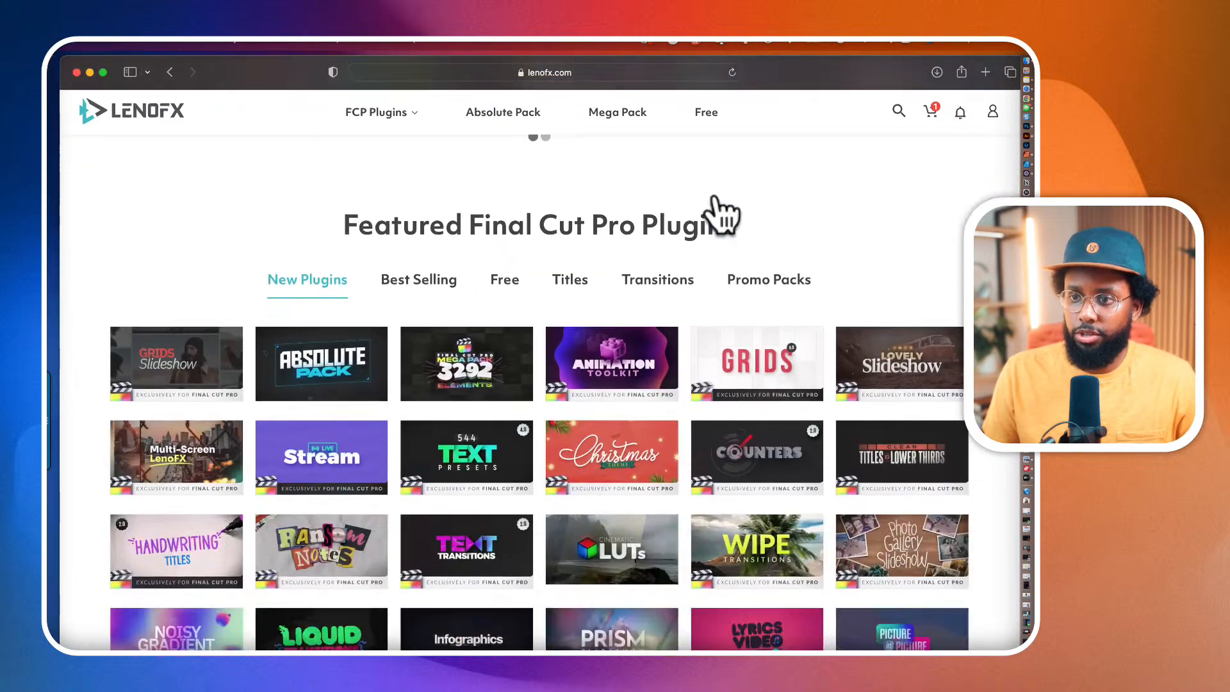
Step: Browse the featured Final Cut Pro plugins, search the store for "live" and open the Live Stream product page
mouse_move(478, 481)
scroll(471, 468, down, 2)
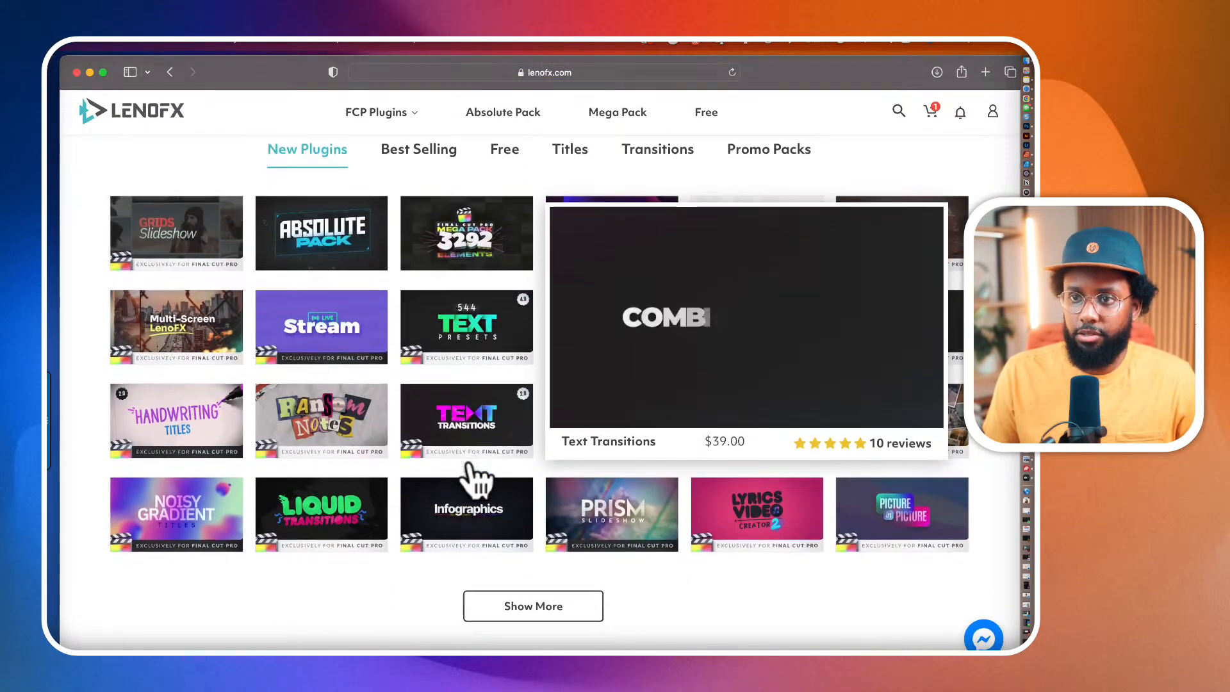
scroll(470, 460, up, 4)
scroll(756, 327, up, 3)
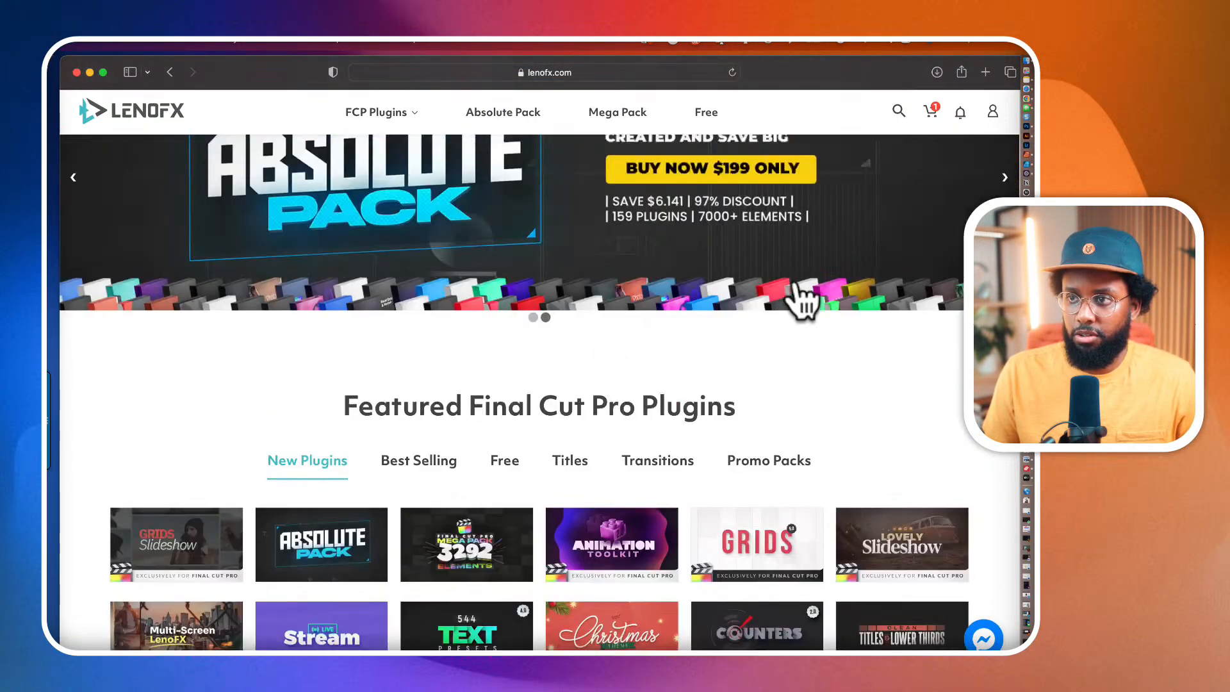
click(899, 112)
text(live)
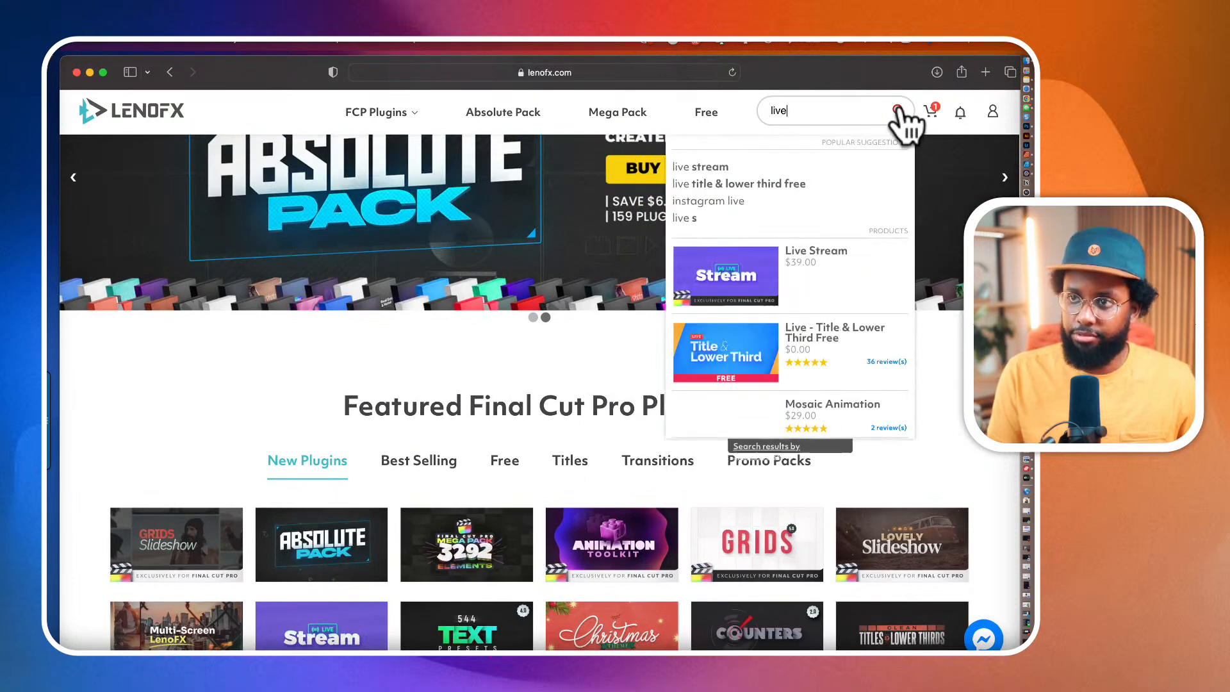
key(Return)
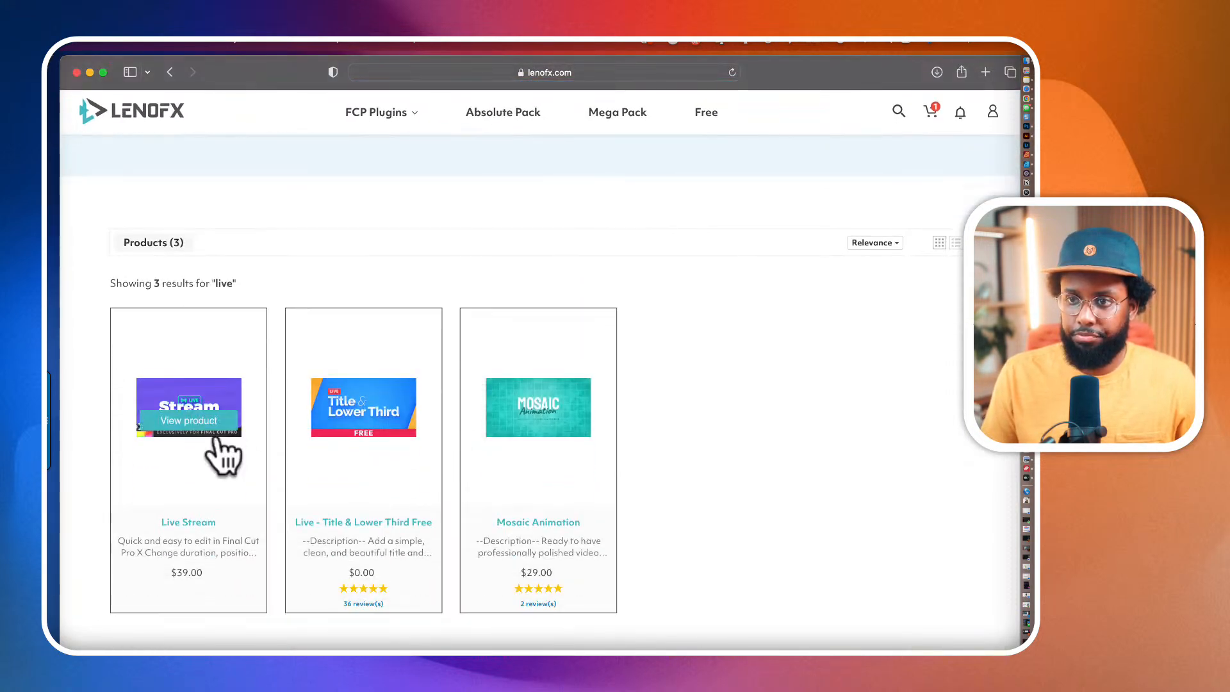
click(219, 436)
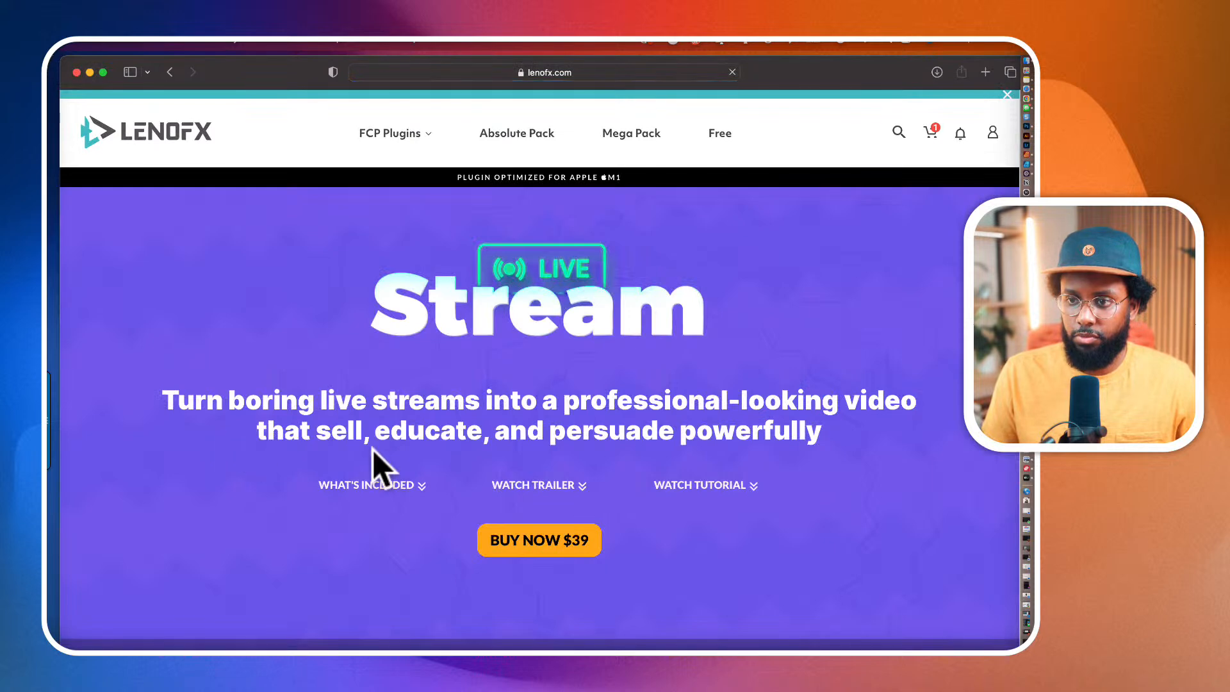
Step: Add the Live Stream plugin to the cart, and empty the cart by removing Sidebar Titles 3 and Live Stream
scroll(366, 458, down, 2)
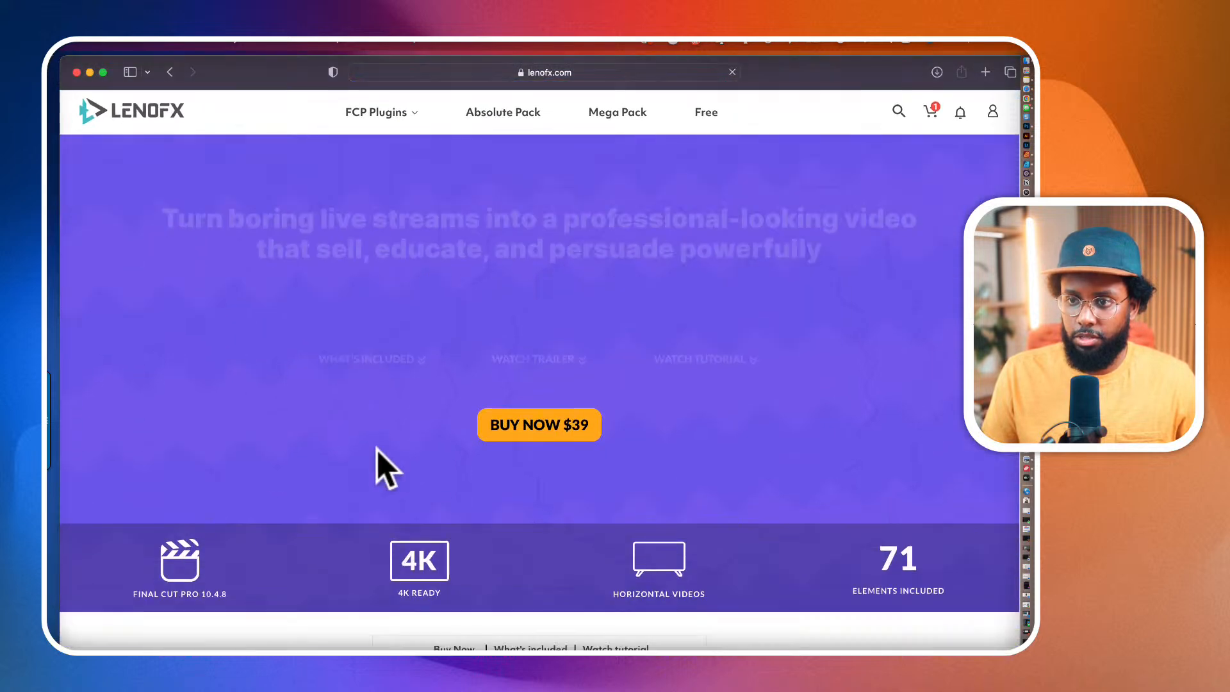
click(553, 431)
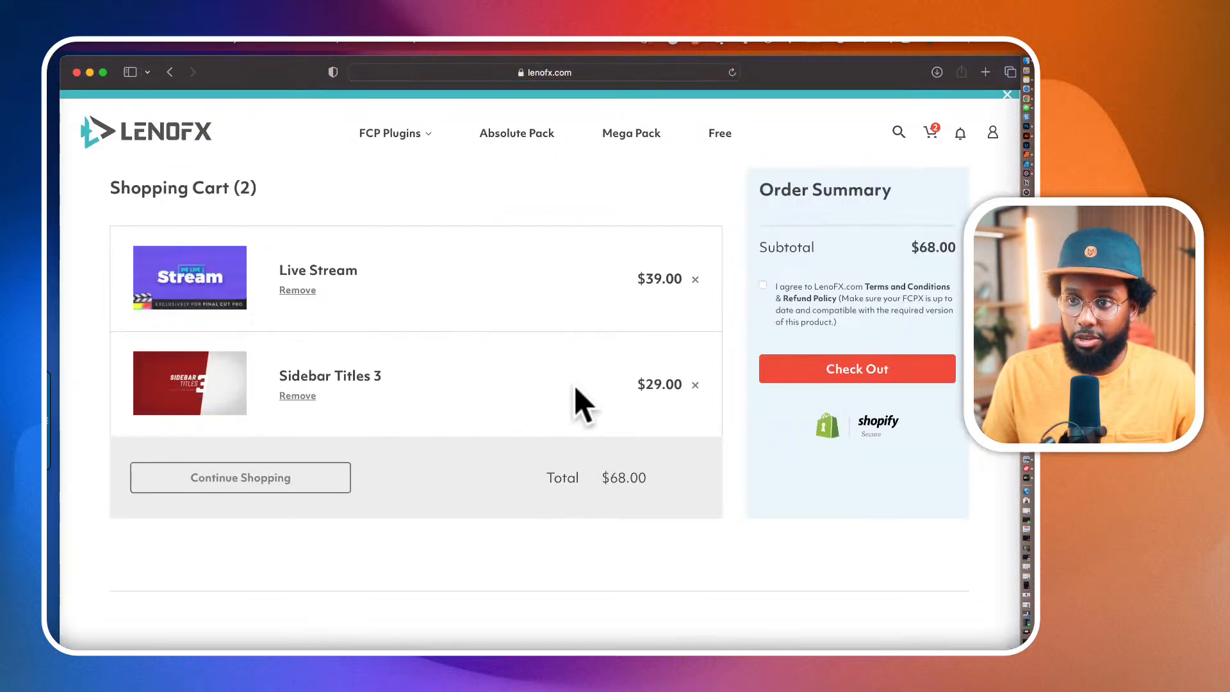
click(695, 384)
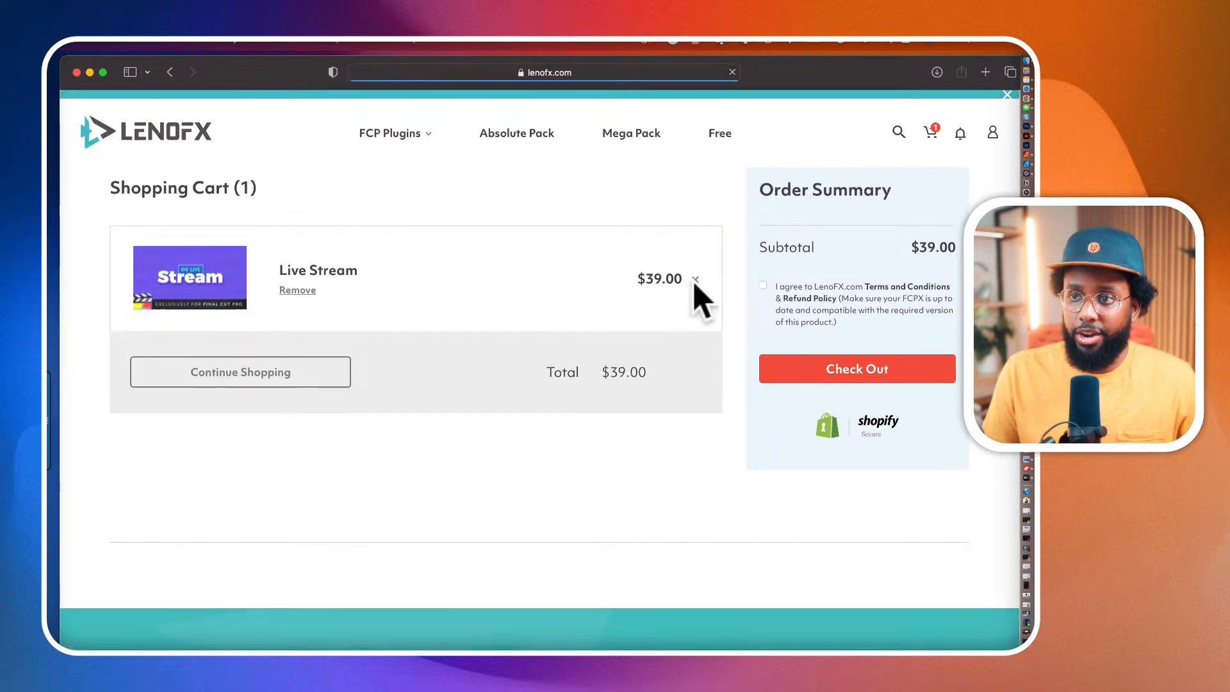
click(696, 280)
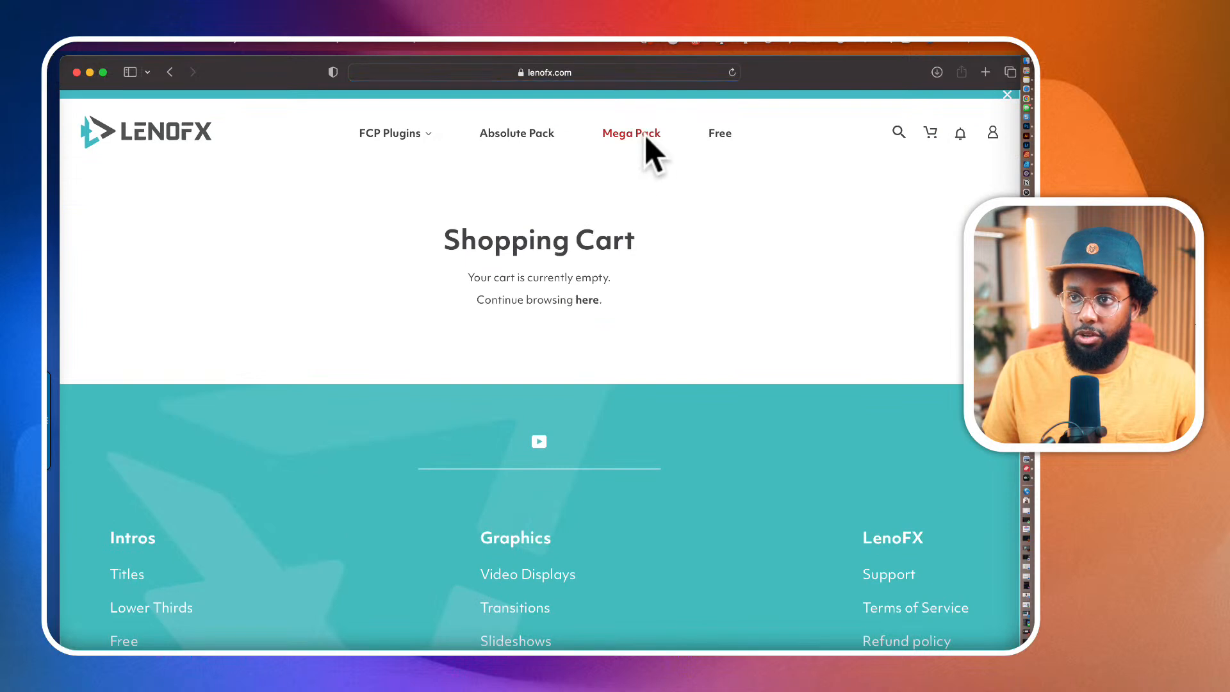
Step: Go to the account's orders and downloads page and search the purchased plugins for "live"
click(993, 133)
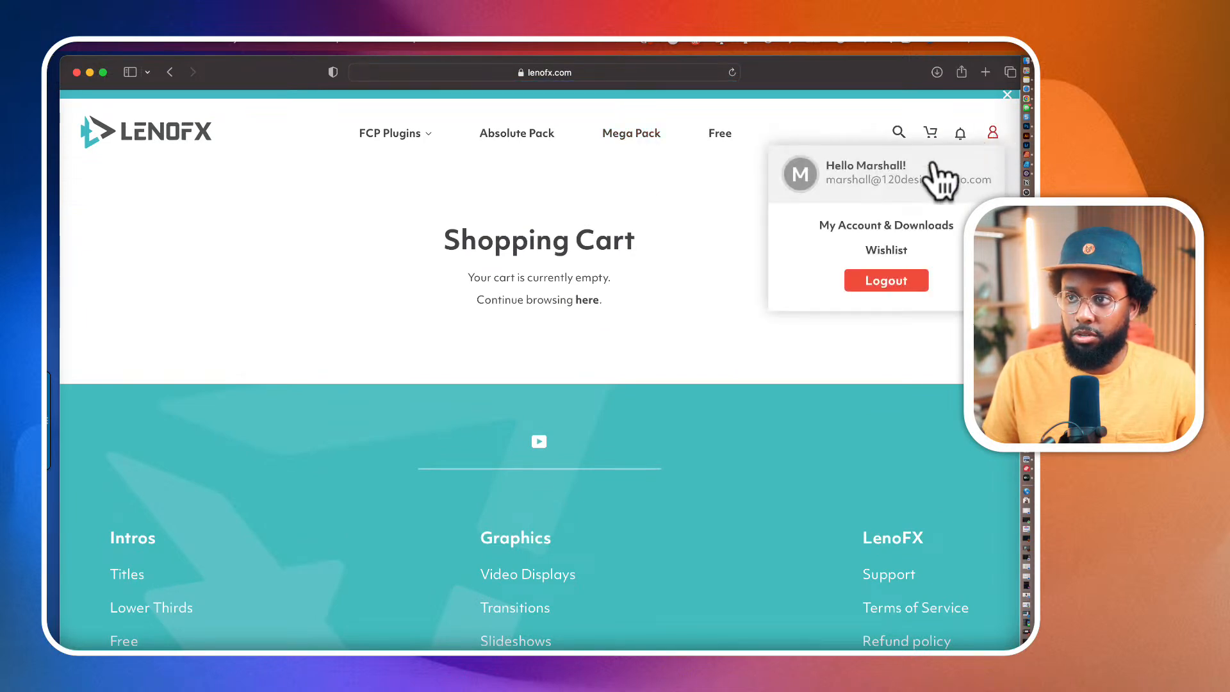
click(879, 229)
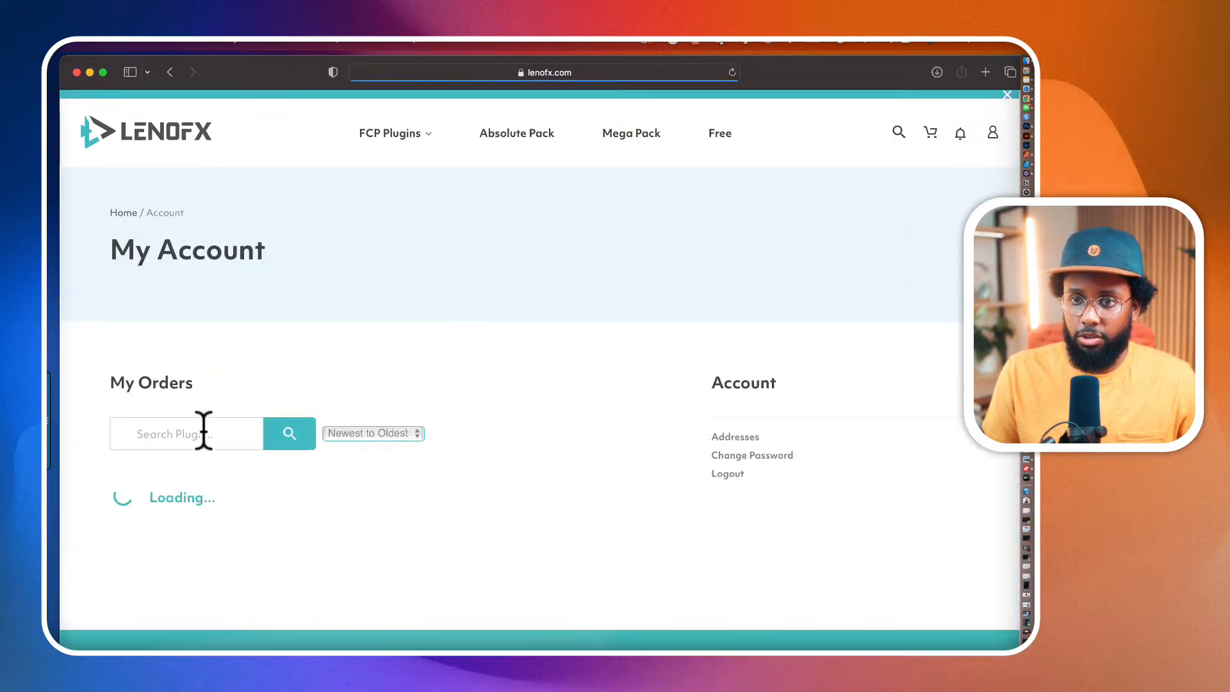
scroll(204, 428, down, 1)
click(203, 388)
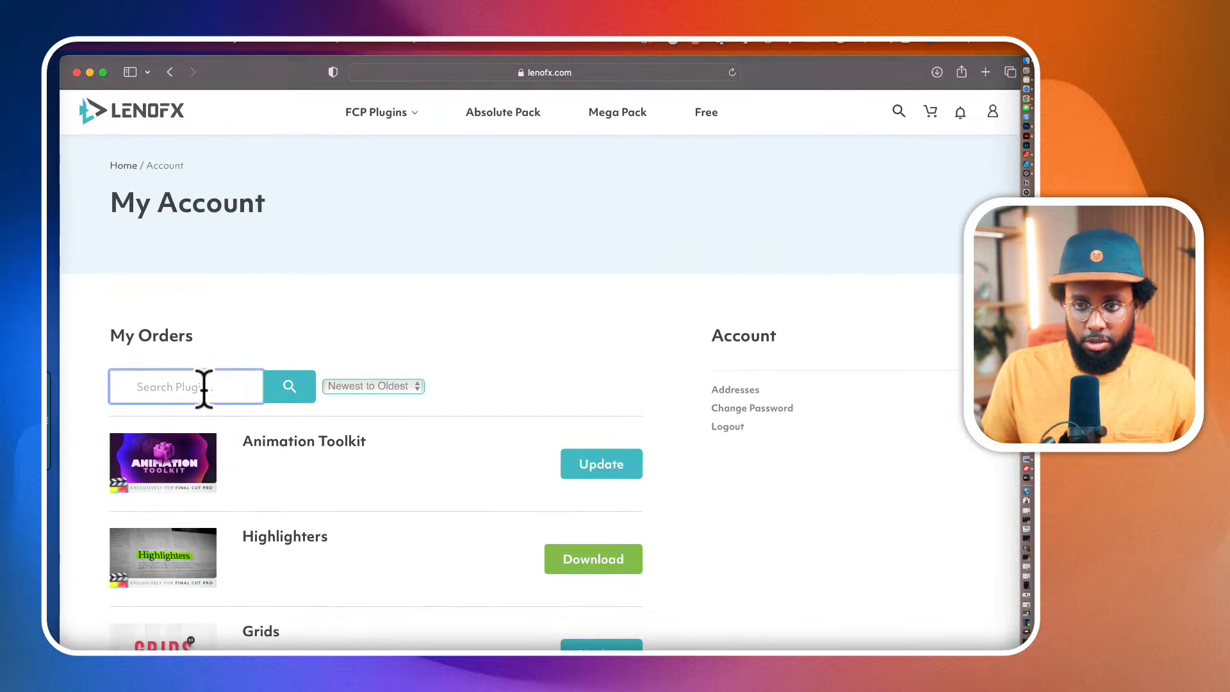
text(live)
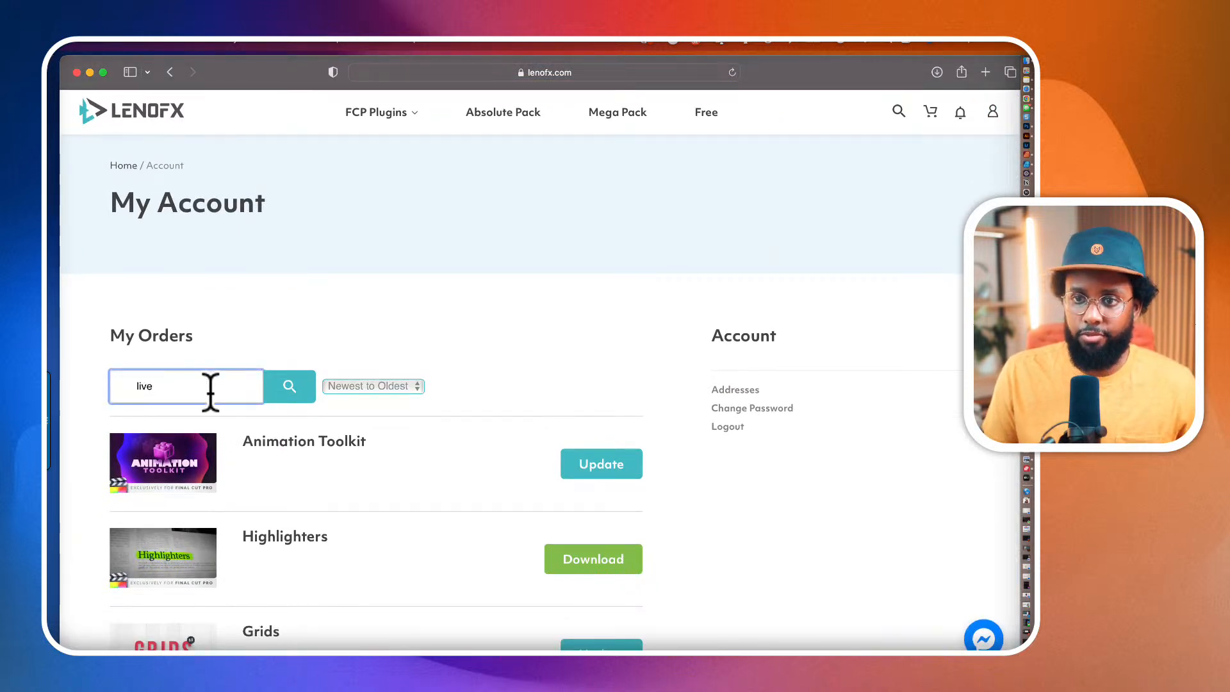
key(Return)
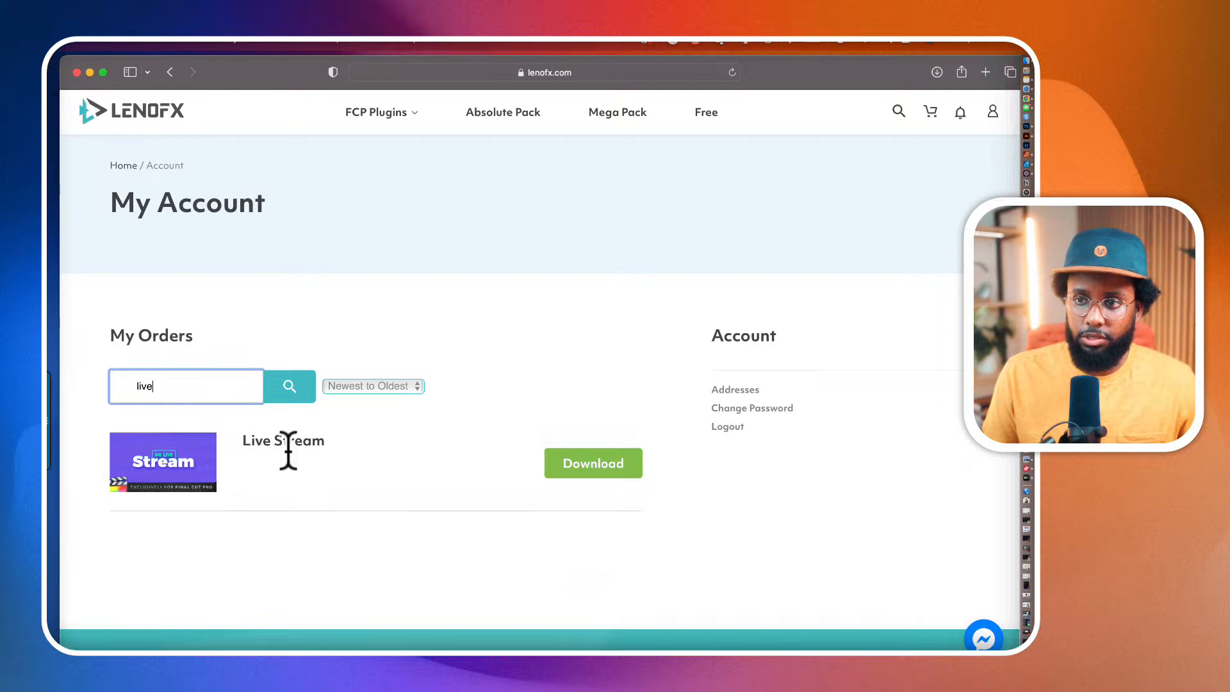
Step: Download the Live Stream plugin as Live Stream.dmg into the Downloads folder
click(585, 465)
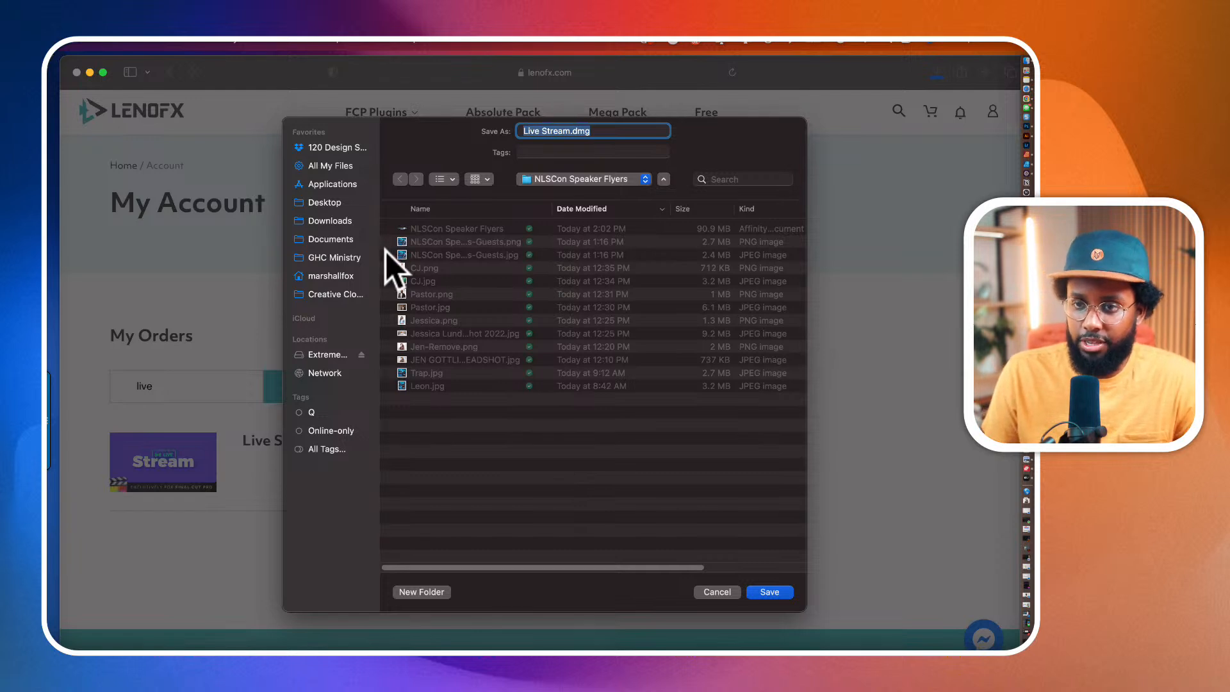
click(337, 220)
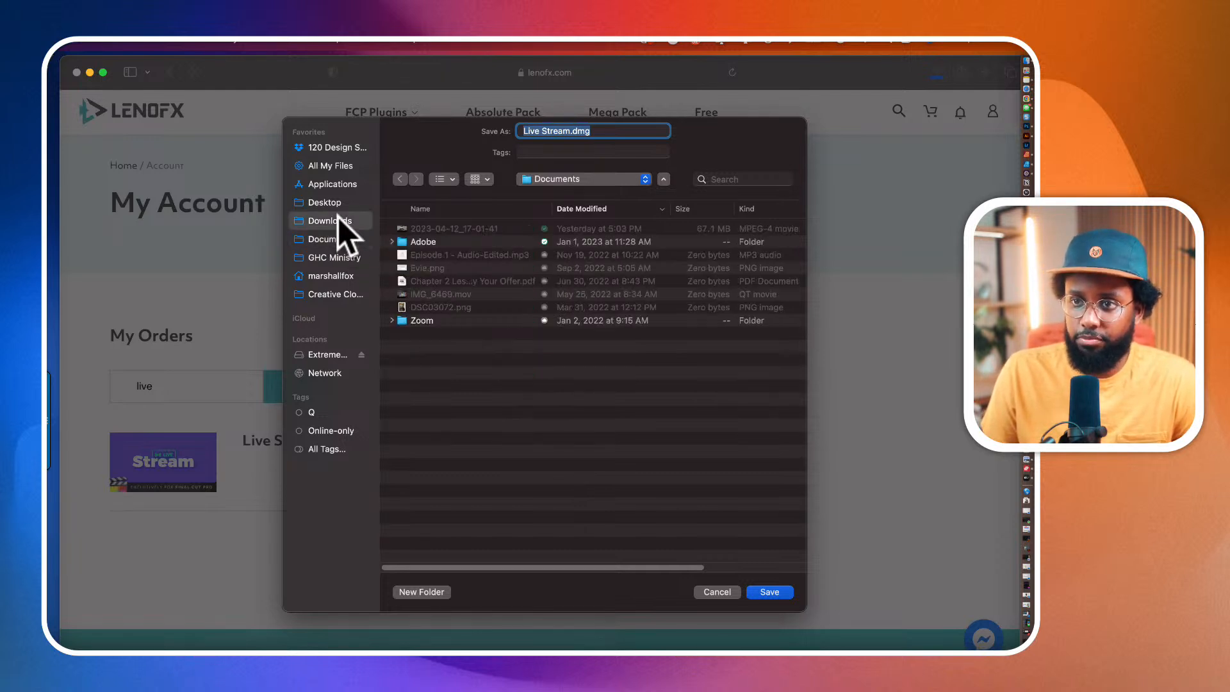
click(769, 592)
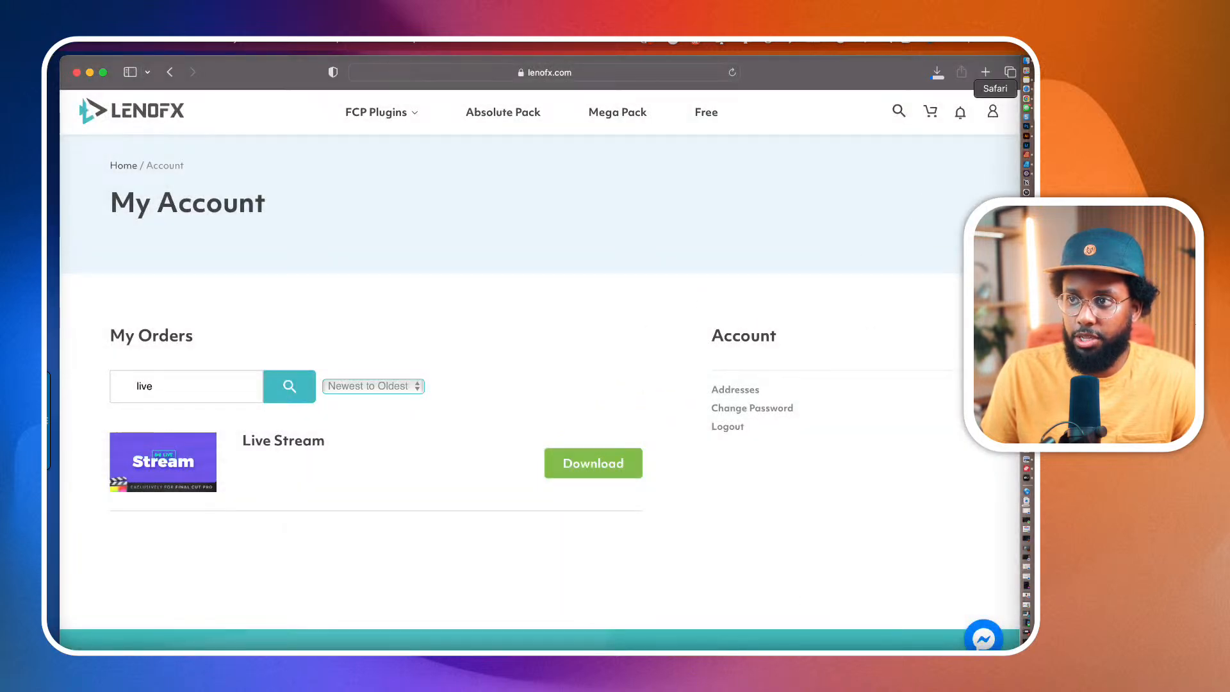
Step: Switch to Finder and open the downloaded Live Stream.dmg disk image, dismissing the download alert
click(1026, 61)
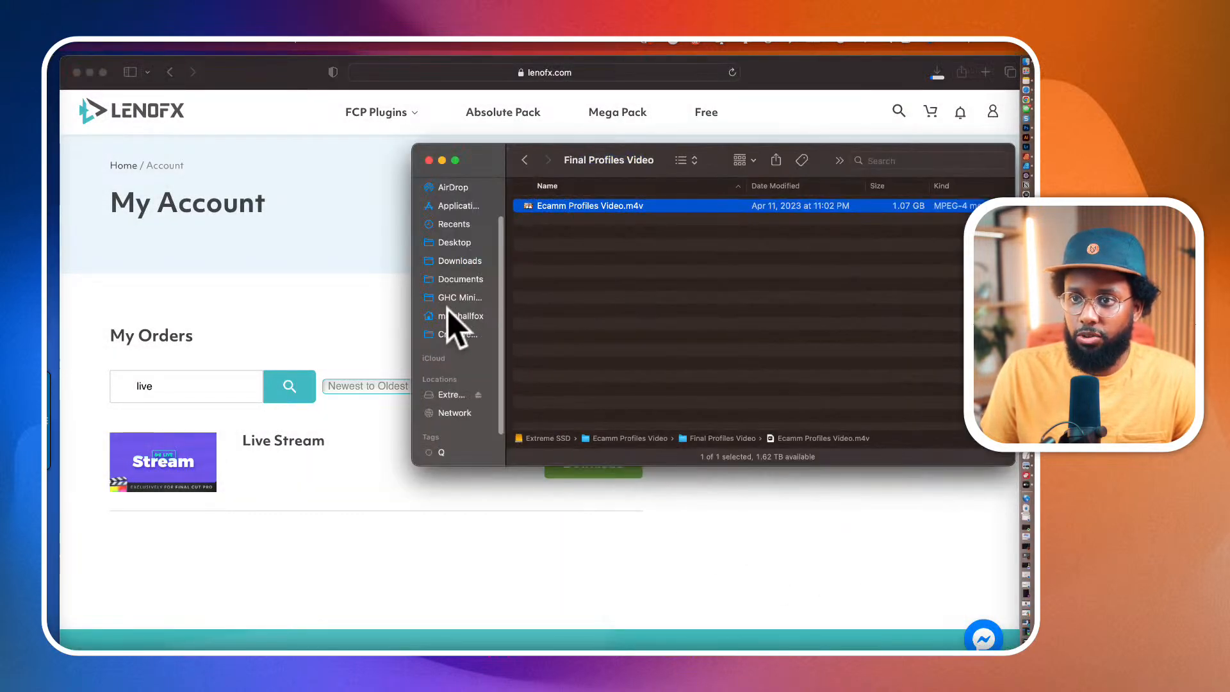
drag(482, 158, 48, 257)
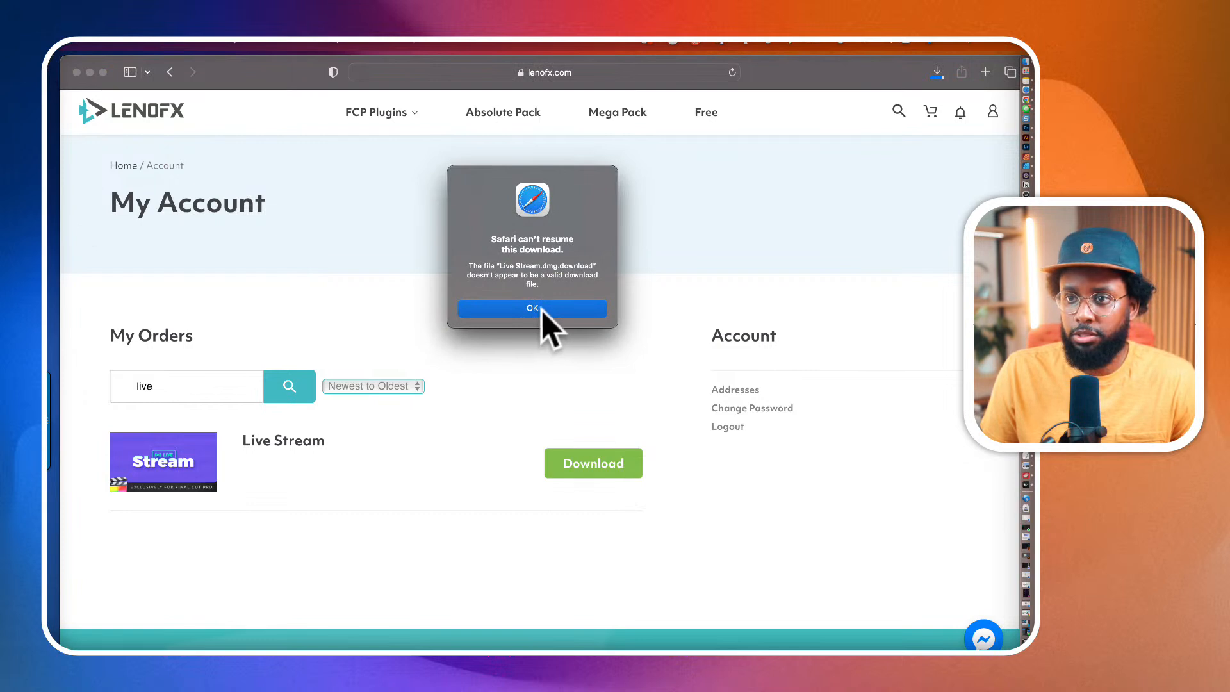
click(542, 309)
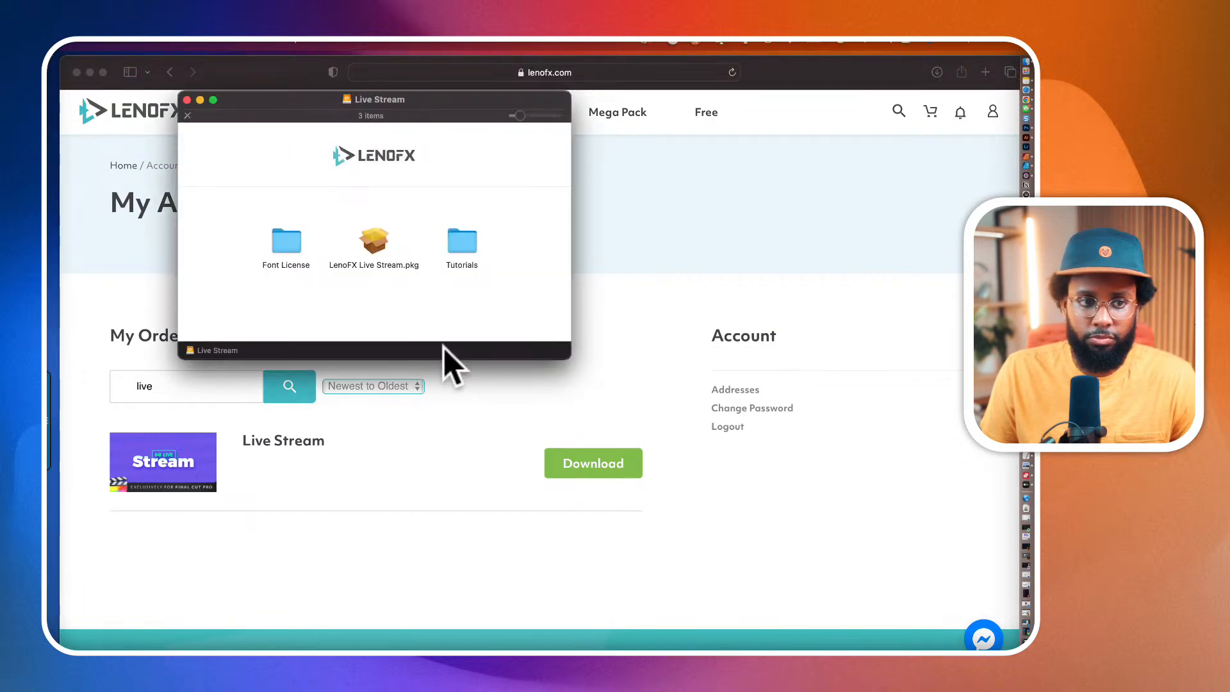
Step: Run the standard installation of LenoFX Live Stream.pkg, agreeing to the license, and close the disk image window
double_click(377, 248)
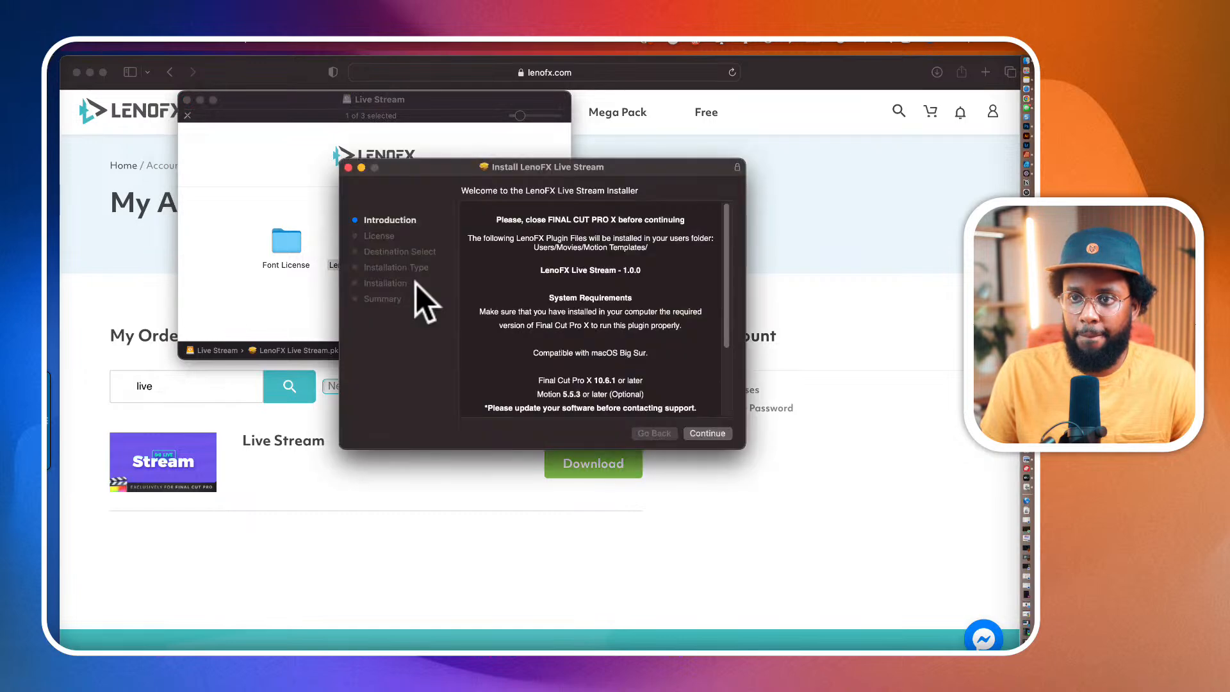
click(718, 435)
click(718, 436)
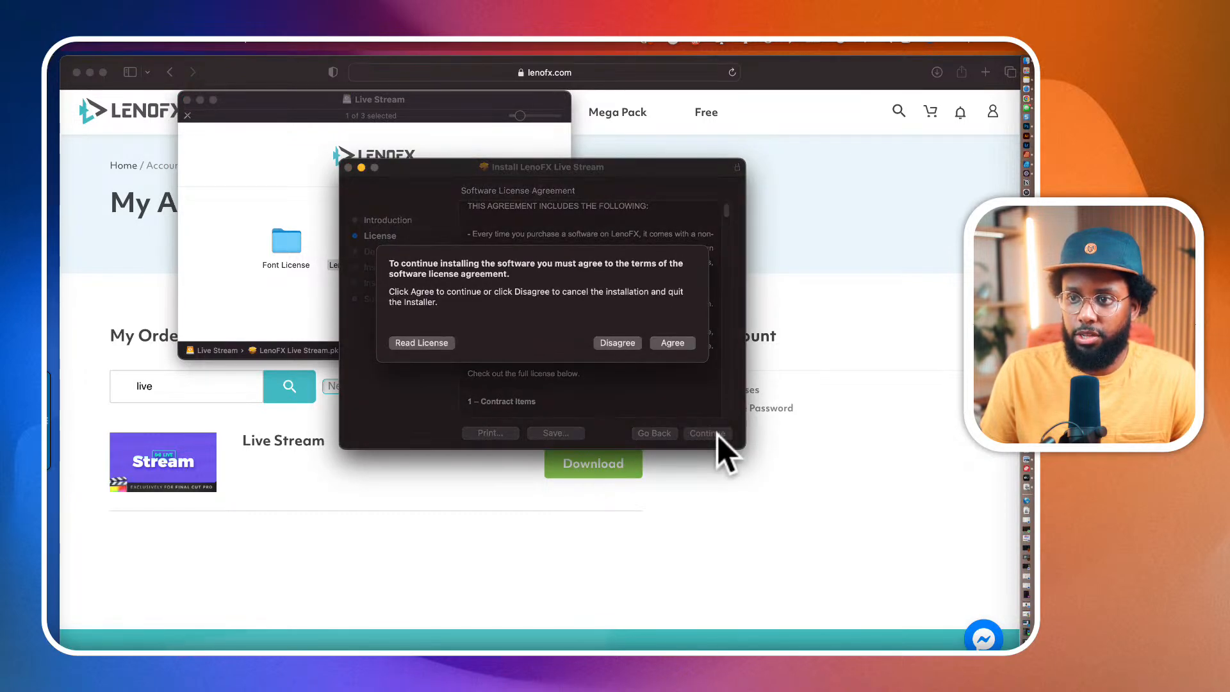
click(671, 337)
key(Return)
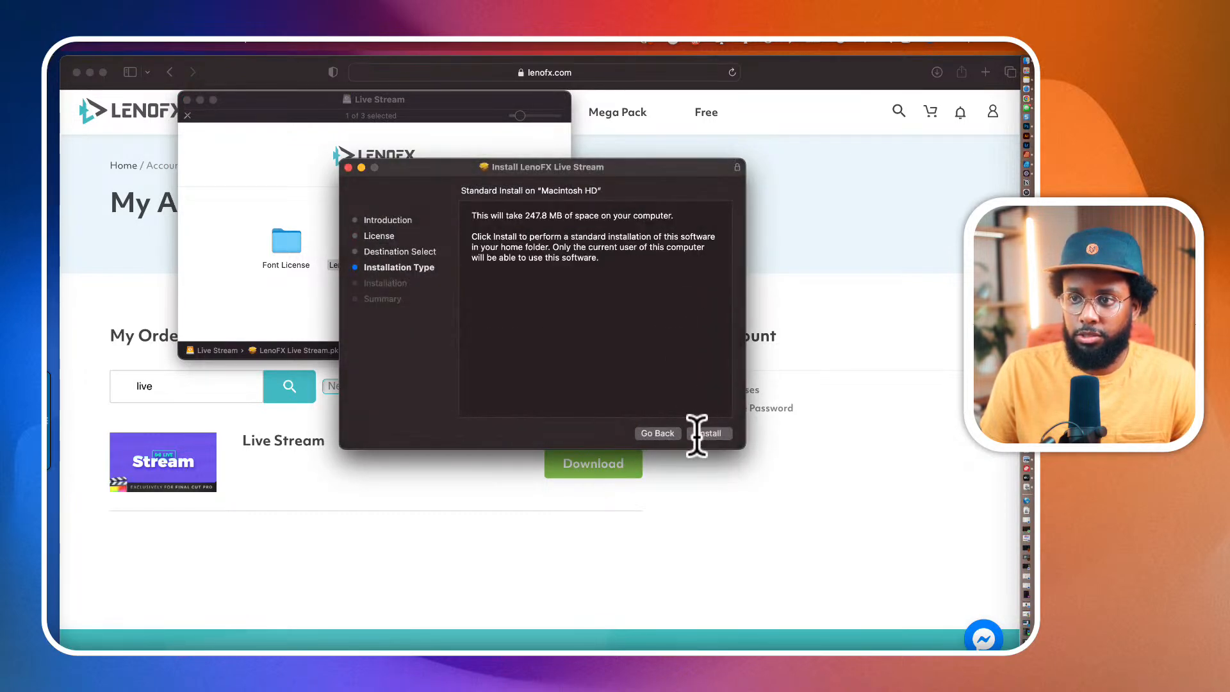
click(701, 433)
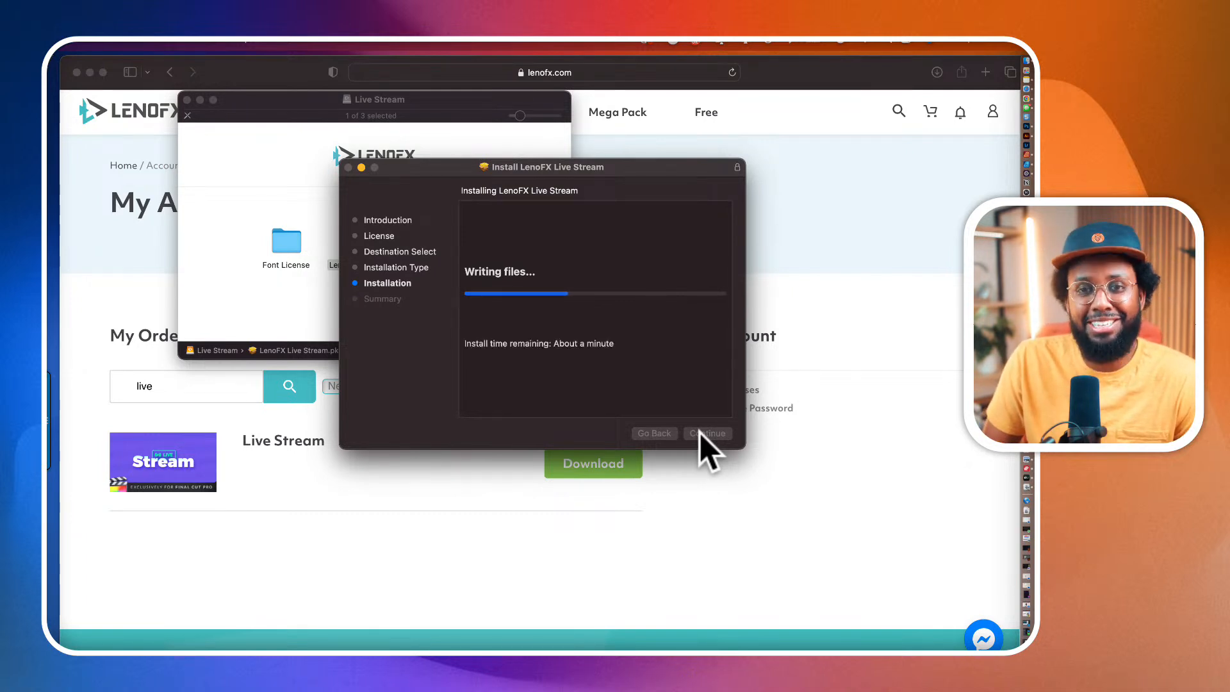
click(707, 433)
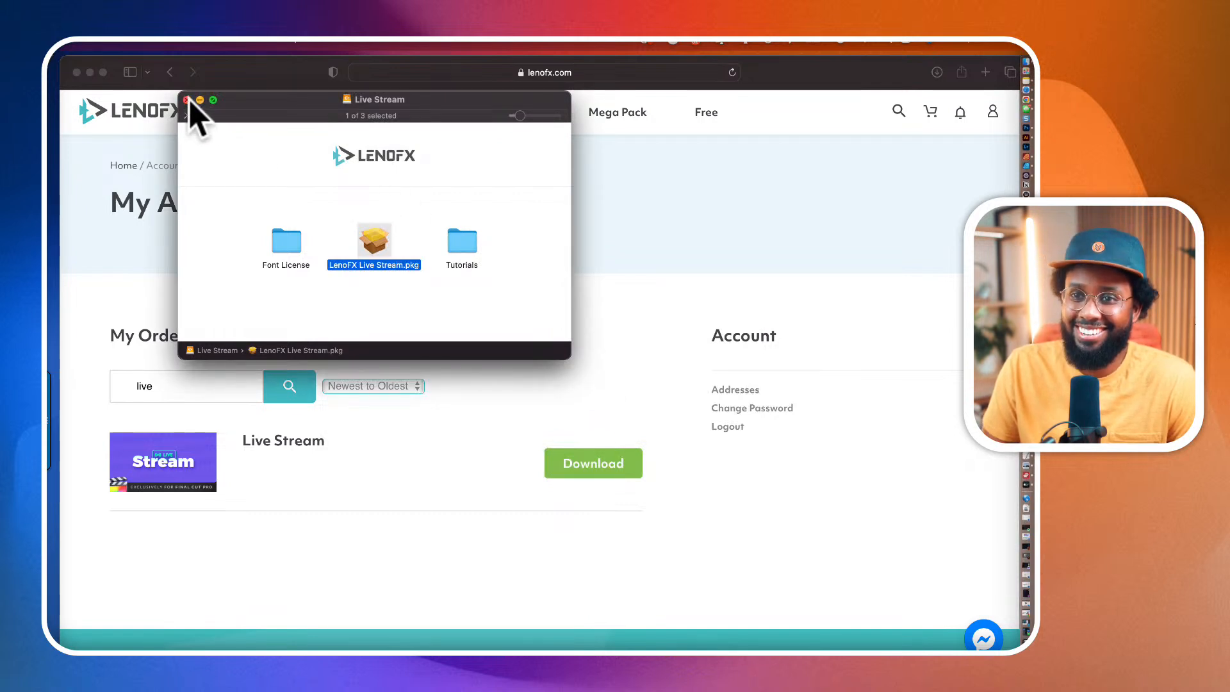
click(186, 101)
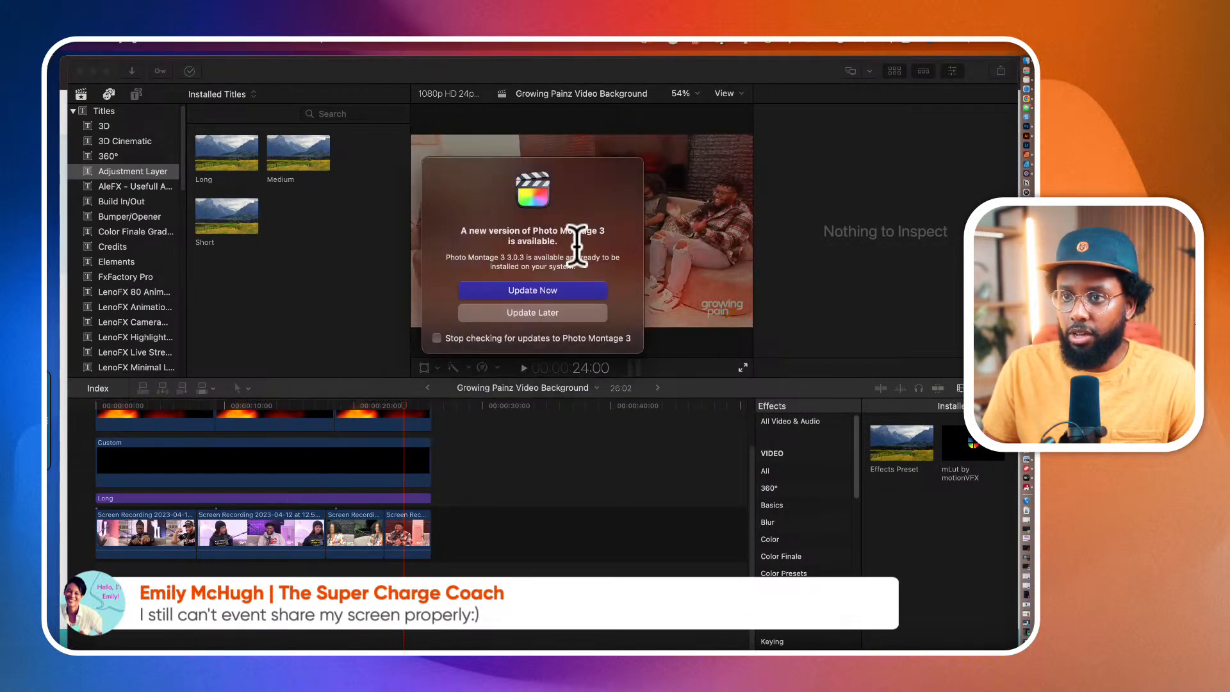
Step: In Final Cut Pro, postpone the Photo Montage 3 update and preview the Growing Painz Video Background timeline with its overlay clips
click(525, 313)
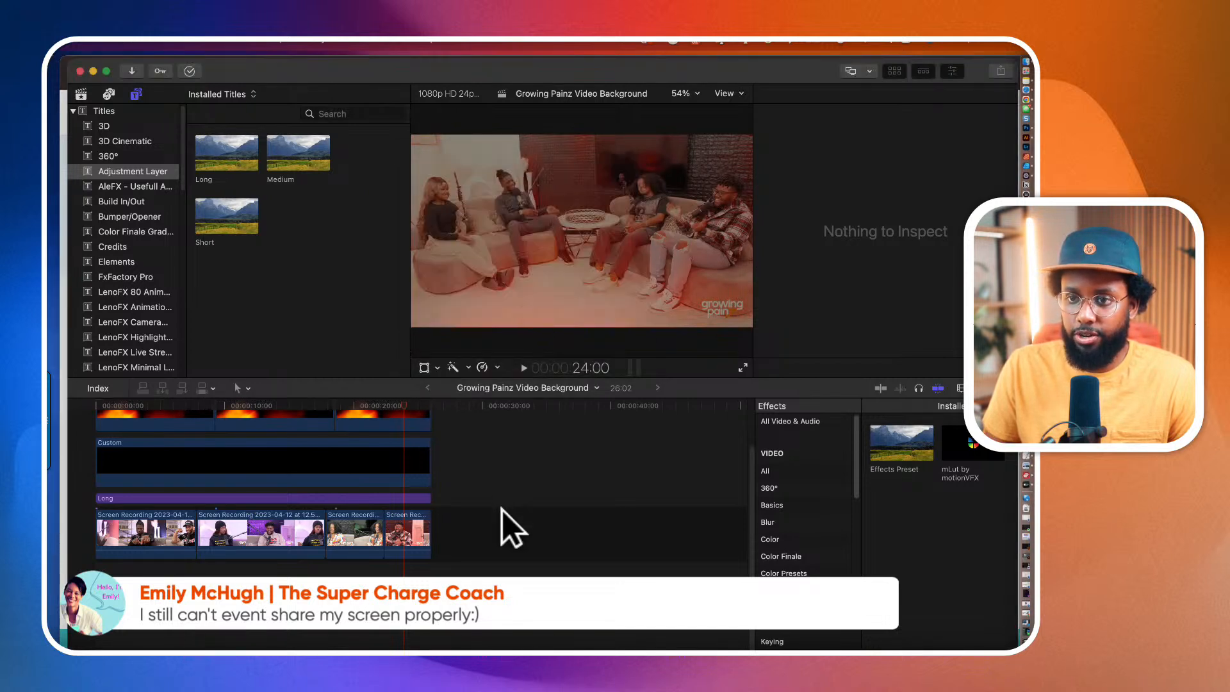
scroll(502, 510, up, 2)
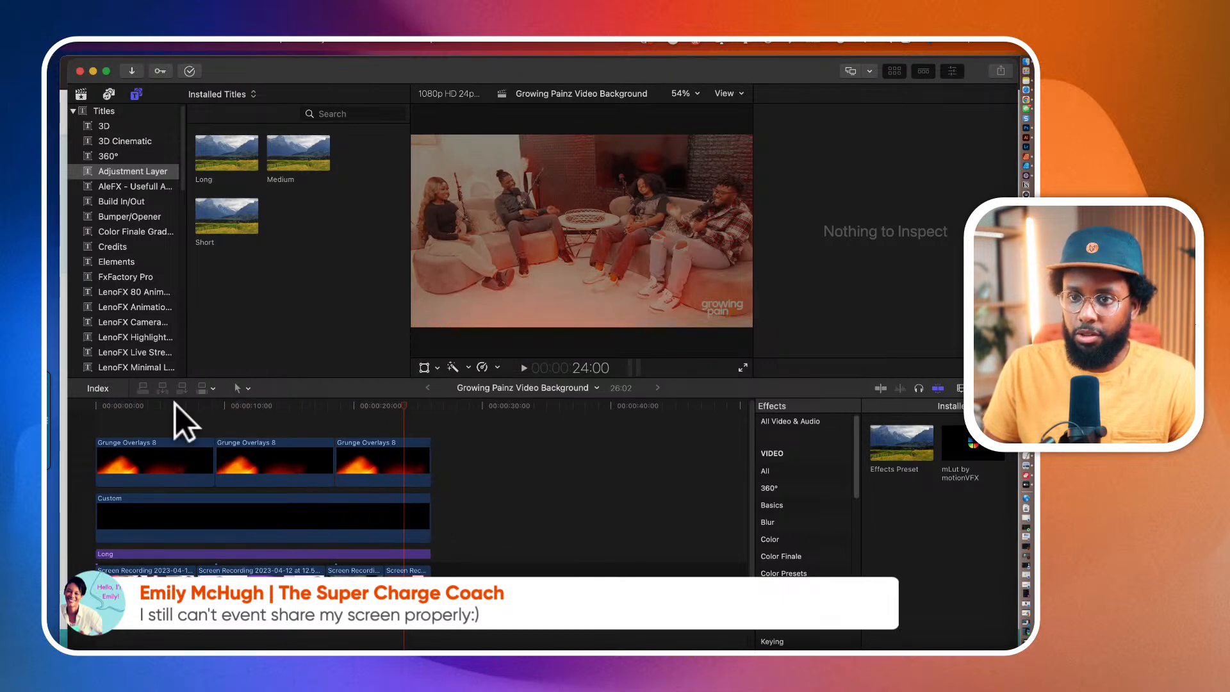
click(102, 412)
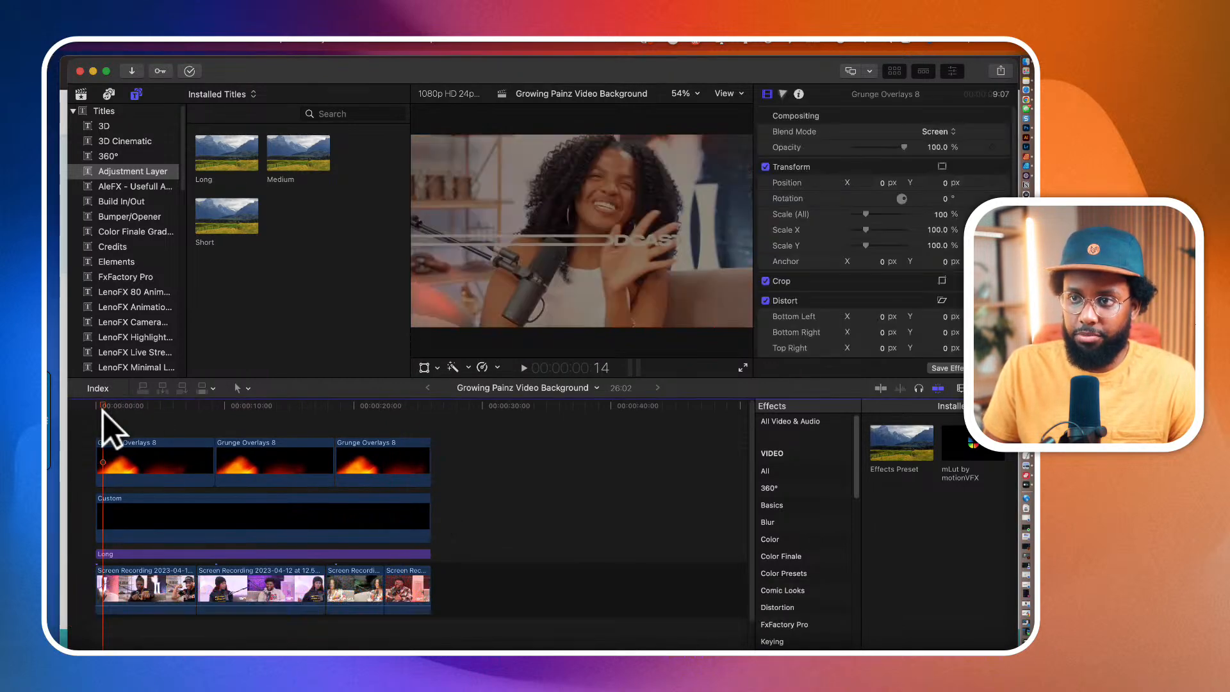
click(98, 407)
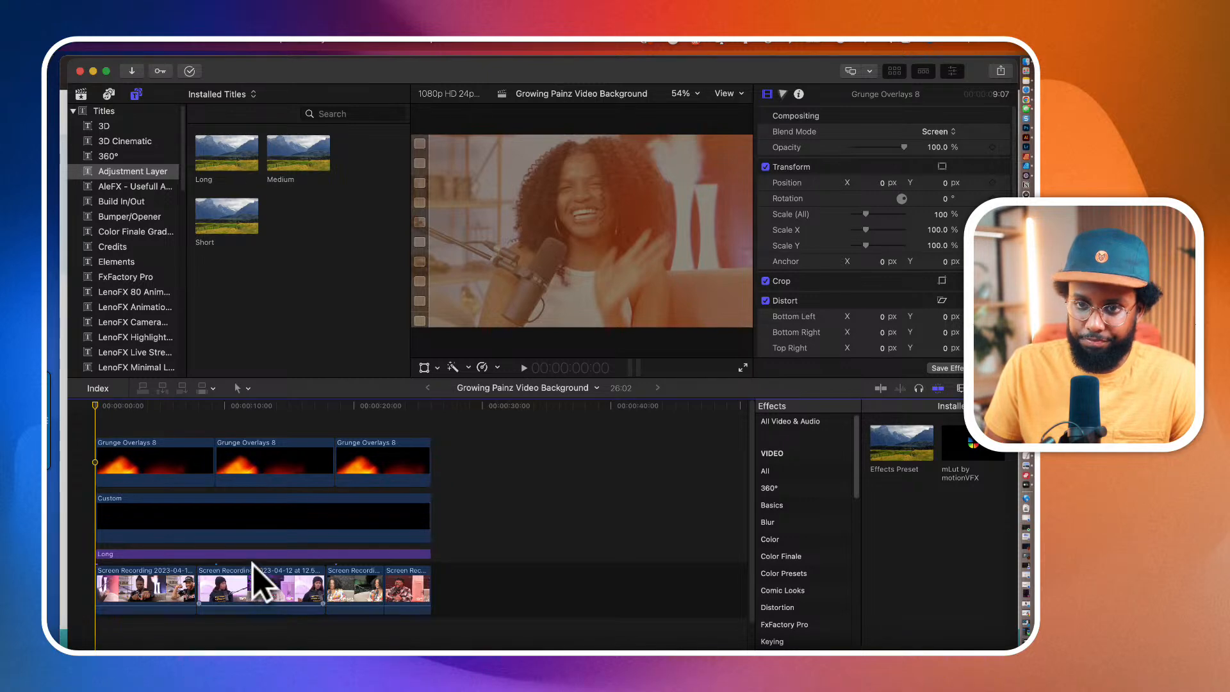
click(152, 538)
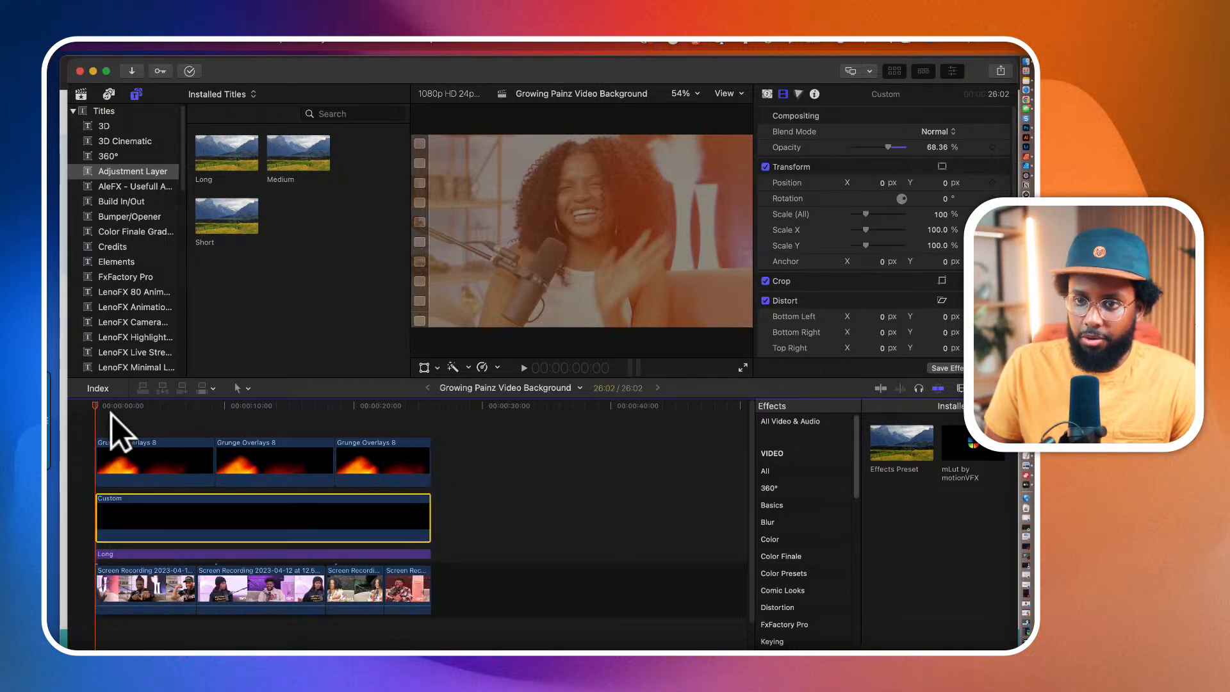
drag(100, 406, 140, 411)
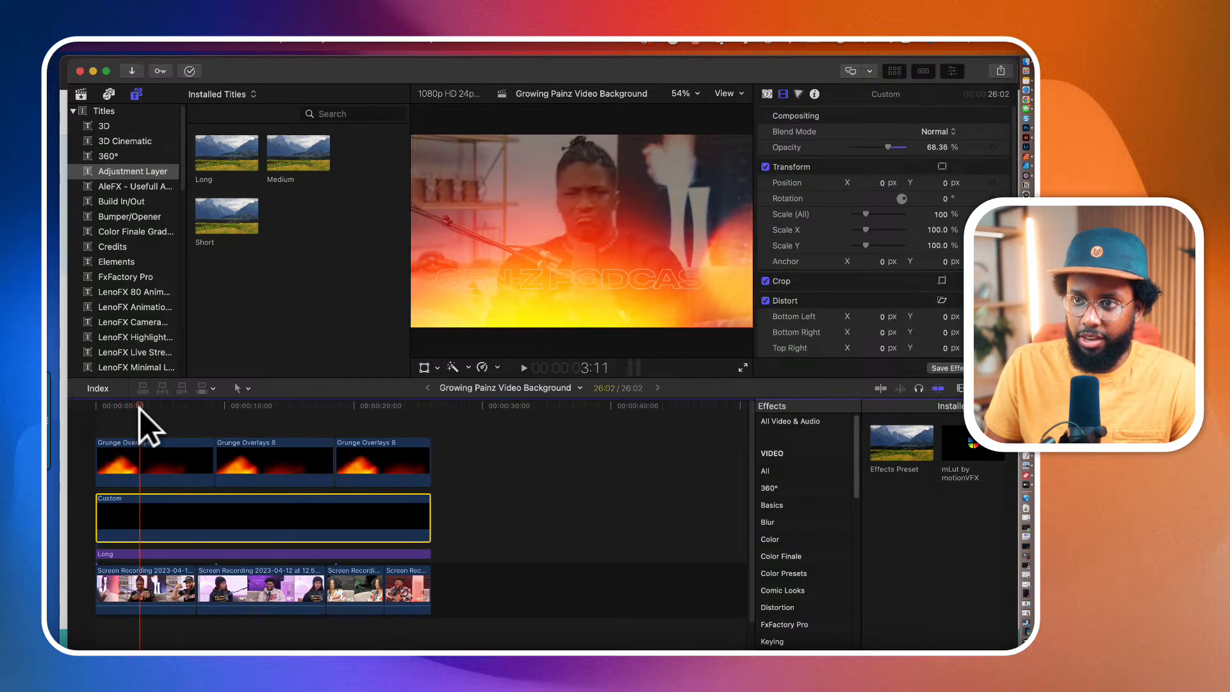
key(space)
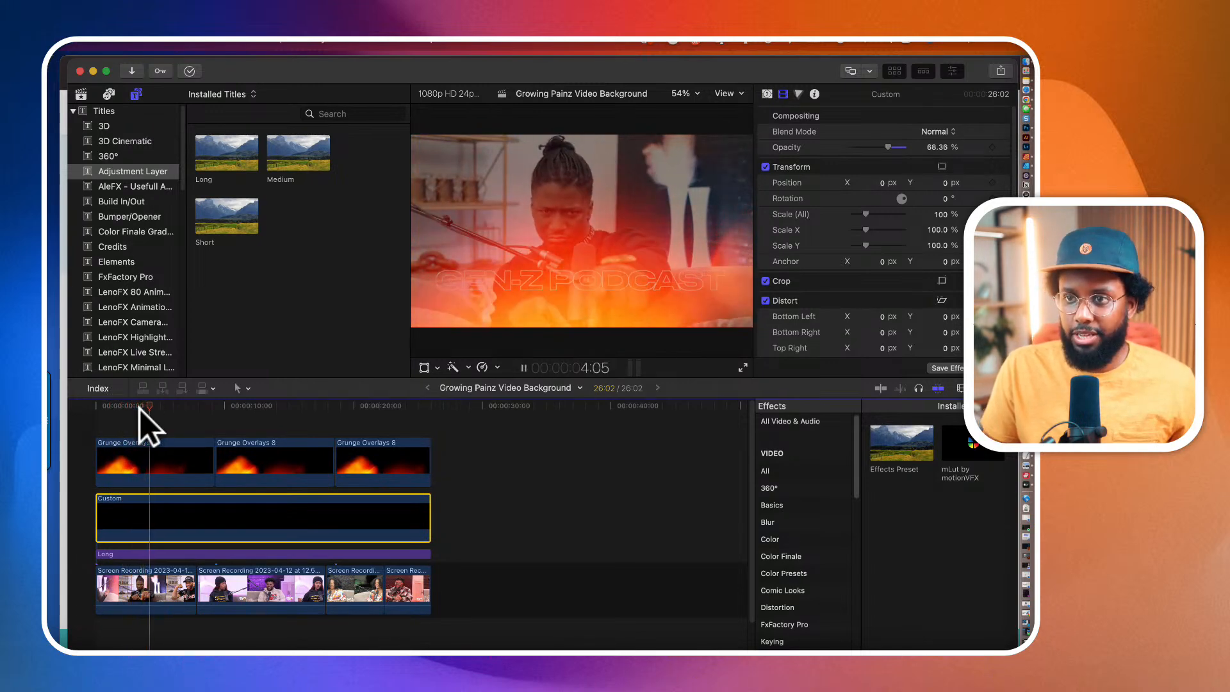
key(space)
Step: Switch to Safari, load wix.com in a new tab and open the live Growing Painz site from My Sites
click(1027, 90)
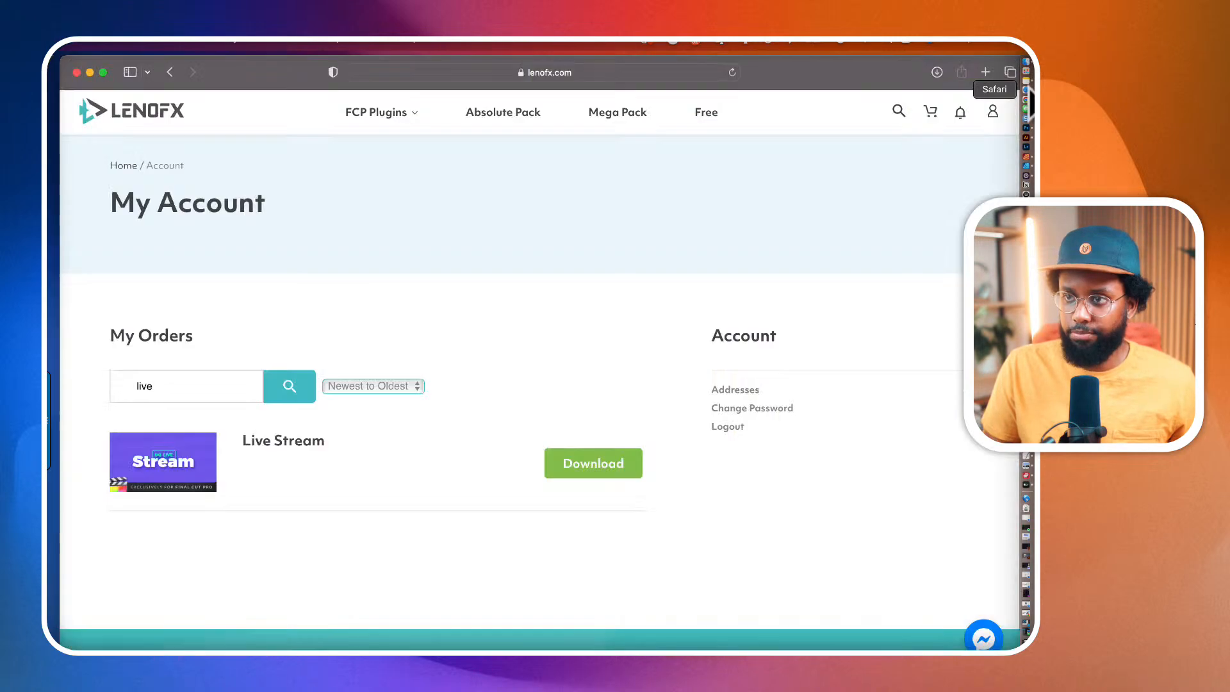
click(988, 72)
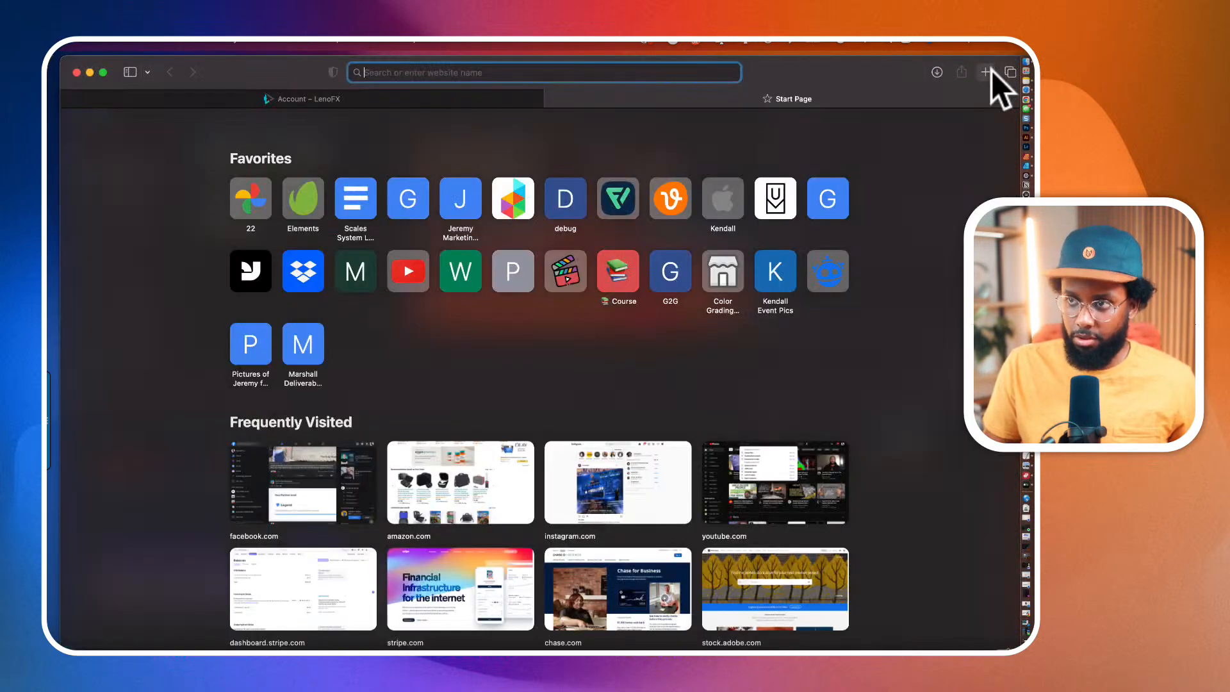
text(wix.com)
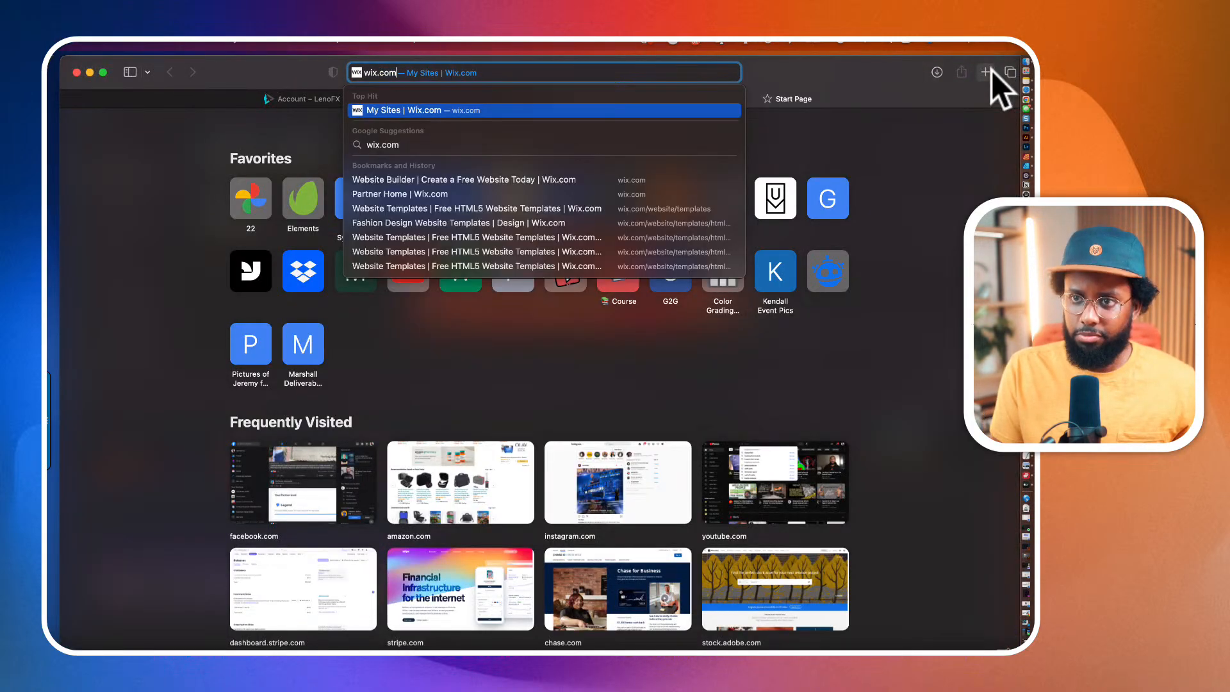
key(Return)
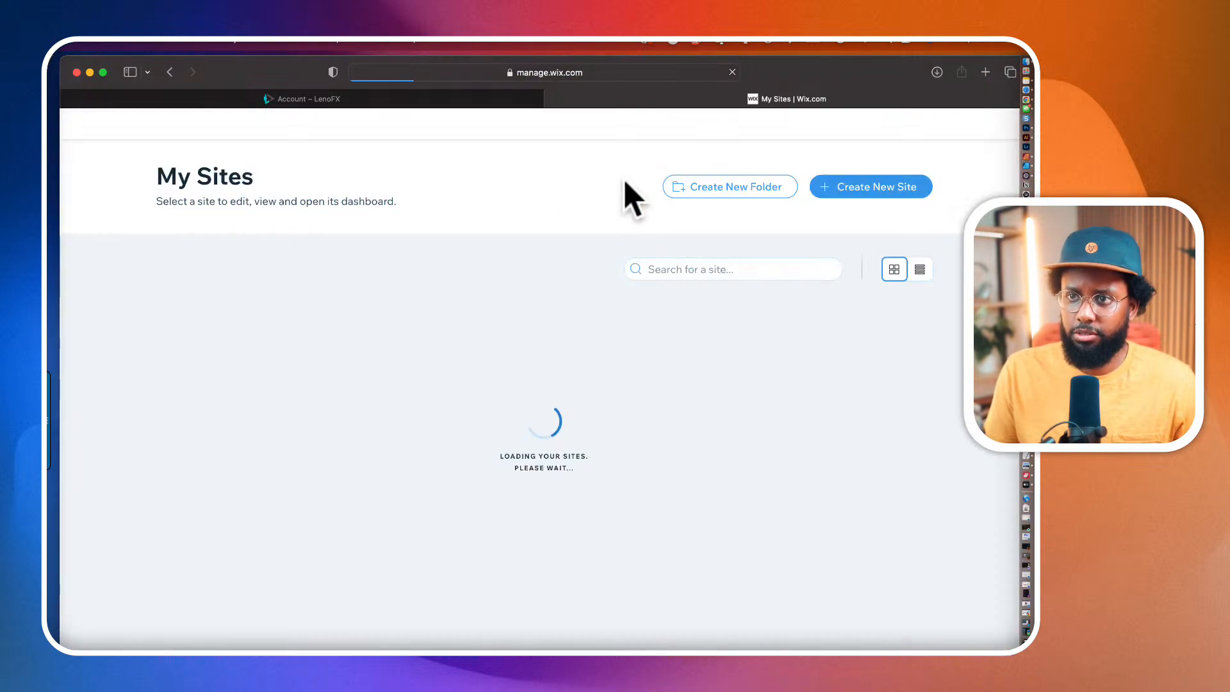
mouse_move(268, 381)
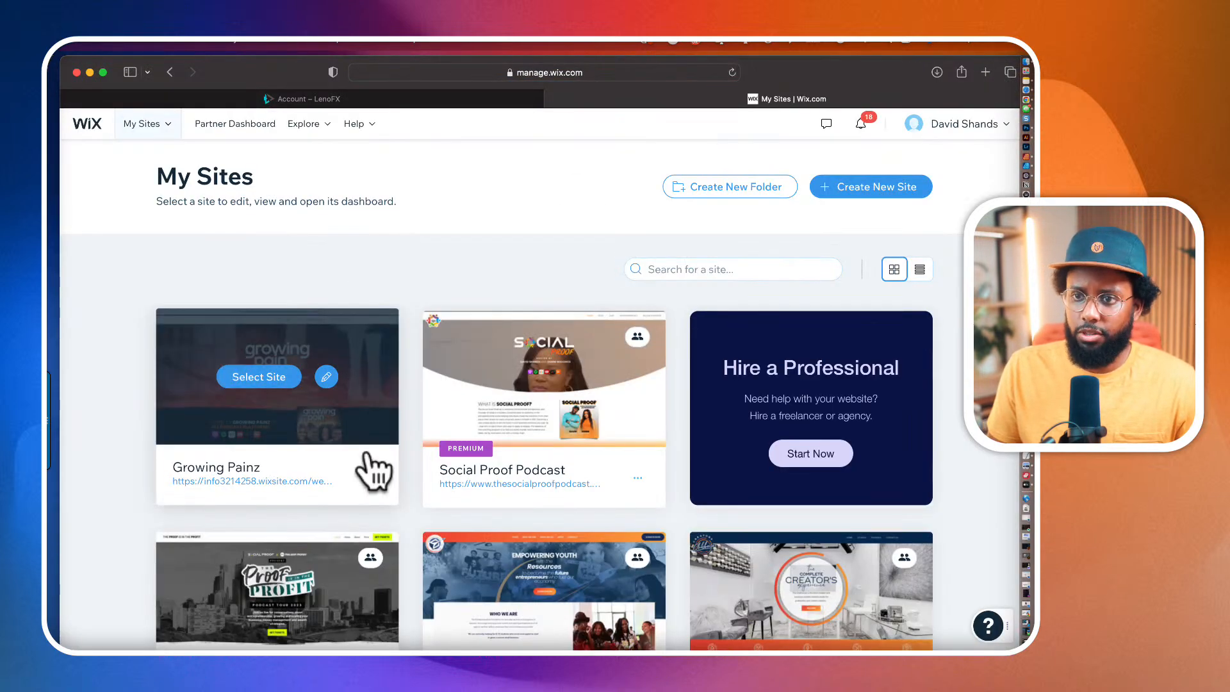
click(371, 476)
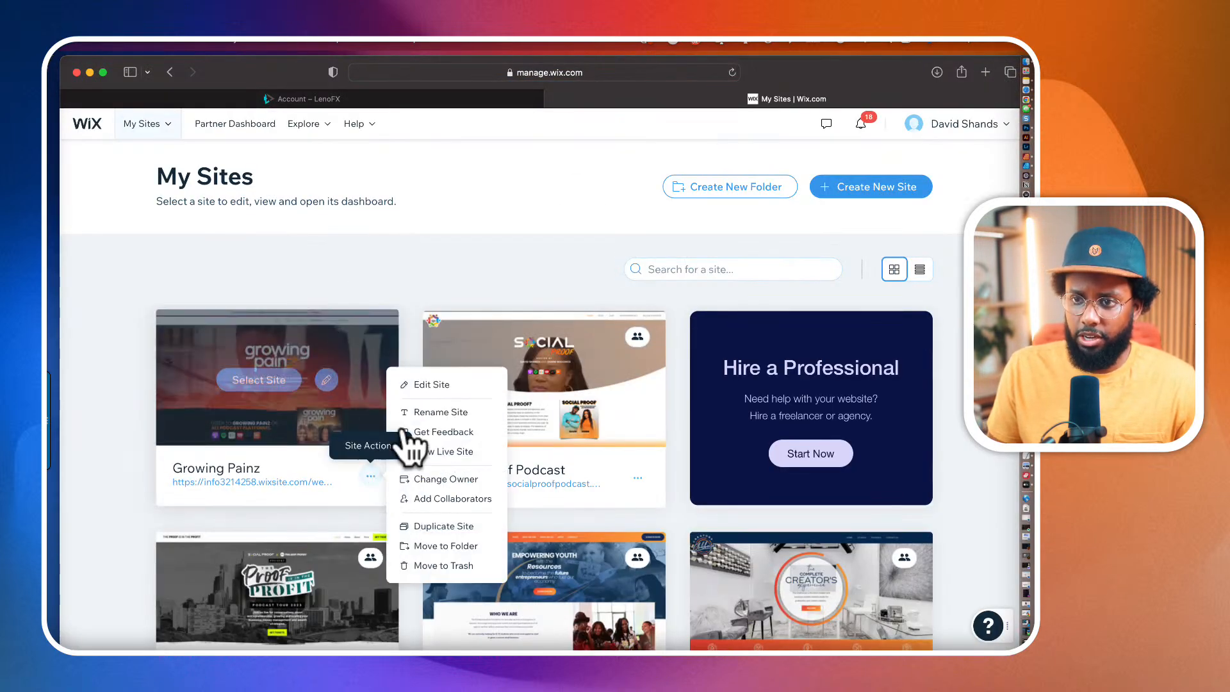
click(430, 454)
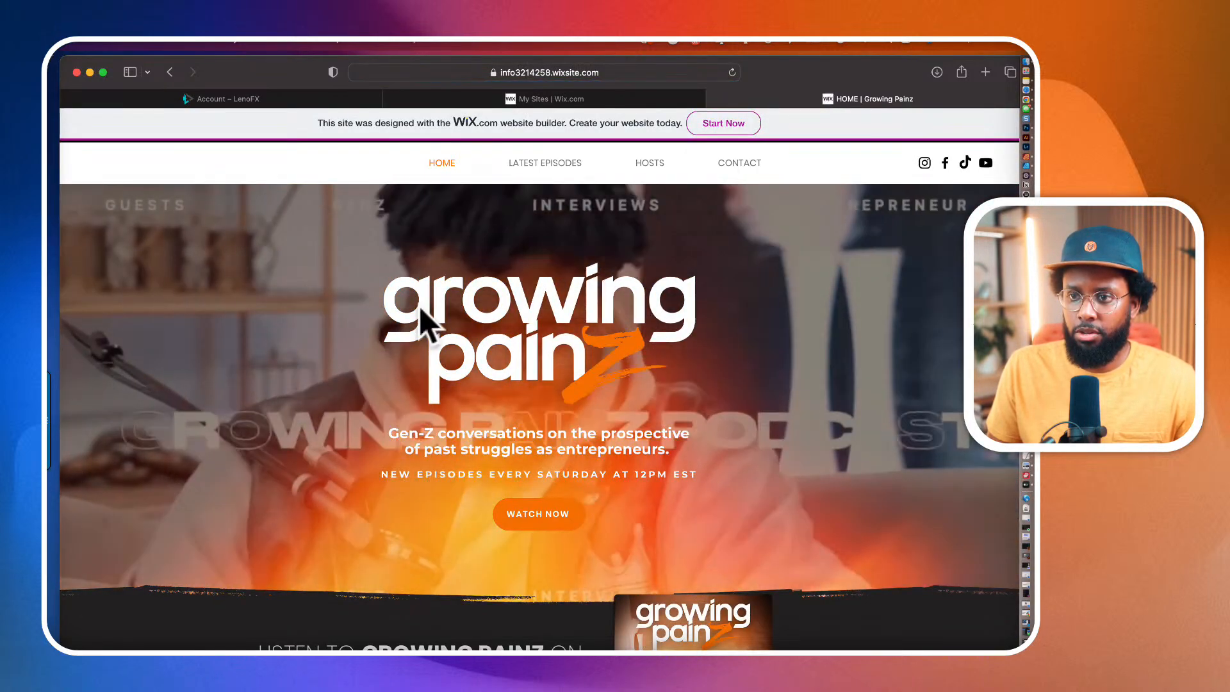
Step: Examine the Growing Painz home page, from the hero video background through the episodes and hosts sections to the contact form
scroll(536, 442, down, 3)
scroll(537, 435, up, 3)
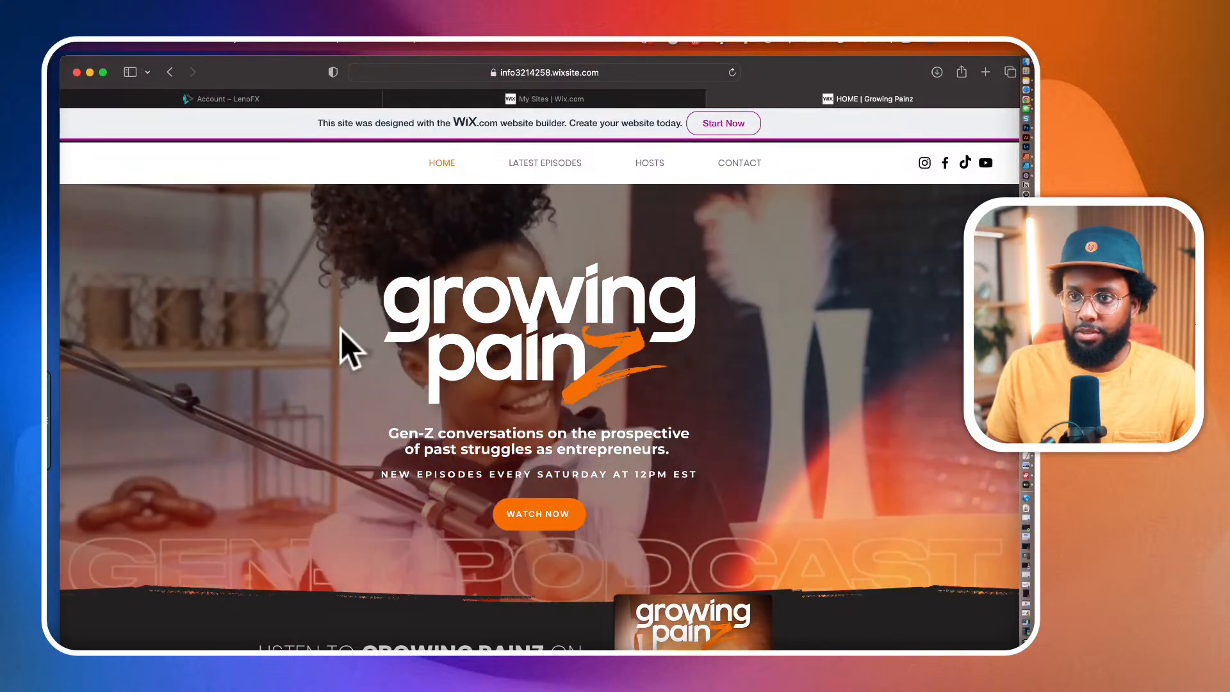
scroll(620, 463, down, 1)
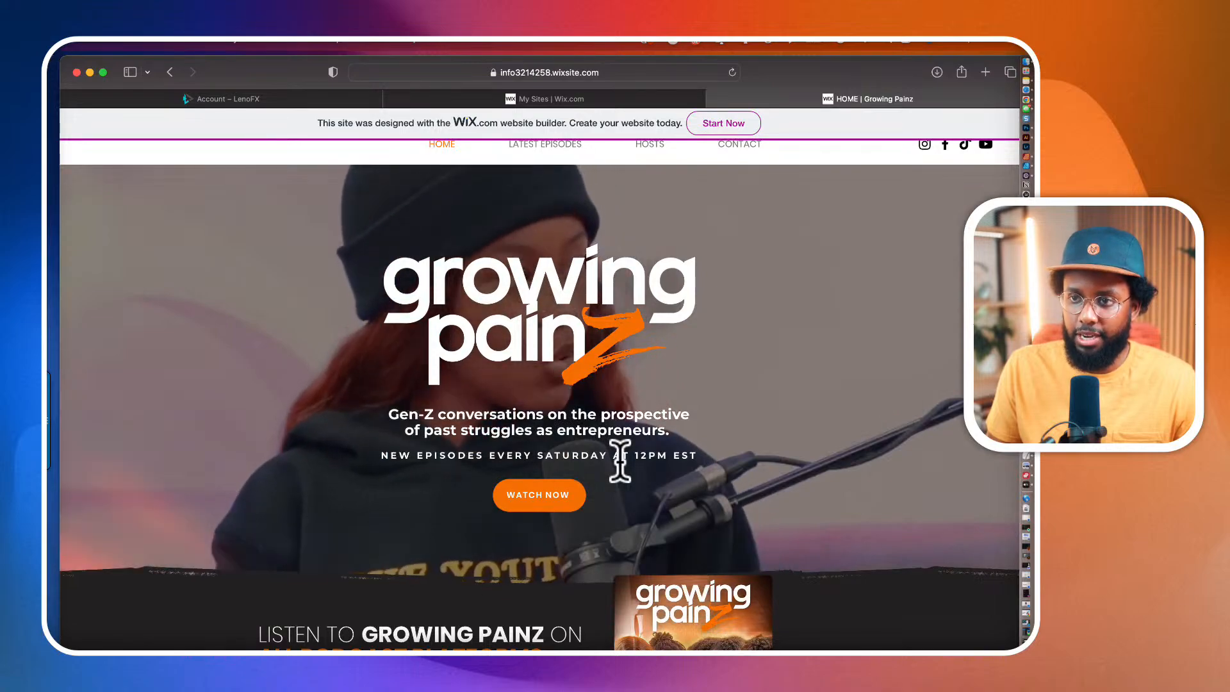
scroll(620, 460, down, 1)
scroll(620, 460, down, 10)
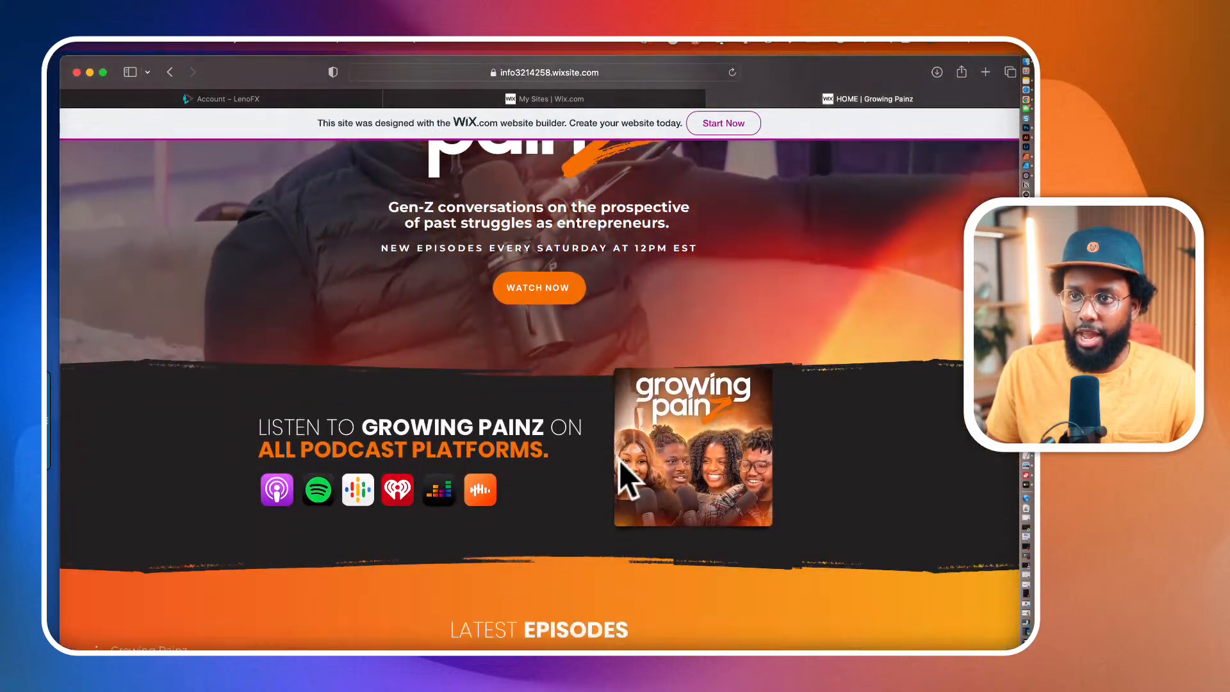
scroll(620, 460, down, 15)
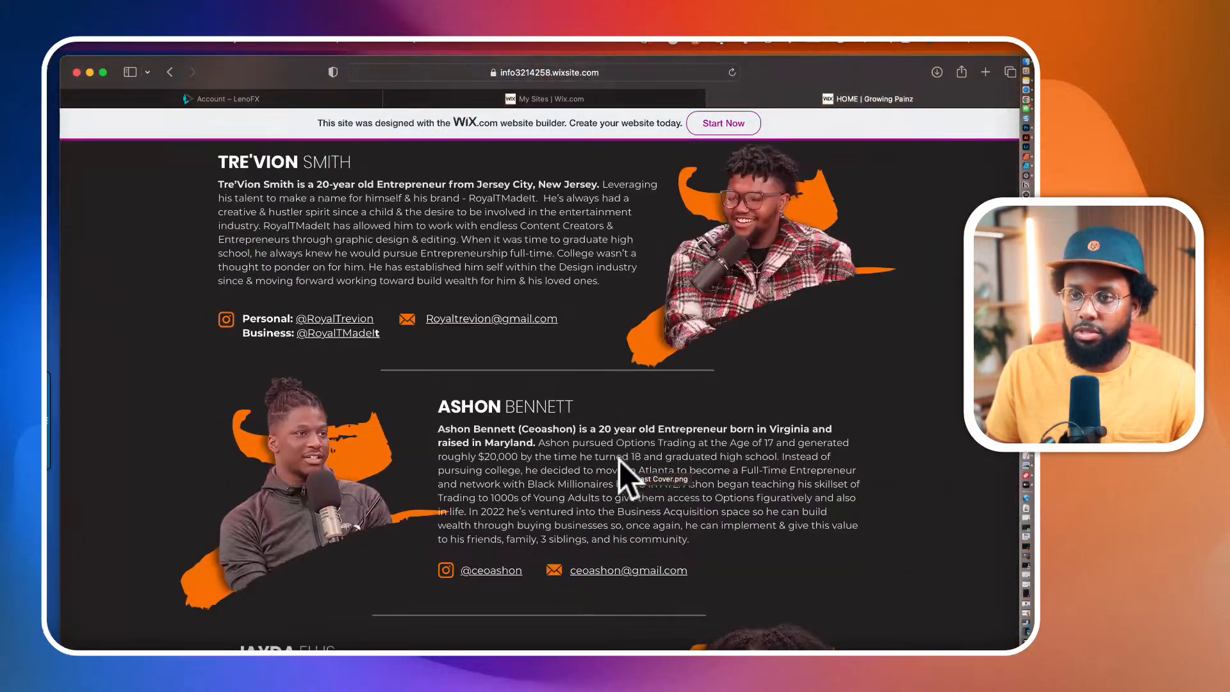
scroll(620, 460, down, 12)
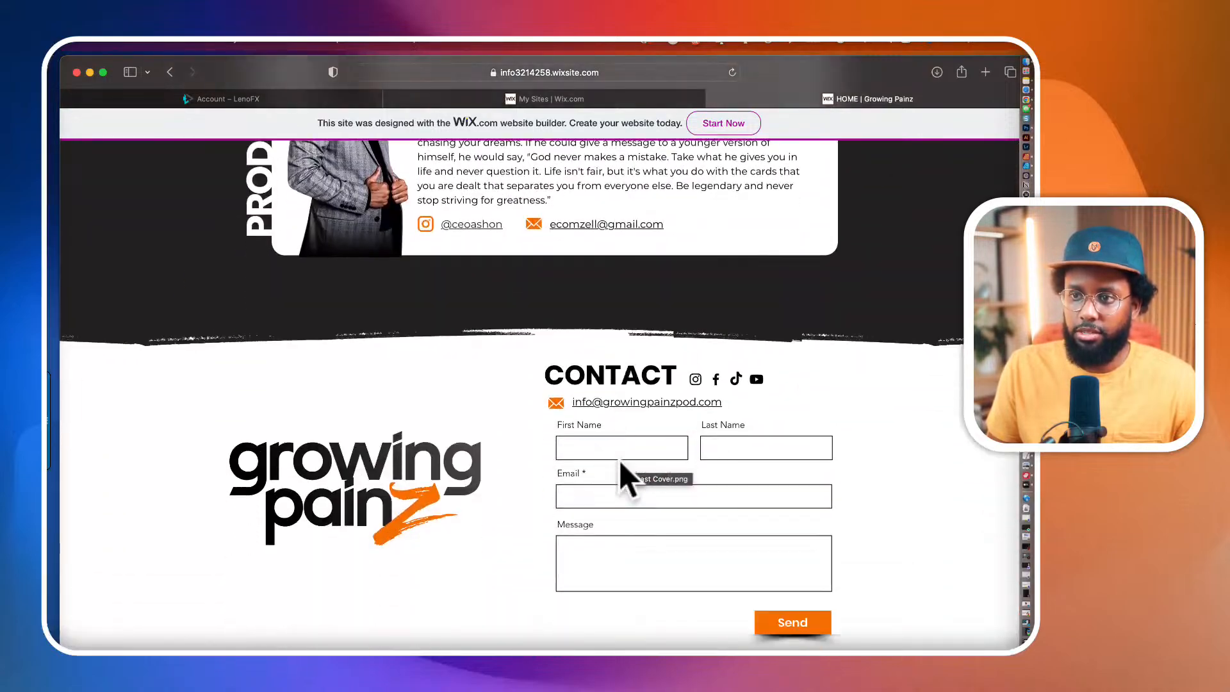
scroll(620, 460, up, 20)
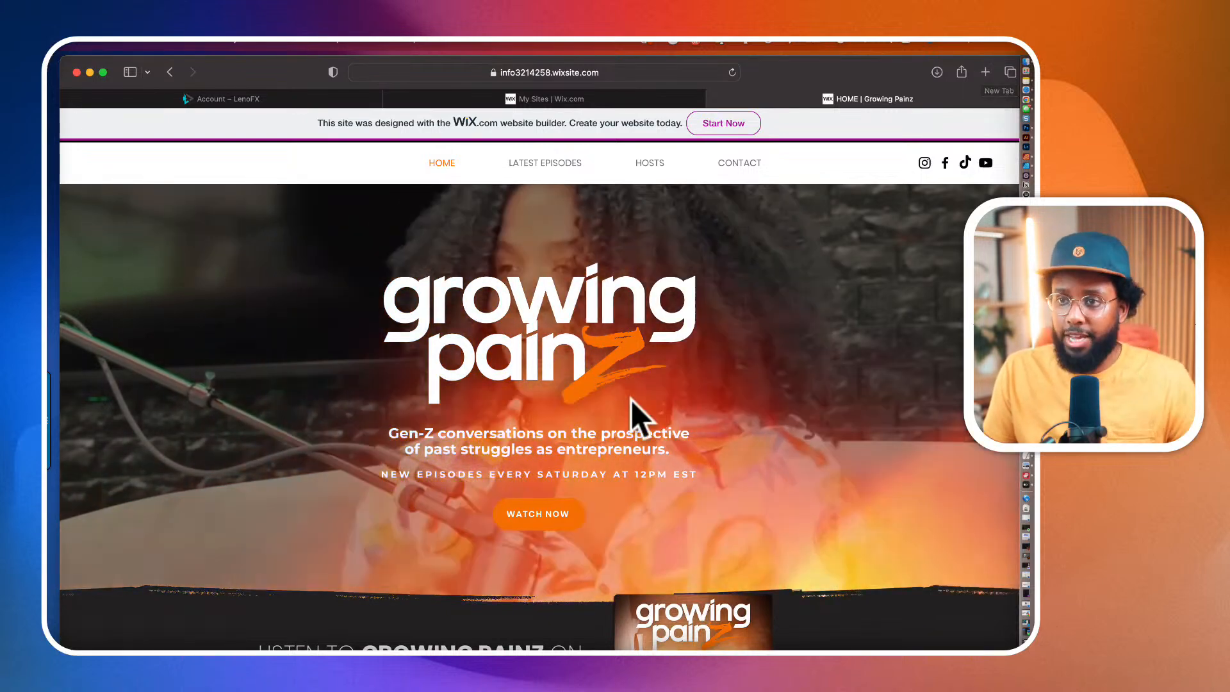
scroll(632, 400, down, 5)
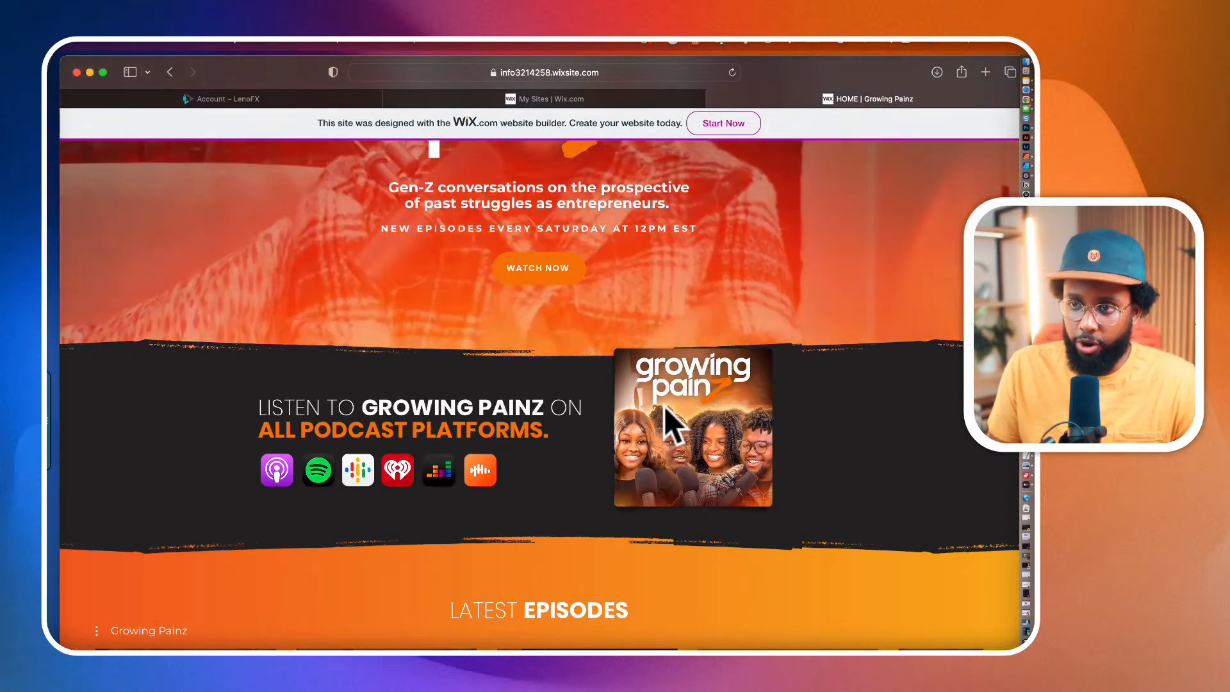
scroll(664, 406, down, 2)
scroll(675, 343, up, 8)
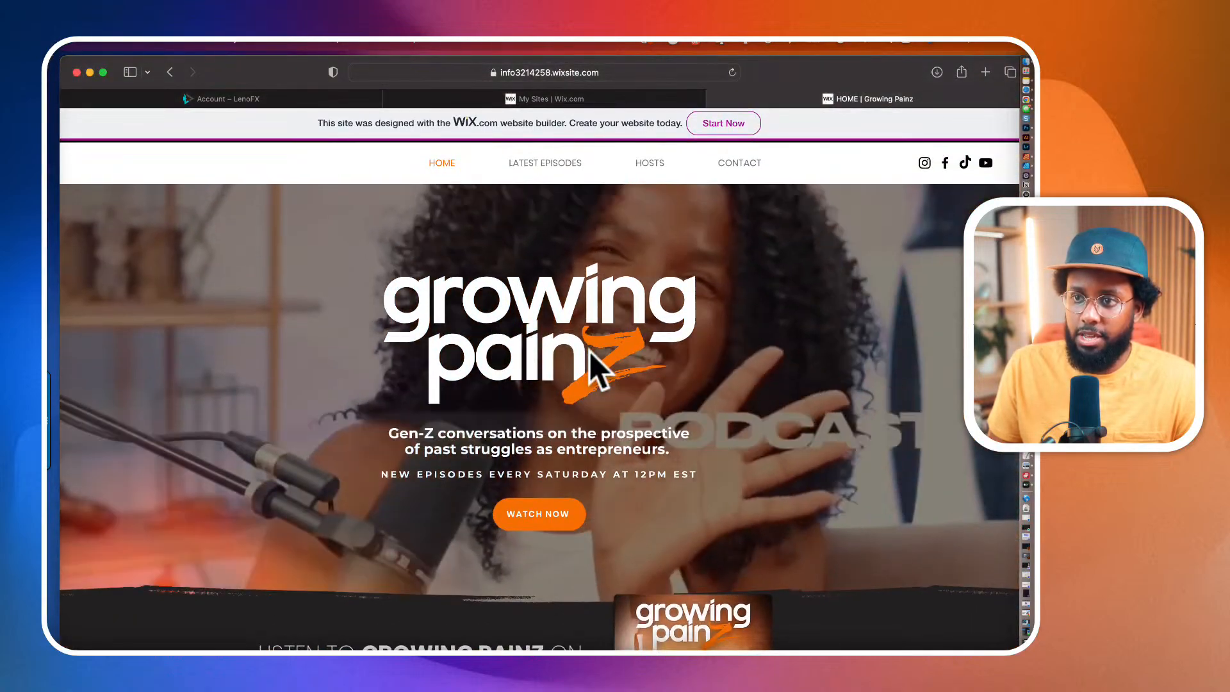
scroll(590, 351, down, 1)
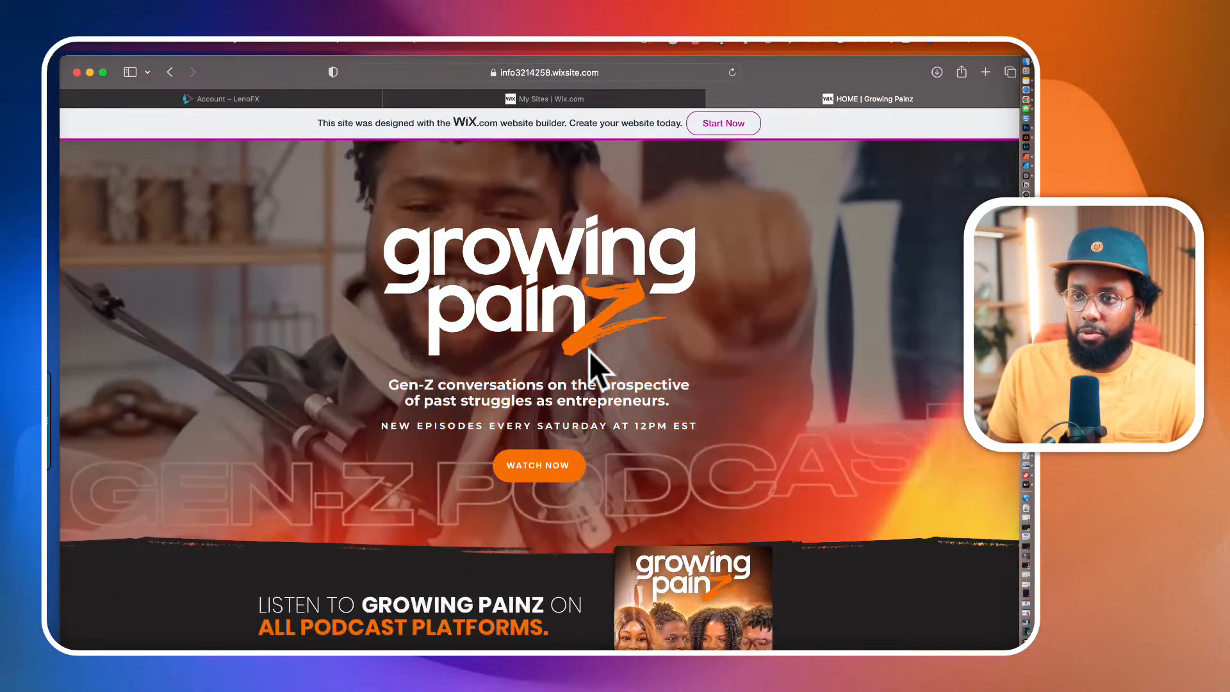
scroll(590, 351, down, 3)
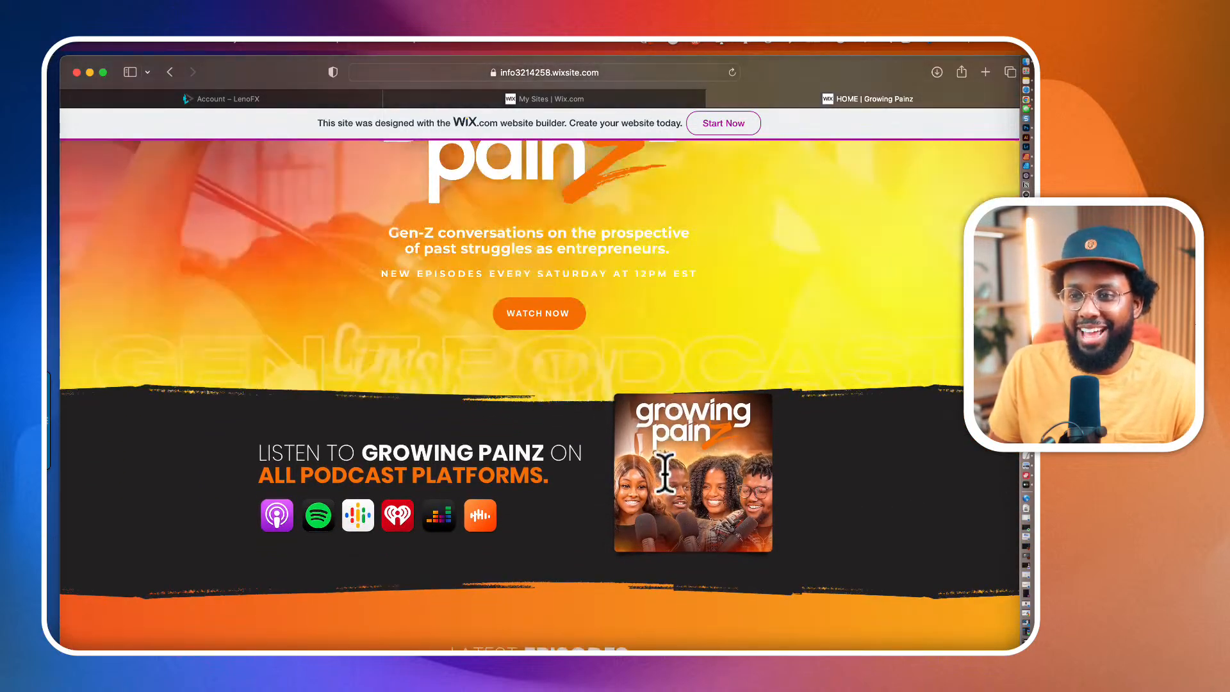
scroll(649, 485, down, 5)
scroll(649, 486, down, 12)
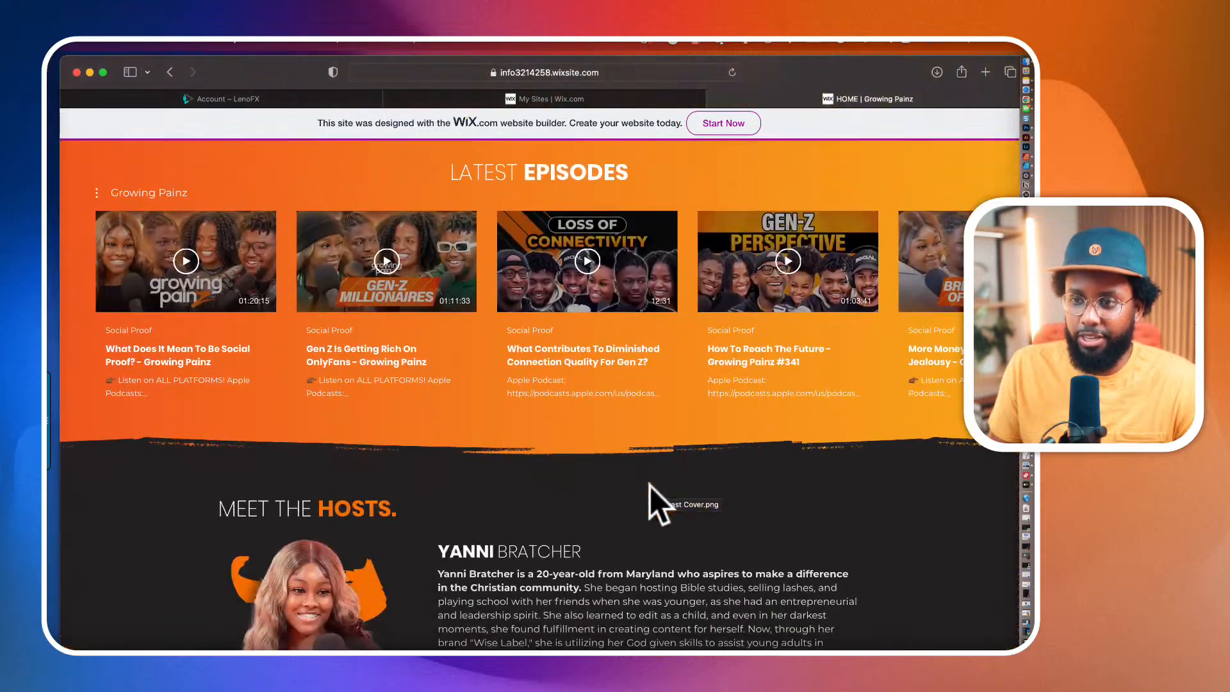
scroll(650, 485, down, 15)
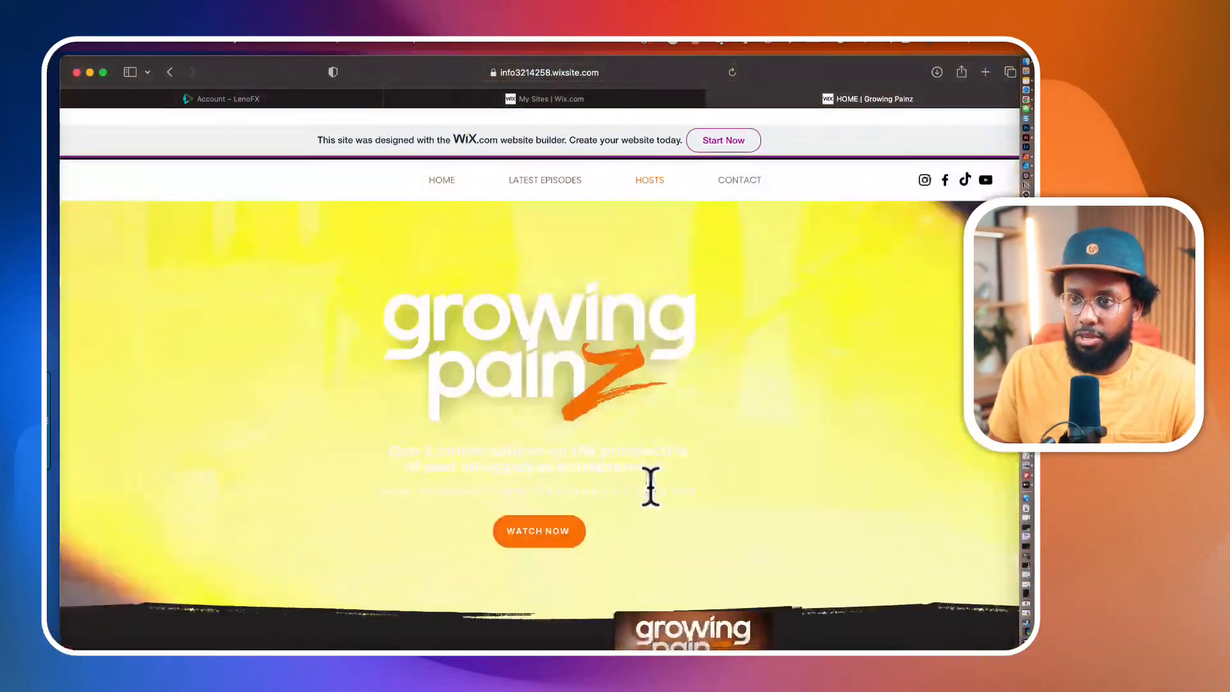
scroll(650, 485, down, 3)
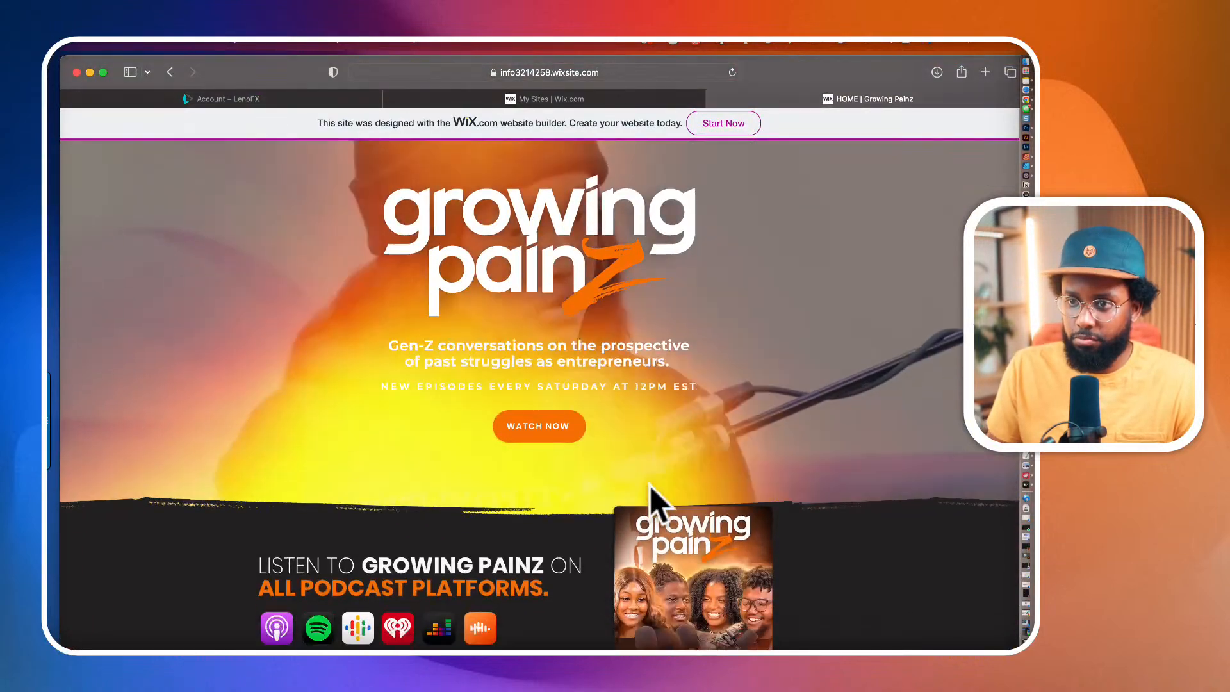
scroll(650, 486, up, 3)
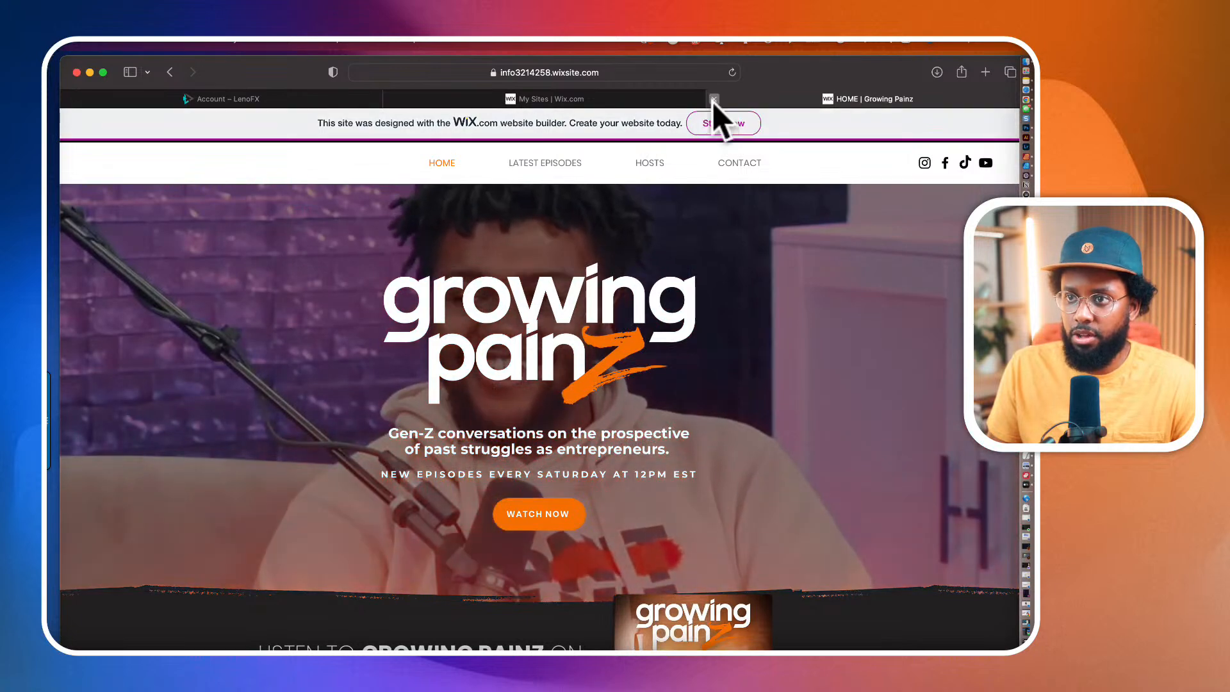
Step: Close the live site's tab, switch to Final Cut Pro and show the libraries and their clips in the browser
click(715, 99)
click(1026, 213)
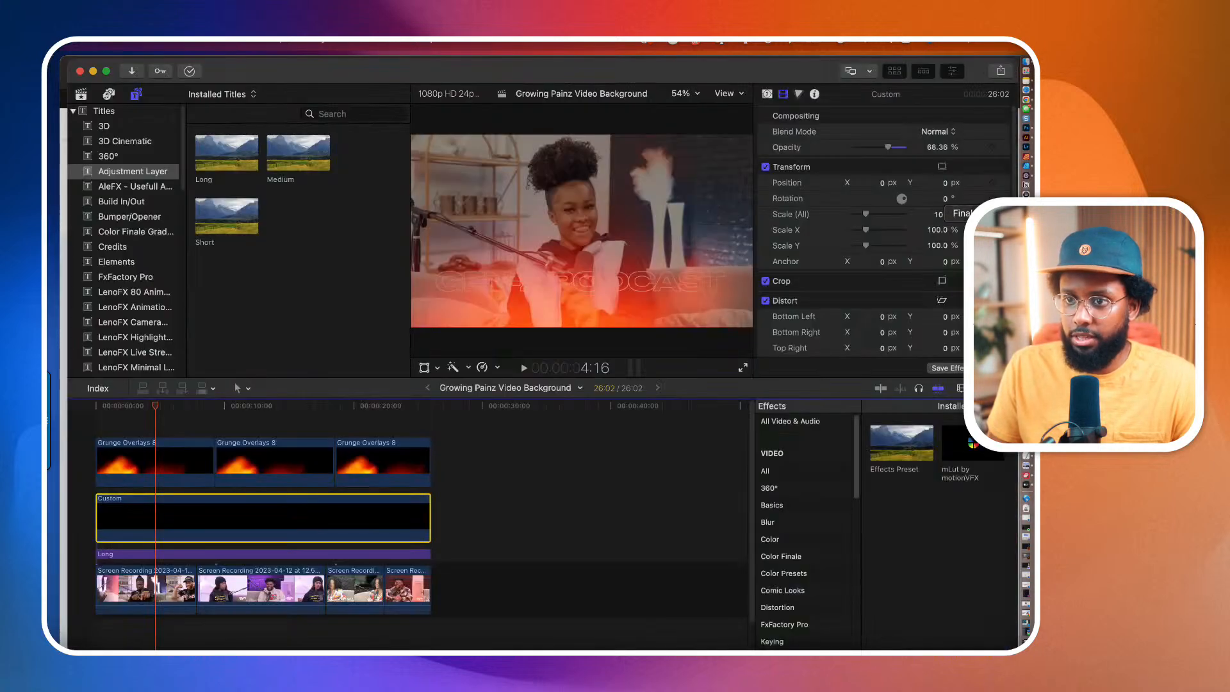
click(159, 45)
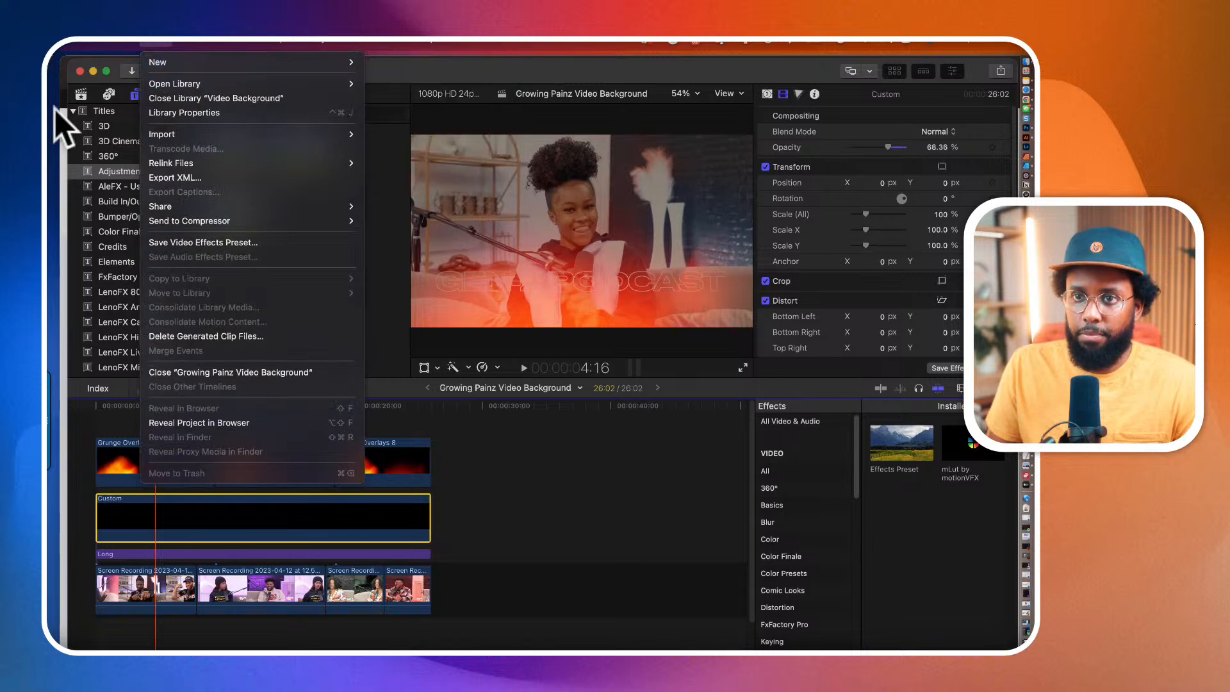
click(89, 123)
click(76, 107)
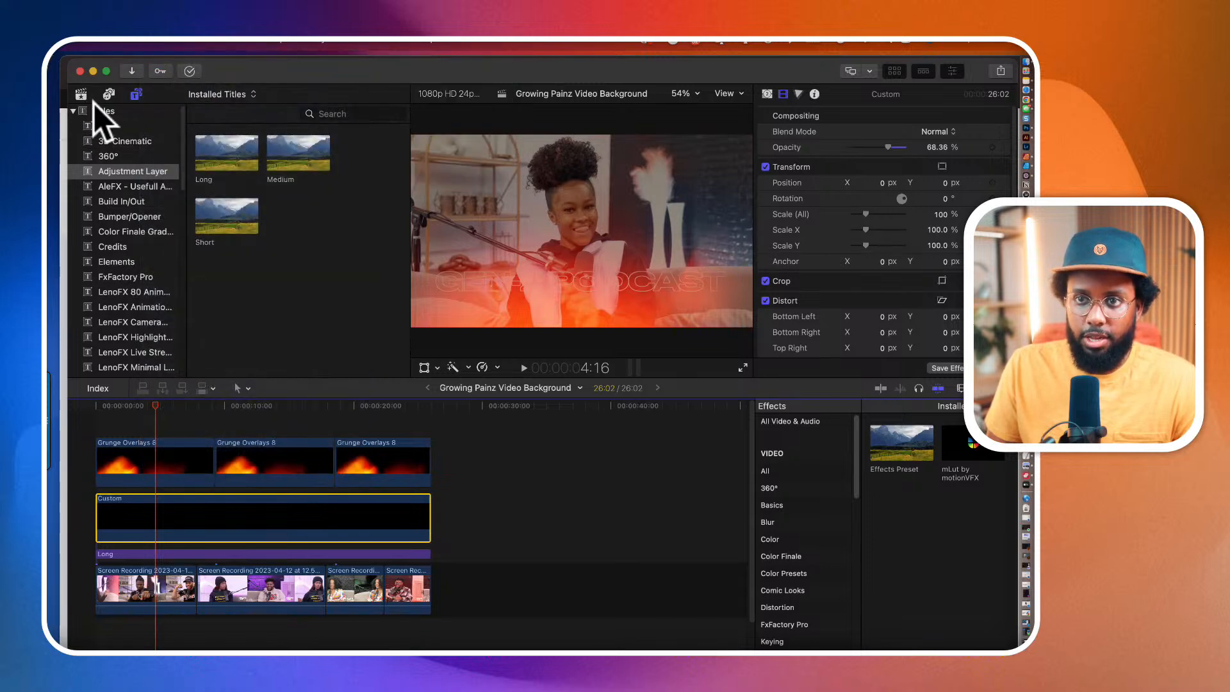
click(82, 95)
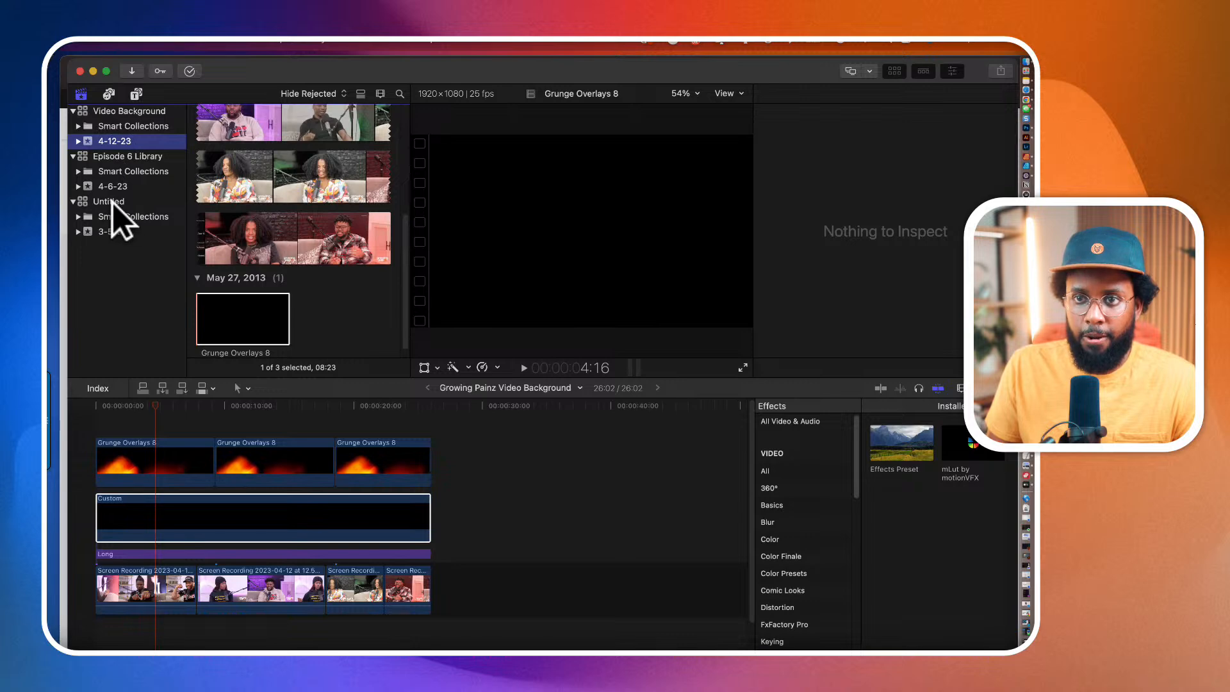
click(155, 45)
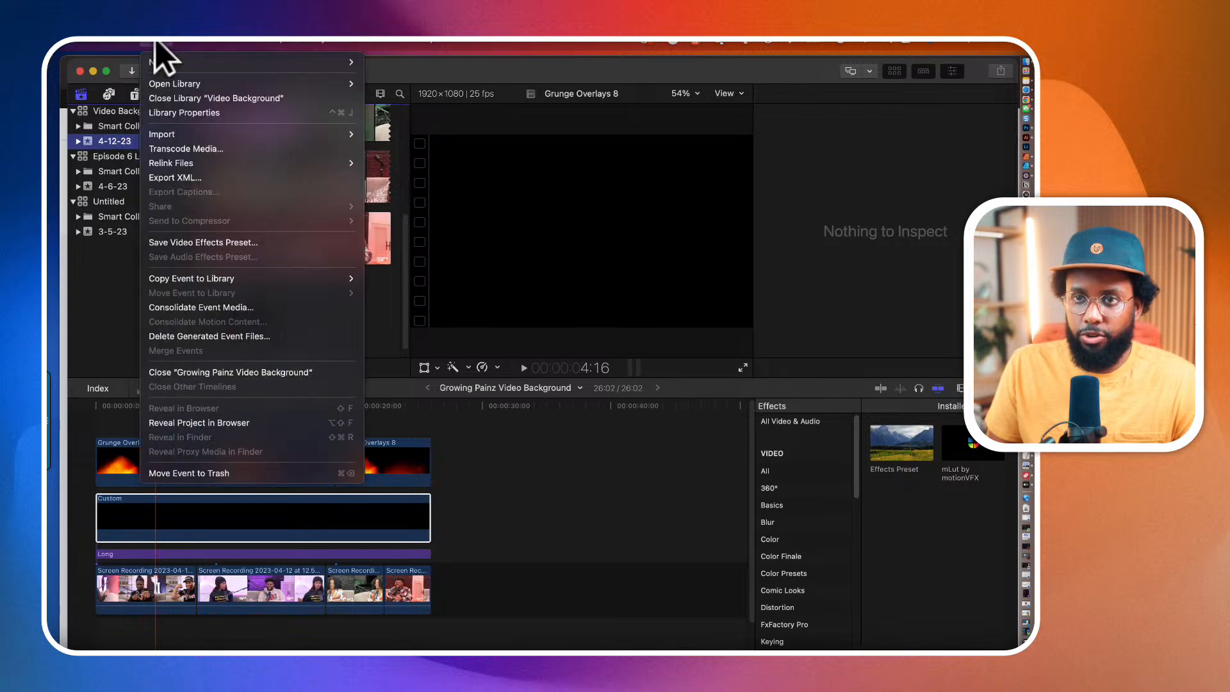
mouse_move(160, 62)
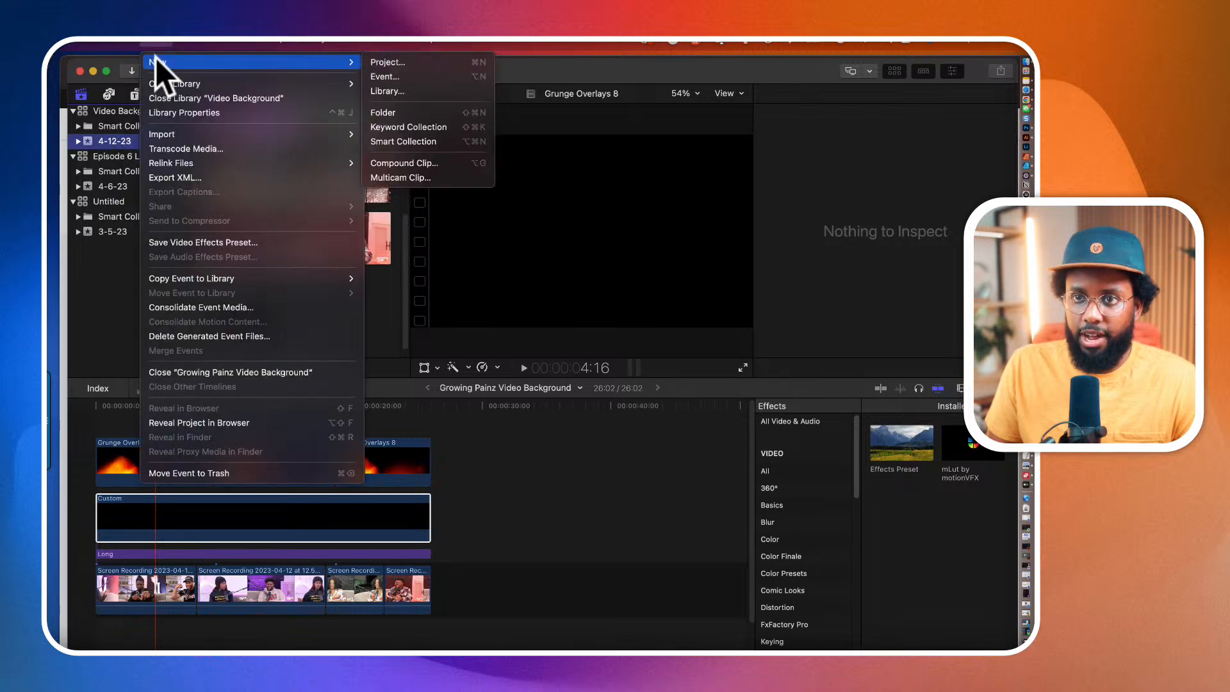
click(398, 90)
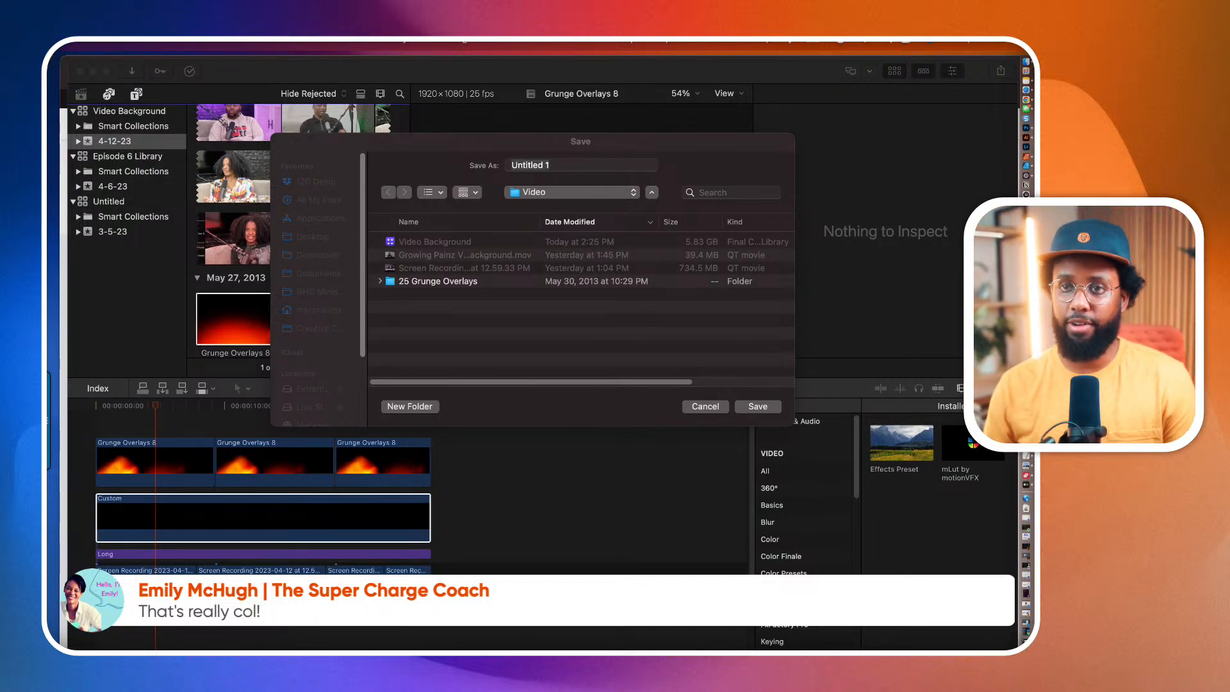
click(220, 77)
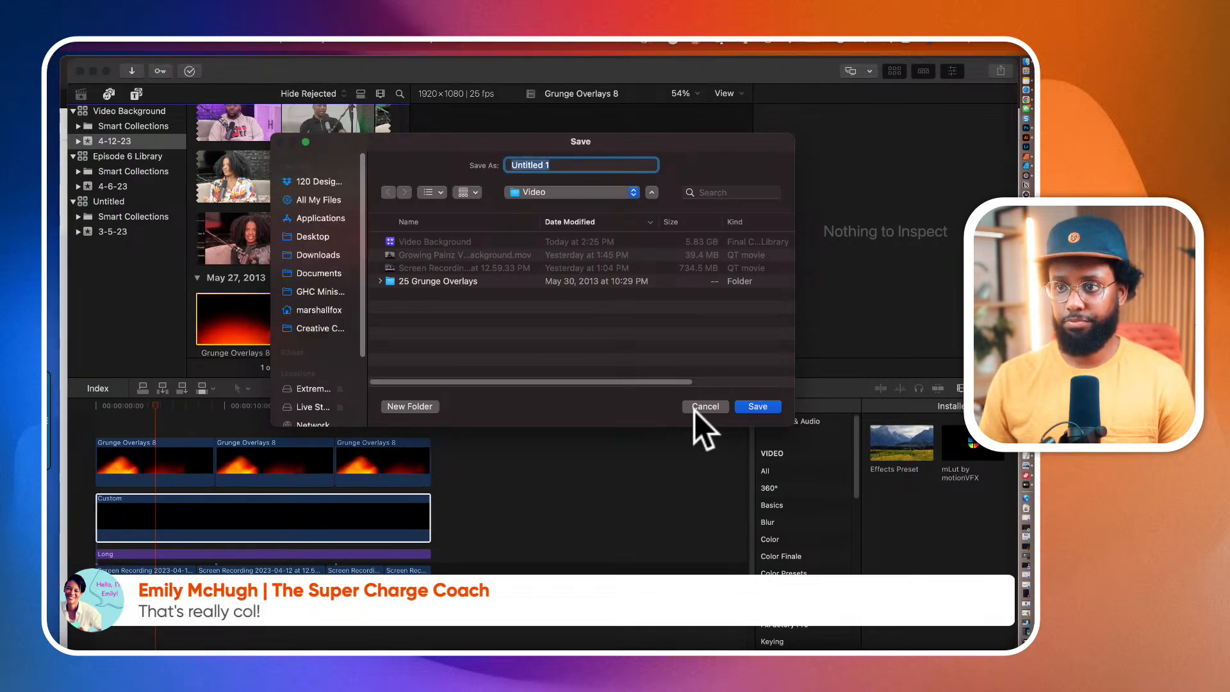
click(701, 407)
Step: Minimize the Final Cut Pro and Safari windows and switch Ecamm Live to the full-camera Default Scene
click(93, 71)
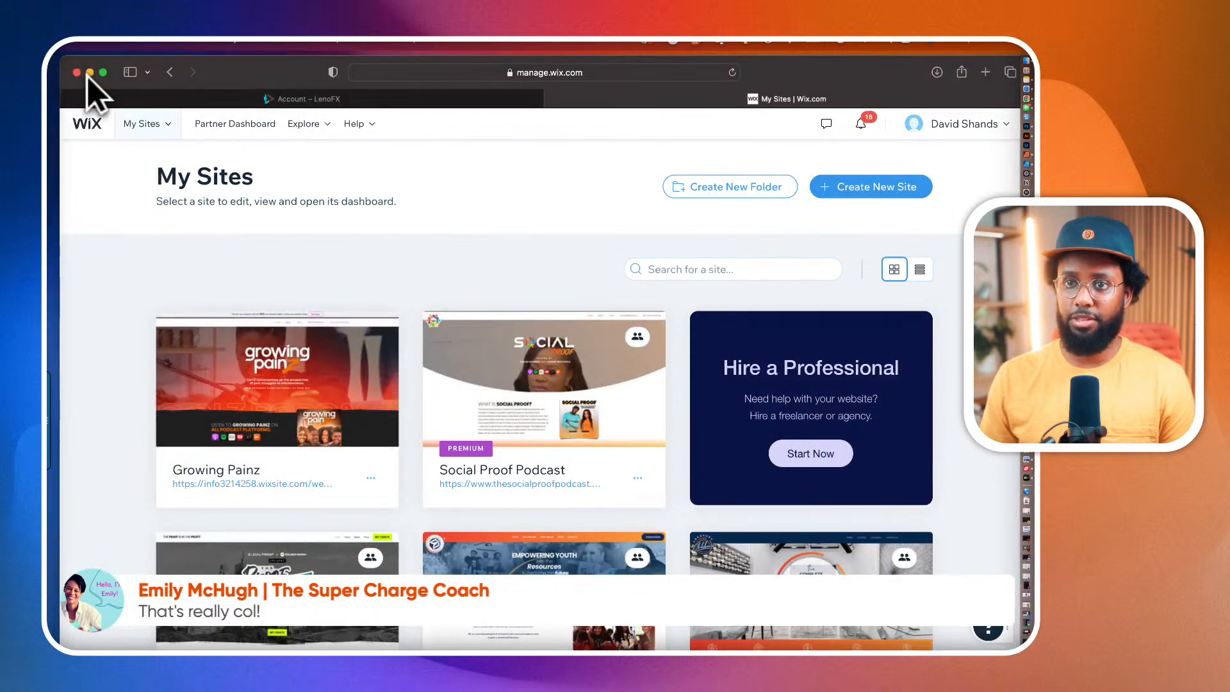
click(89, 72)
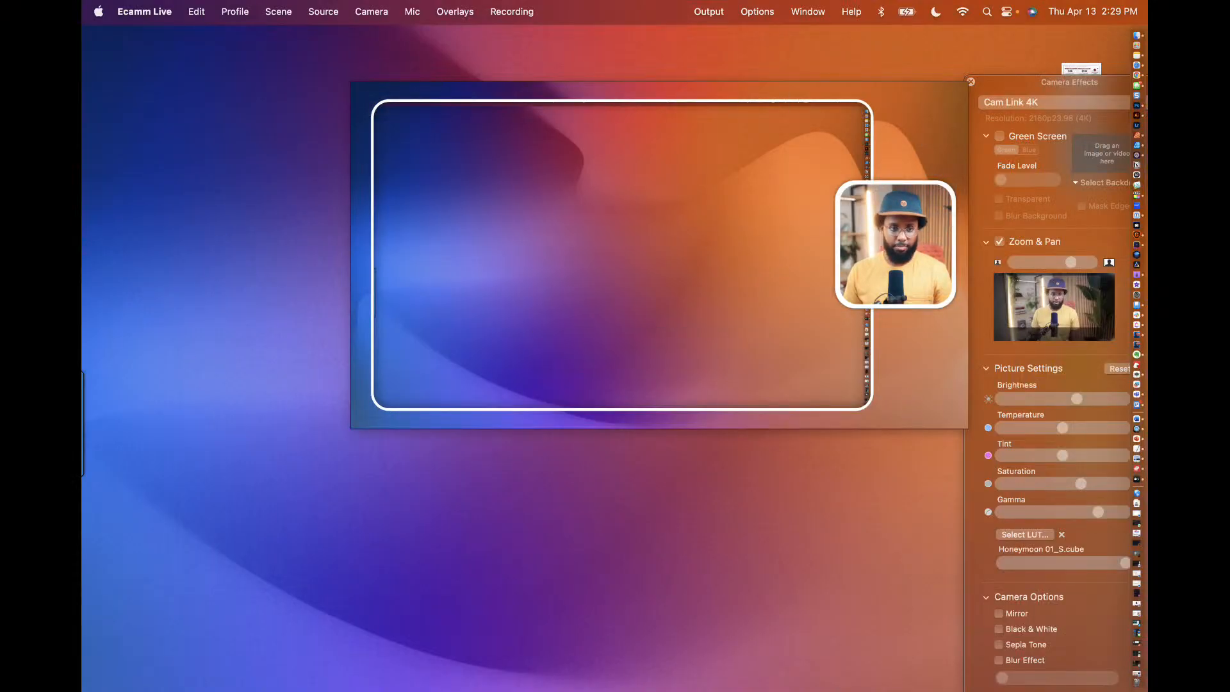
key(super+1)
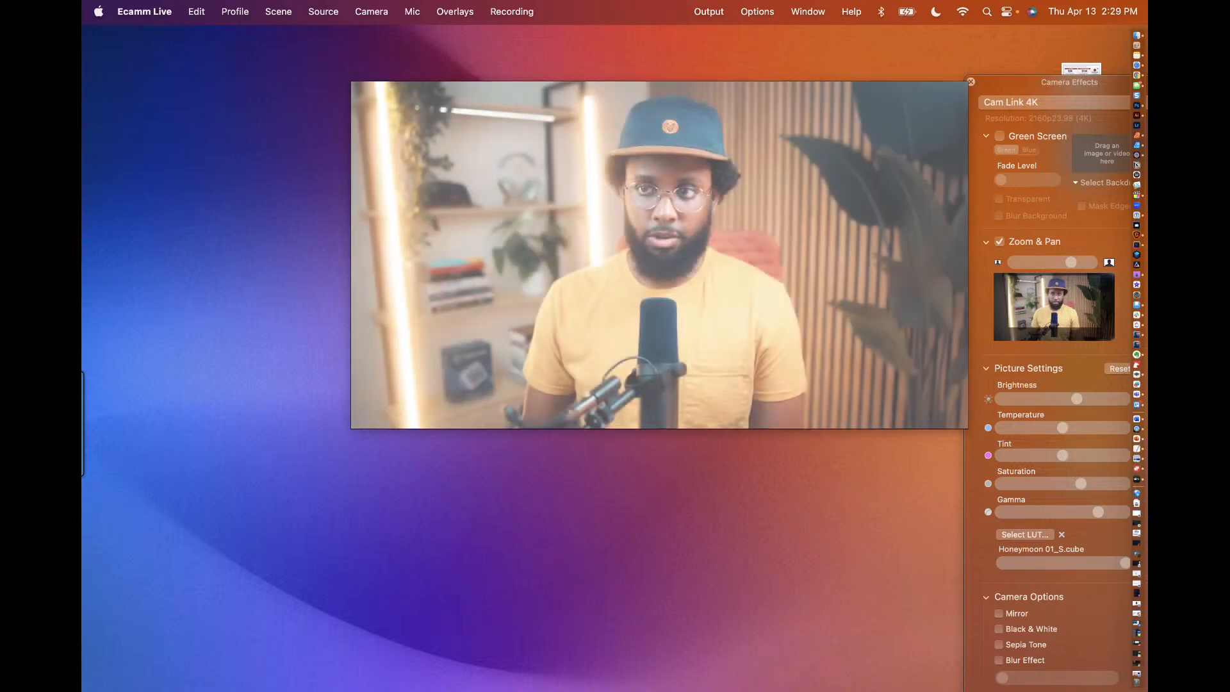
Step: Switch the live broadcast's Default Scene from camera to screen sharing
mouse_move(421, 402)
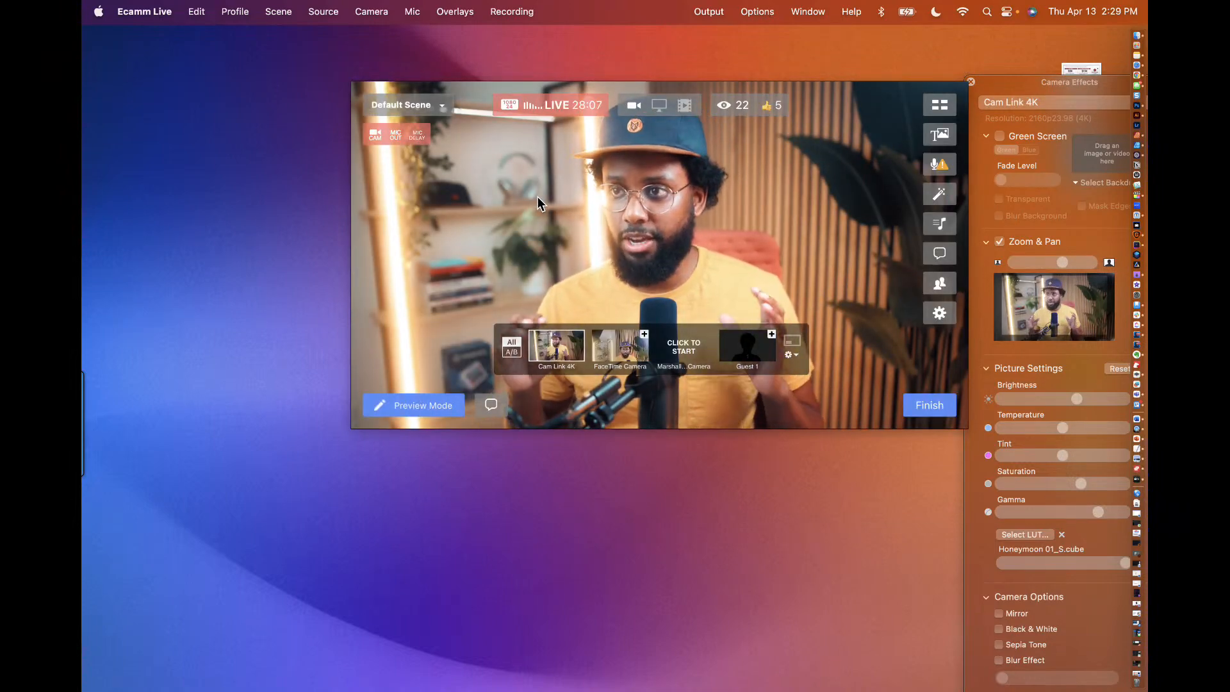
mouse_move(598, 191)
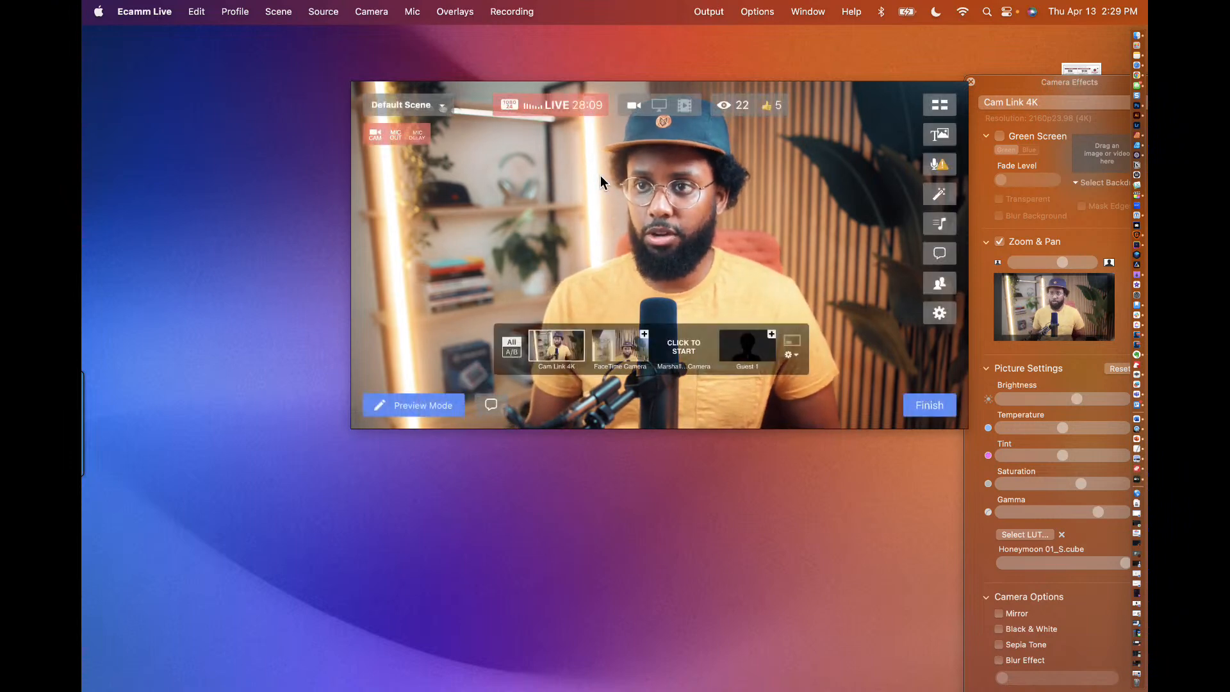
click(660, 105)
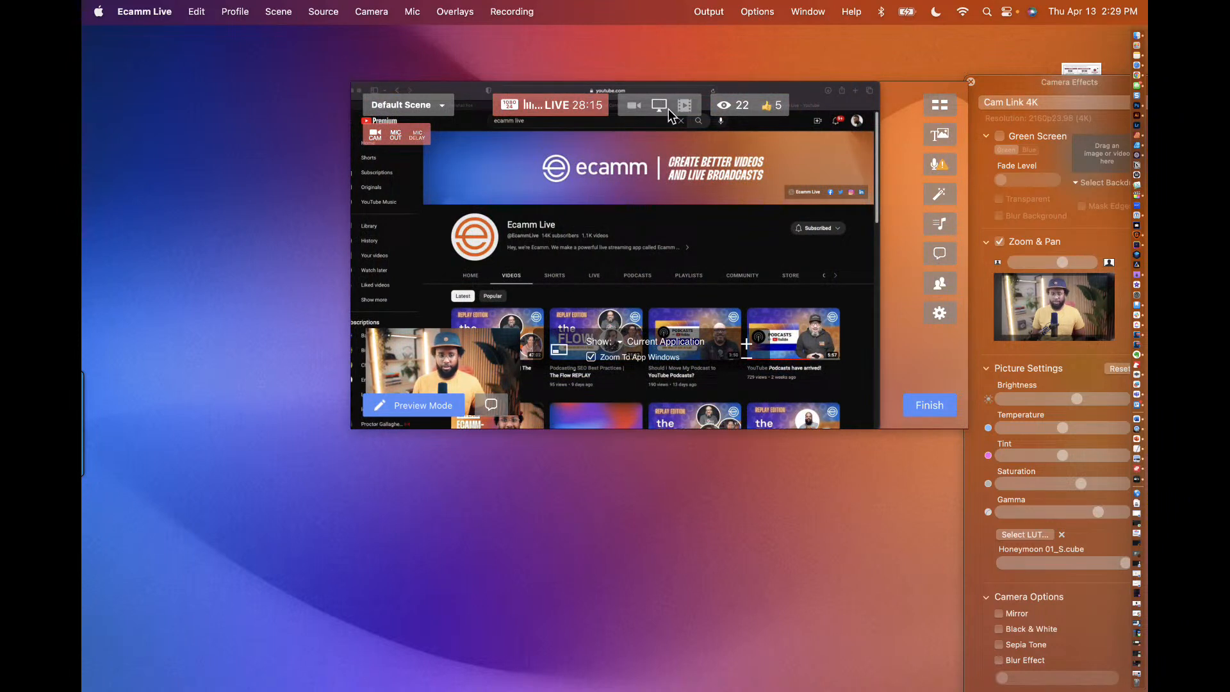
Step: Return the broadcast's Default Scene to the camera view and create a new empty scene
click(636, 105)
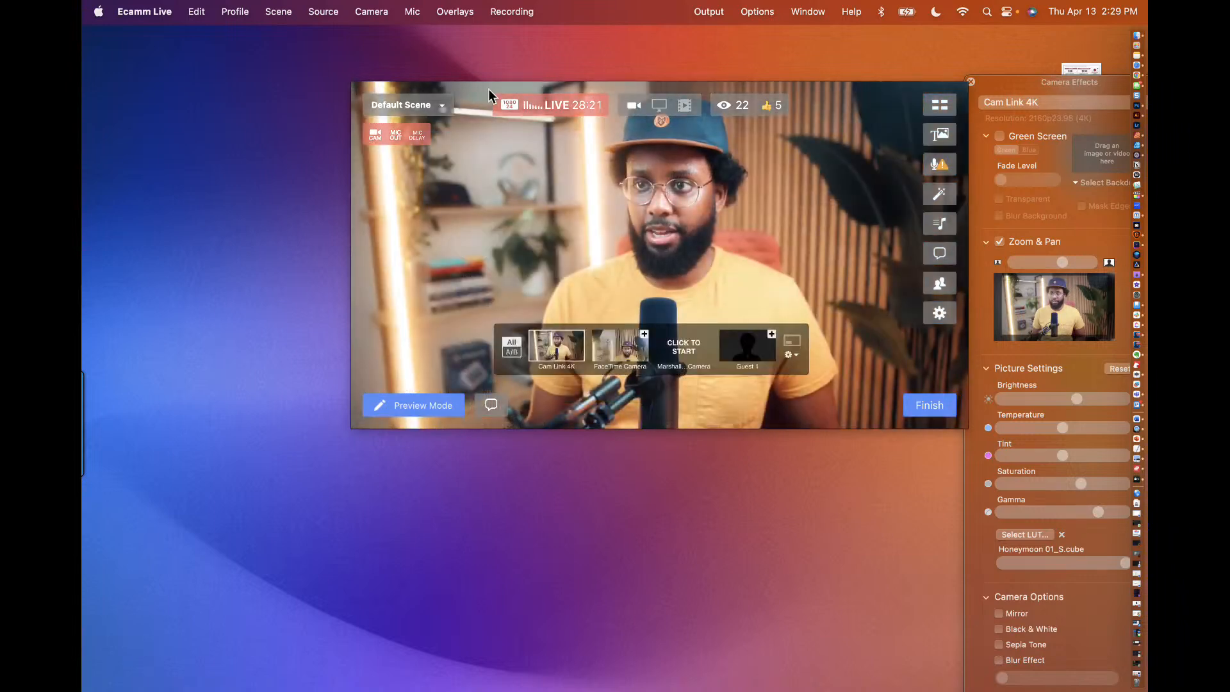
click(282, 9)
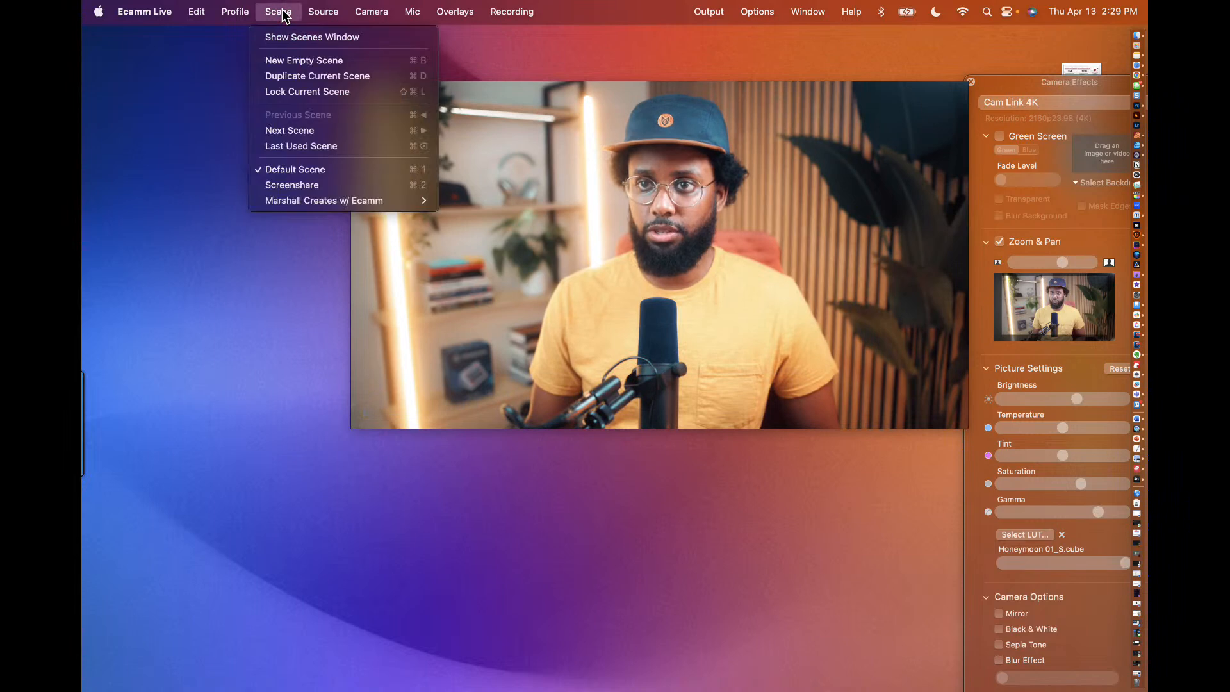
click(293, 64)
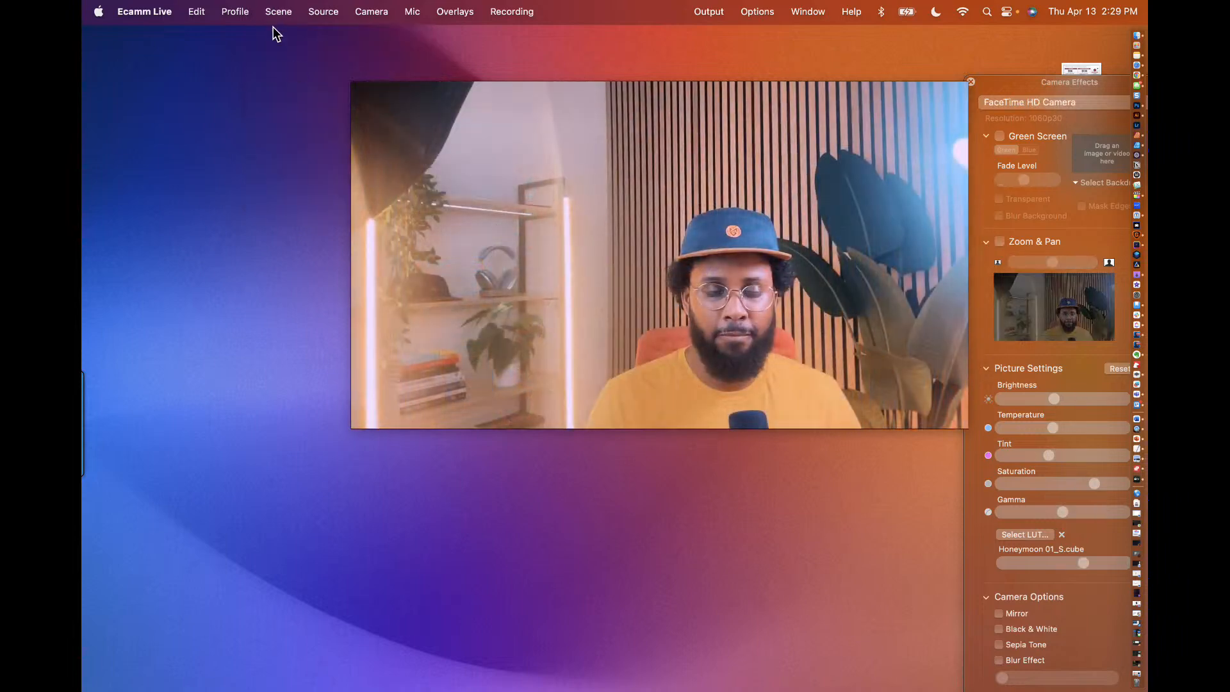
Step: Set the new scene's source to Blank, bring out the overlays list and add a camera overlay
click(315, 10)
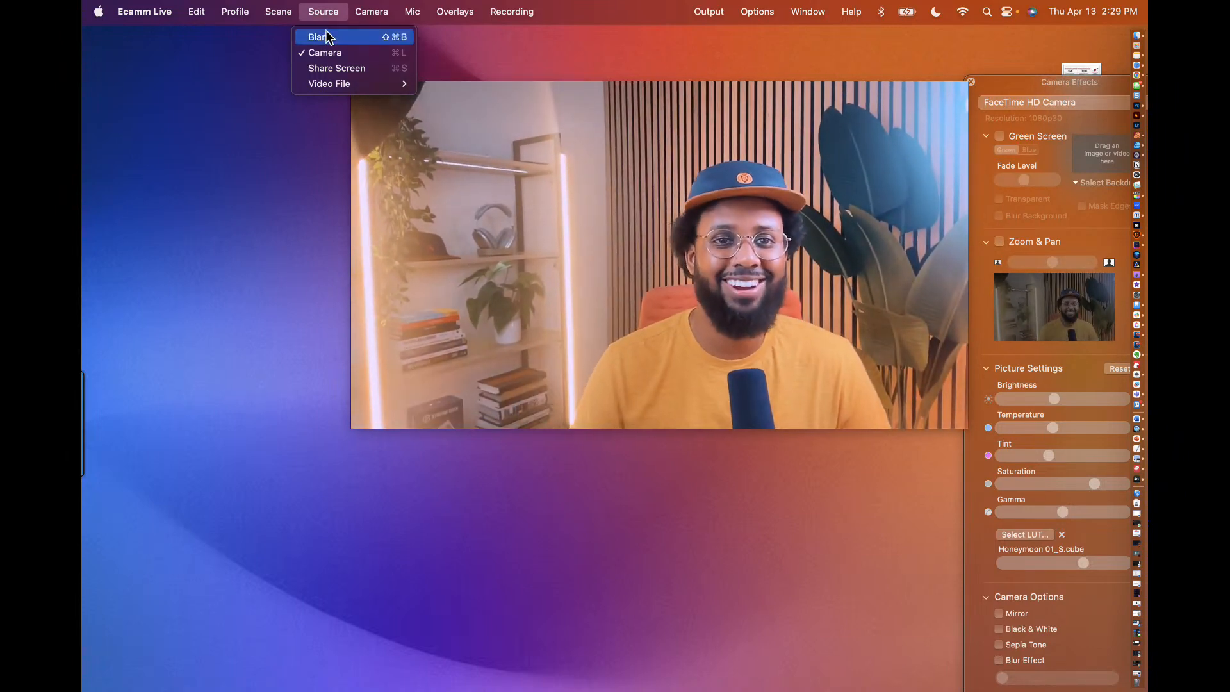
click(325, 35)
mouse_move(552, 335)
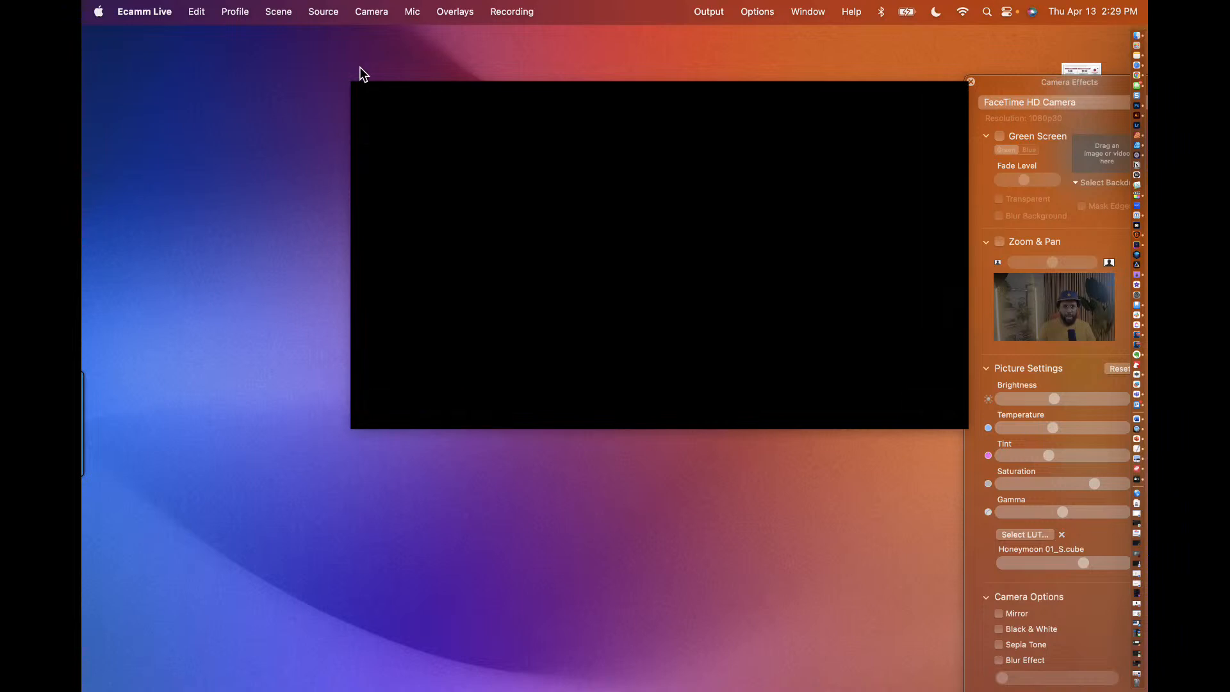
drag(83, 295, 235, 281)
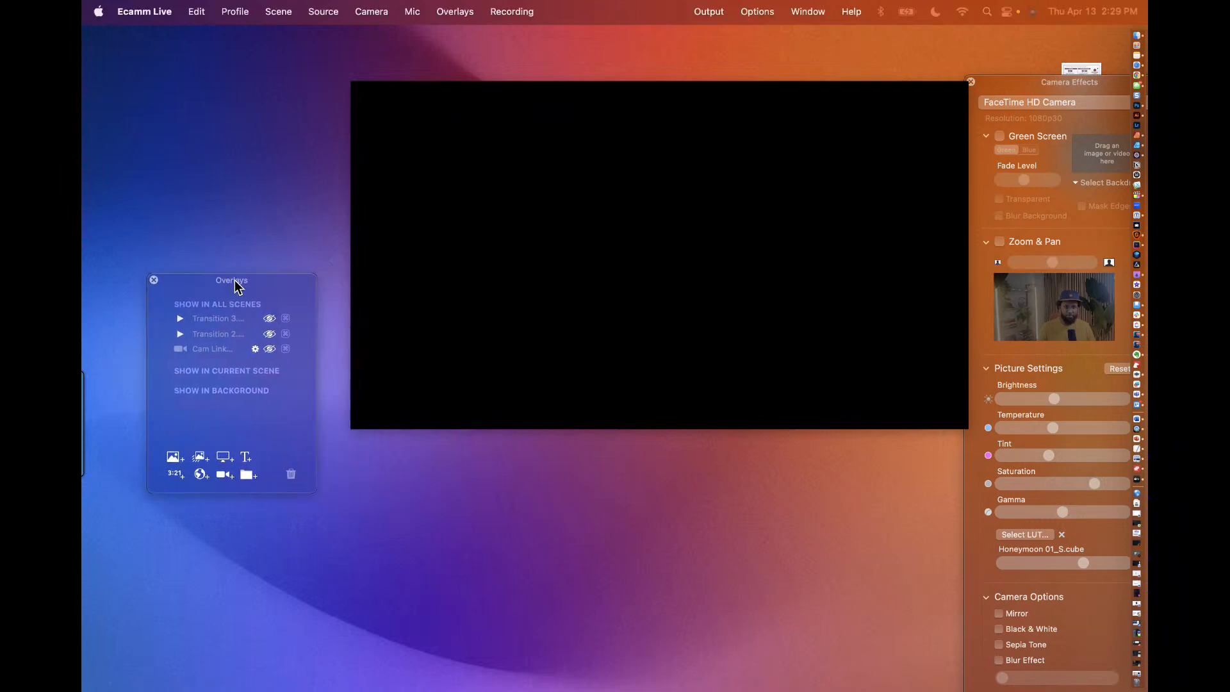
click(224, 476)
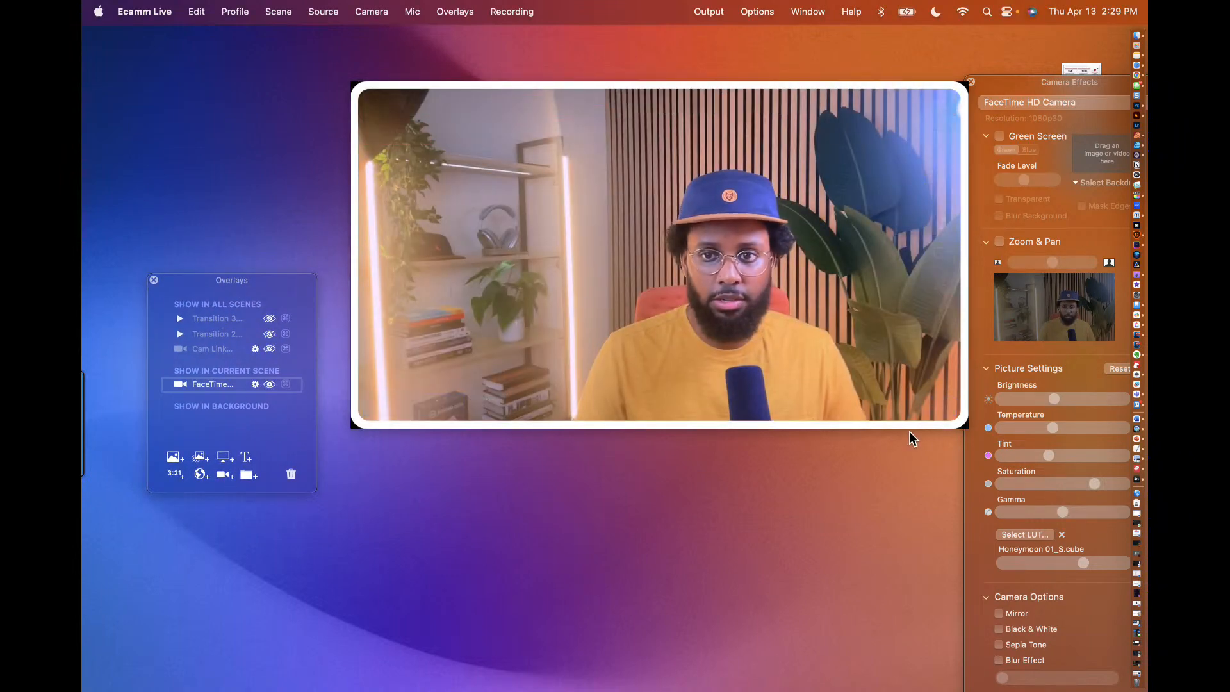
Step: Enlarge the broadcast window slightly, then shrink the FaceTime camera overlay and place it left of centre in the scene
drag(827, 395, 963, 425)
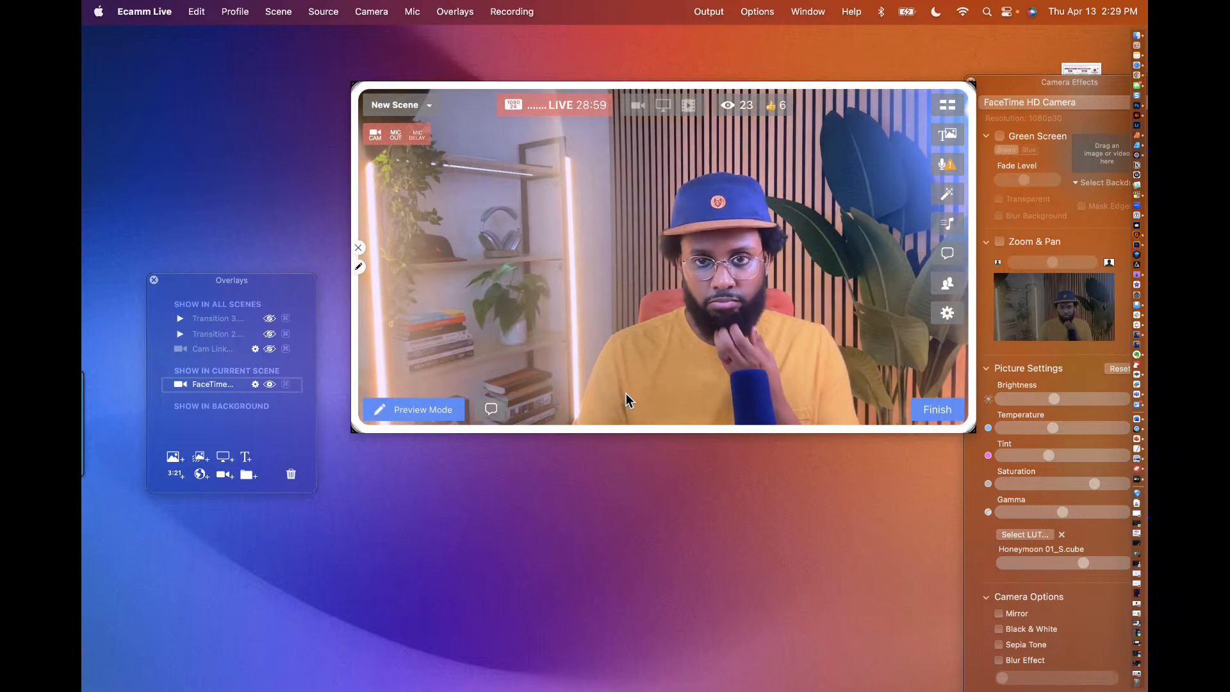
drag(974, 432, 1000, 447)
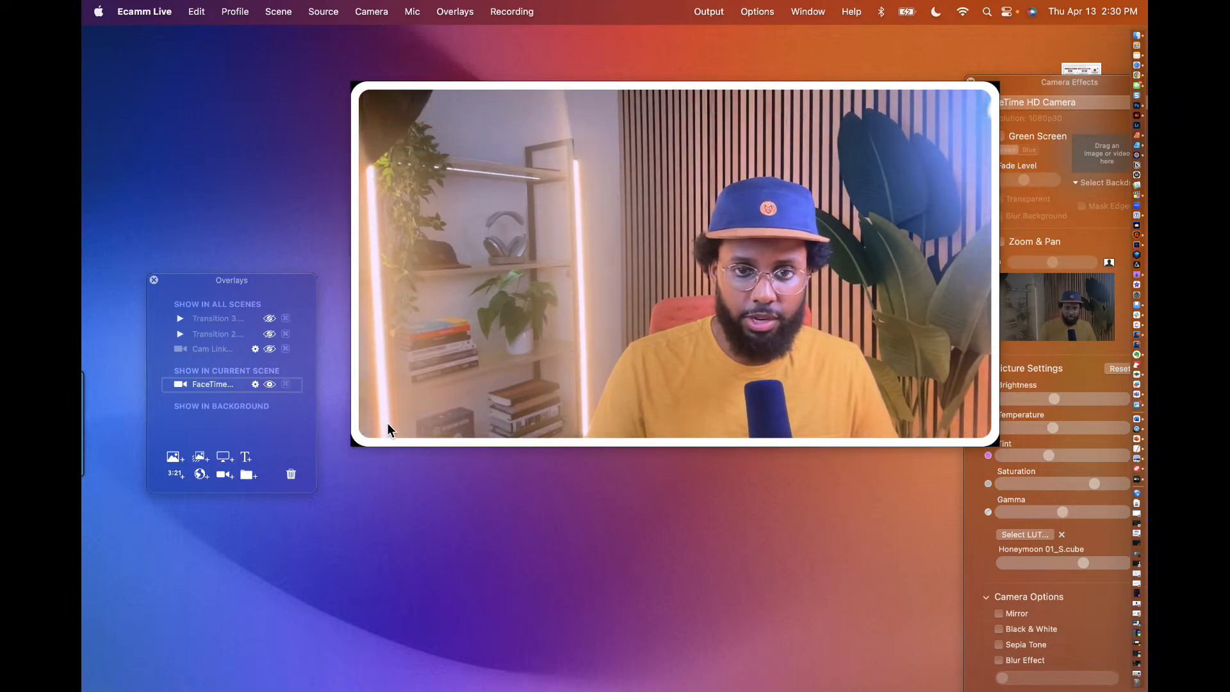
drag(447, 390, 490, 322)
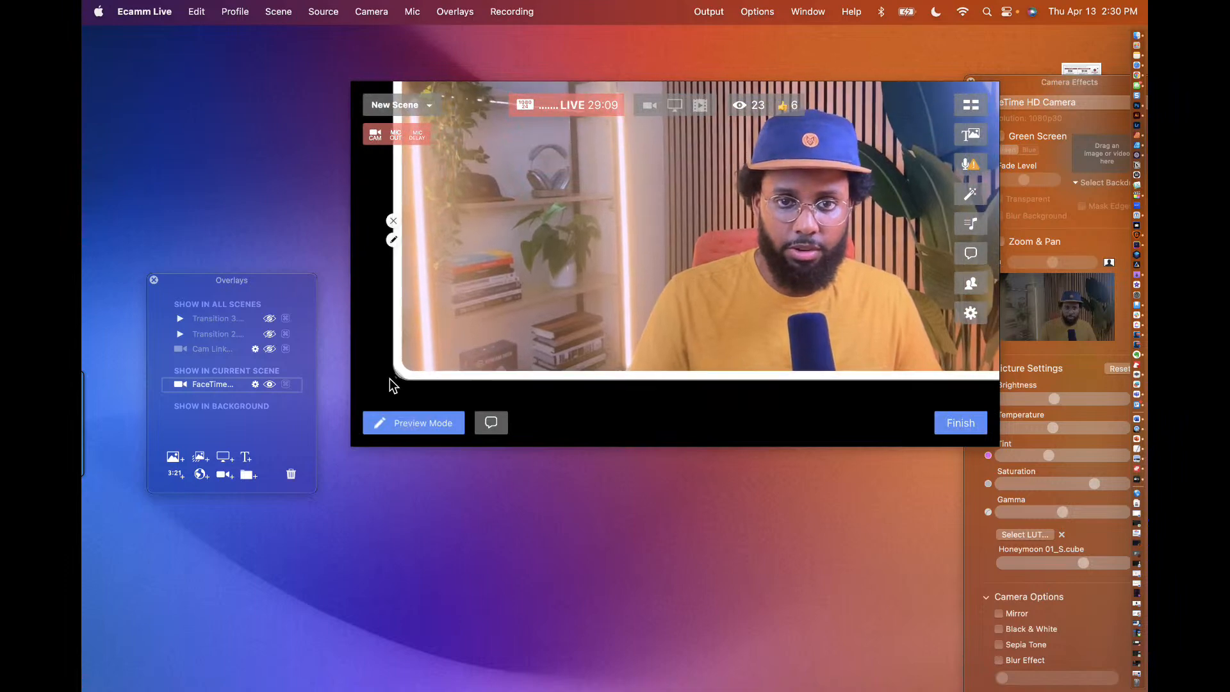
drag(397, 378, 596, 265)
drag(708, 205, 511, 313)
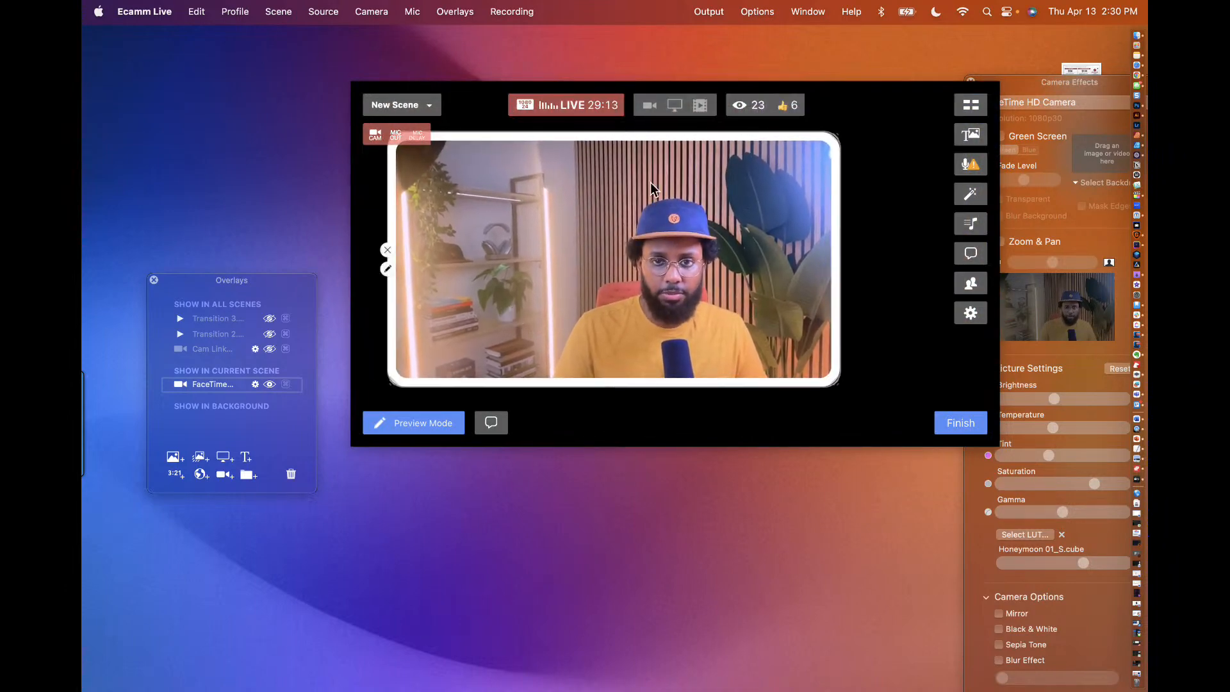
Step: Examine the FaceTime camera overlay's settings and the video sources it can use
click(255, 384)
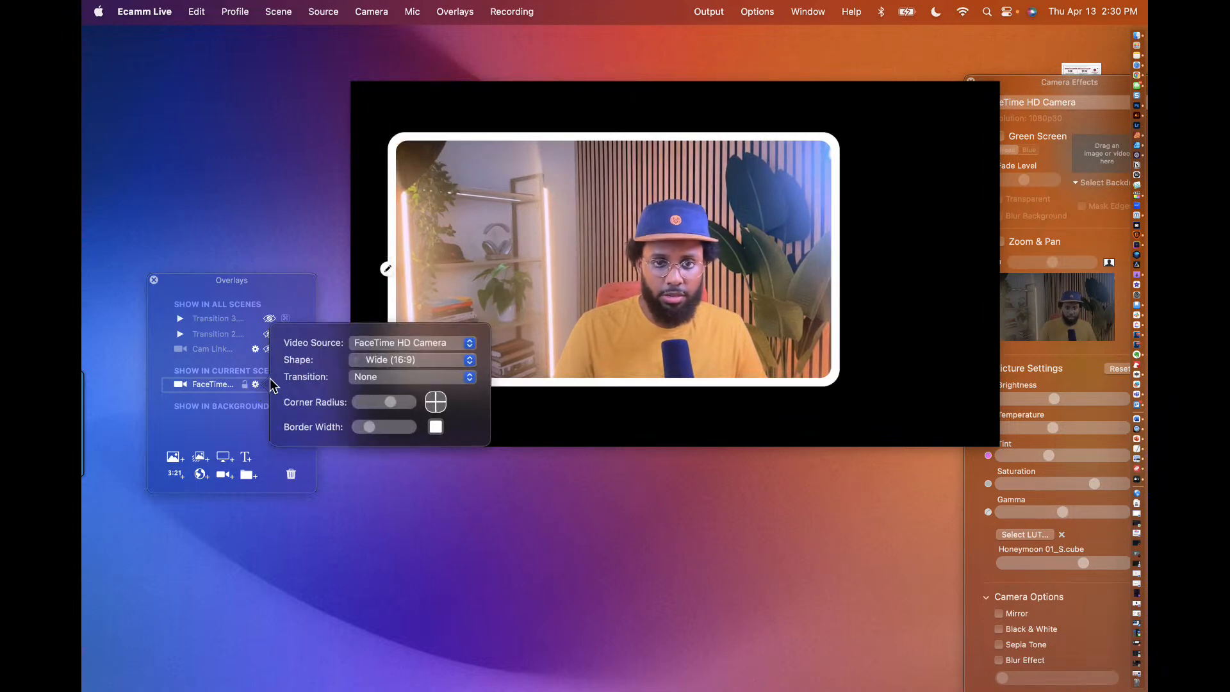
click(410, 343)
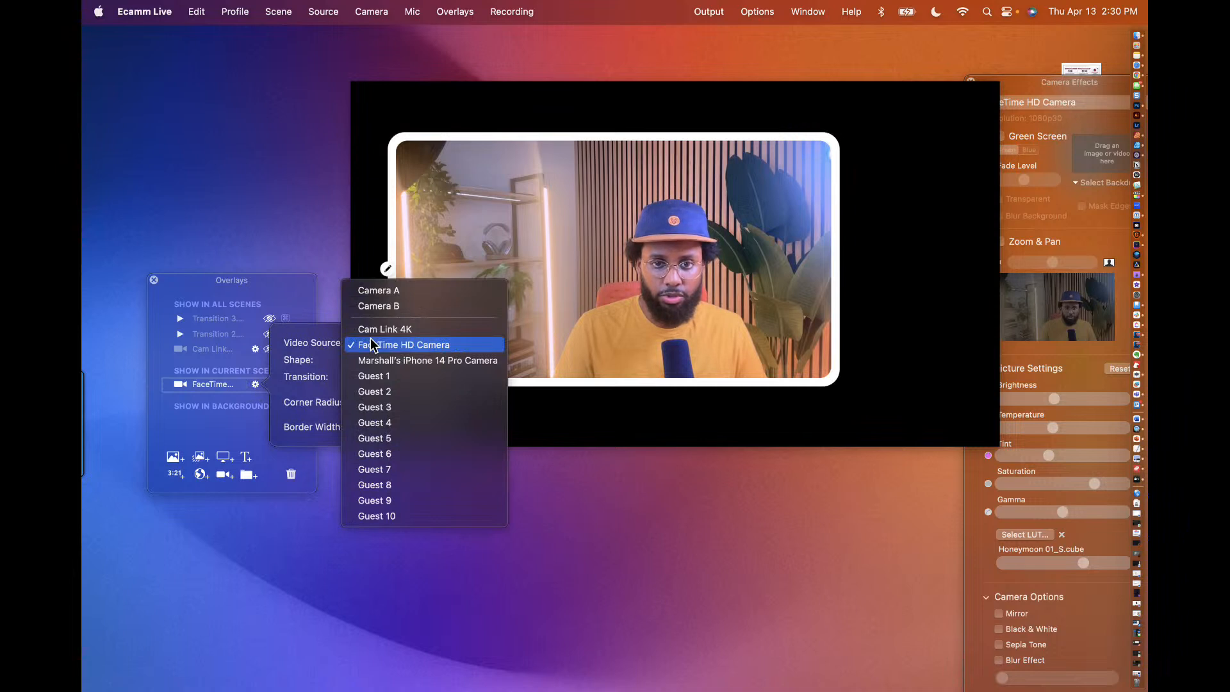
click(550, 256)
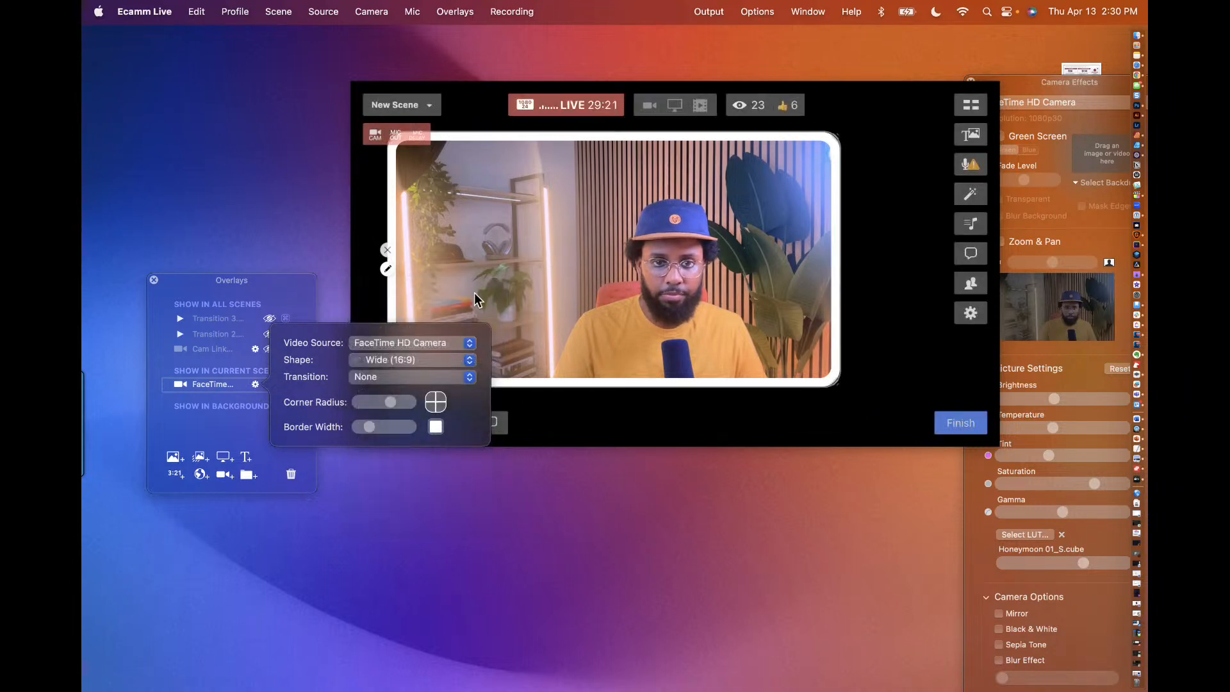
click(394, 344)
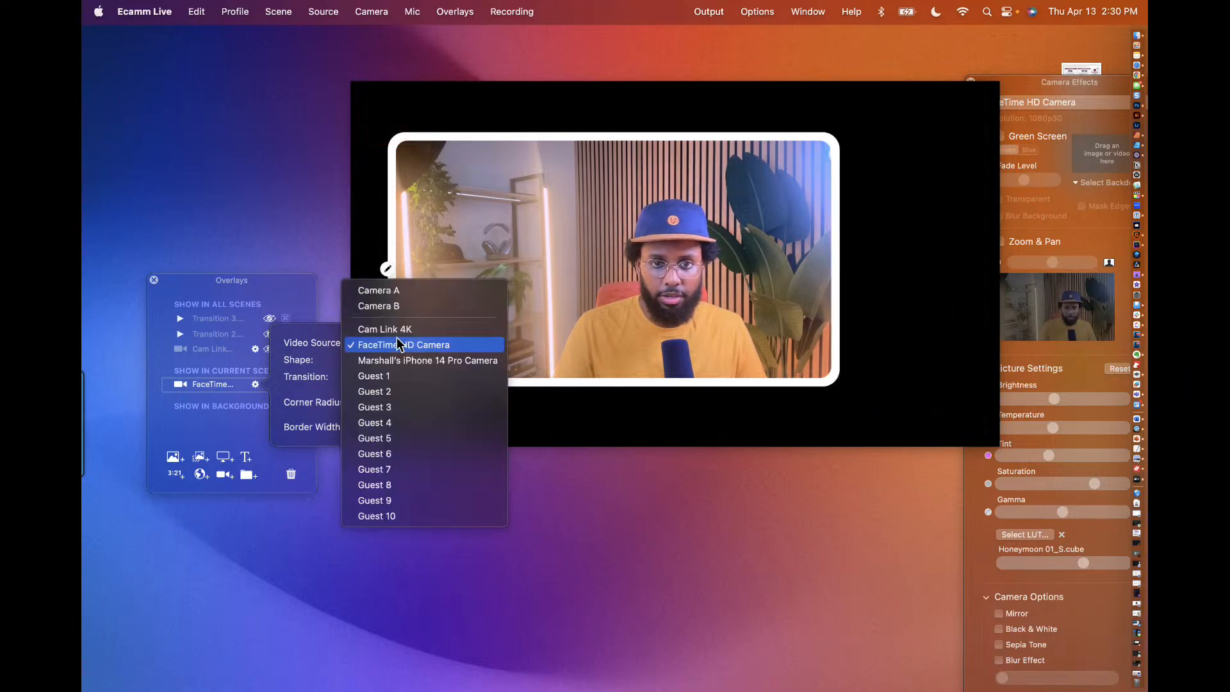
click(528, 269)
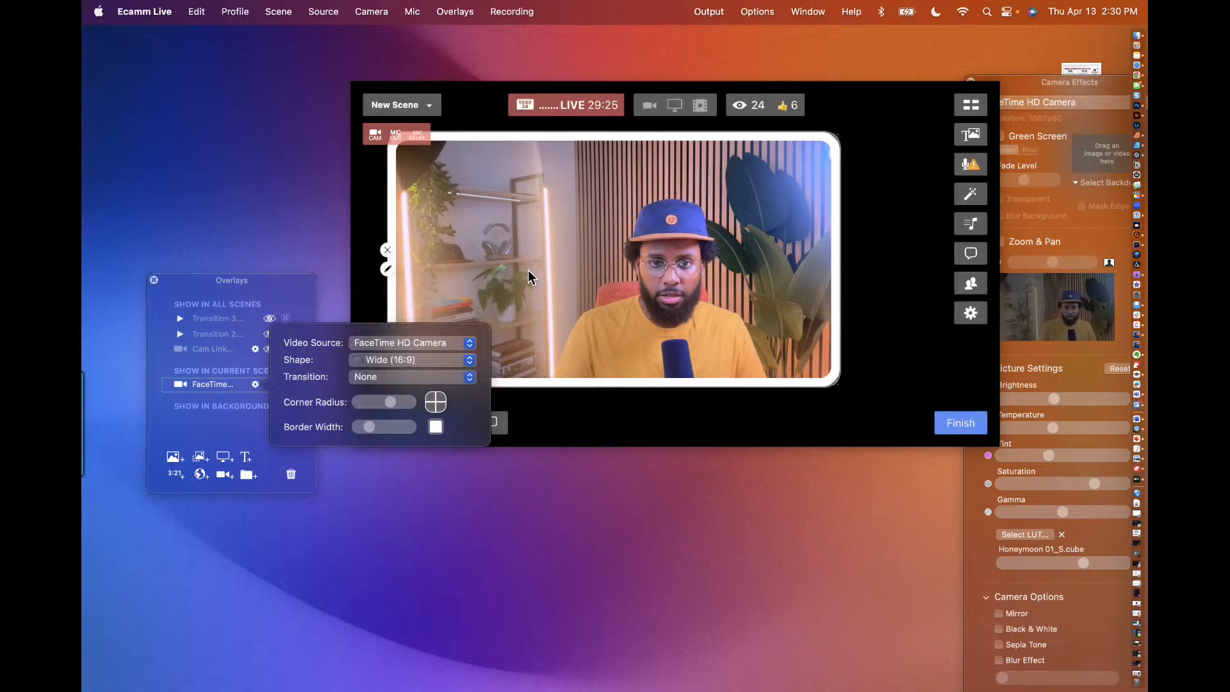
click(388, 269)
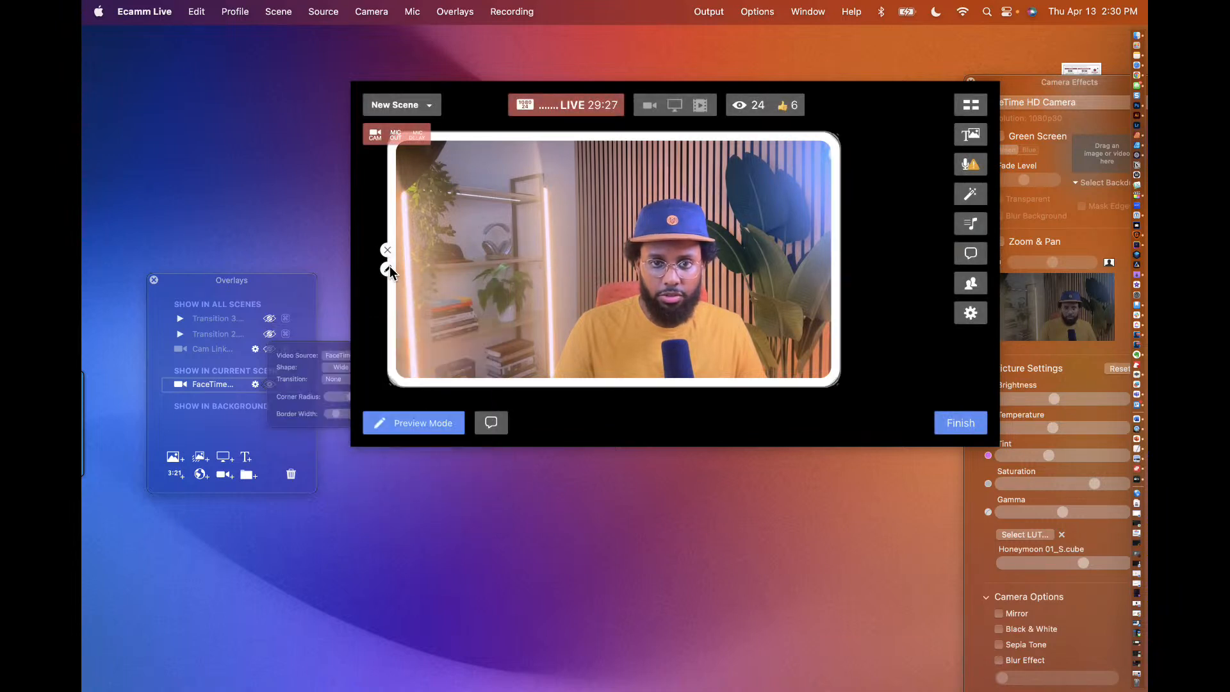
click(327, 227)
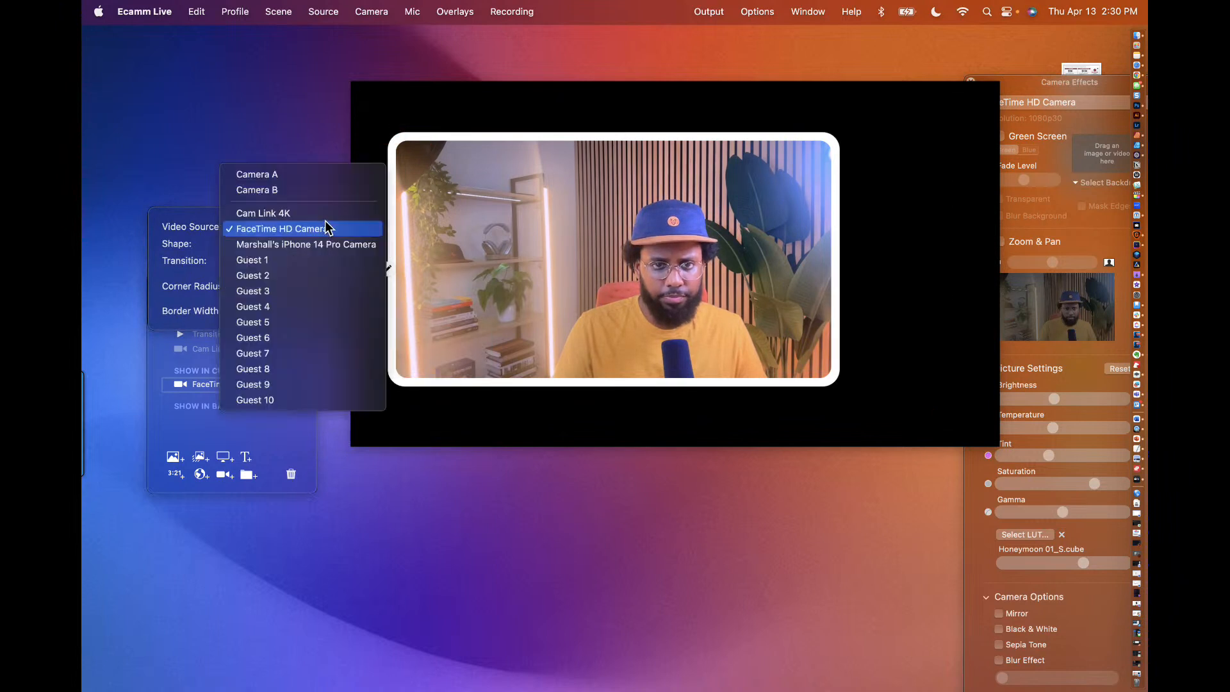
click(552, 264)
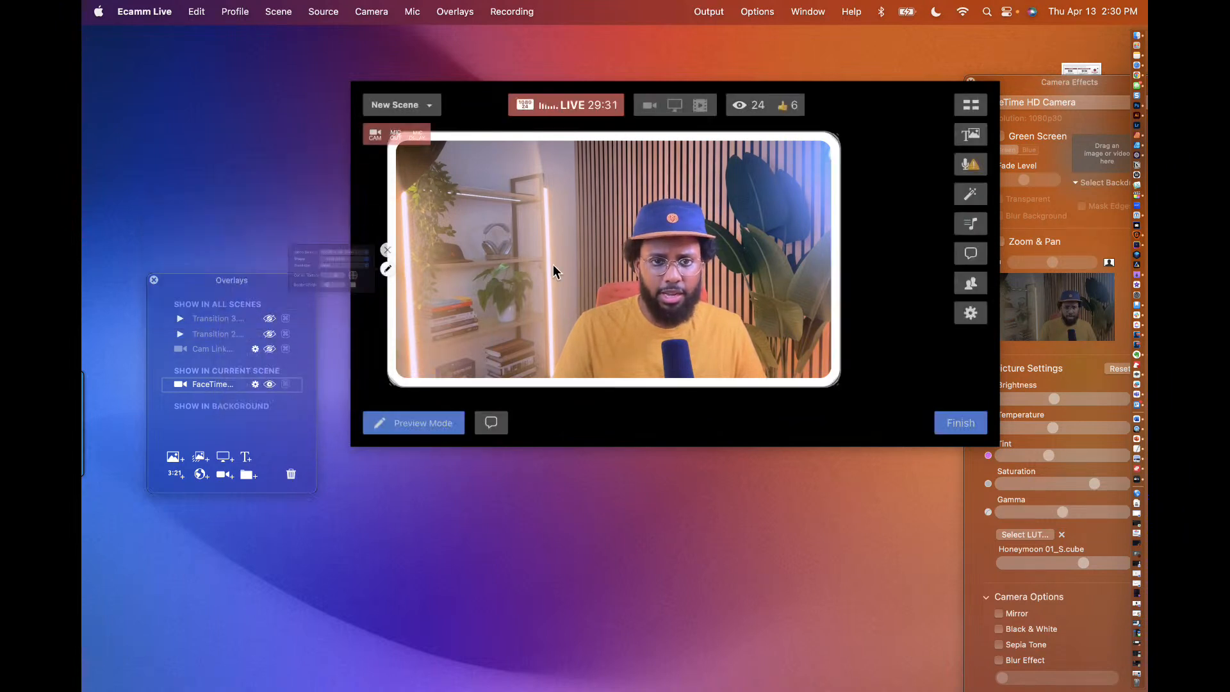
click(387, 268)
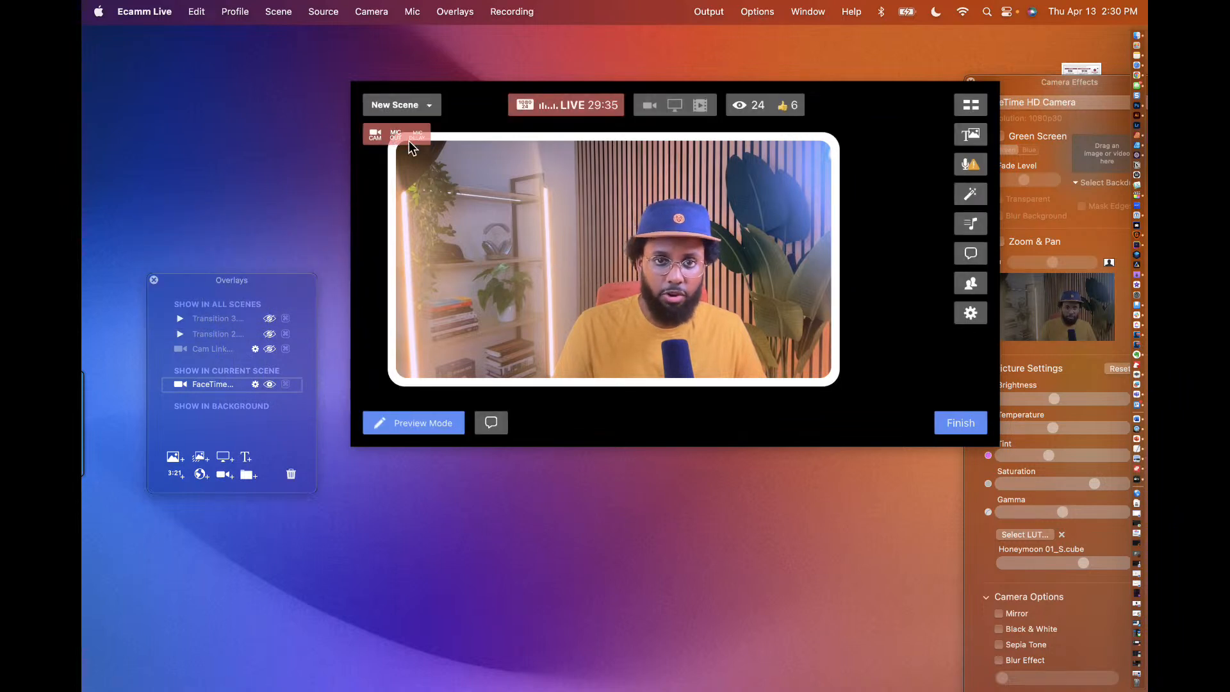
Step: Hide the FaceTime overlay and add a second camera overlay with Cam Link 4K as its video source
click(269, 384)
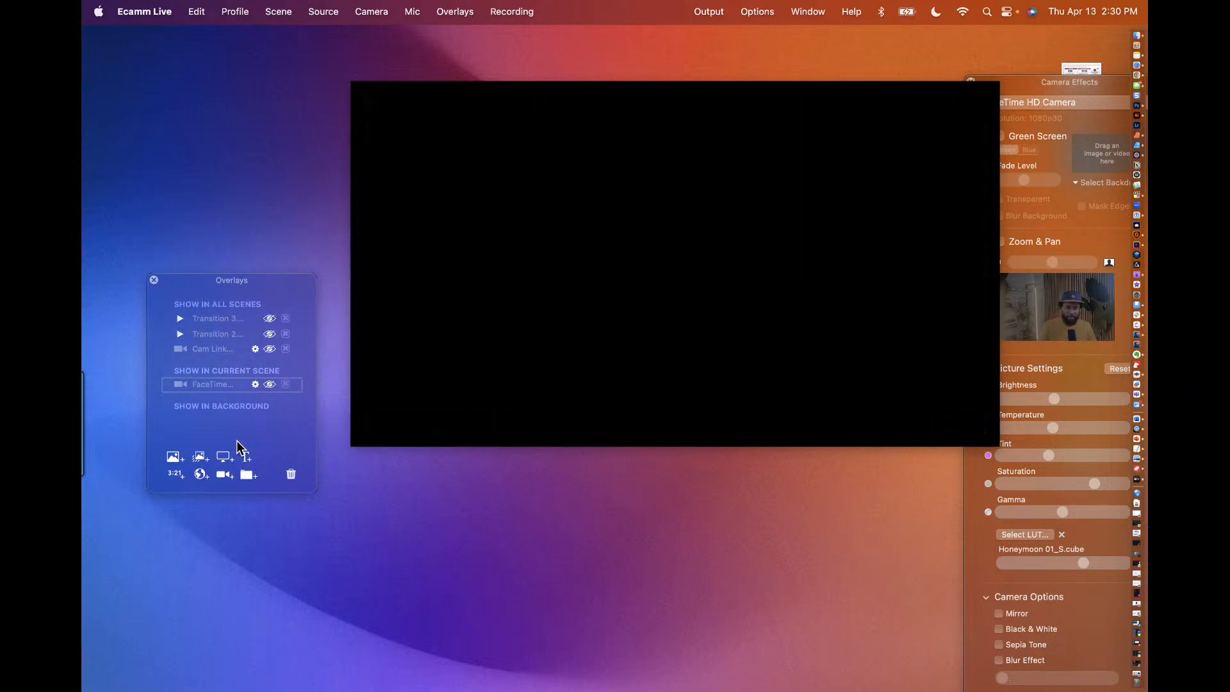
click(225, 475)
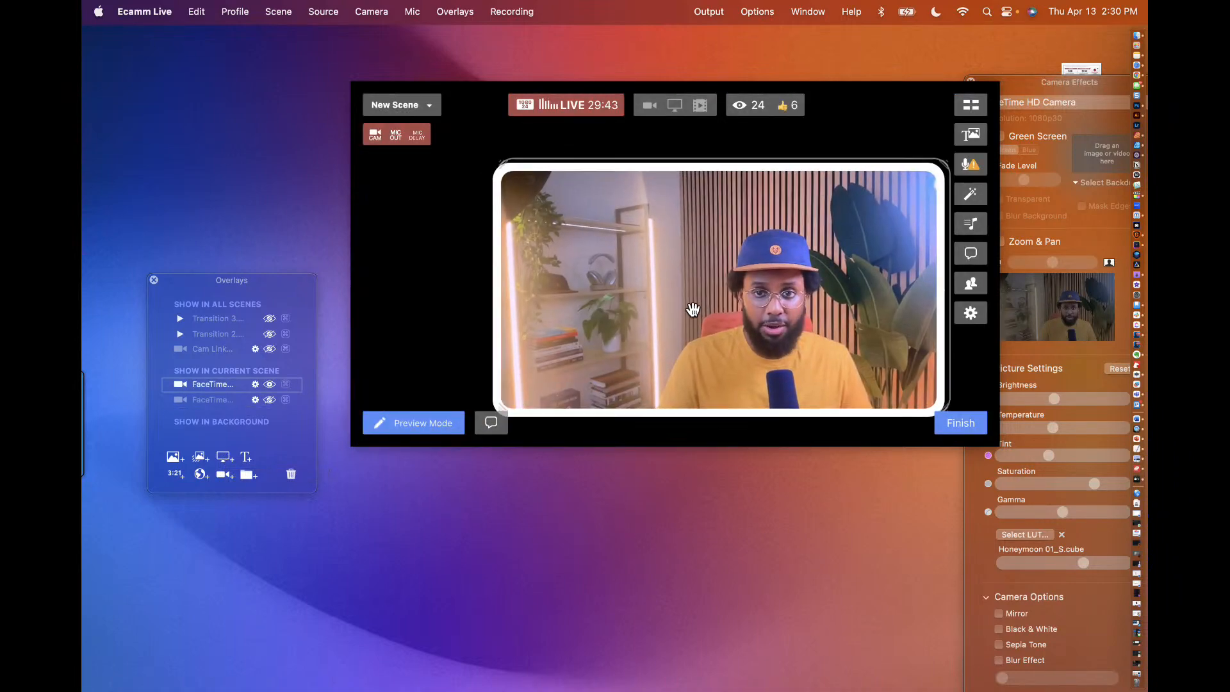
click(497, 291)
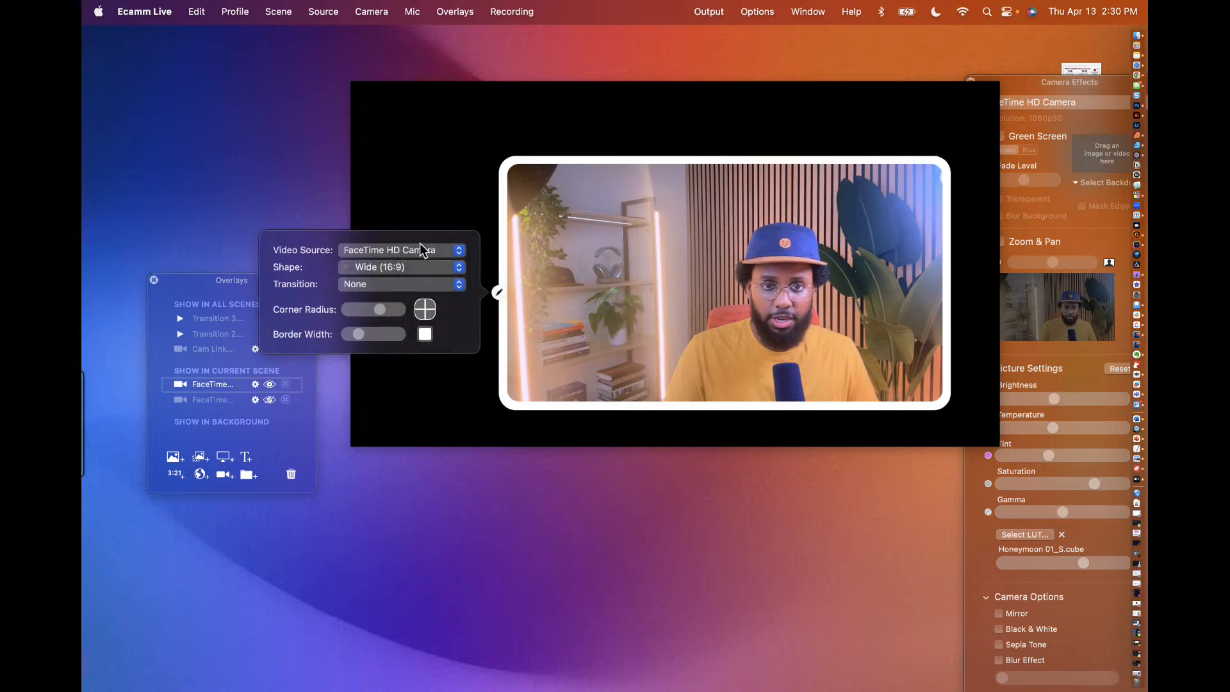
click(420, 244)
click(409, 235)
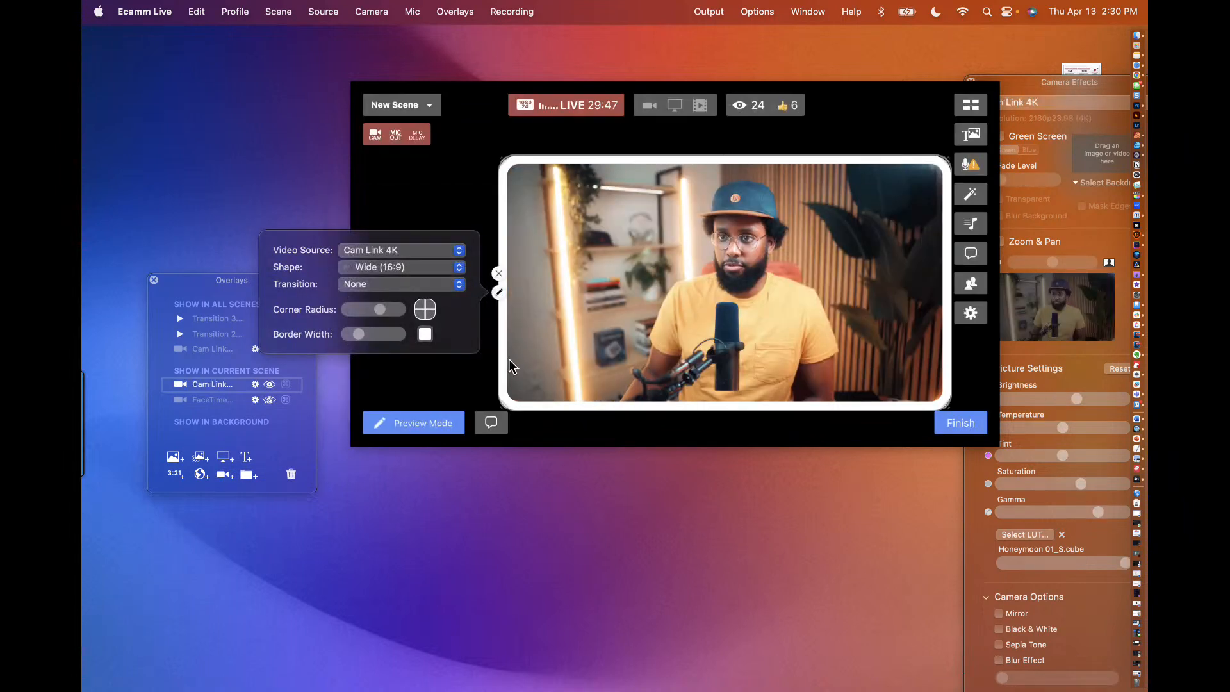
Step: Set the Cam Link 4K overlay's shape to Custom and narrow it into a portrait frame on the scene's right side
click(384, 284)
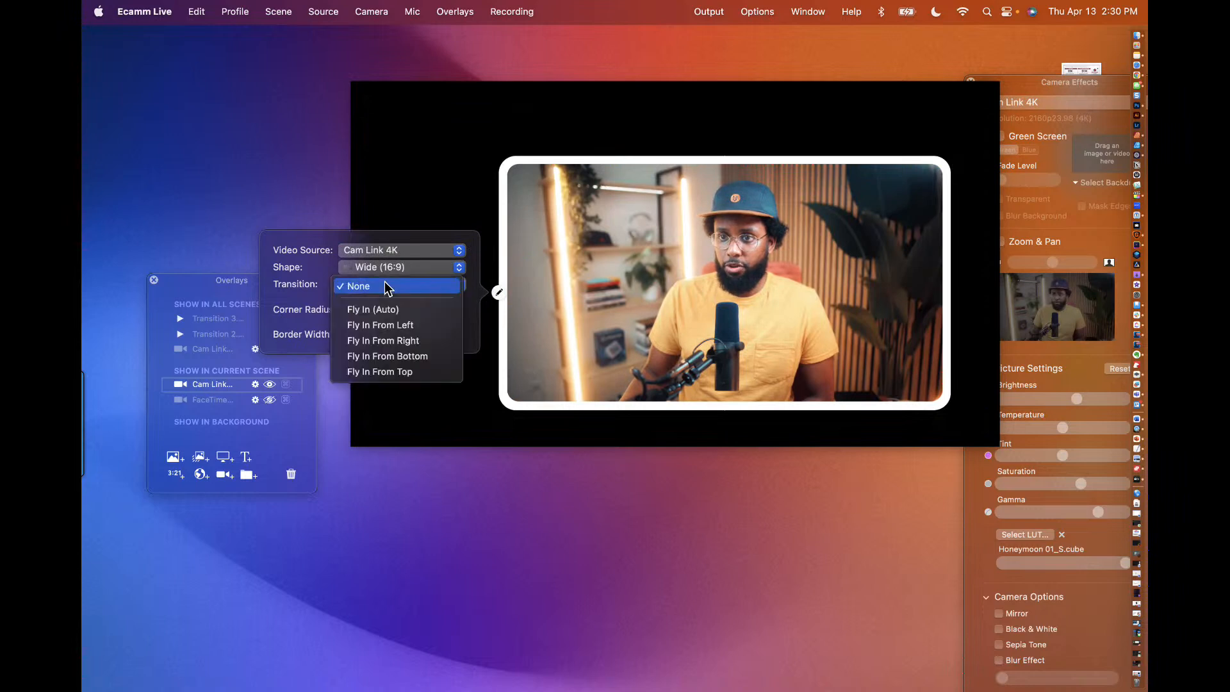
click(370, 259)
click(370, 263)
click(374, 370)
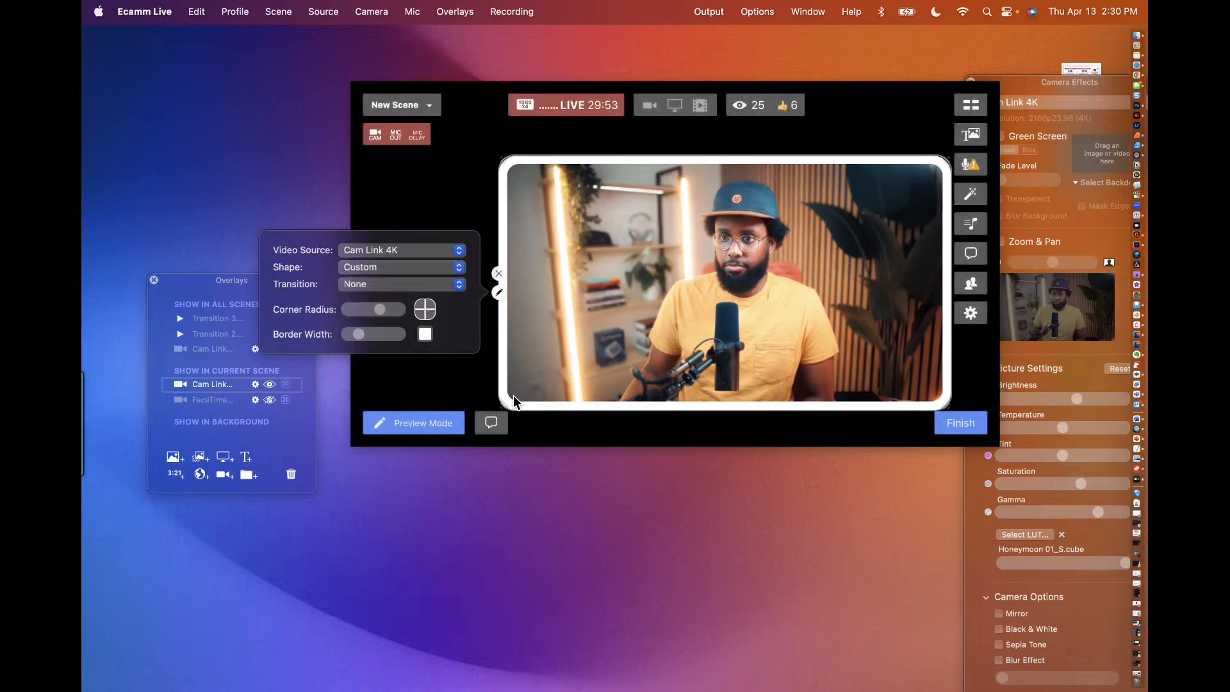
drag(502, 410, 836, 348)
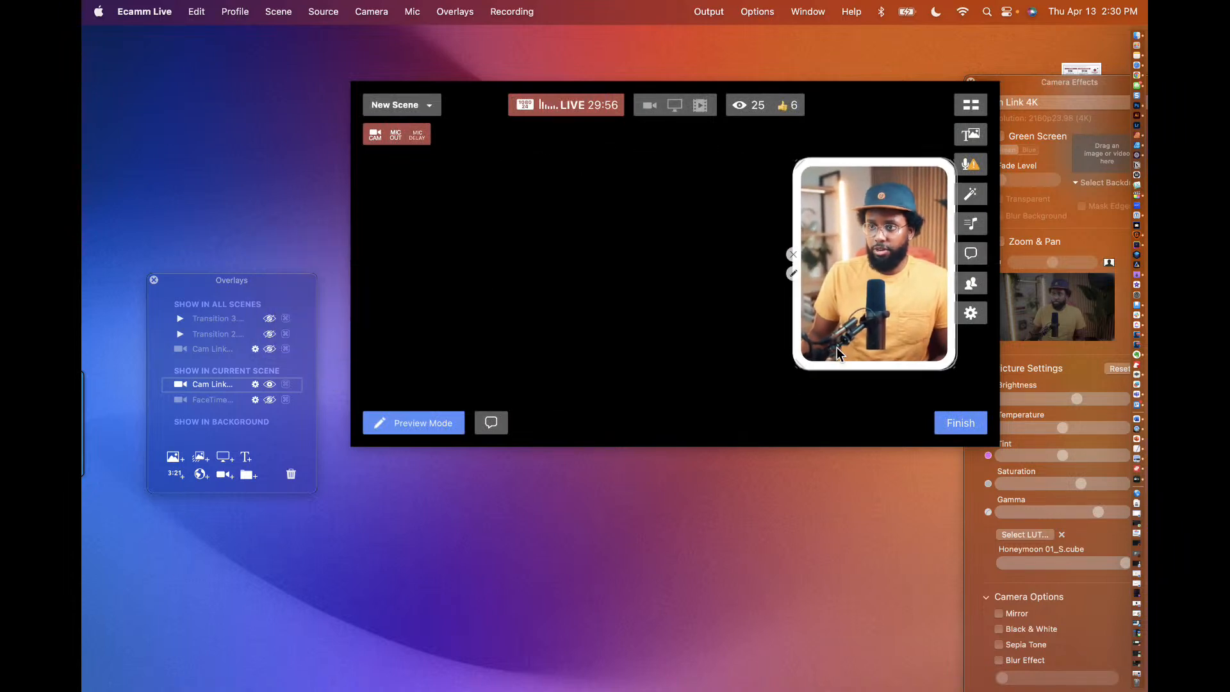
Step: Add a screen share overlay and enlarge it to fill most of the scene, beside the portrait camera frame
click(223, 459)
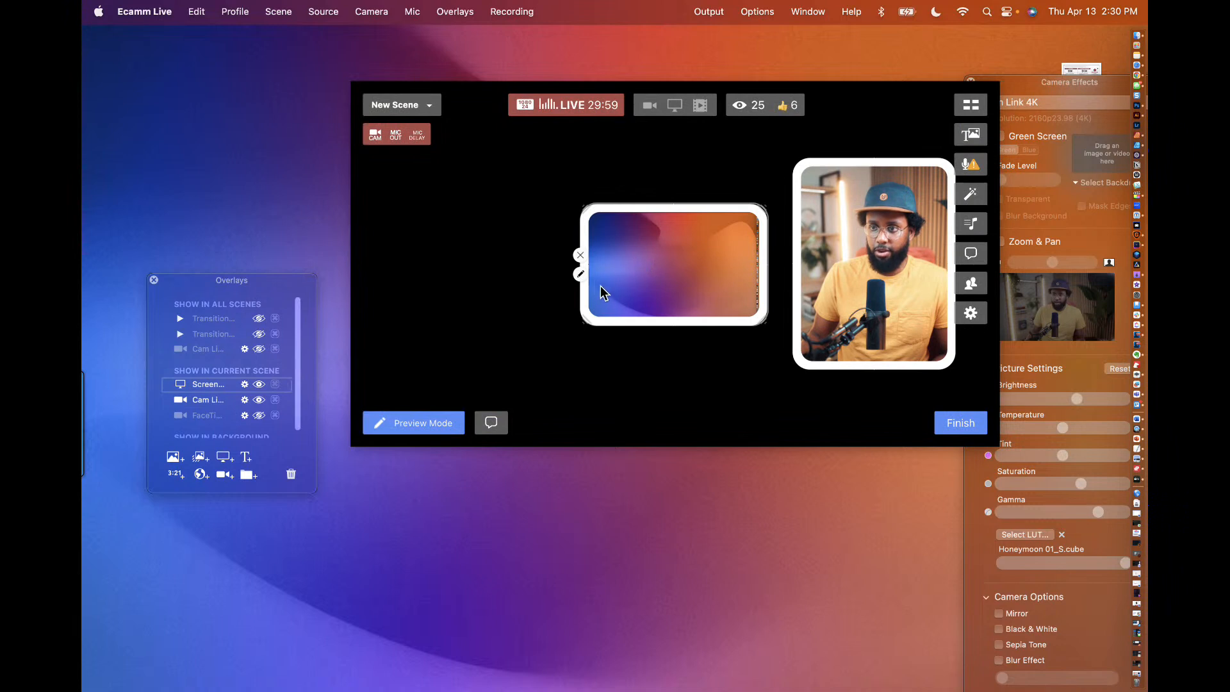
drag(585, 324, 393, 410)
drag(488, 339, 478, 253)
drag(752, 370, 848, 432)
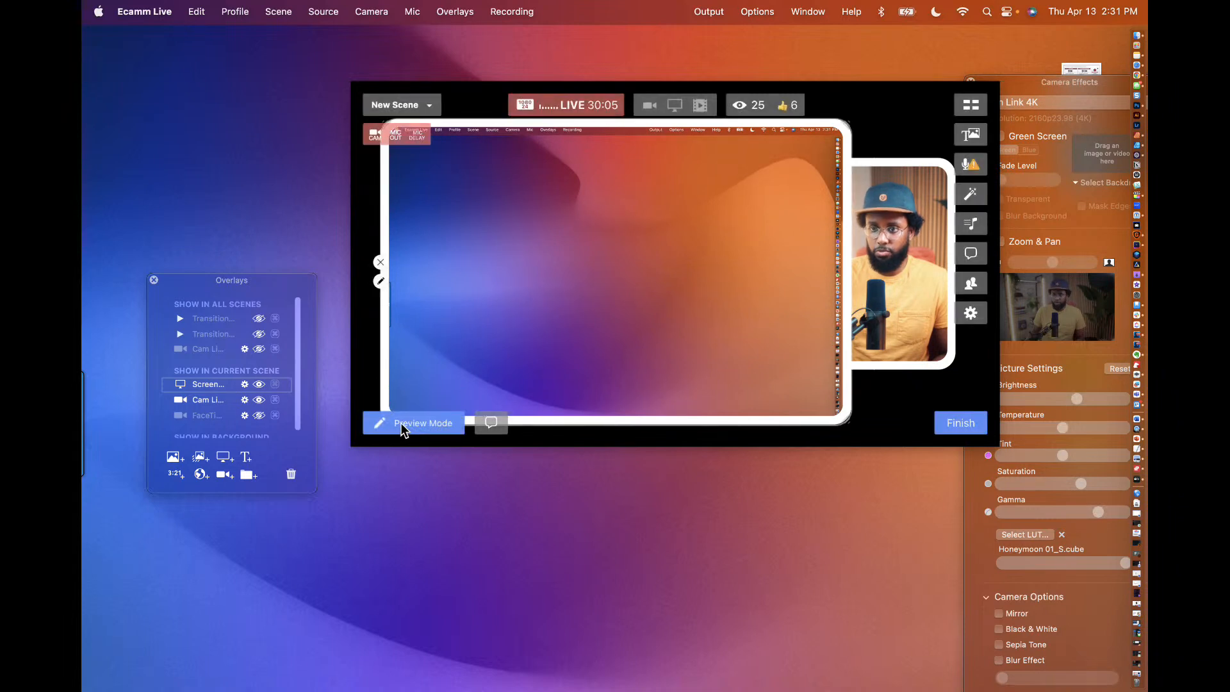
Step: Thin the screen share overlay's border and shift the overlay slightly up and left in the scene
click(380, 281)
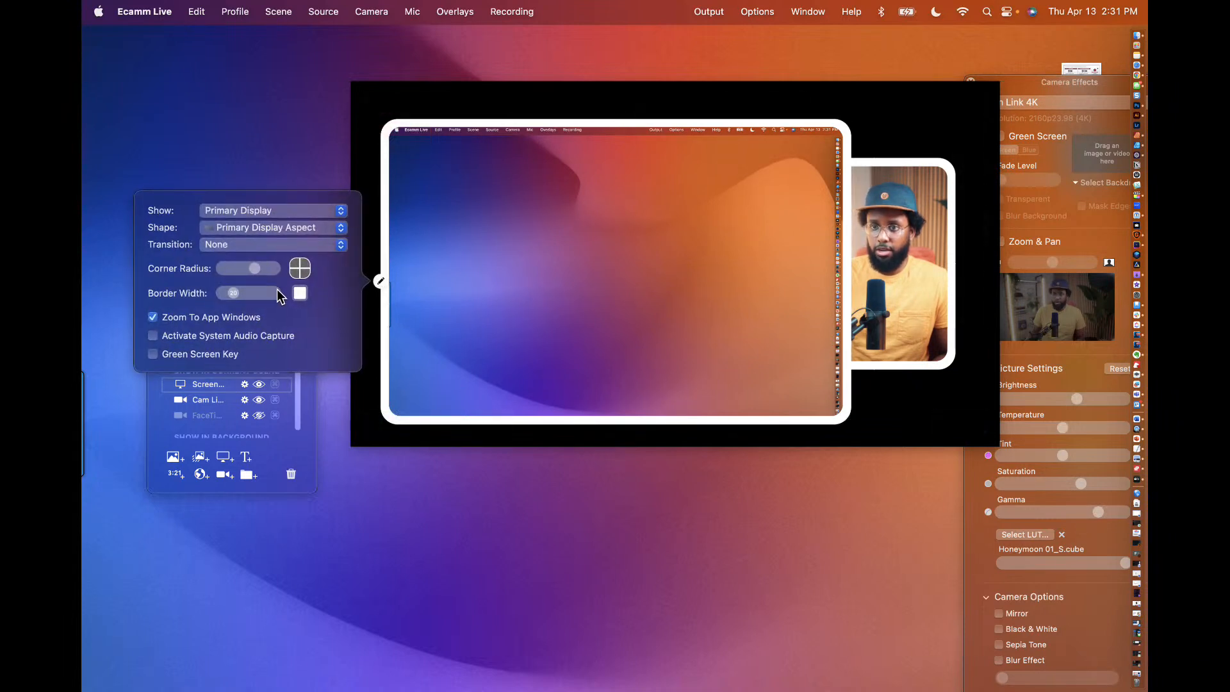
drag(234, 298, 227, 298)
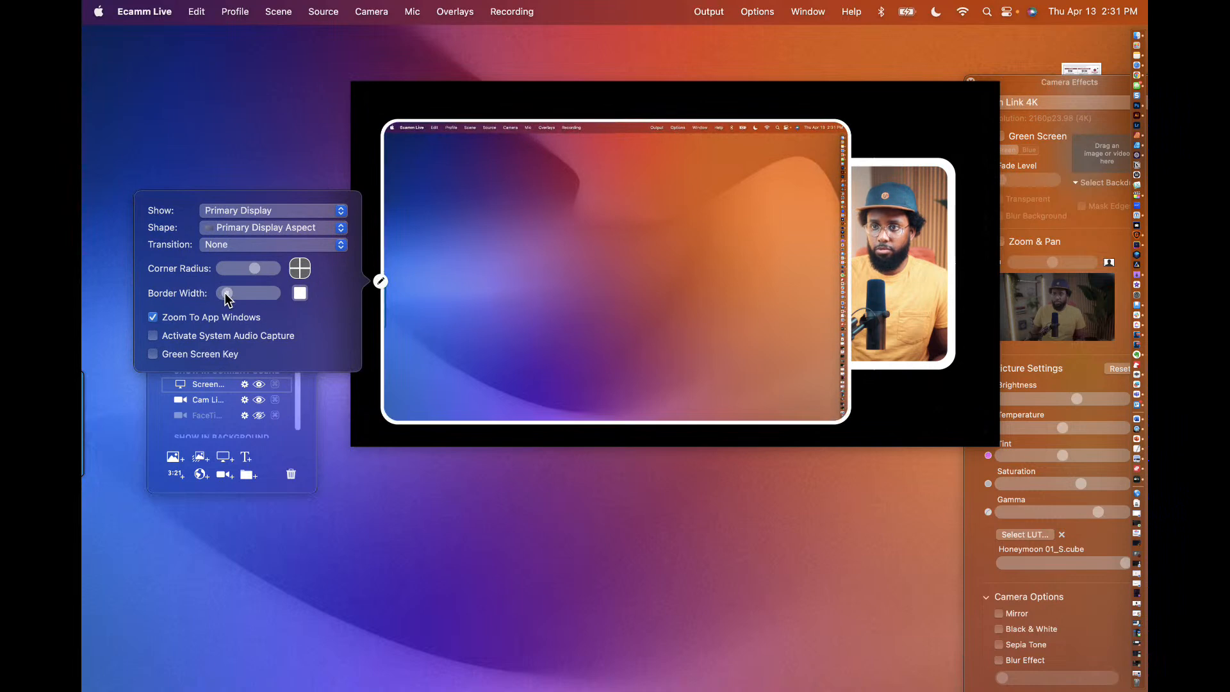
drag(544, 282, 534, 274)
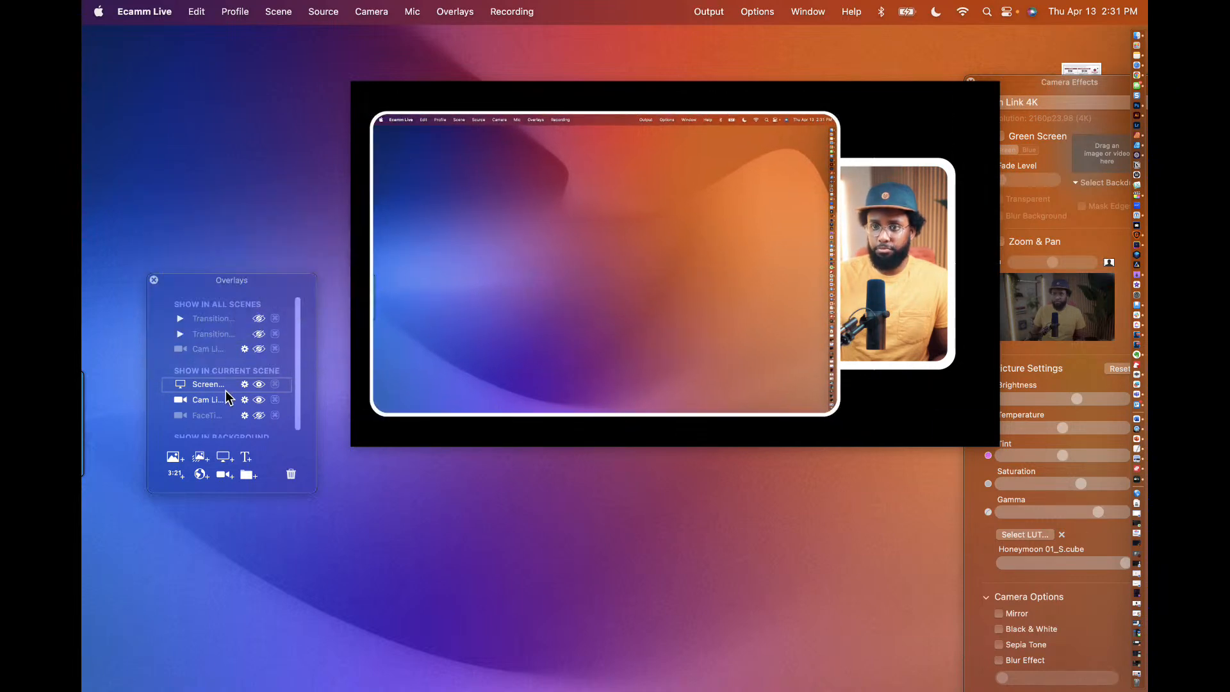
Step: Move the screen share overlay behind the Cam Link overlay and shift the camera frame slightly to the right
drag(190, 386, 189, 397)
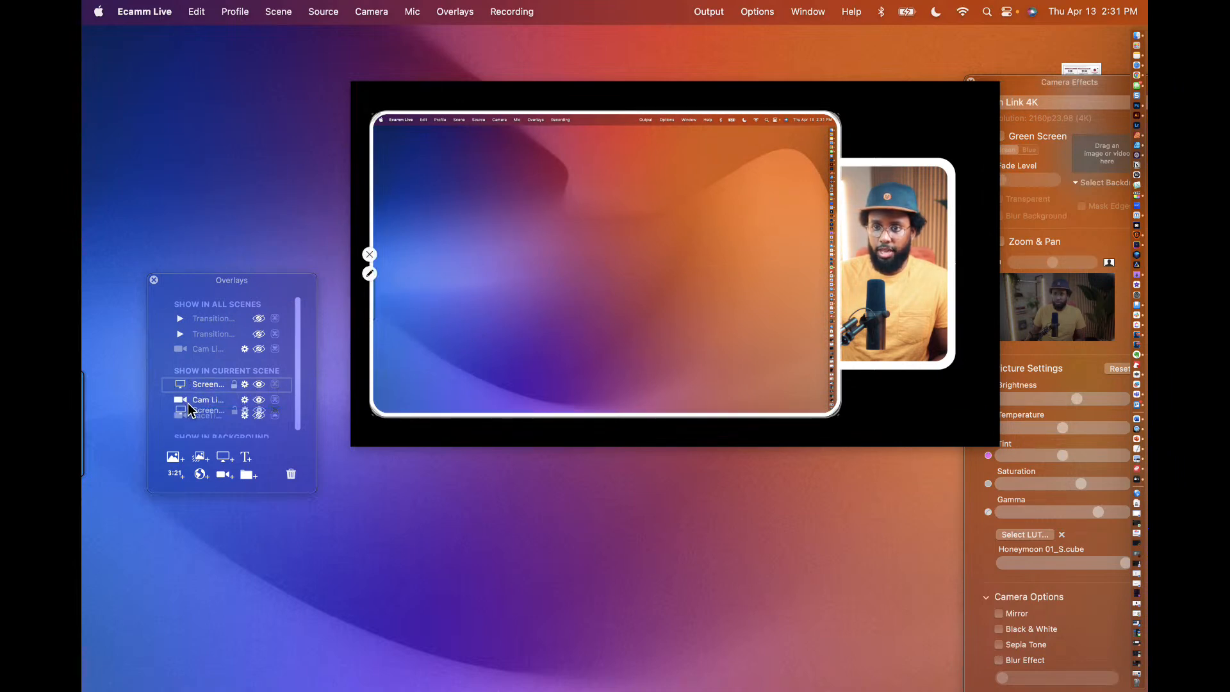
drag(190, 410, 190, 410)
drag(853, 273, 865, 276)
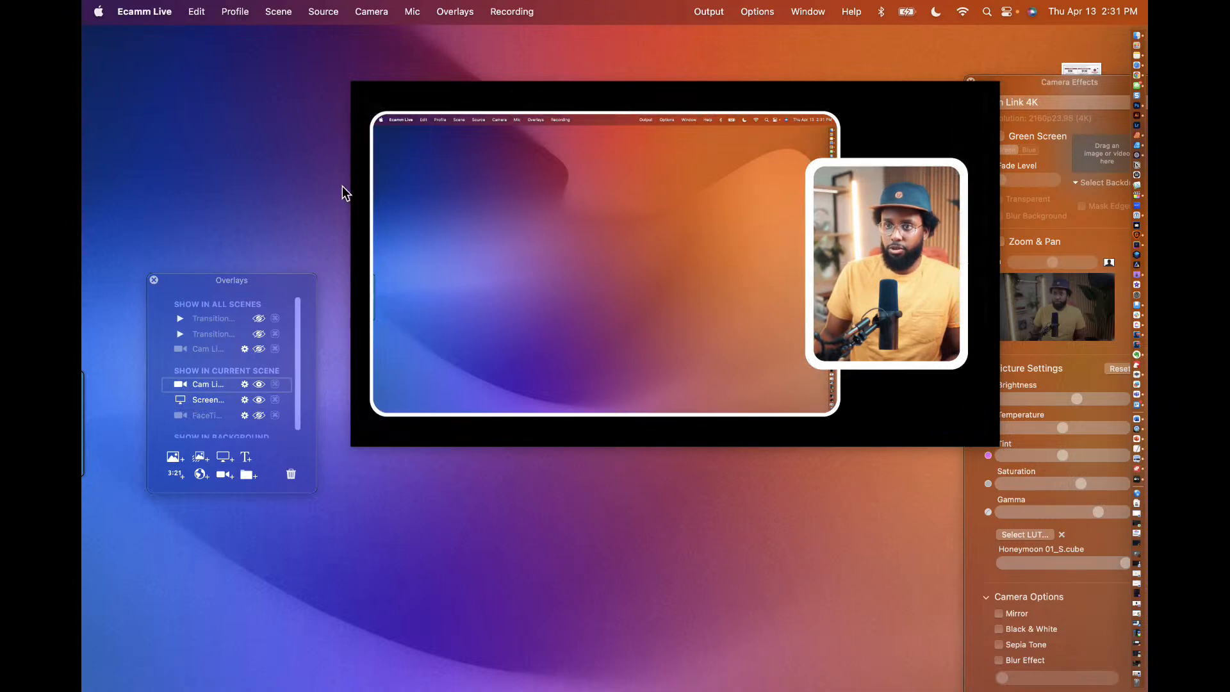
Step: Switch to Safari and search the web for "gradient background"
click(1138, 65)
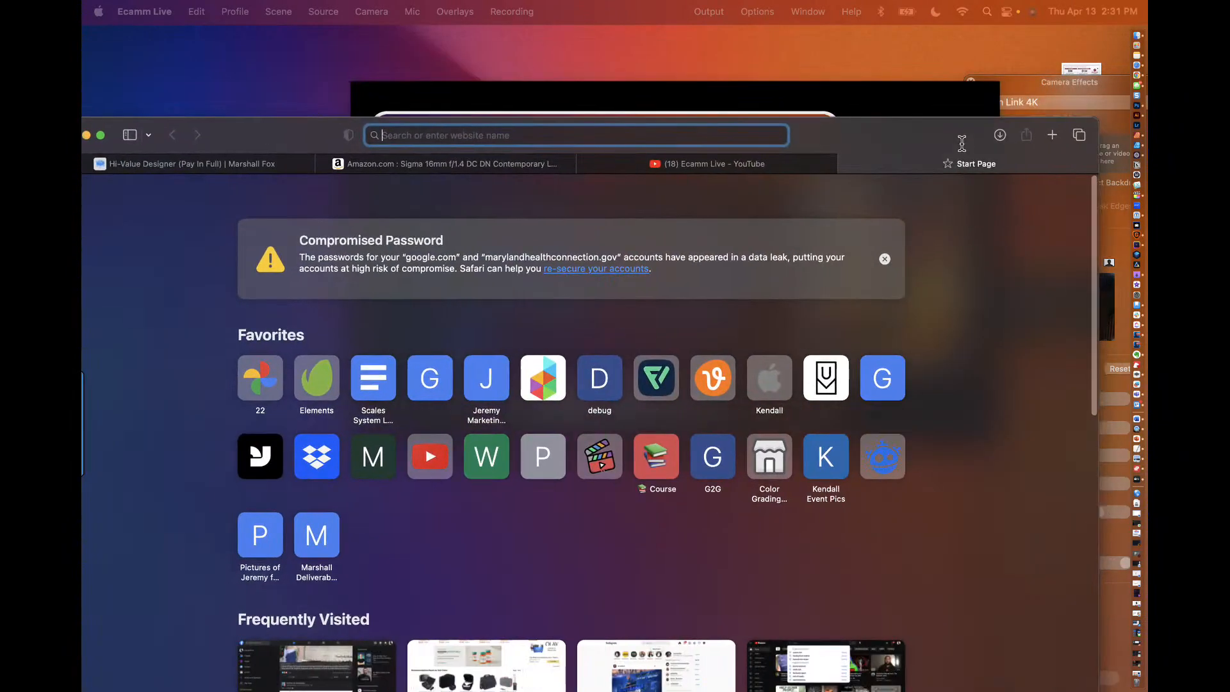
text(gradient bakcg)
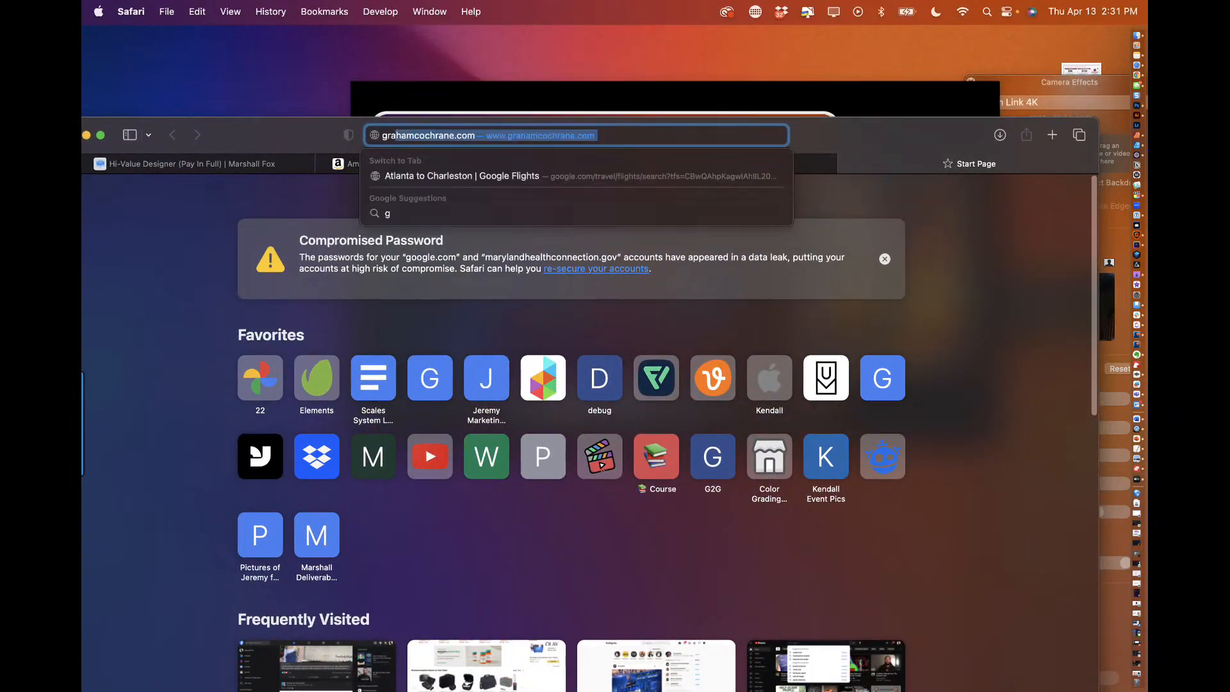
text(rou)
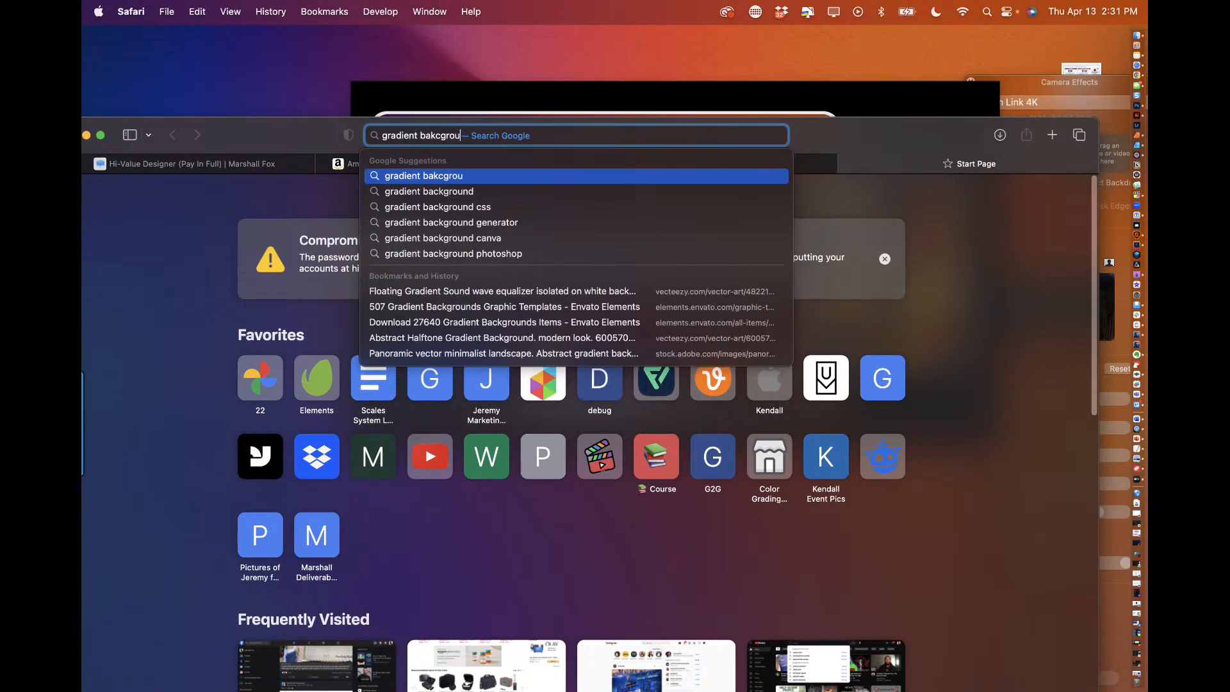
key(Down)
key(Down)
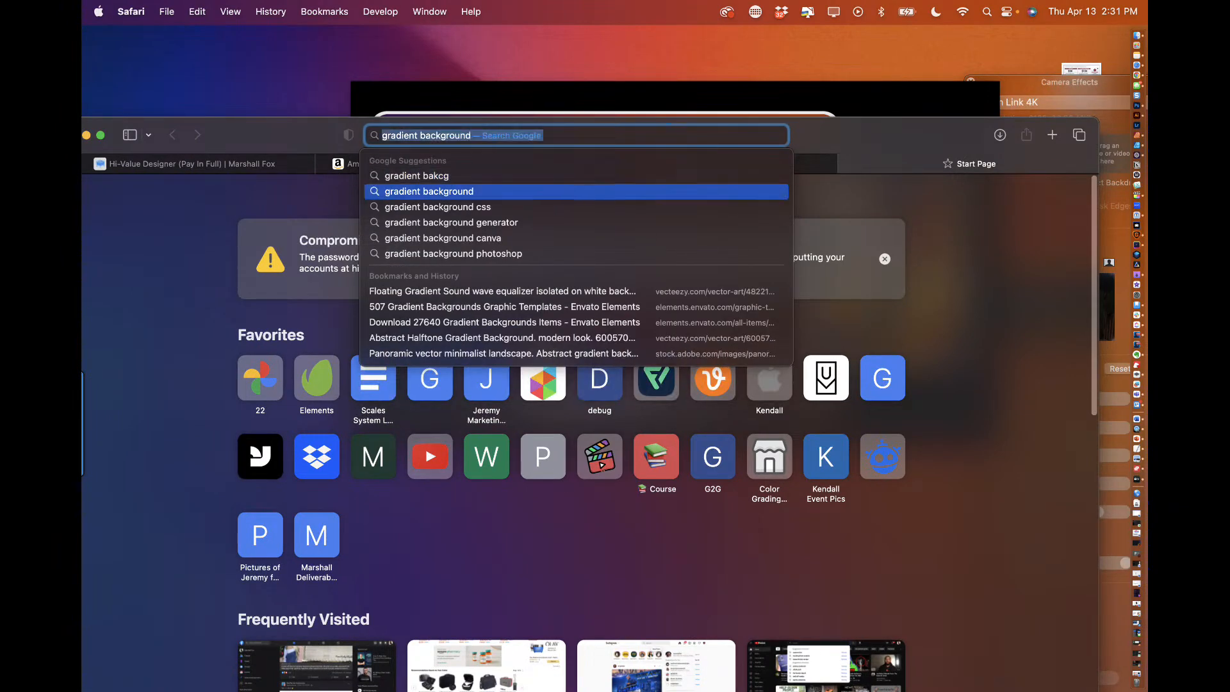
key(Return)
Step: Add a colourful gradient image from the search results to the scene in Ecamm Live and place it behind the camera and screen share overlays
drag(830, 143, 868, 306)
click(564, 339)
drag(836, 564, 871, 202)
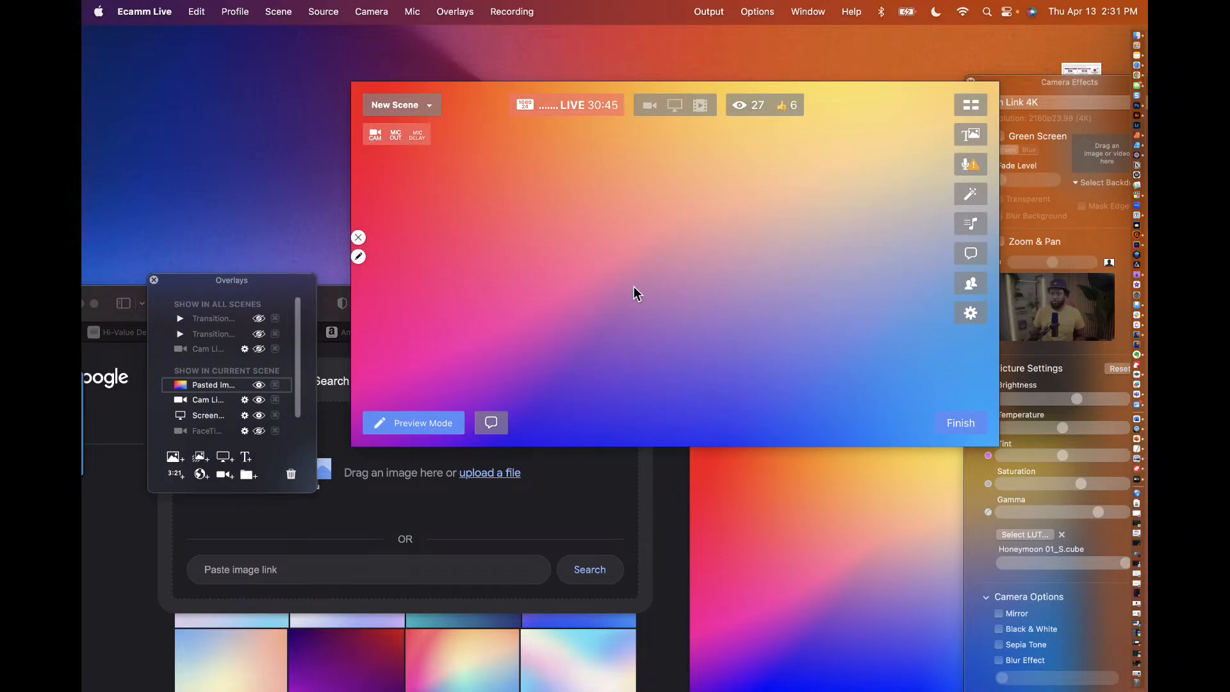
mouse_move(183, 388)
mouse_down()
mouse_move(179, 423)
mouse_move(190, 430)
mouse_move(188, 406)
mouse_up()
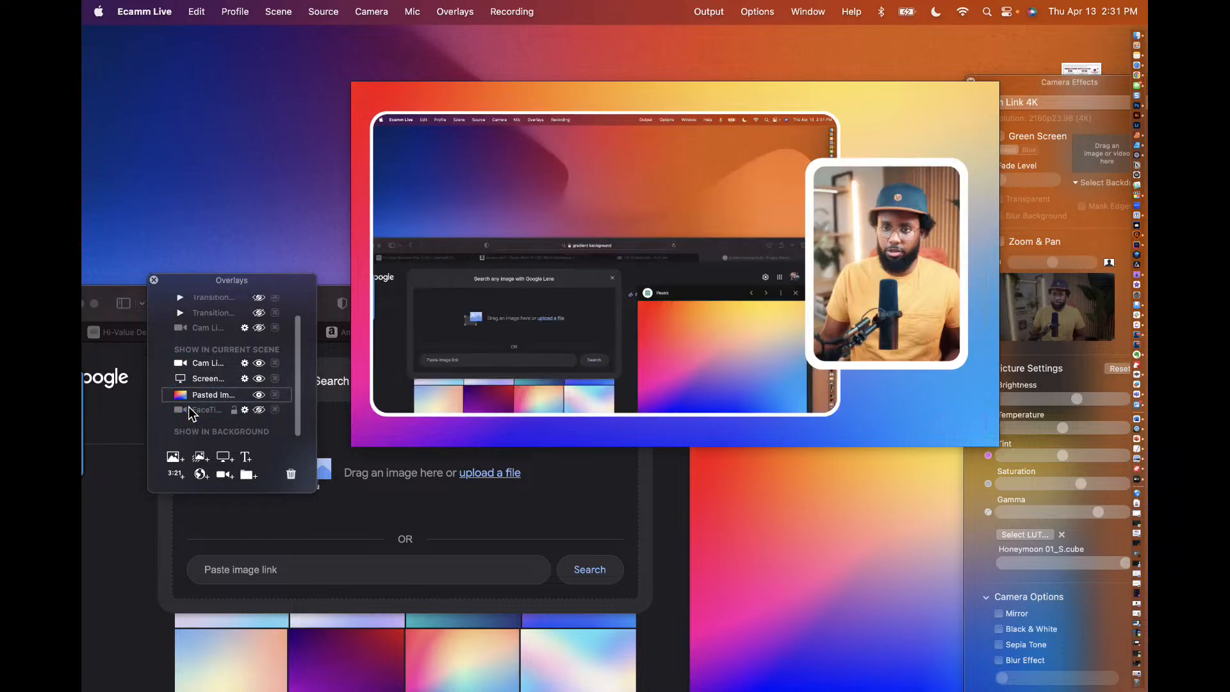
Step: Move the Safari window off the primary display and return to the scene in Ecamm Live
click(329, 292)
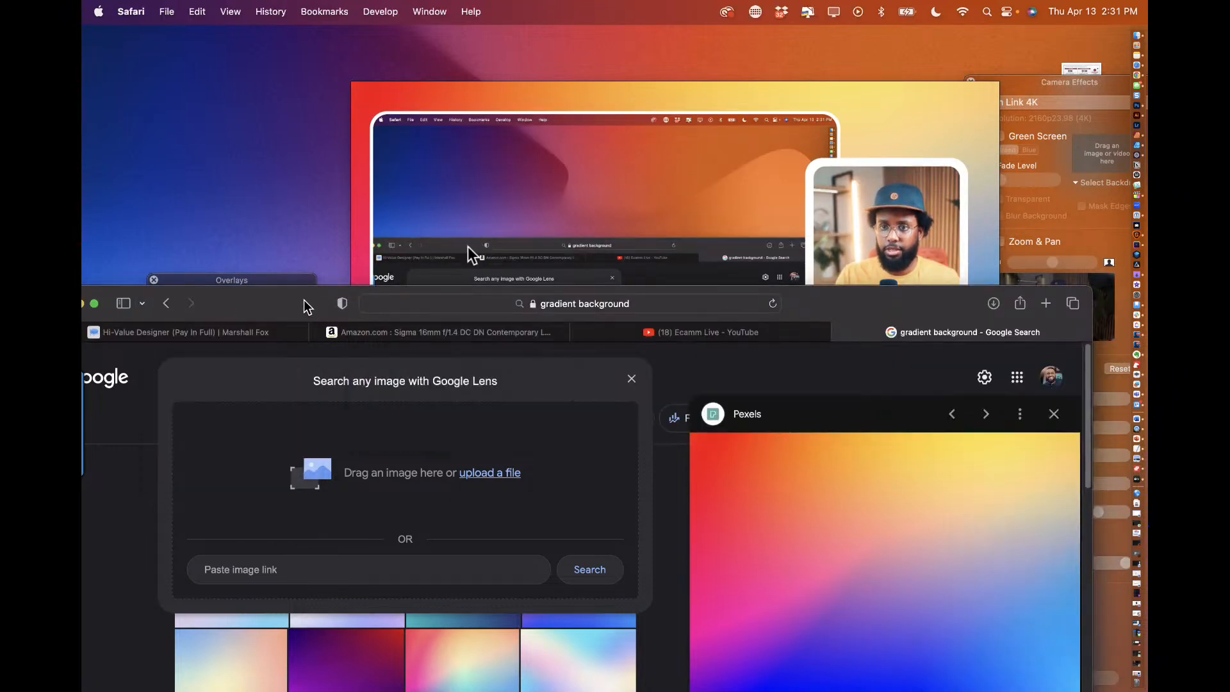
drag(306, 298, 82, 289)
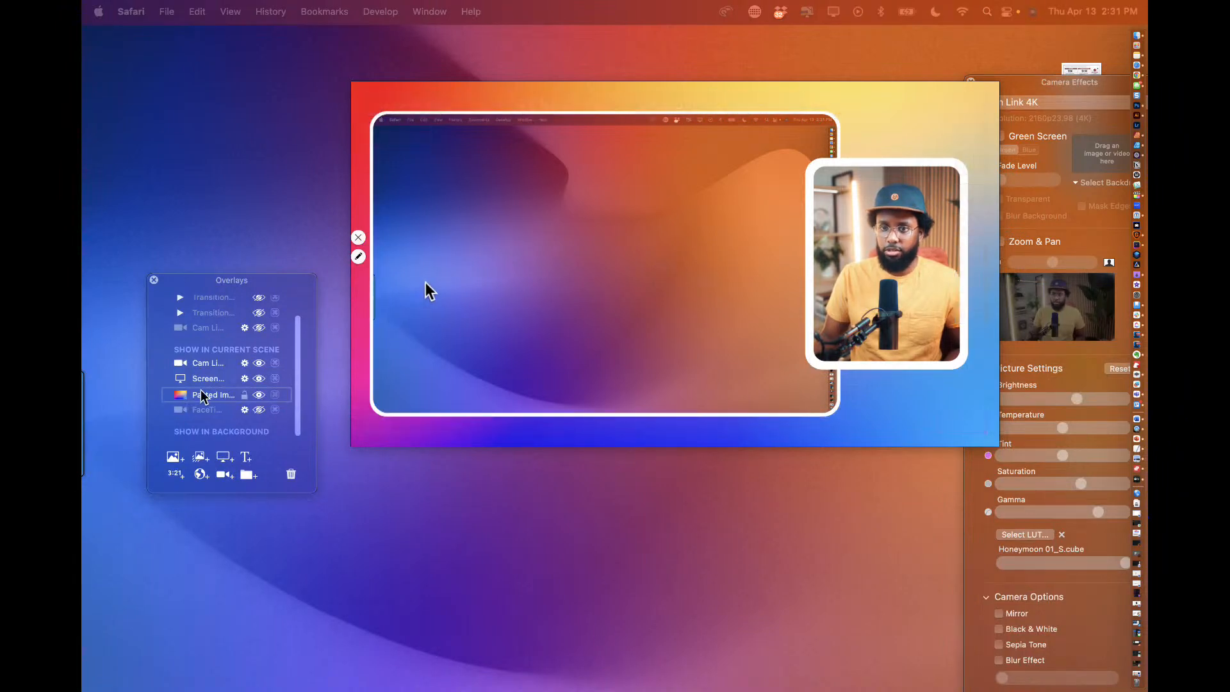
drag(205, 371, 190, 396)
click(734, 170)
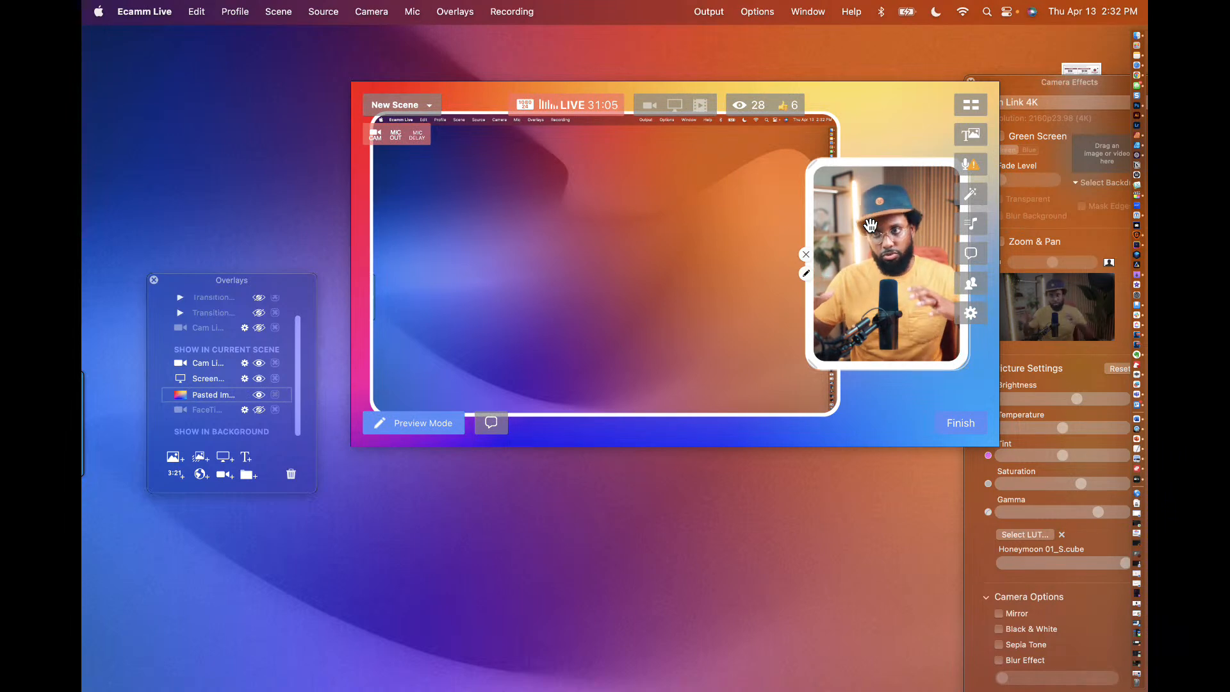
Step: Thin the Cam Link 4K overlay's border and shift the camera frame slightly to the right
click(806, 273)
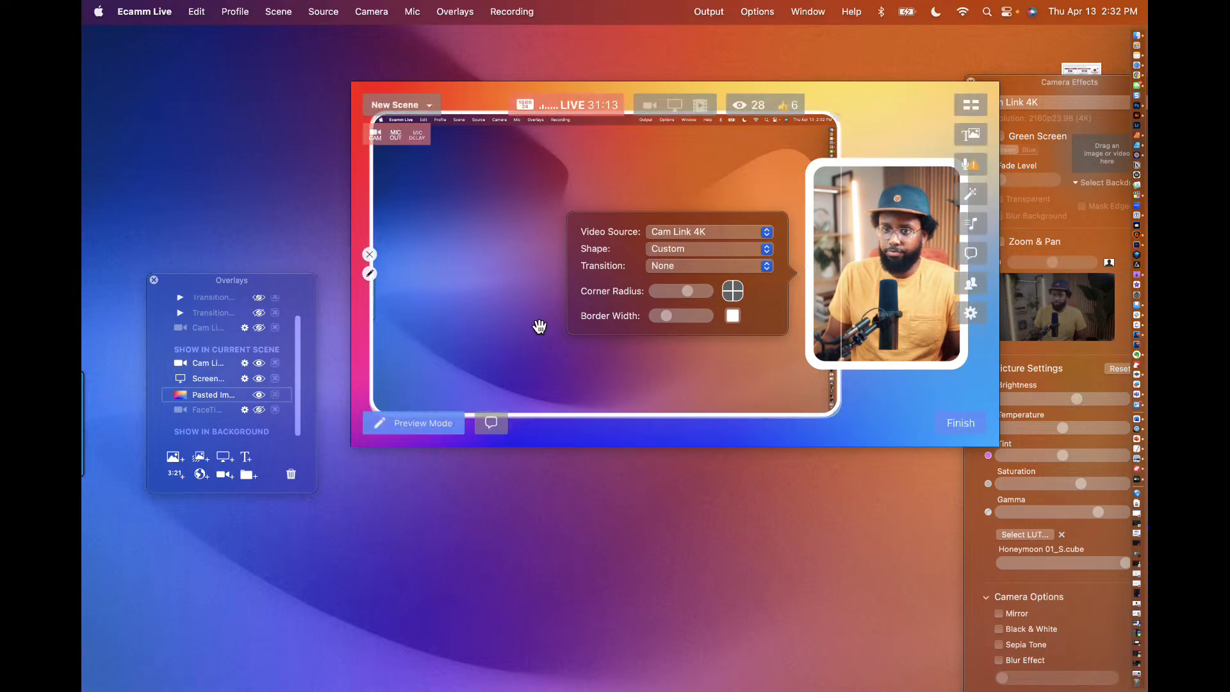
click(805, 274)
mouse_move(661, 312)
mouse_down()
mouse_move(651, 312)
mouse_move(683, 313)
mouse_move(656, 316)
mouse_up()
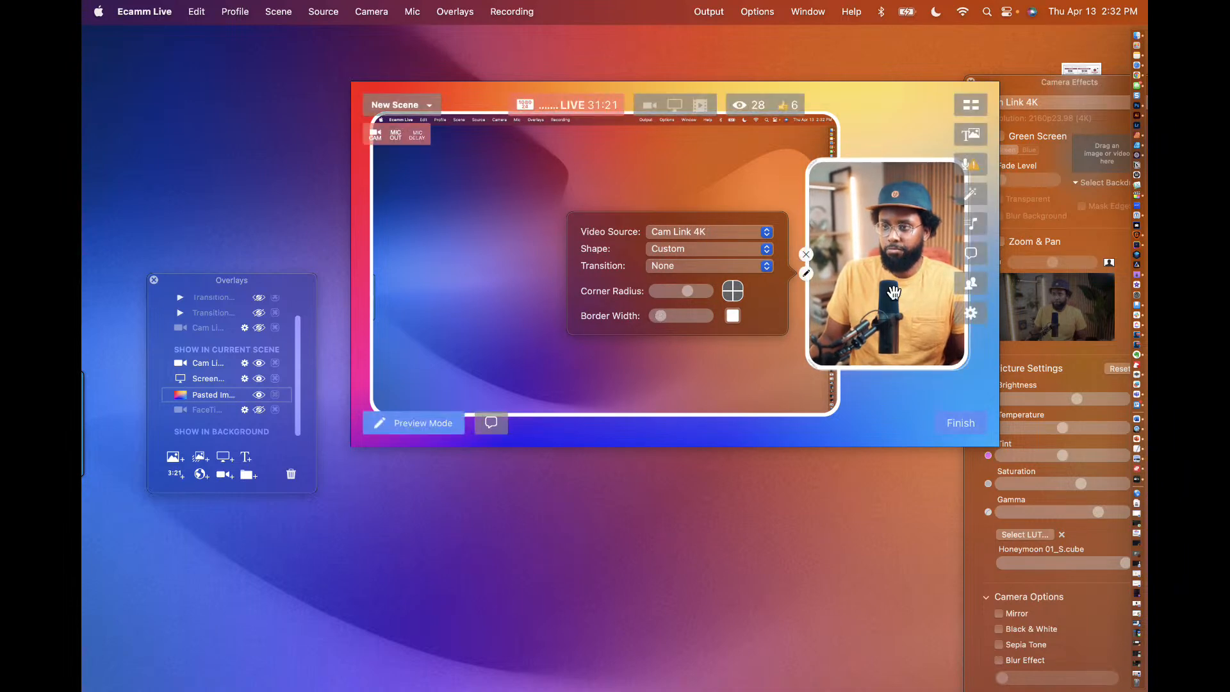
drag(894, 293, 913, 293)
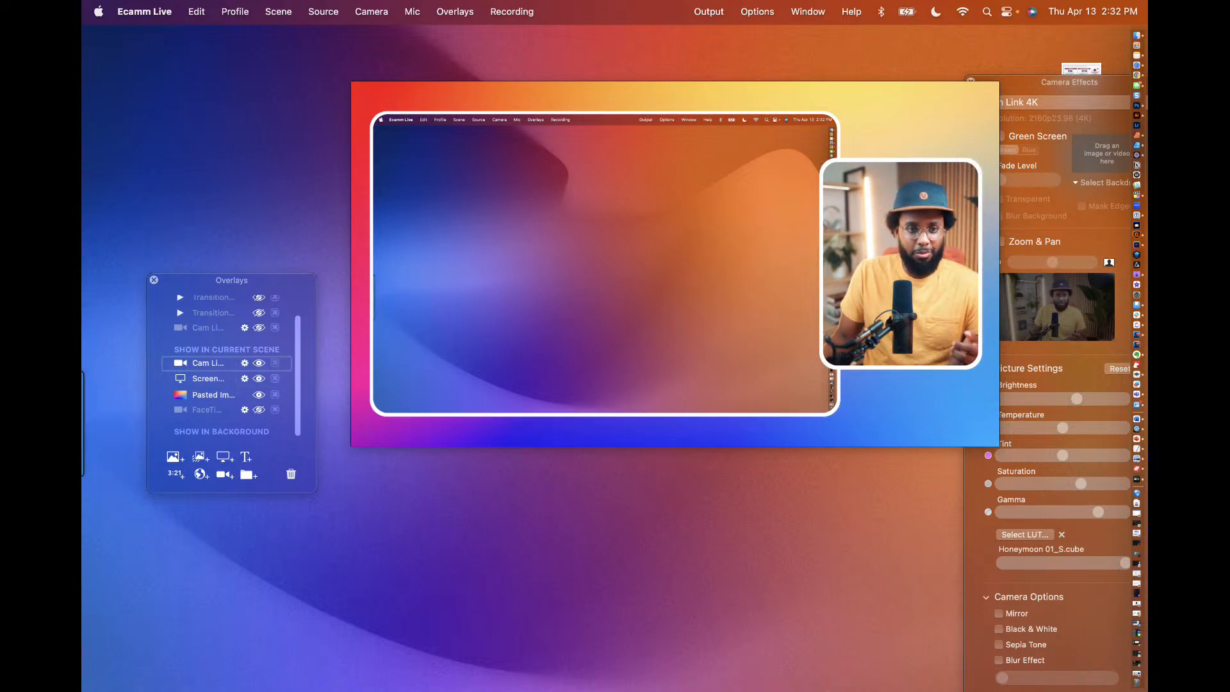
Step: Place the scene list beside the preview and rename the new scene as a screenshare scene bearing a person's first name
drag(682, 83, 245, 68)
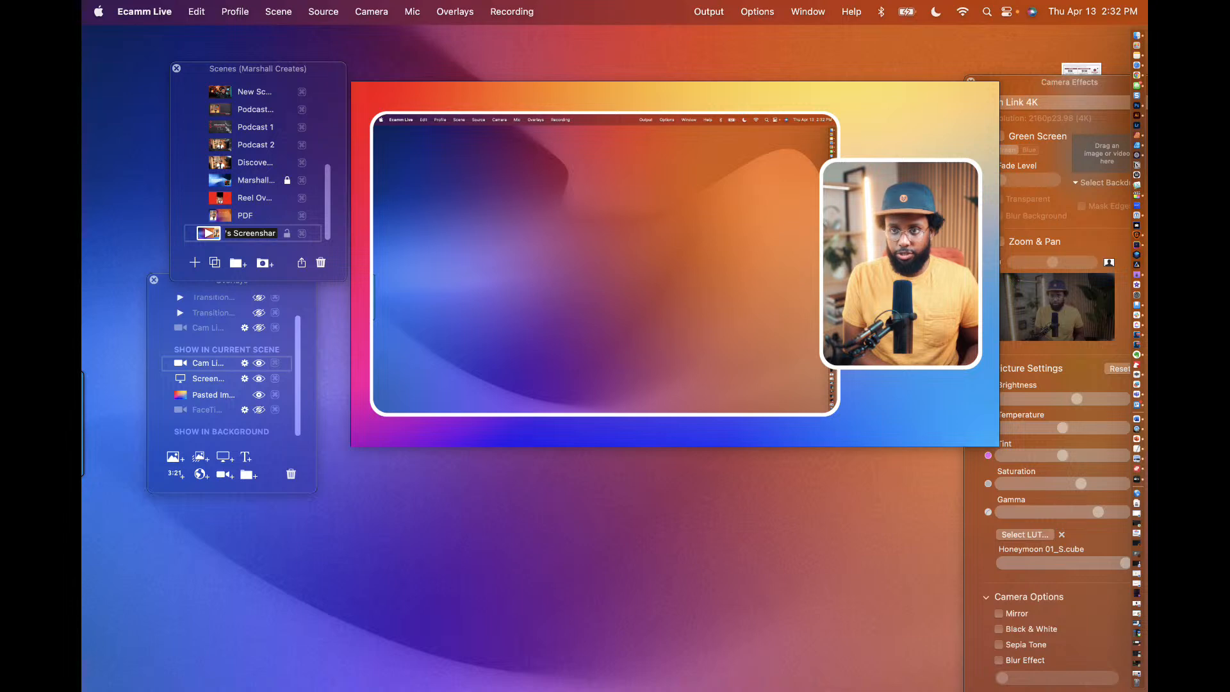
double_click(391, 226)
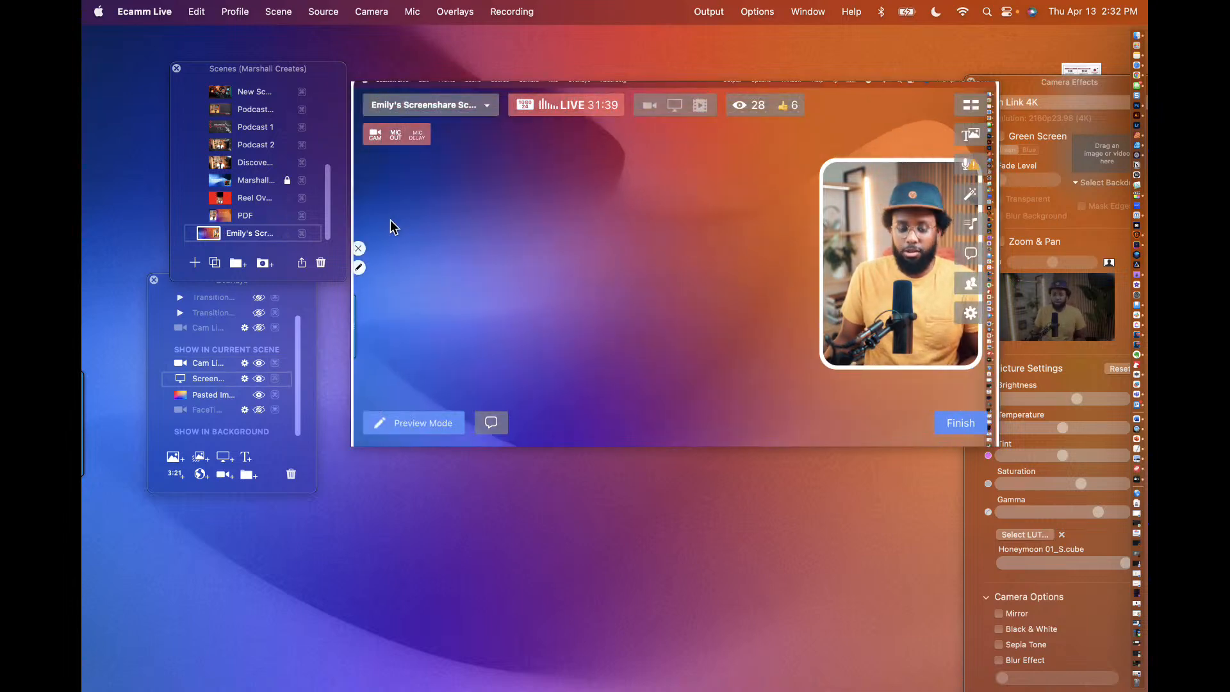
Step: Undo the latest scene changes and look through the scene list for the new scene
key(super+z)
key(super+z)
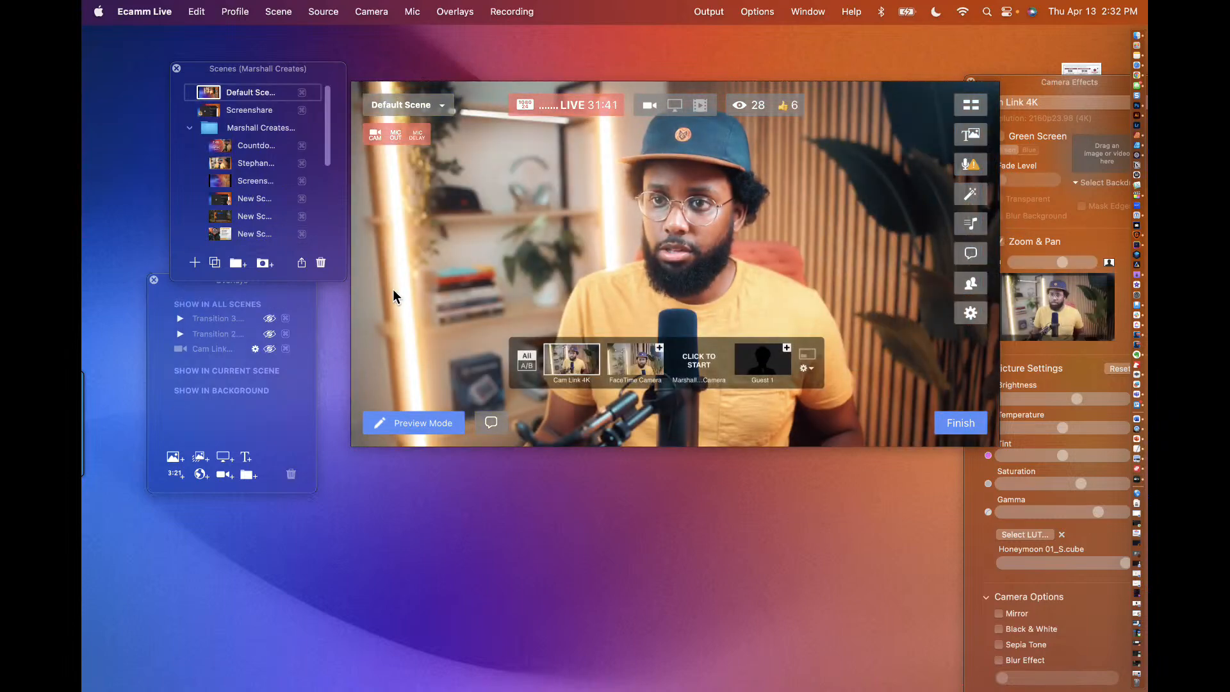
scroll(214, 209, down, 5)
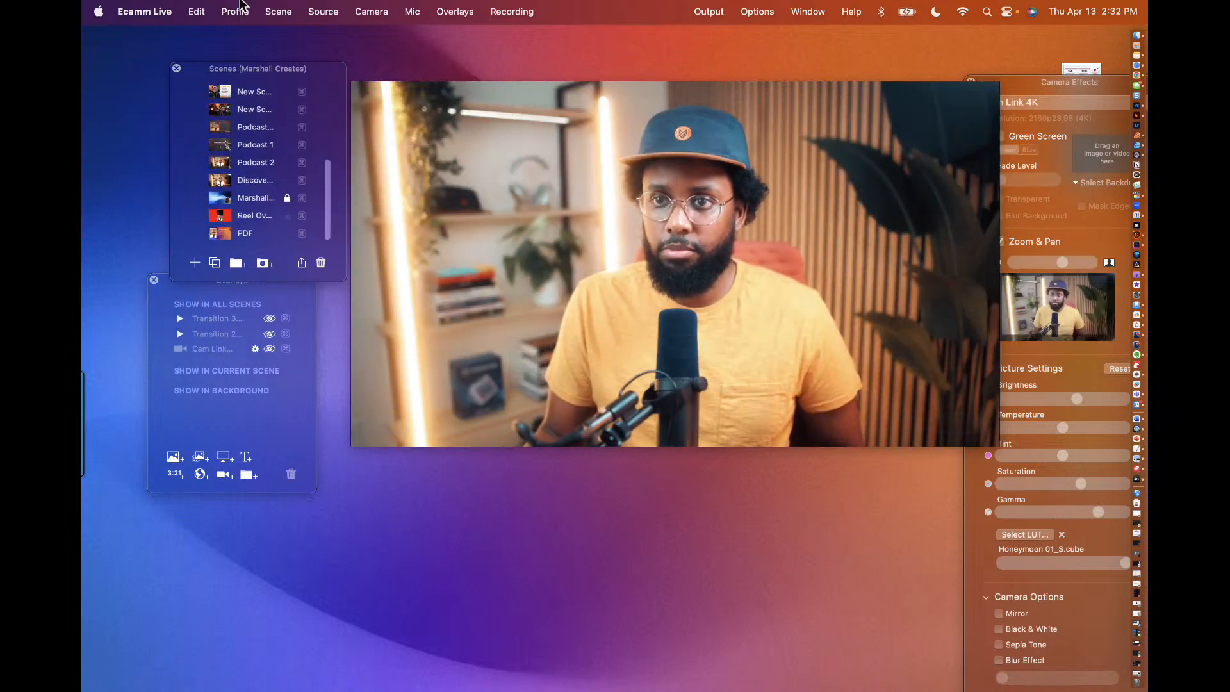
Step: Redo the undone scene addition and renaming, and open the restored screenshare scene
click(196, 11)
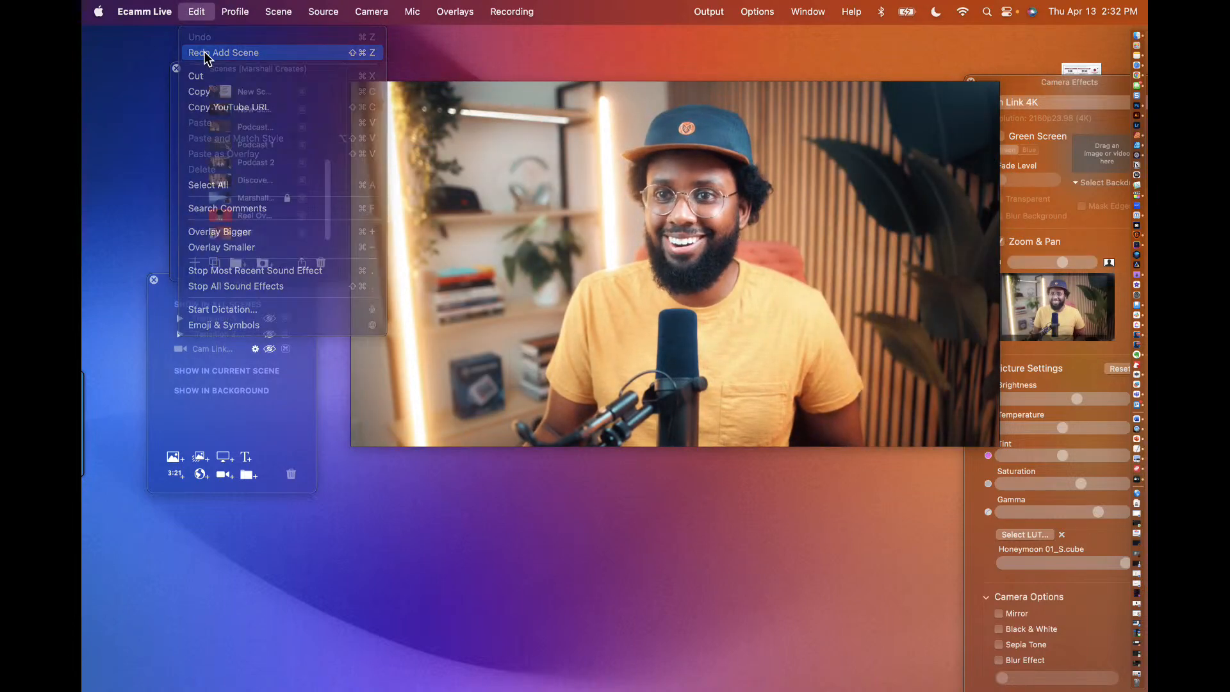
click(203, 52)
click(197, 12)
click(198, 55)
click(197, 11)
click(460, 186)
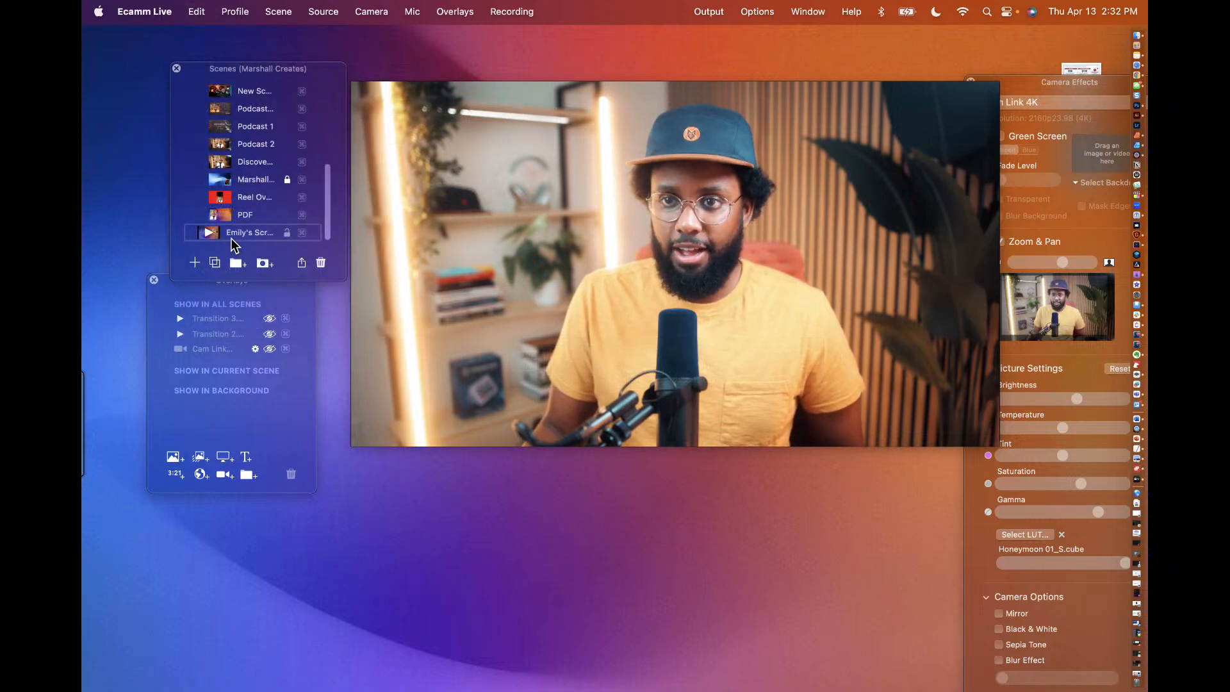
click(210, 233)
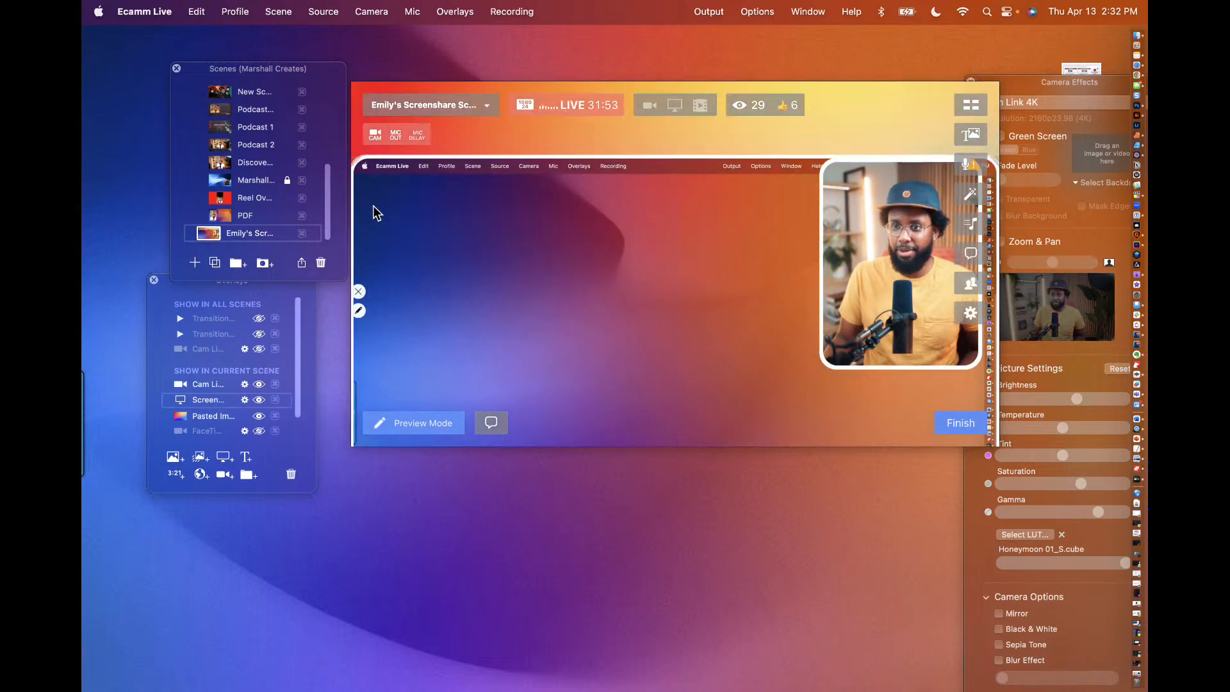
Step: Shrink the oversized screen share overlay and reposition it toward the scene's upper left, leaving a margin of gradient around it
drag(357, 163, 437, 211)
drag(501, 284, 431, 200)
drag(370, 140, 395, 111)
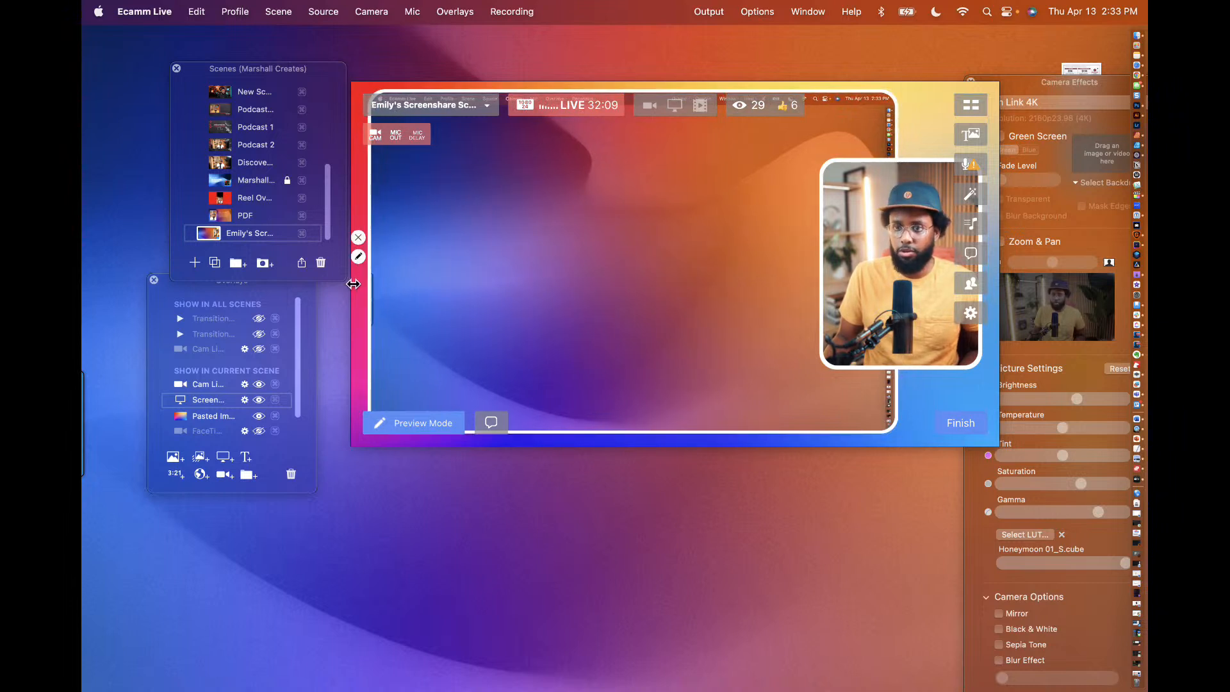
Step: Try Secondary Display as the screen share overlay's source and set it back to Primary Display
click(244, 398)
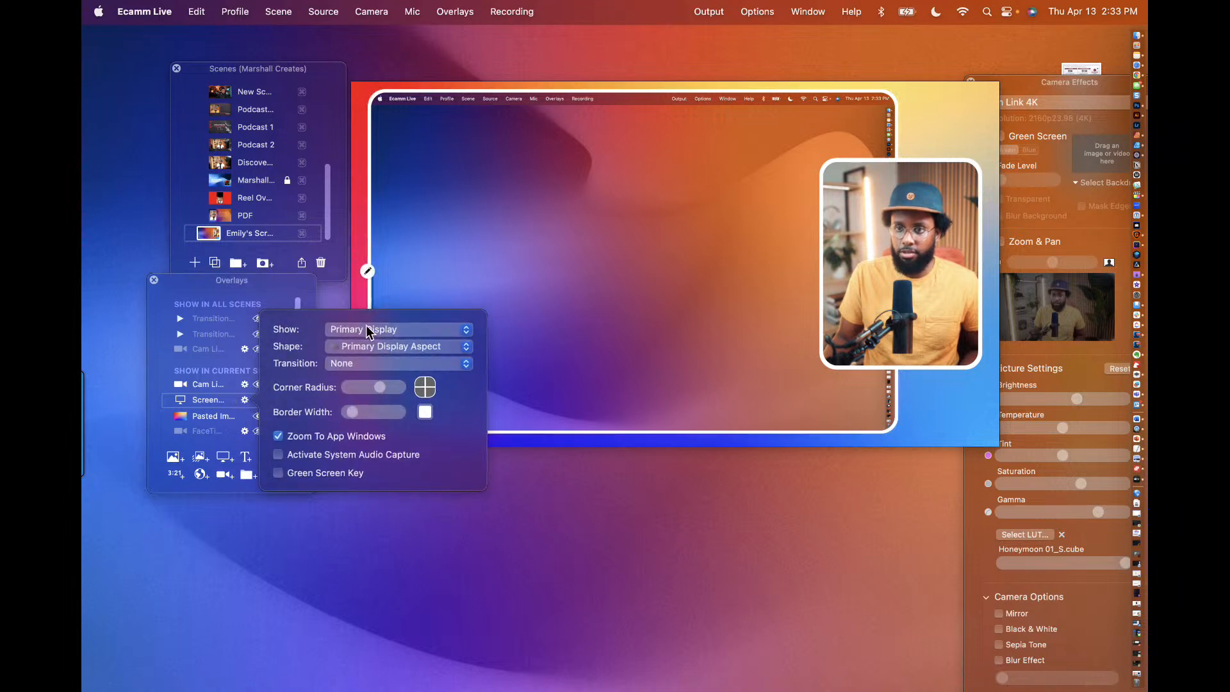
click(368, 329)
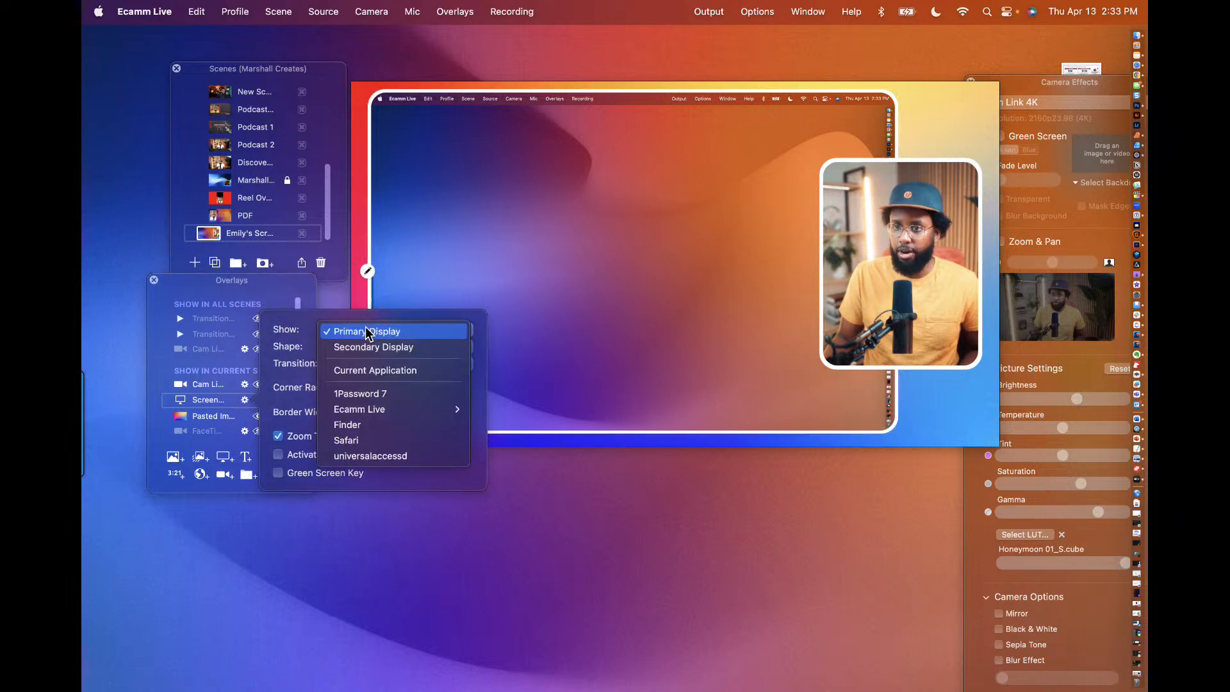
click(366, 347)
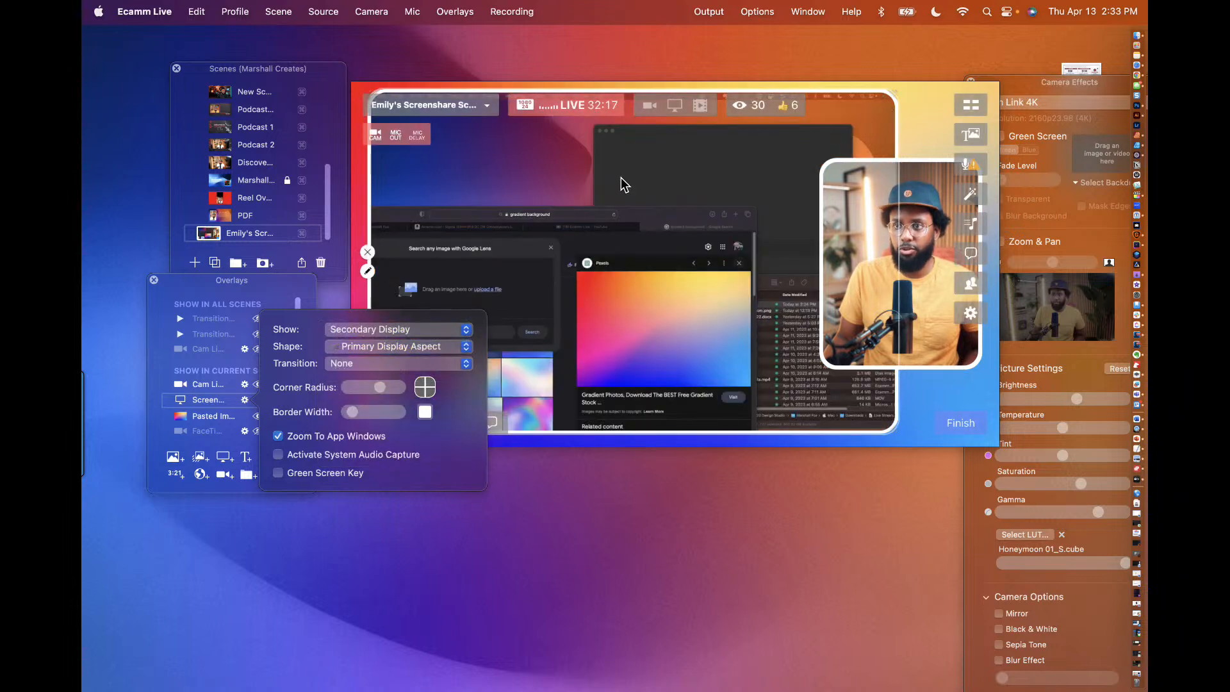
click(436, 329)
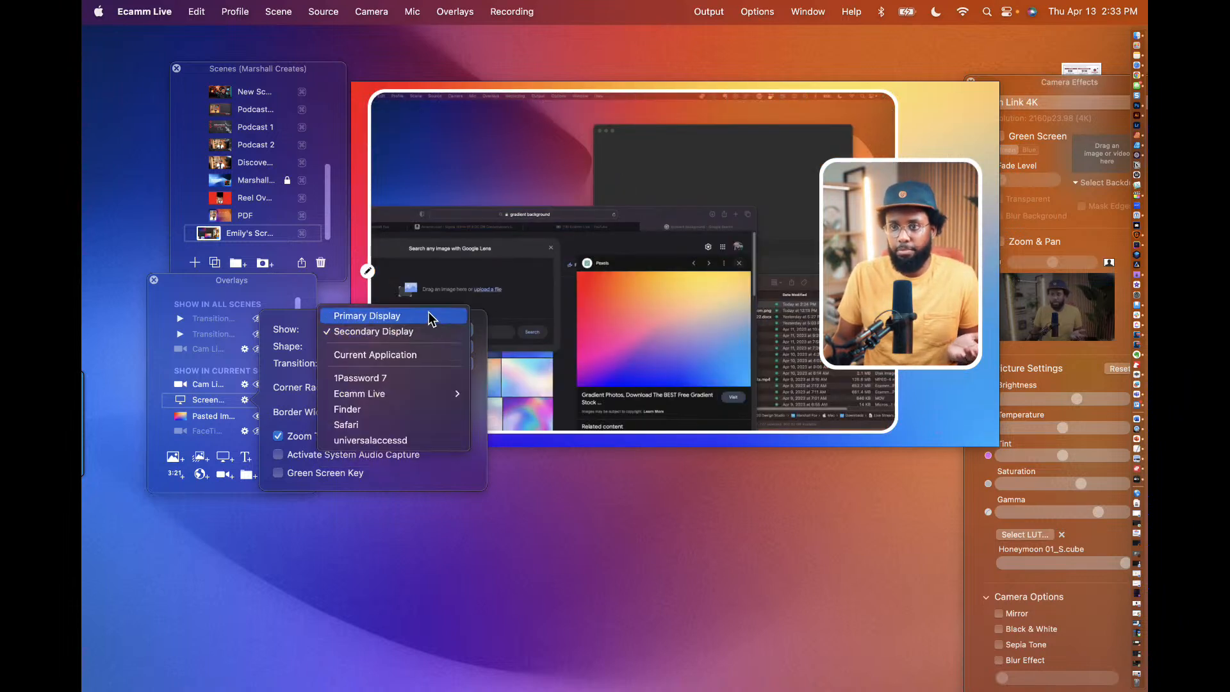
click(431, 316)
click(204, 401)
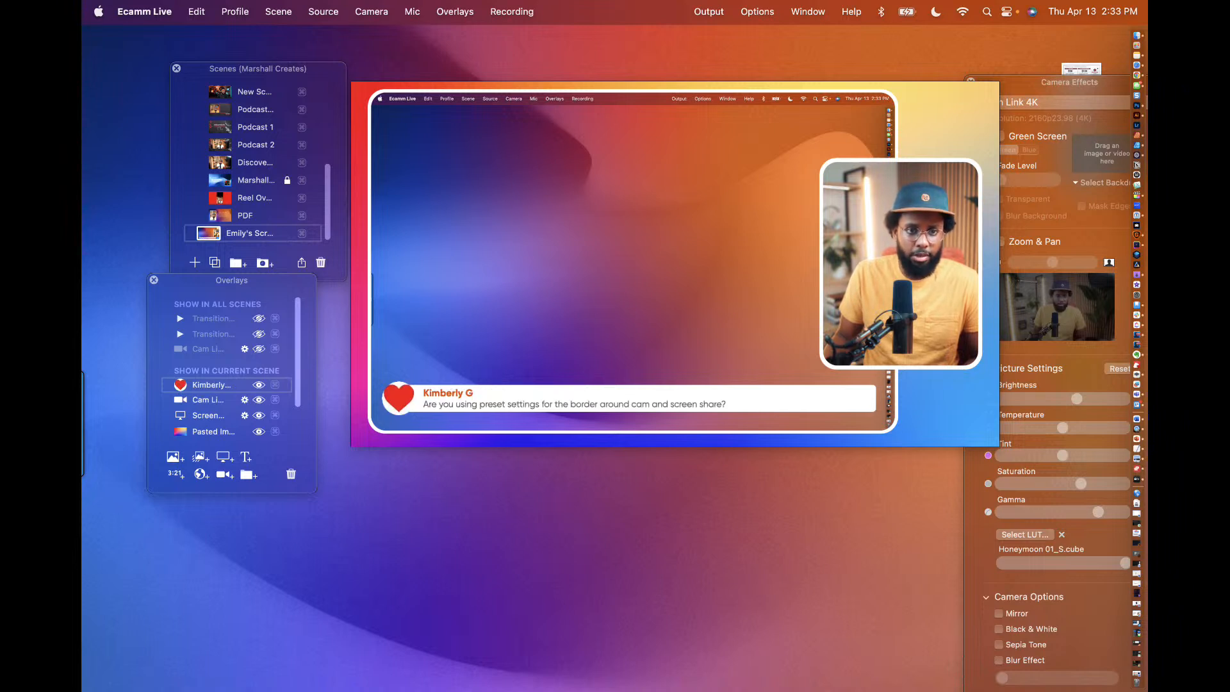
Step: Enable Zoom & Pan for the Cam Link 4K camera, zoom in on the presenter, and nudge the Camera Effects window aside
mouse_move(609, 173)
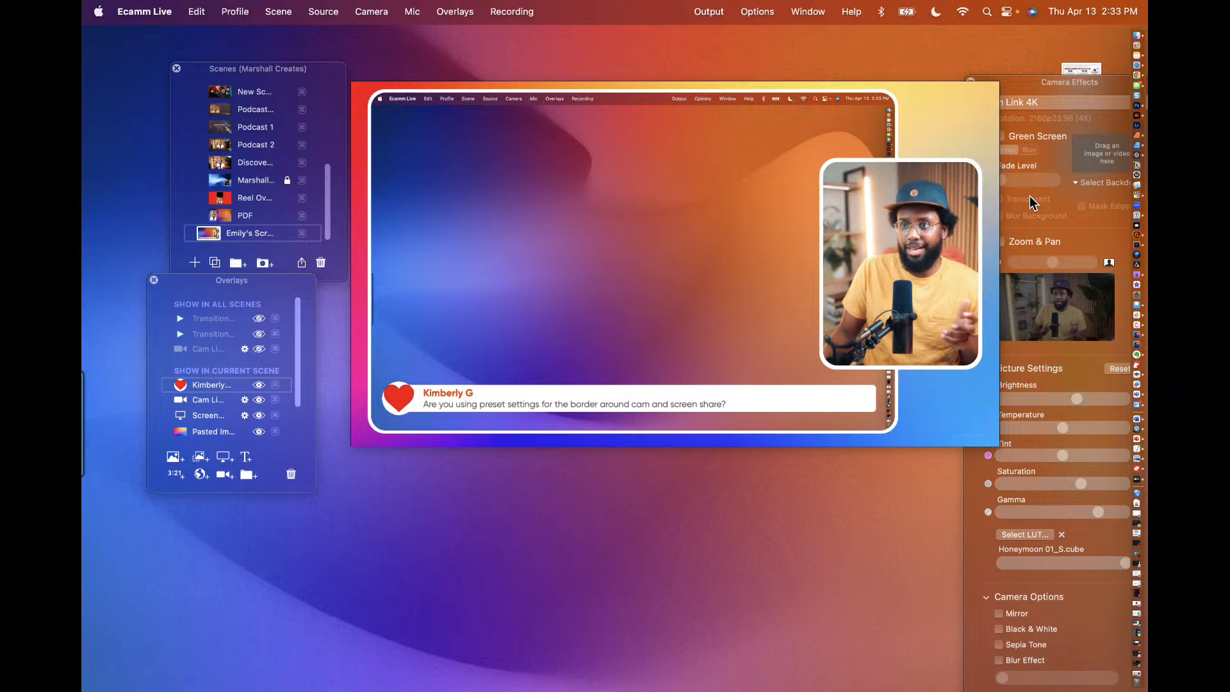
mouse_move(952, 182)
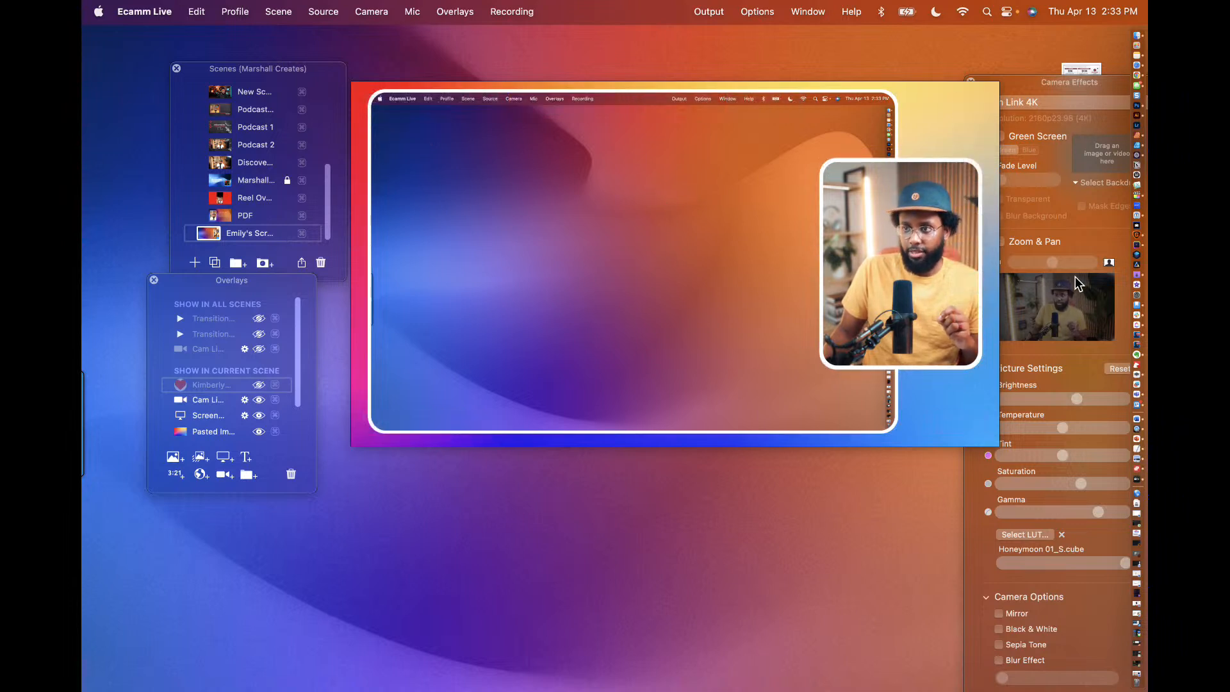
click(1041, 239)
click(1001, 242)
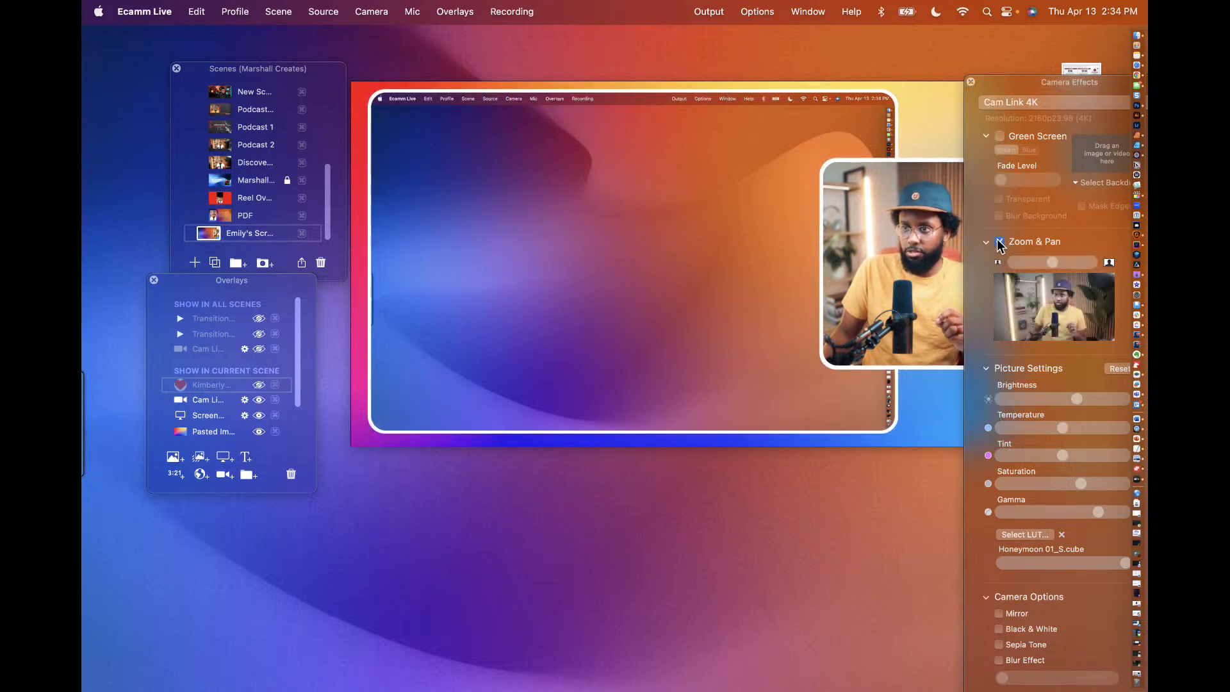
drag(1055, 260, 1073, 264)
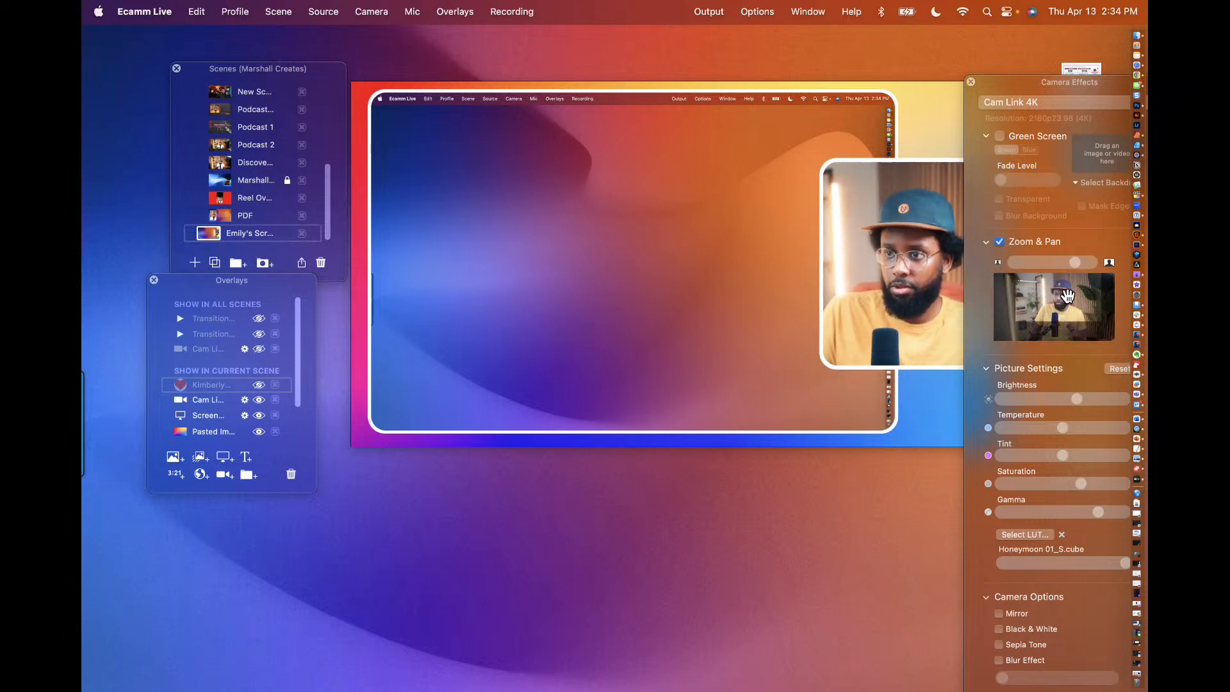
drag(1048, 83, 1059, 82)
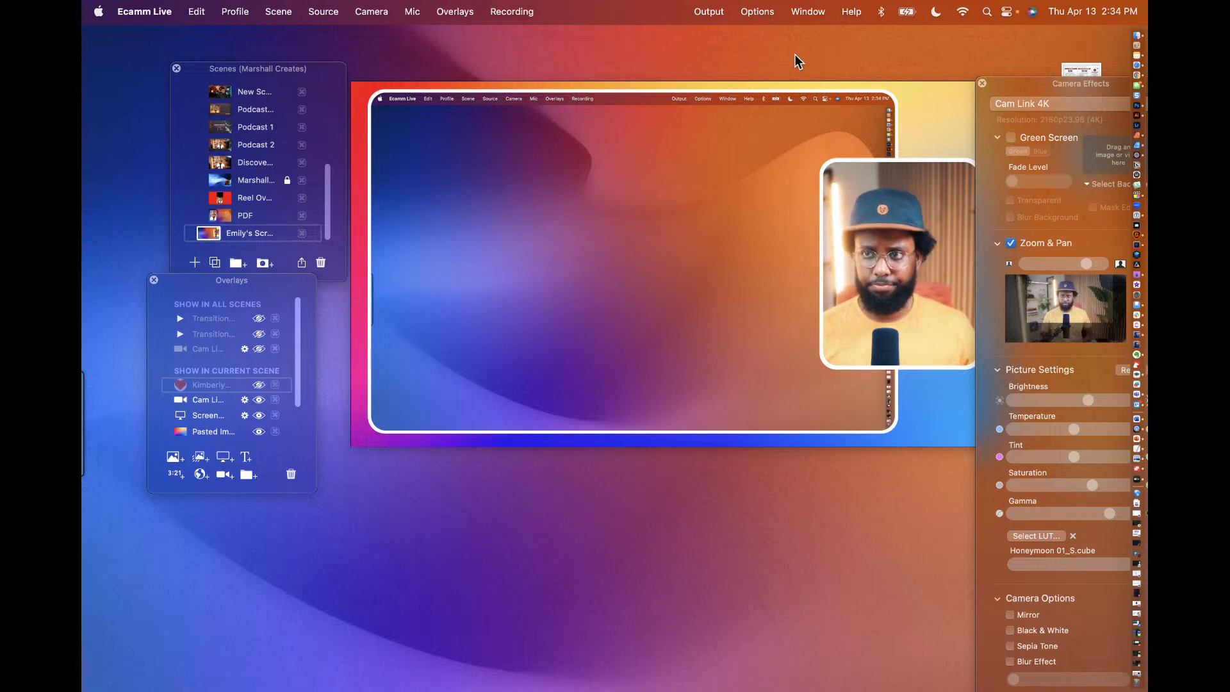
click(234, 13)
click(185, 235)
scroll(185, 202, up, 5)
scroll(187, 204, down, 2)
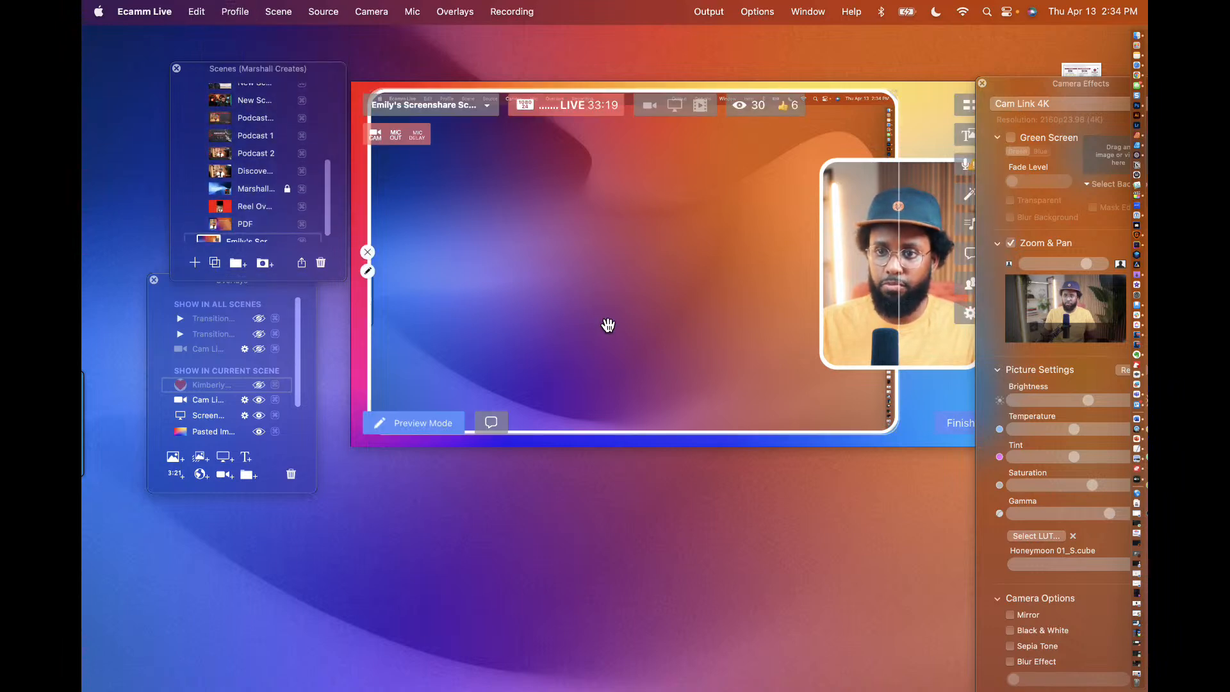
Step: Resize the screen share overlay and camera frame so they sit side by side, with the camera in the scene's upper right corner
drag(823, 367, 838, 362)
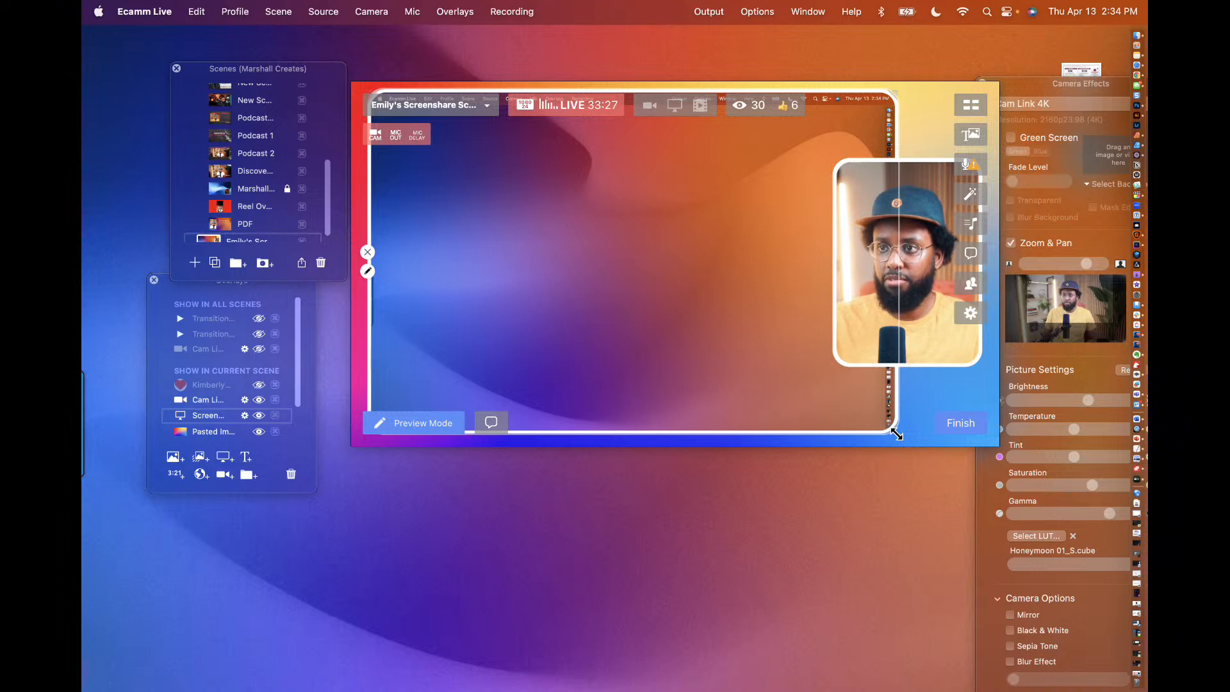
drag(896, 434, 841, 399)
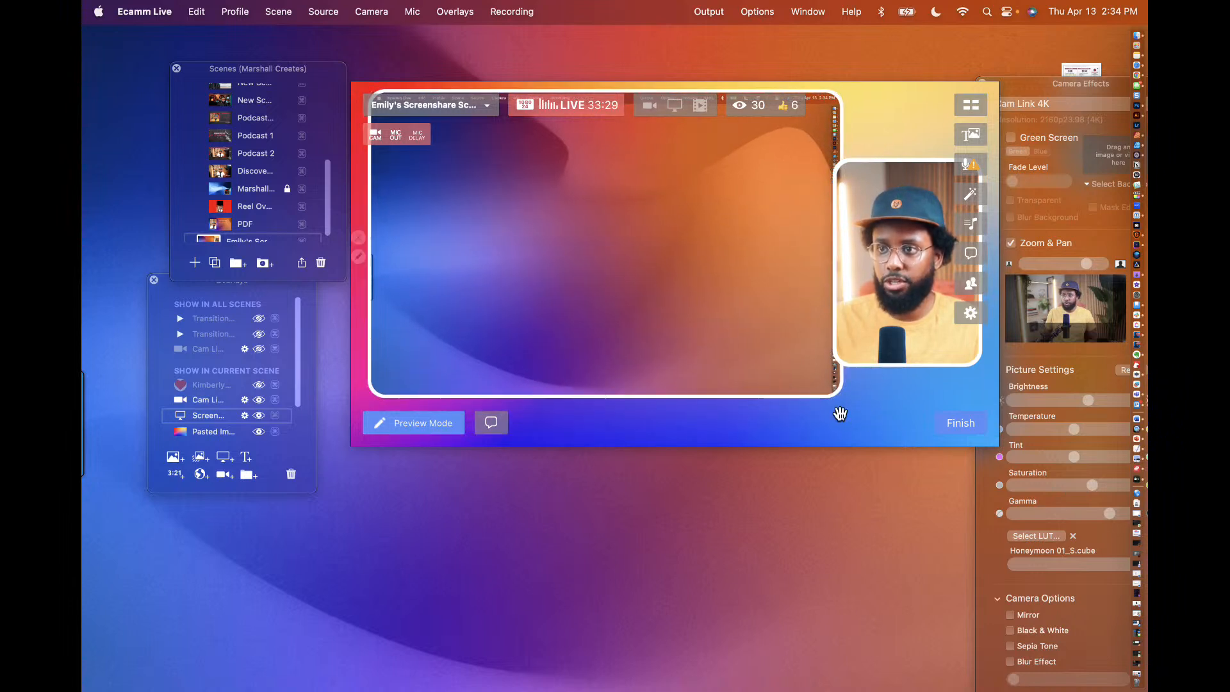
drag(889, 316, 902, 250)
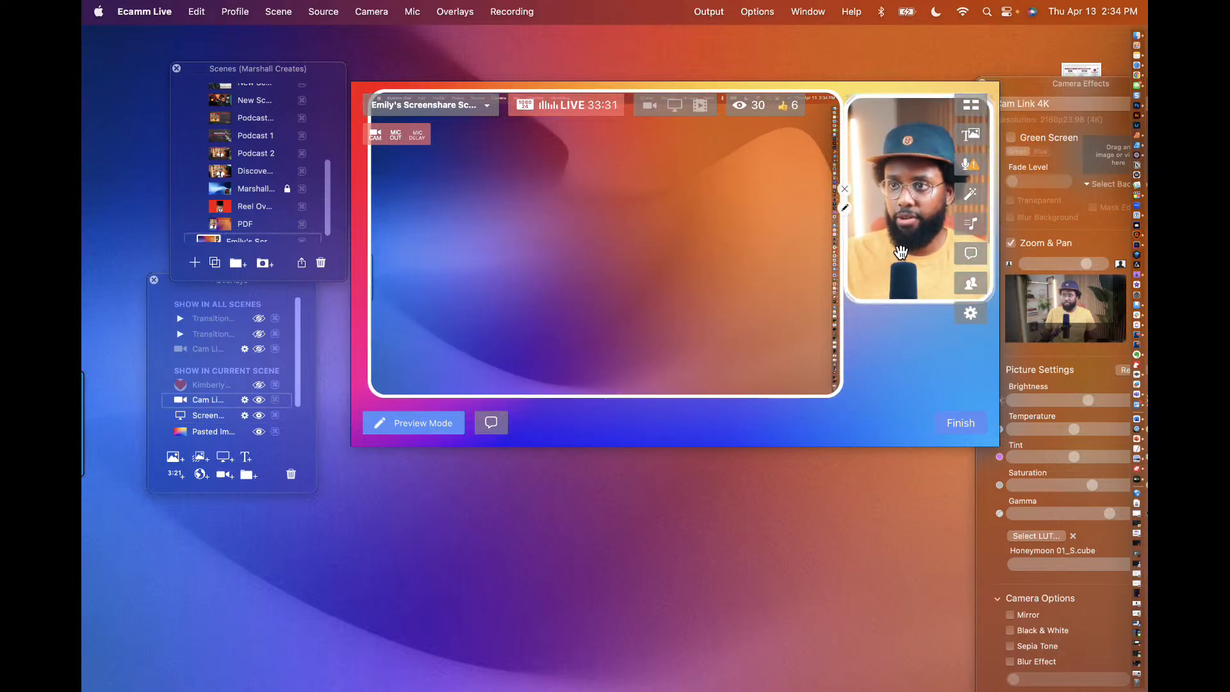
mouse_move(916, 302)
mouse_down()
mouse_move(915, 431)
mouse_move(928, 324)
mouse_up()
Step: Check the shape options of the Cam Link 4K overlay, leaving Custom selected
click(837, 219)
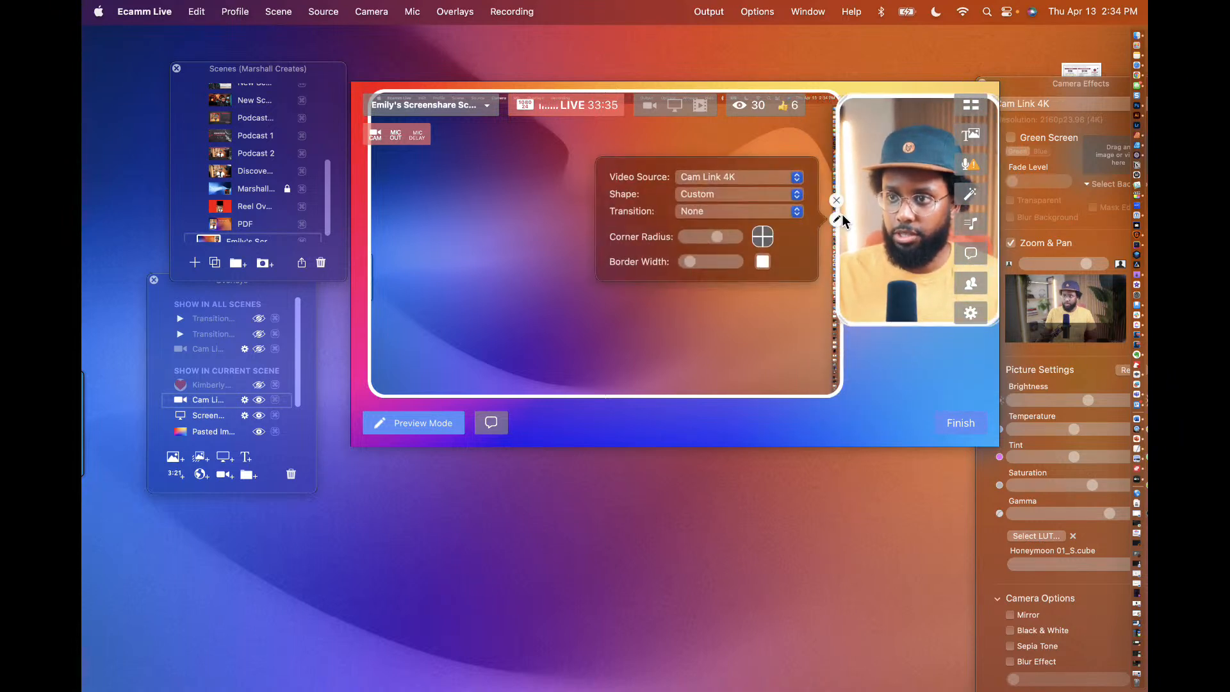
click(719, 194)
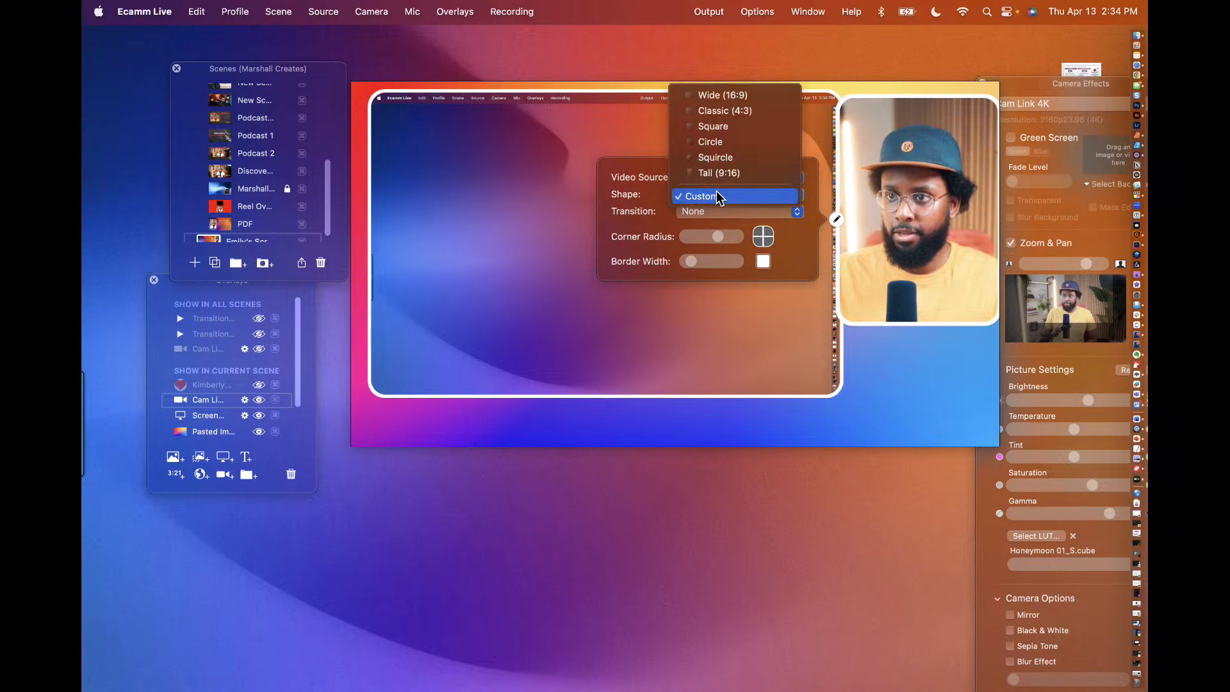
click(902, 286)
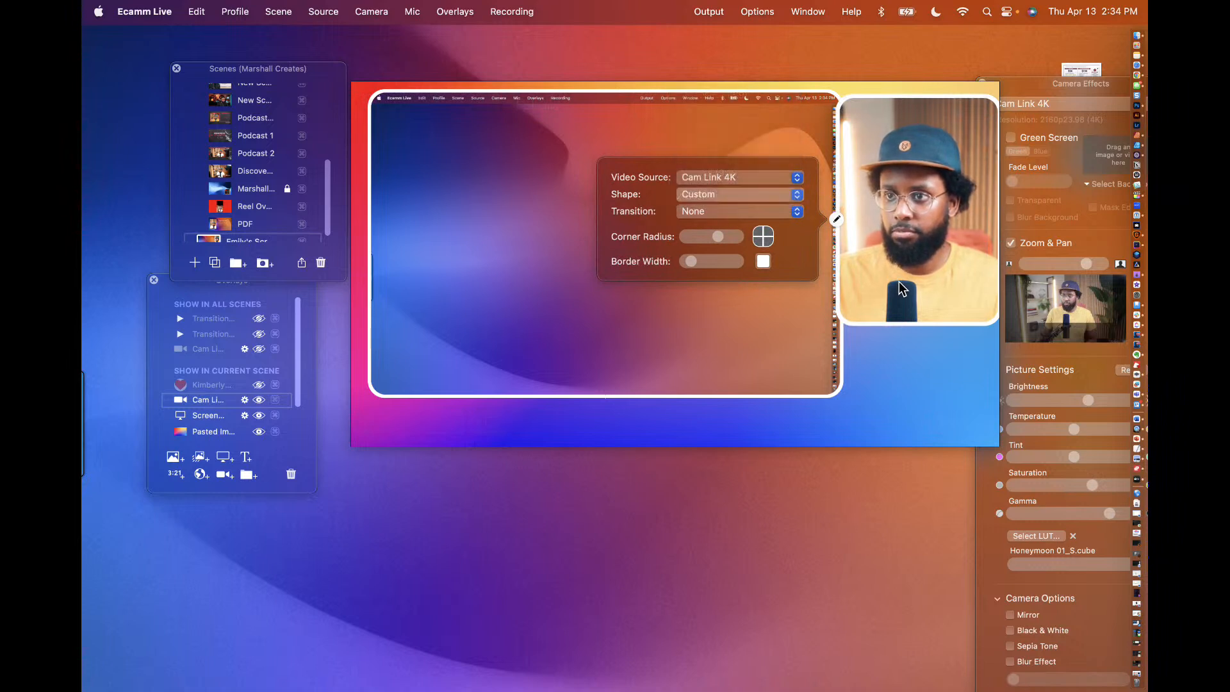
click(879, 346)
Step: Stretch the camera frame to nearly the scene's full height and narrow it into a tall portrait shape
drag(922, 325, 925, 421)
drag(920, 370, 818, 371)
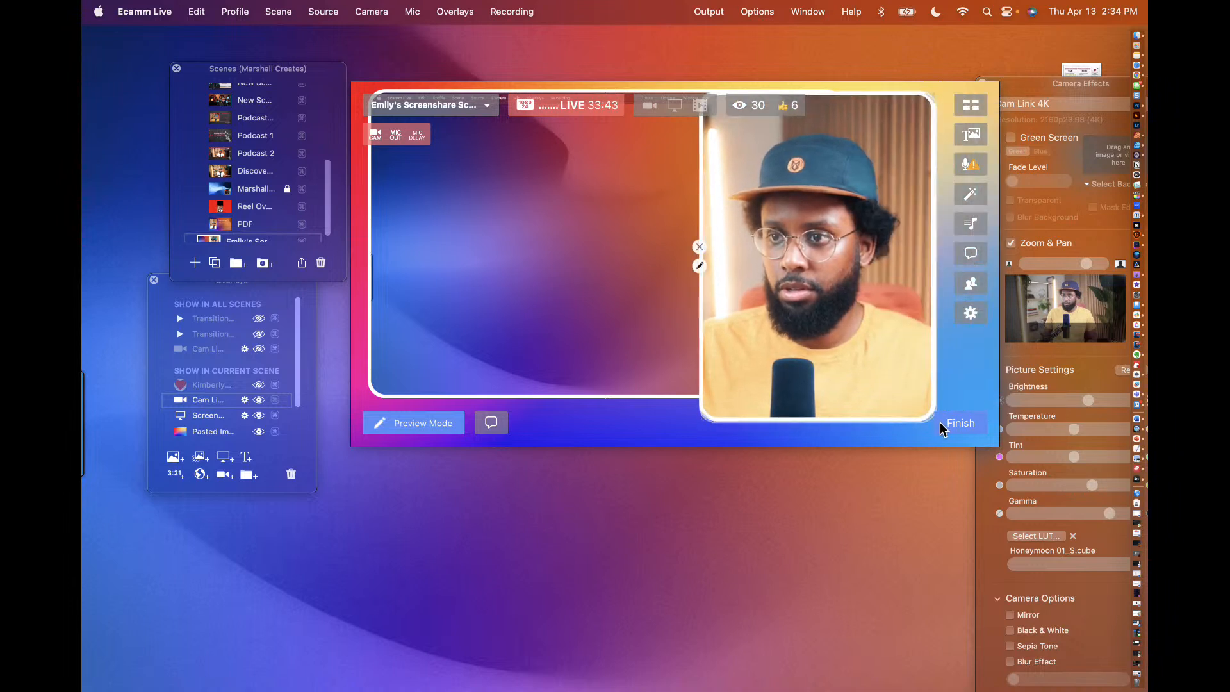
mouse_move(929, 418)
mouse_down()
mouse_move(840, 418)
mouse_move(909, 423)
mouse_up()
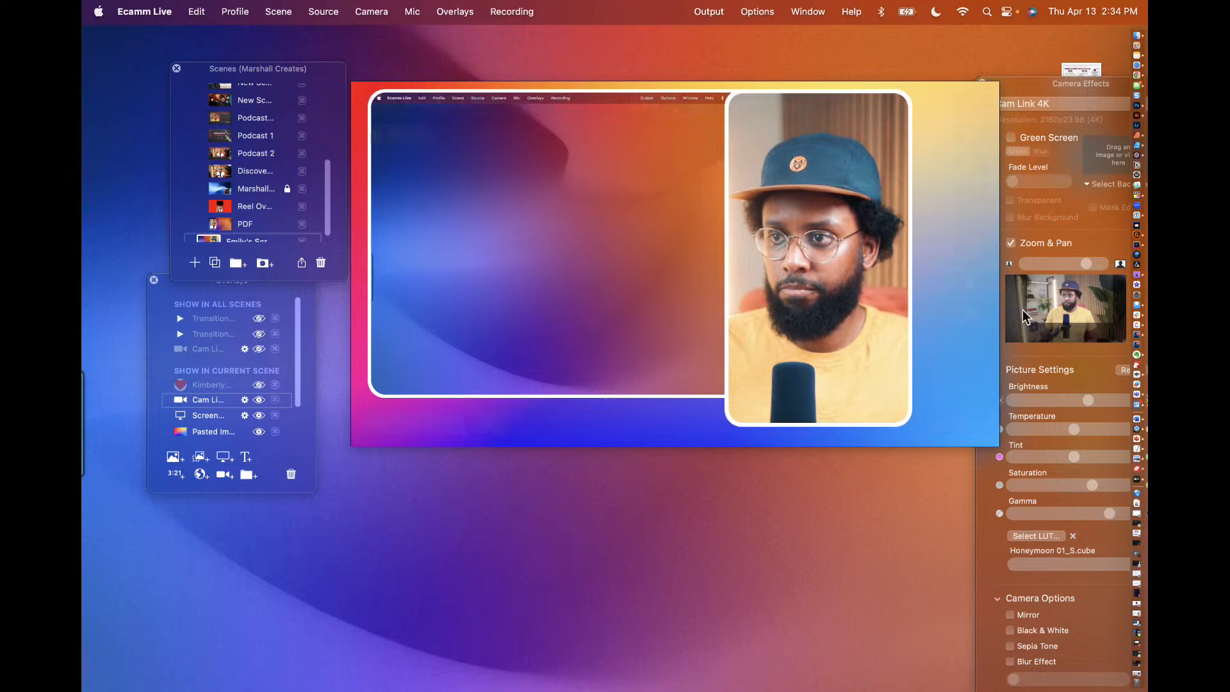
Step: Zoom the camera image out and fit the tall camera frame against the scene's right margin
drag(1086, 257, 1068, 259)
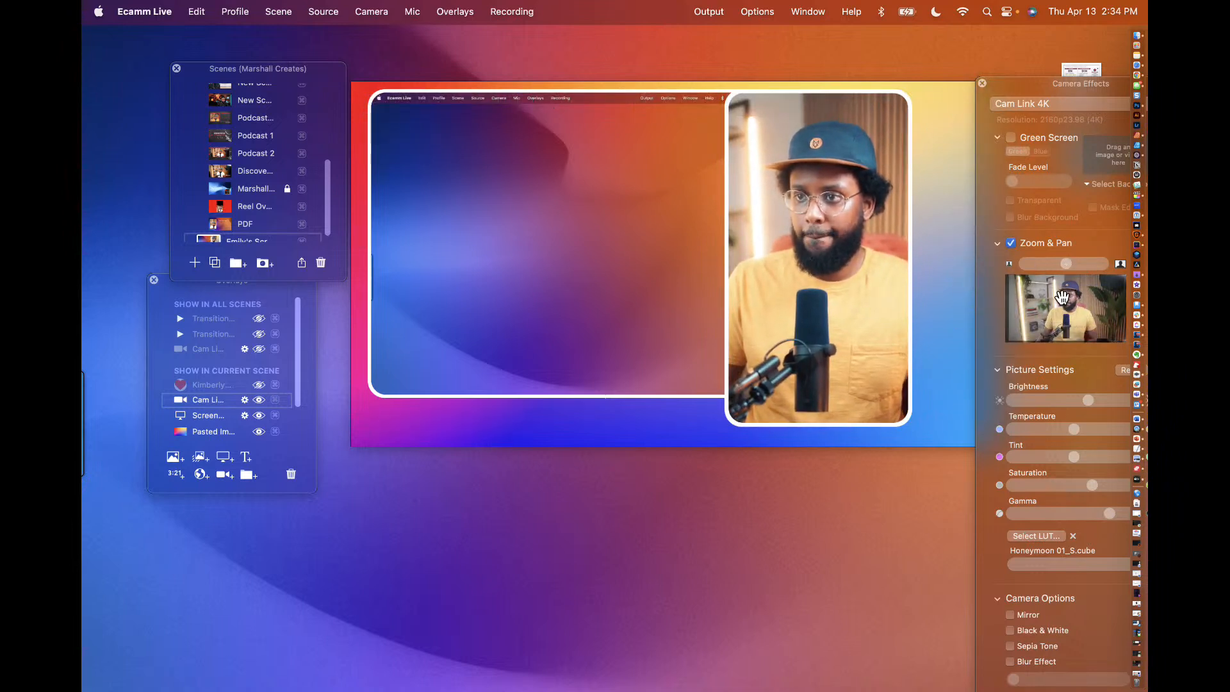
drag(846, 299, 920, 299)
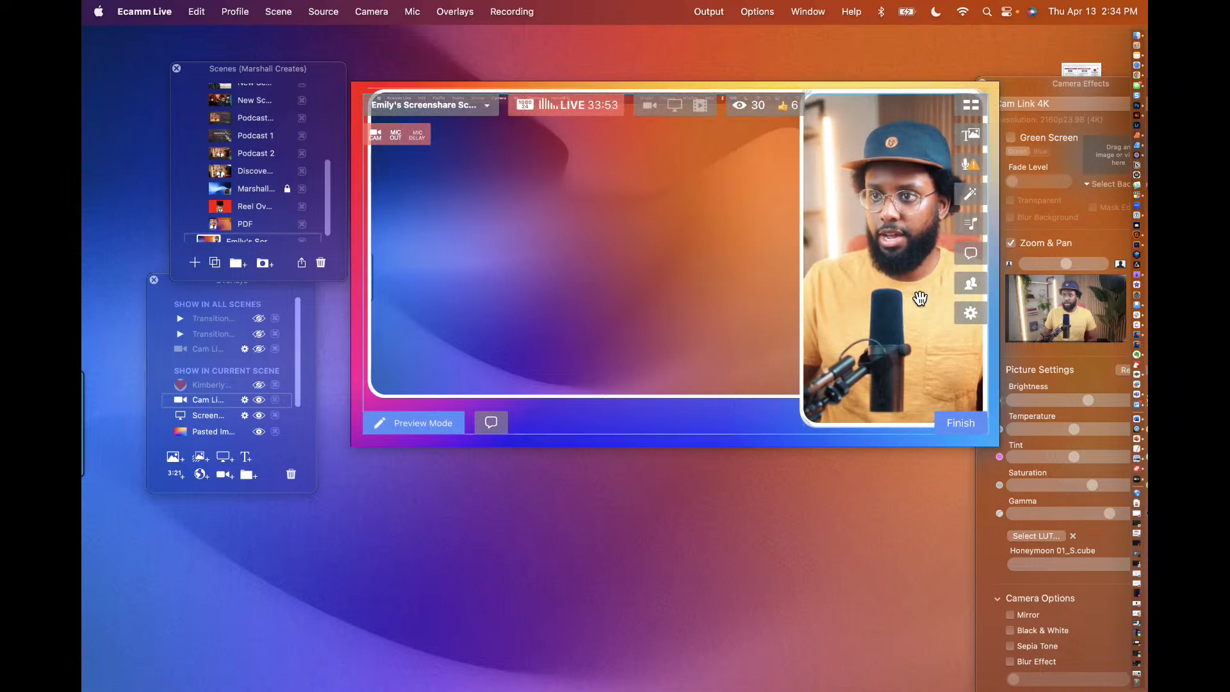
mouse_move(810, 418)
mouse_down()
mouse_move(833, 410)
mouse_move(822, 414)
mouse_up()
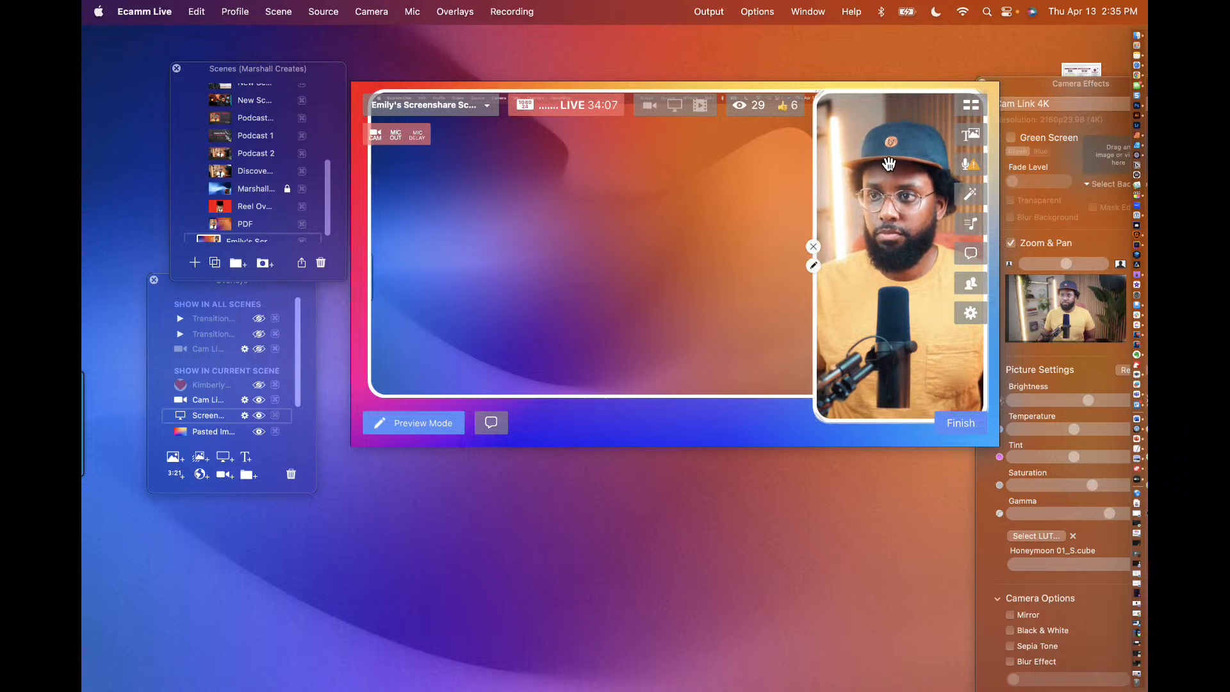
Step: Shrink the screen share overlay until it clears the camera frame, and place it slightly lower near the scene's left edge
drag(819, 396, 776, 357)
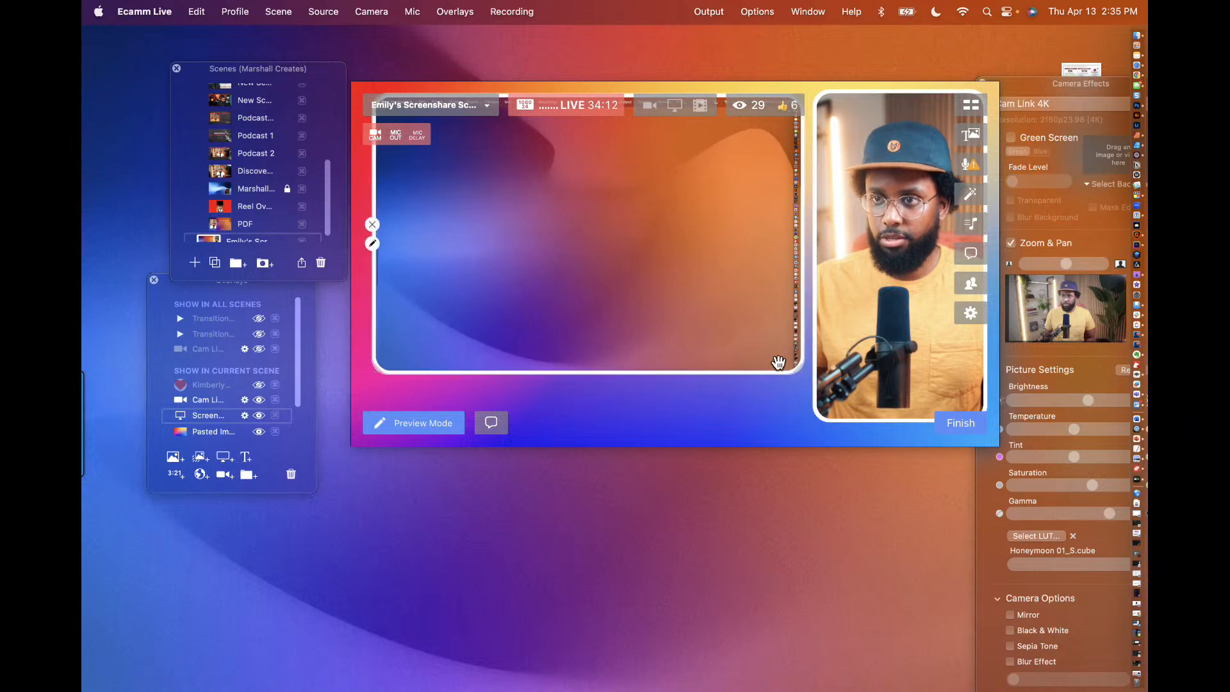
click(900, 194)
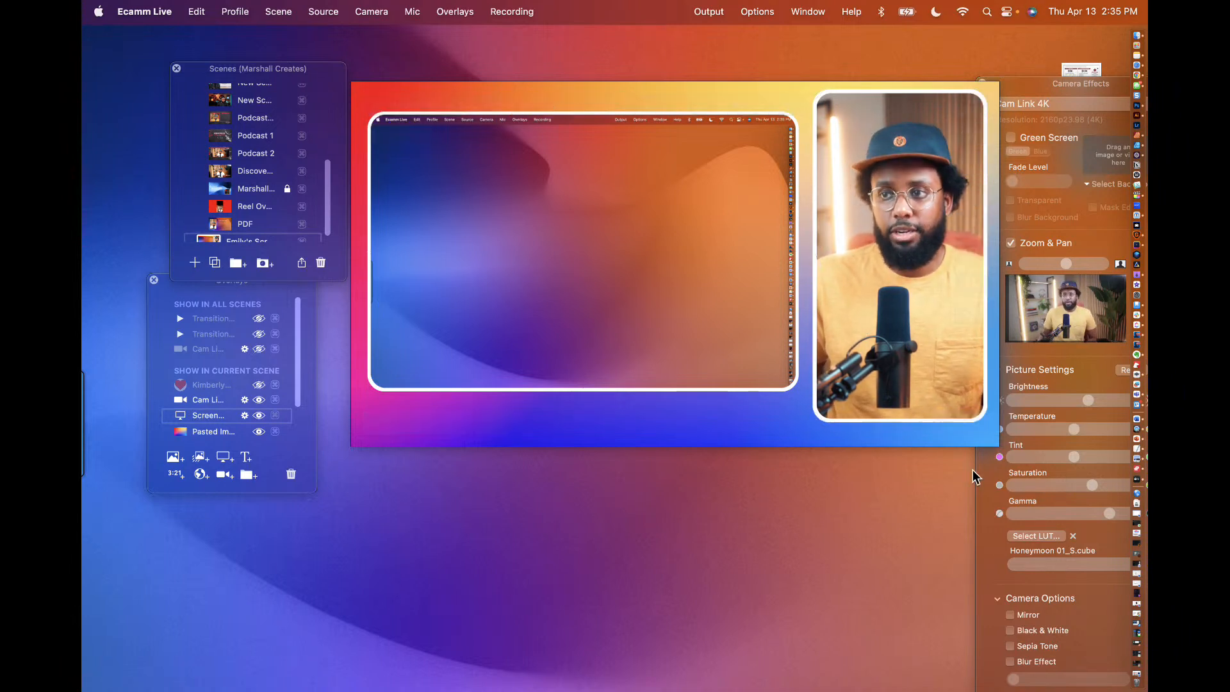
Step: Try a small square camera frame at several heights beside the screen share
mouse_move(808, 253)
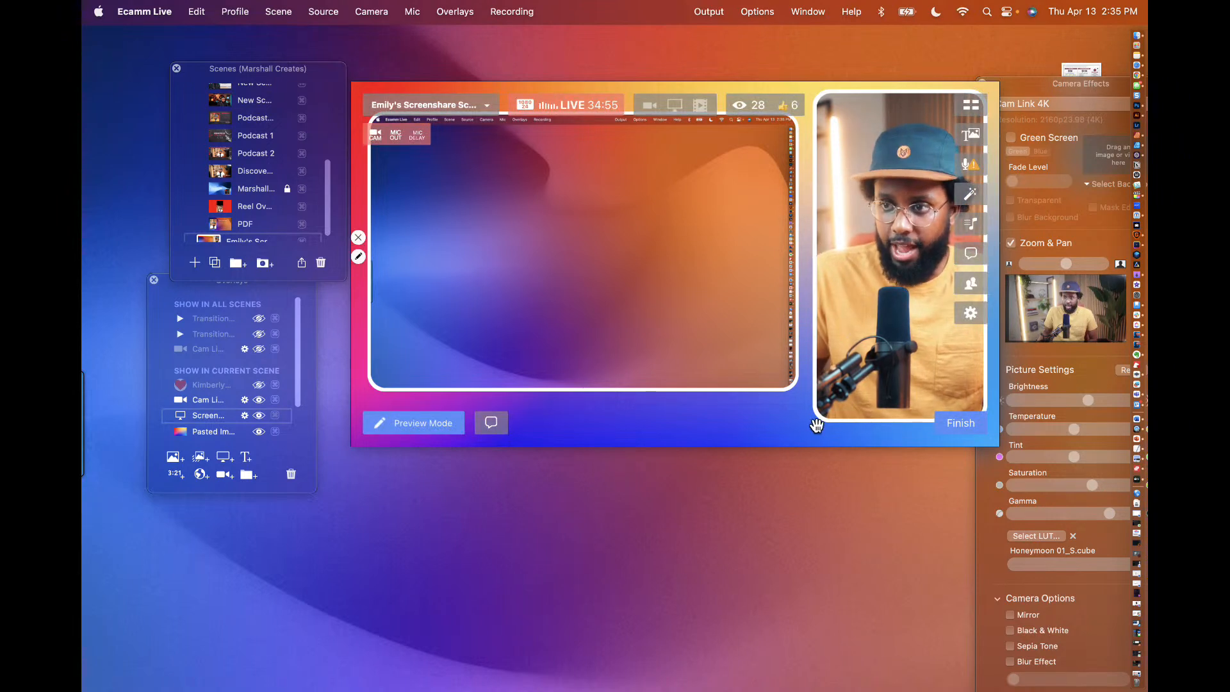
drag(819, 421, 851, 238)
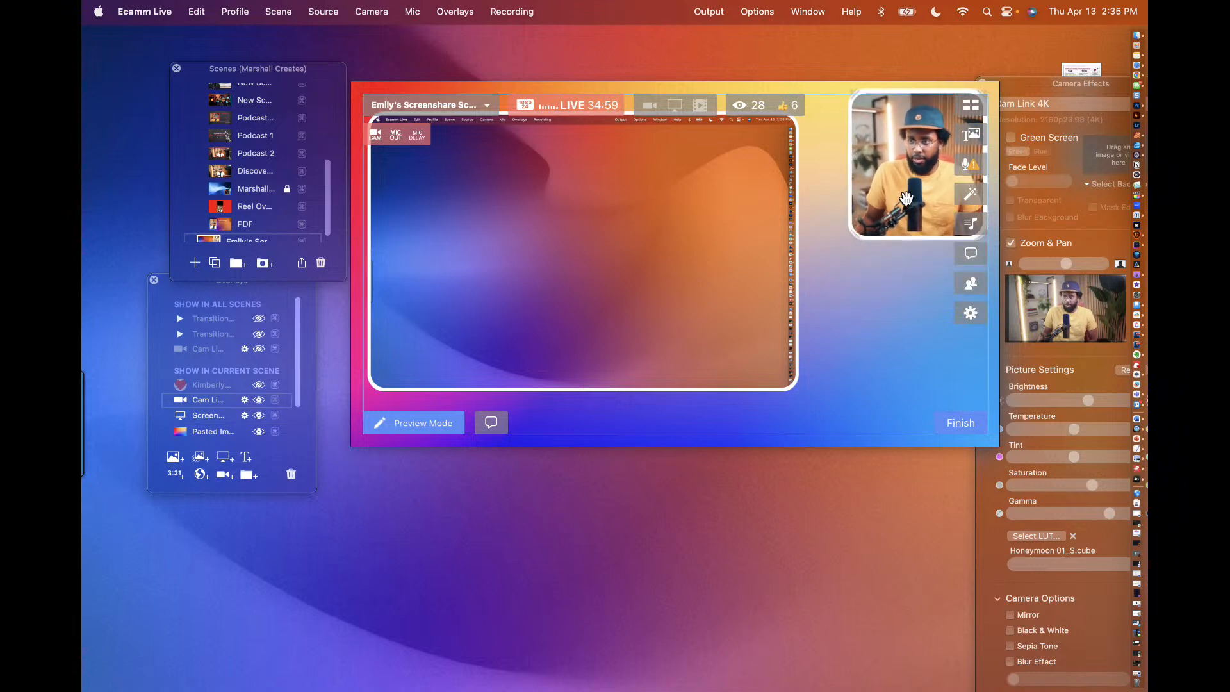
drag(906, 197, 884, 277)
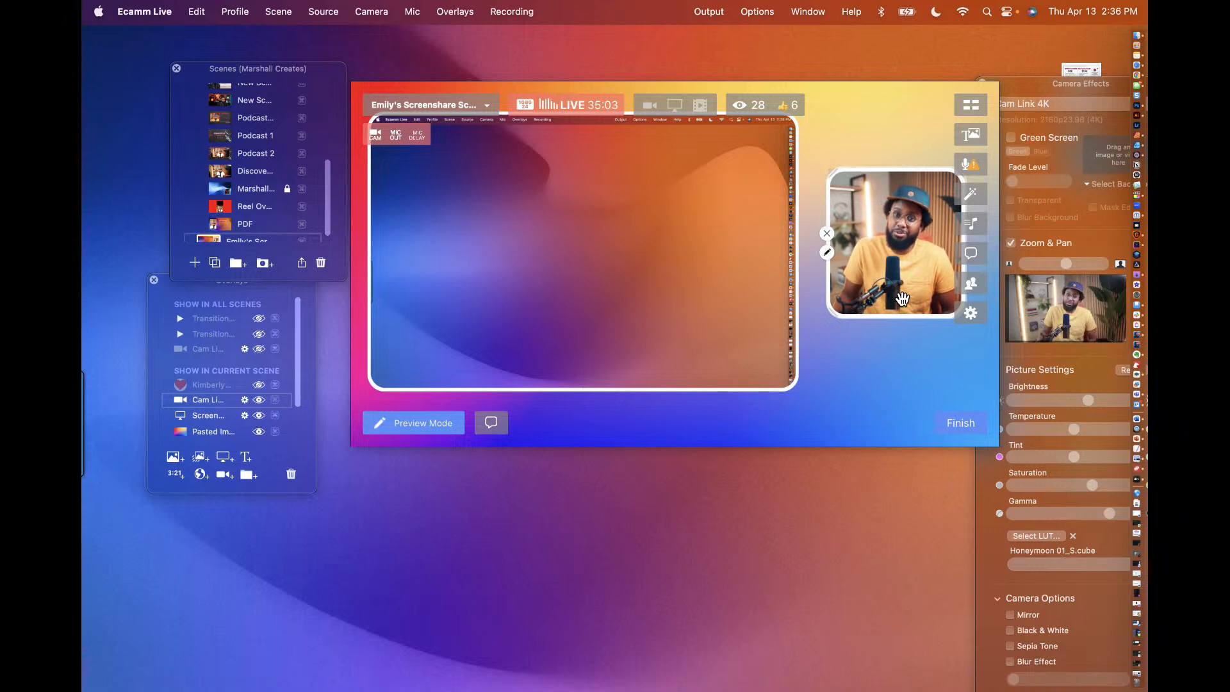
drag(900, 252, 890, 324)
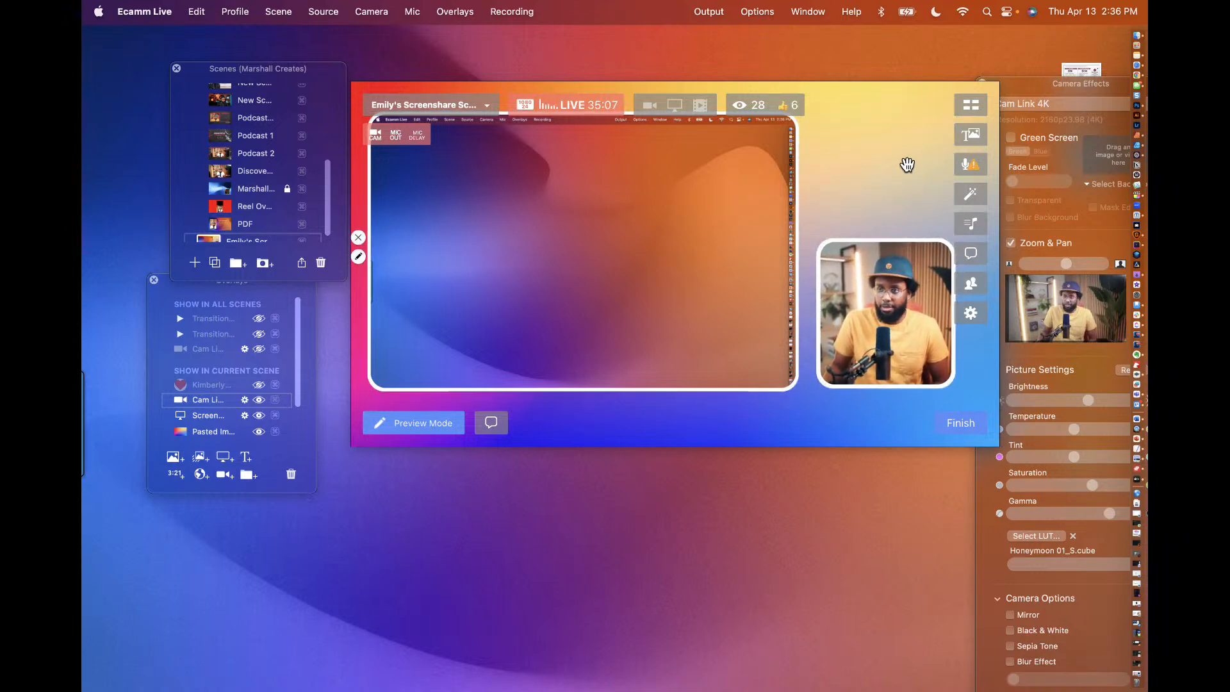
drag(876, 319, 875, 187)
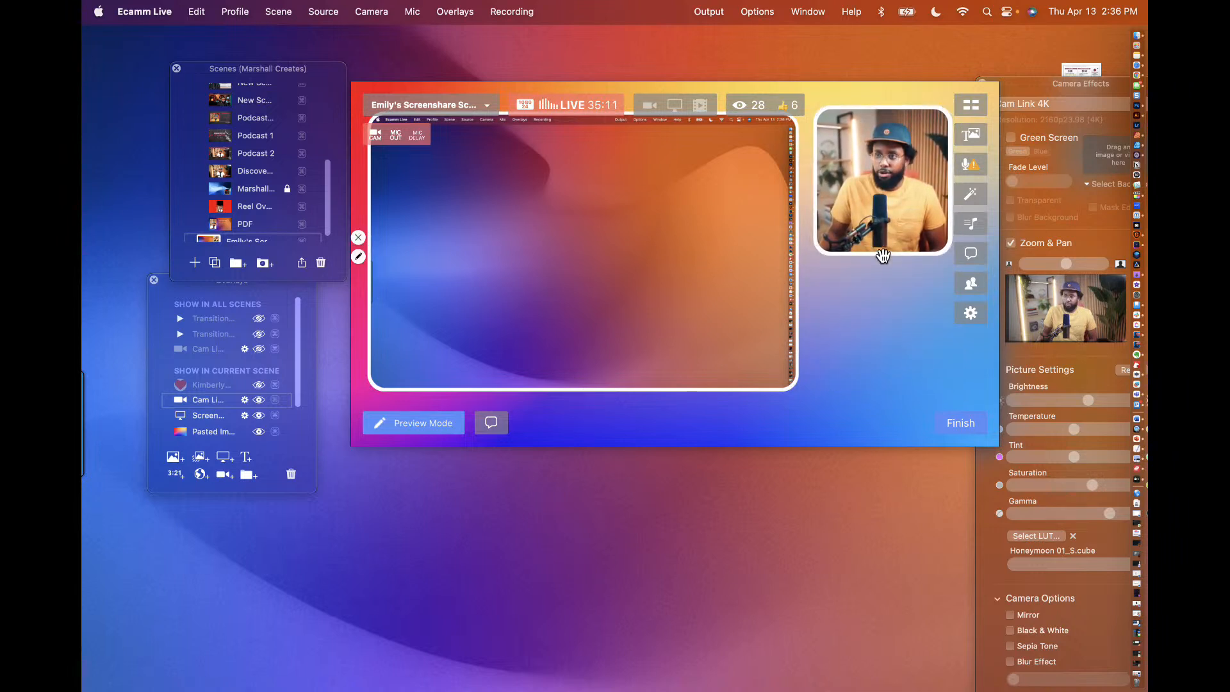
Step: Enlarge the camera frame and narrow it to a portrait rectangle slightly taller than the neighbouring screen share
drag(884, 255, 885, 369)
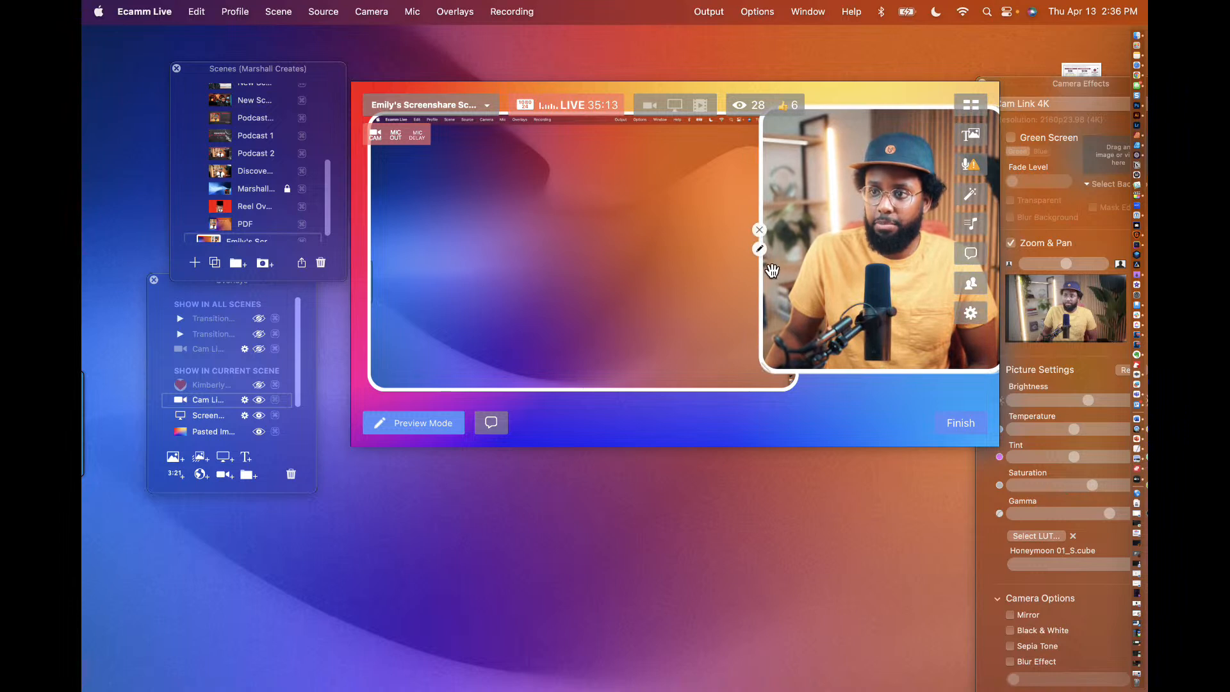
drag(761, 284, 831, 328)
drag(953, 367, 972, 402)
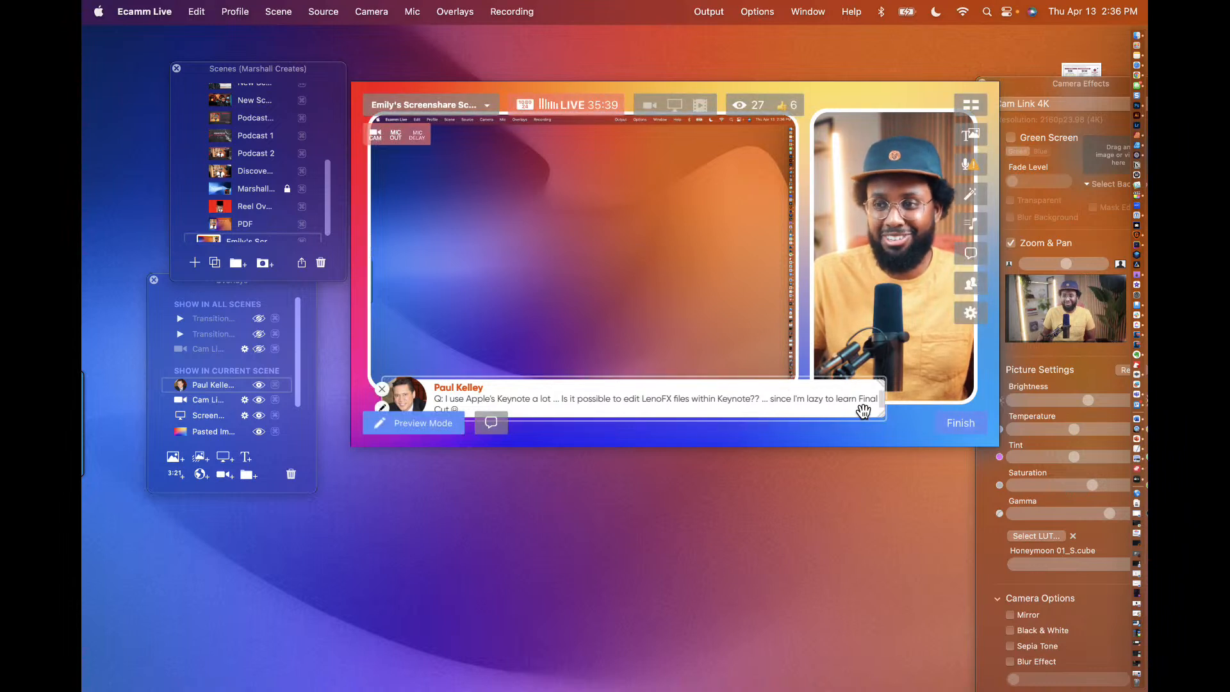
Step: Dismiss the viewer's comment overlay from the scene
mouse_move(881, 420)
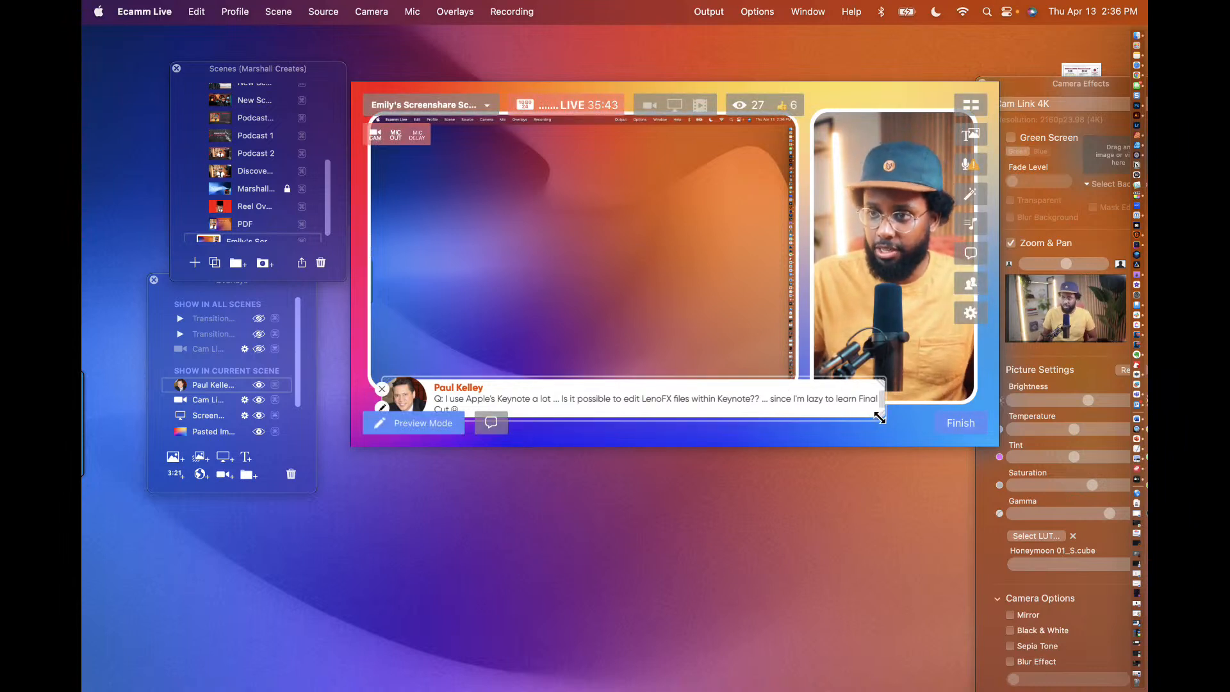
key(Escape)
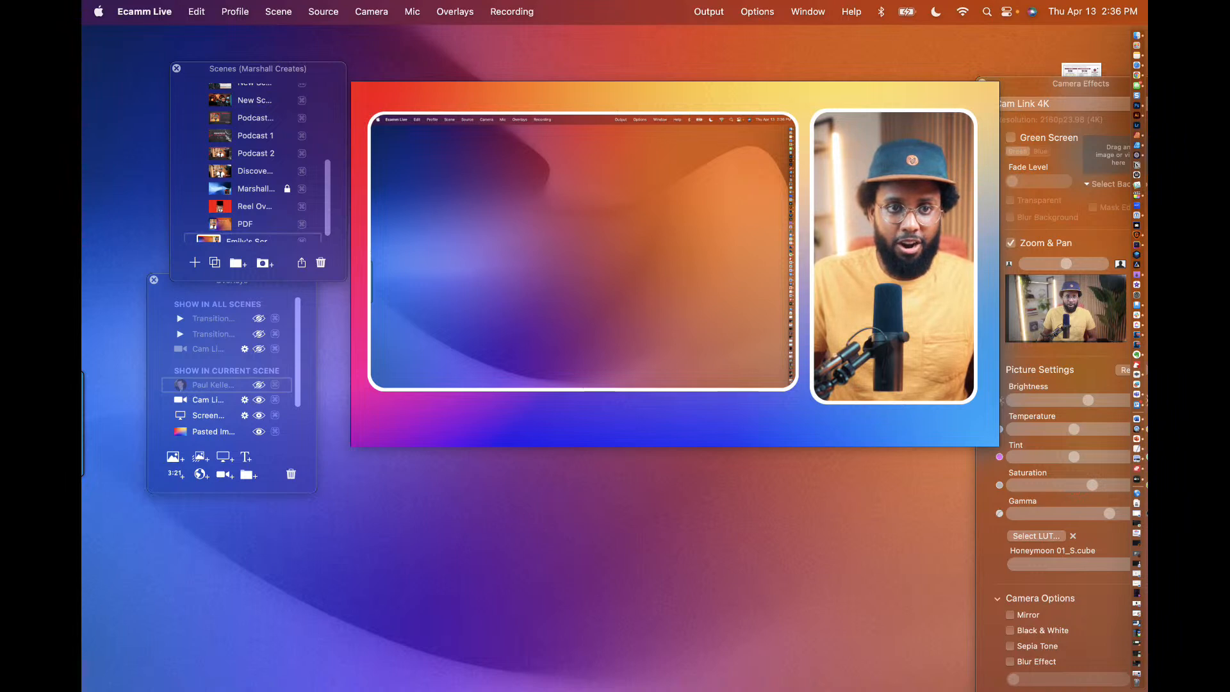
Step: Switch to Final Cut Pro and minimize its window
mouse_move(992, 245)
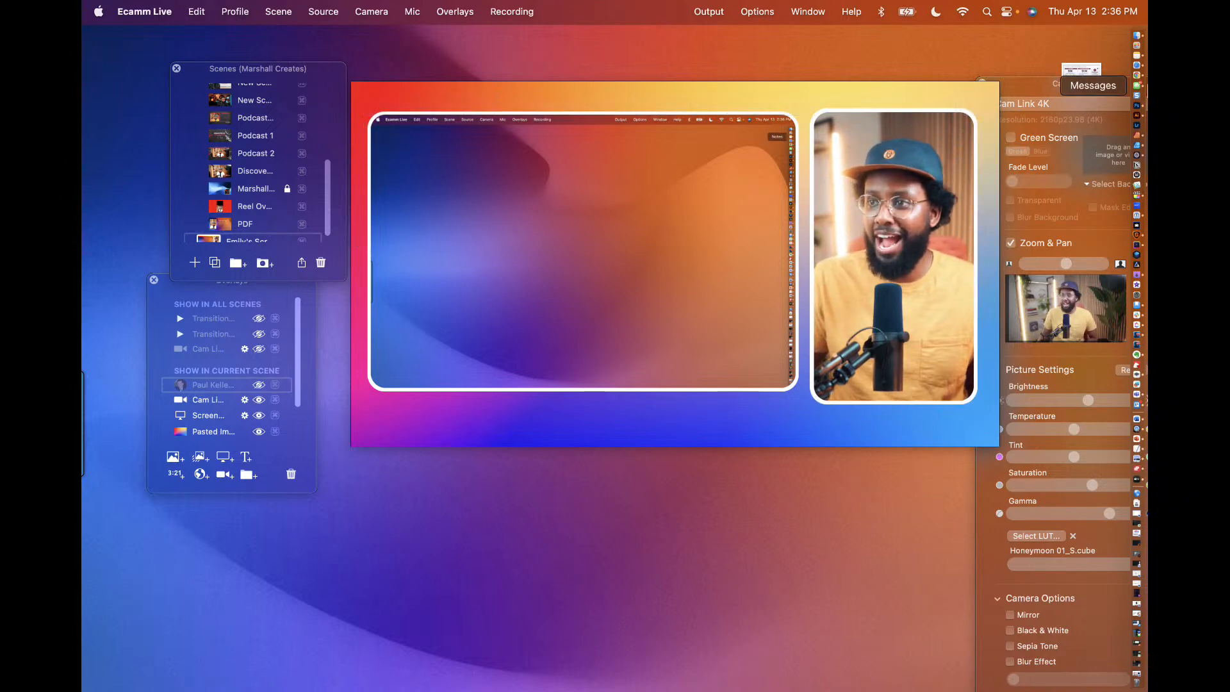
click(1139, 194)
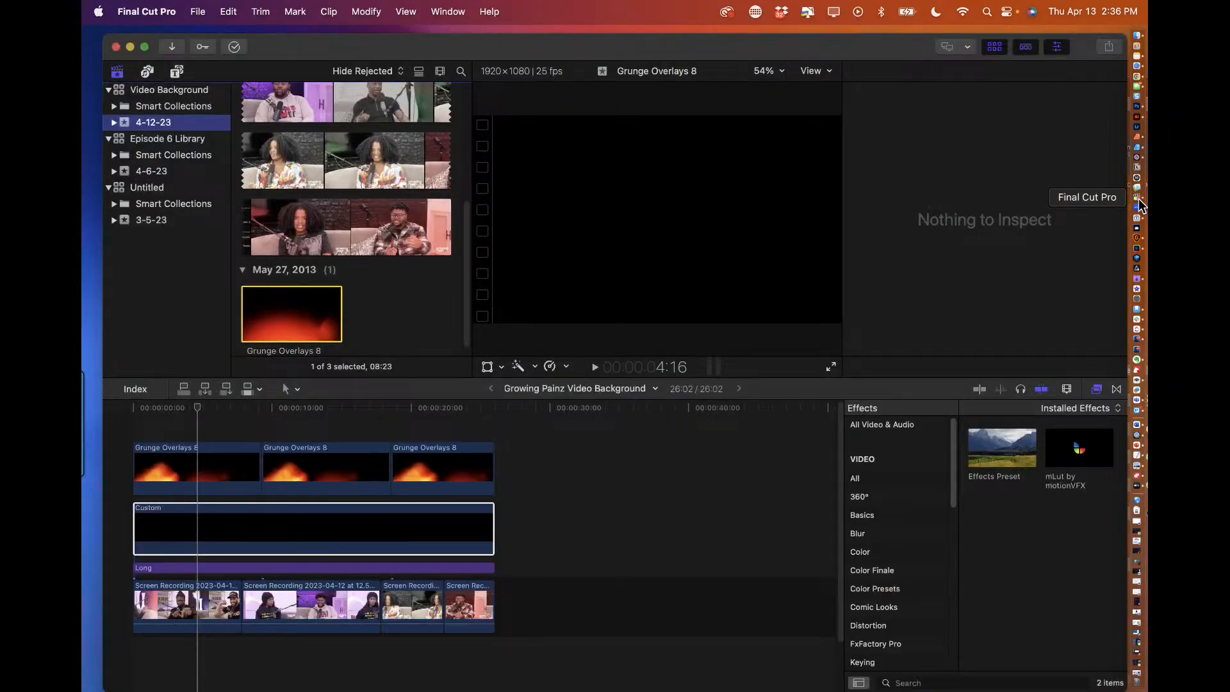
click(469, 13)
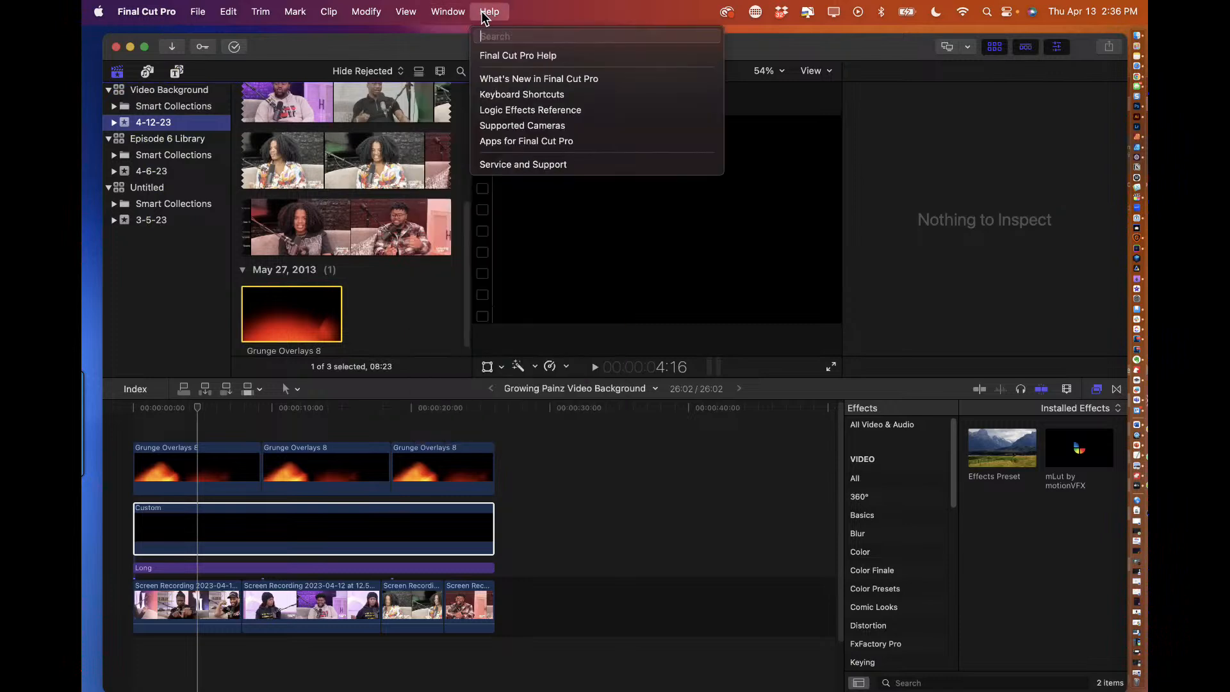
click(471, 13)
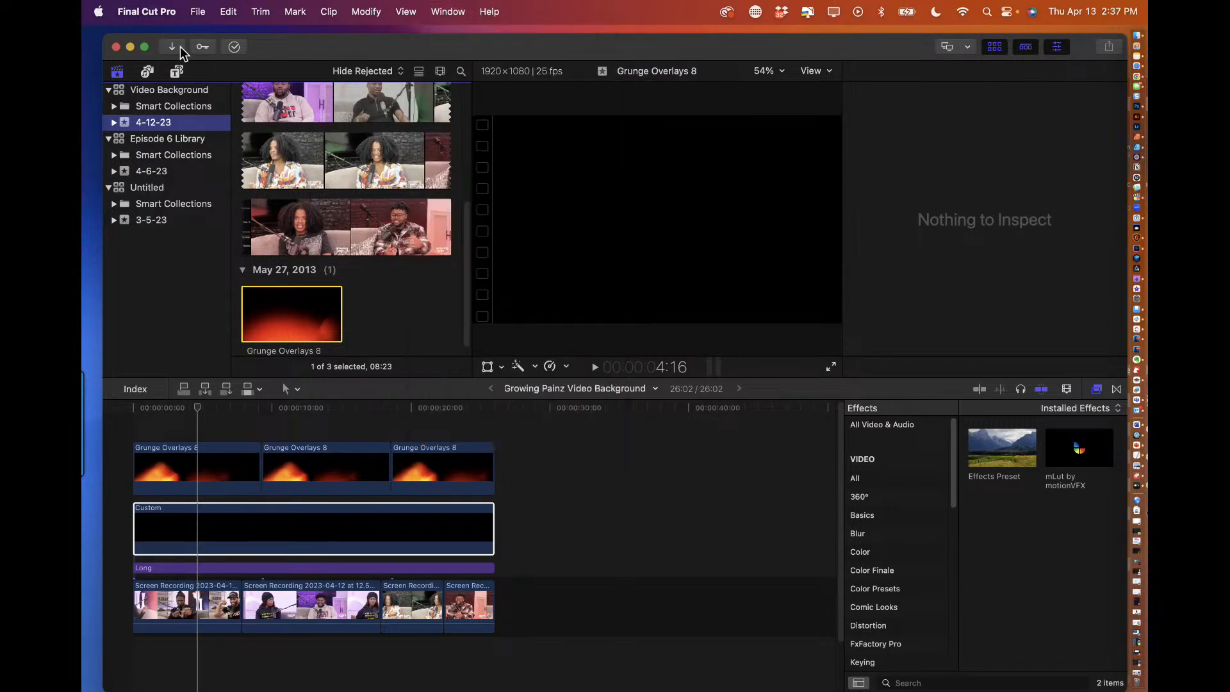
click(129, 46)
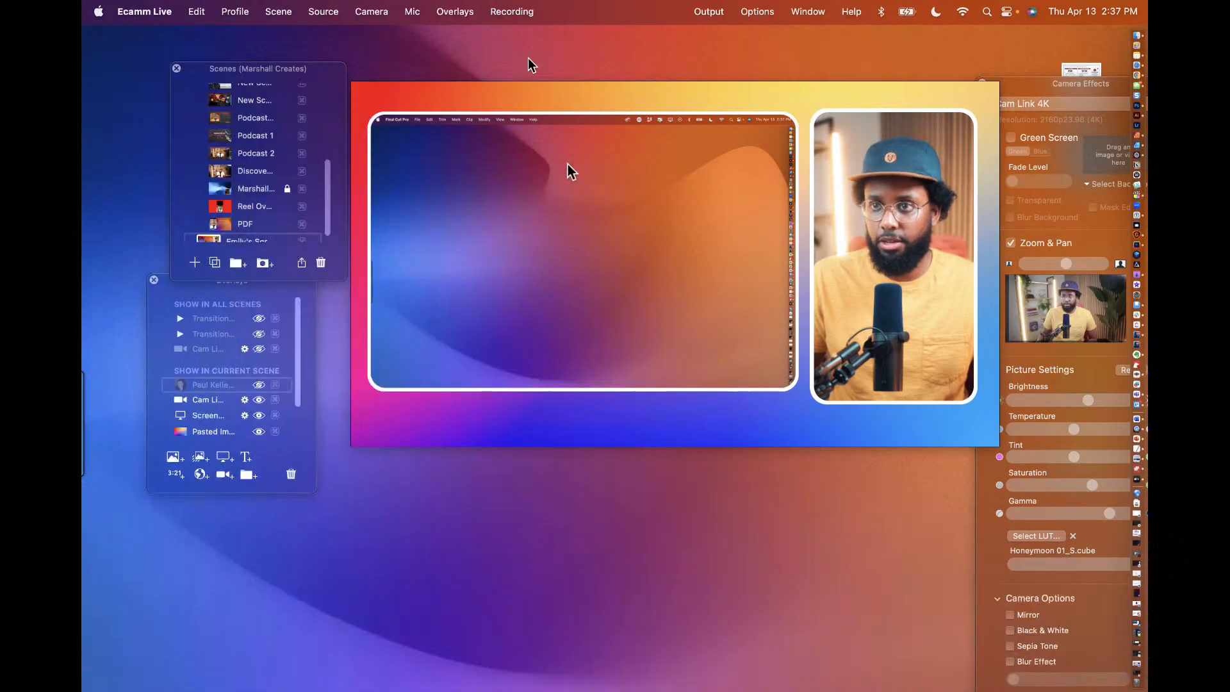
Step: Bring up Final Cut Pro in the full-screen share scene and start creating a new library
click(757, 12)
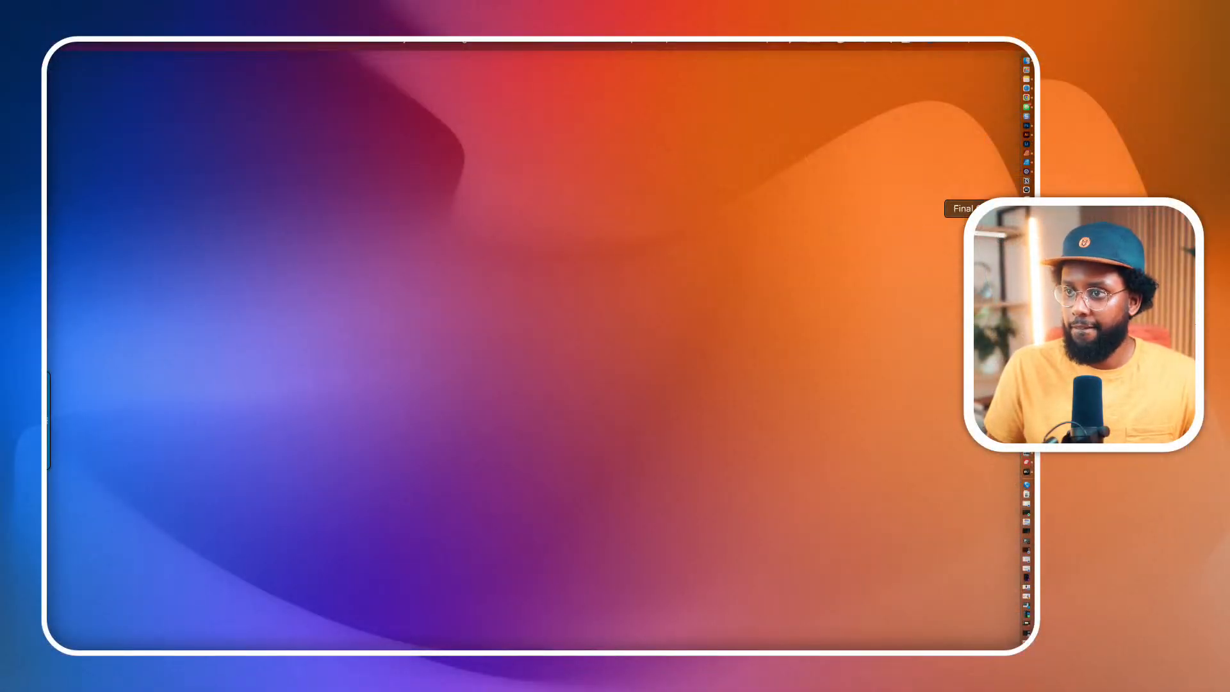
click(1026, 209)
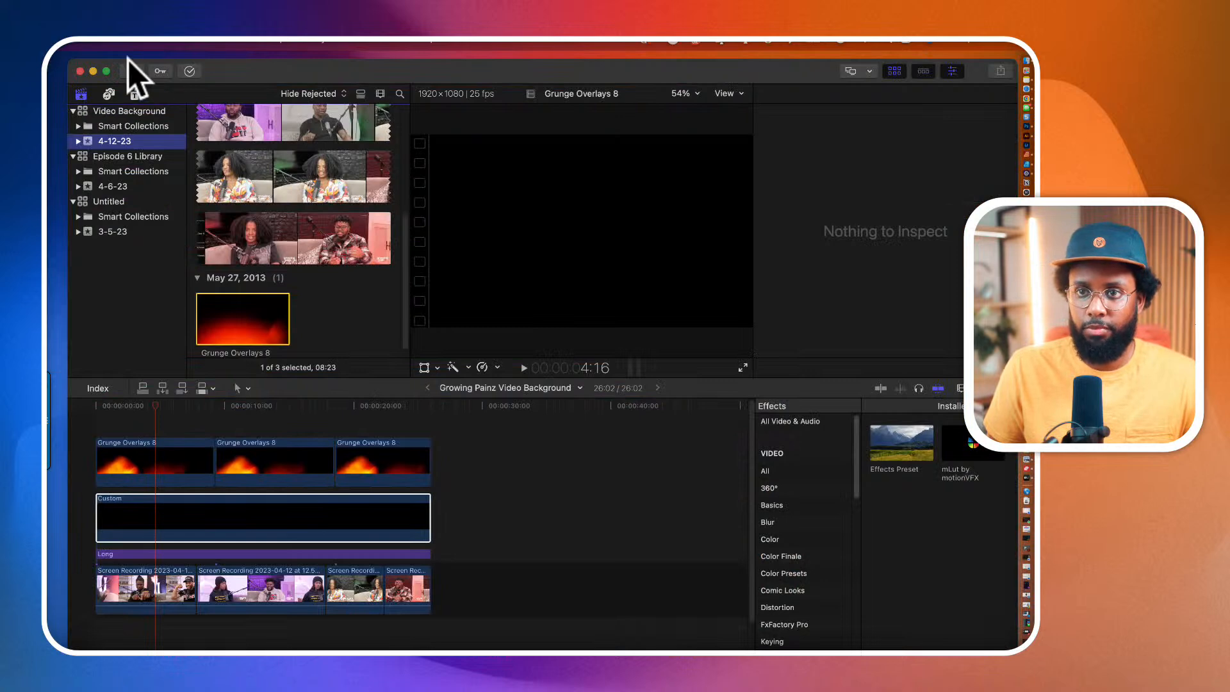
click(165, 44)
mouse_move(192, 62)
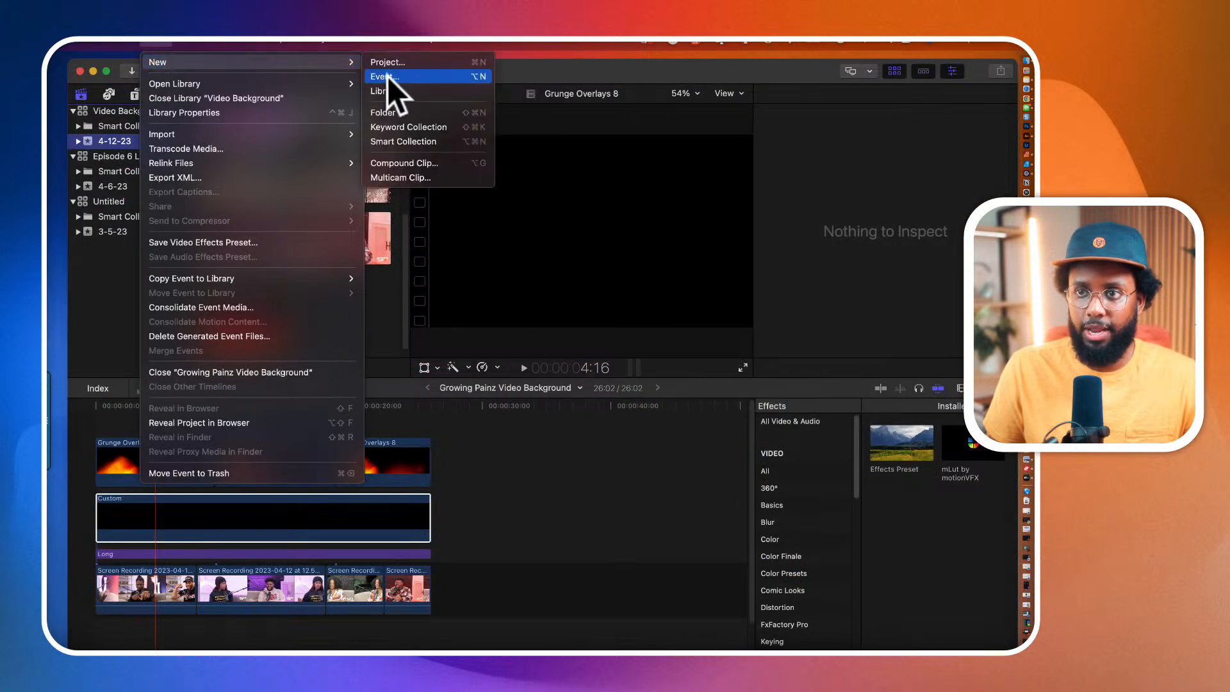
click(386, 91)
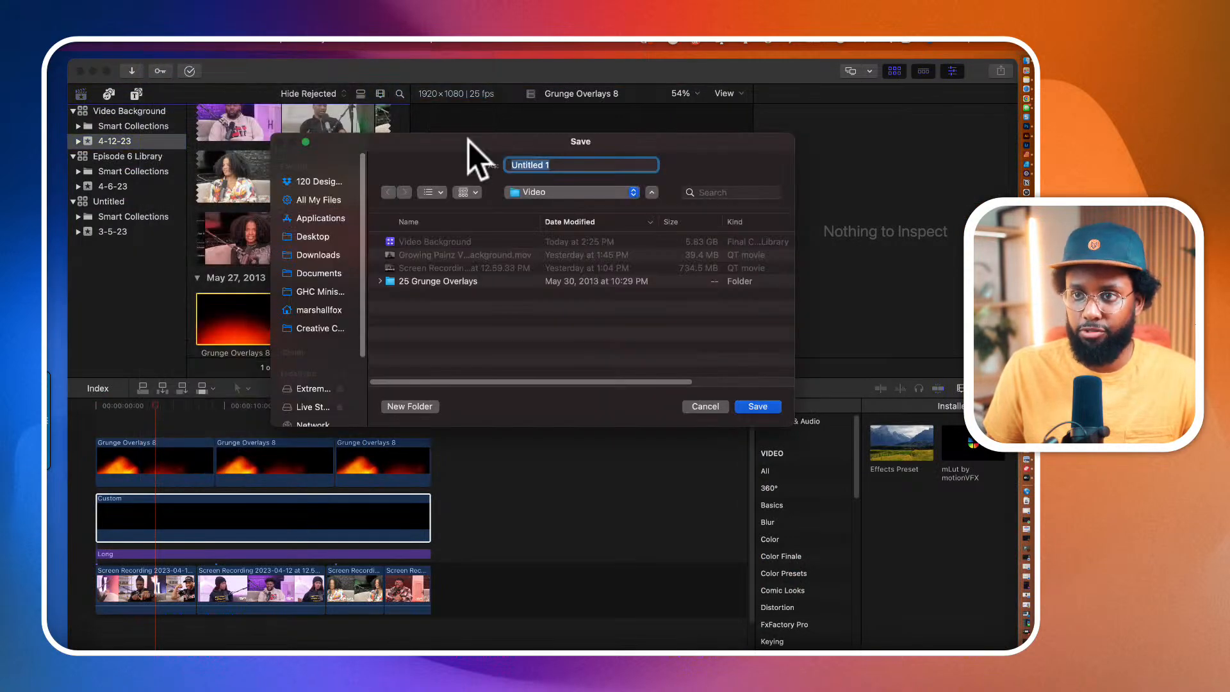
Step: Choose the Extreme SSD drive as the save location for the new library
click(529, 191)
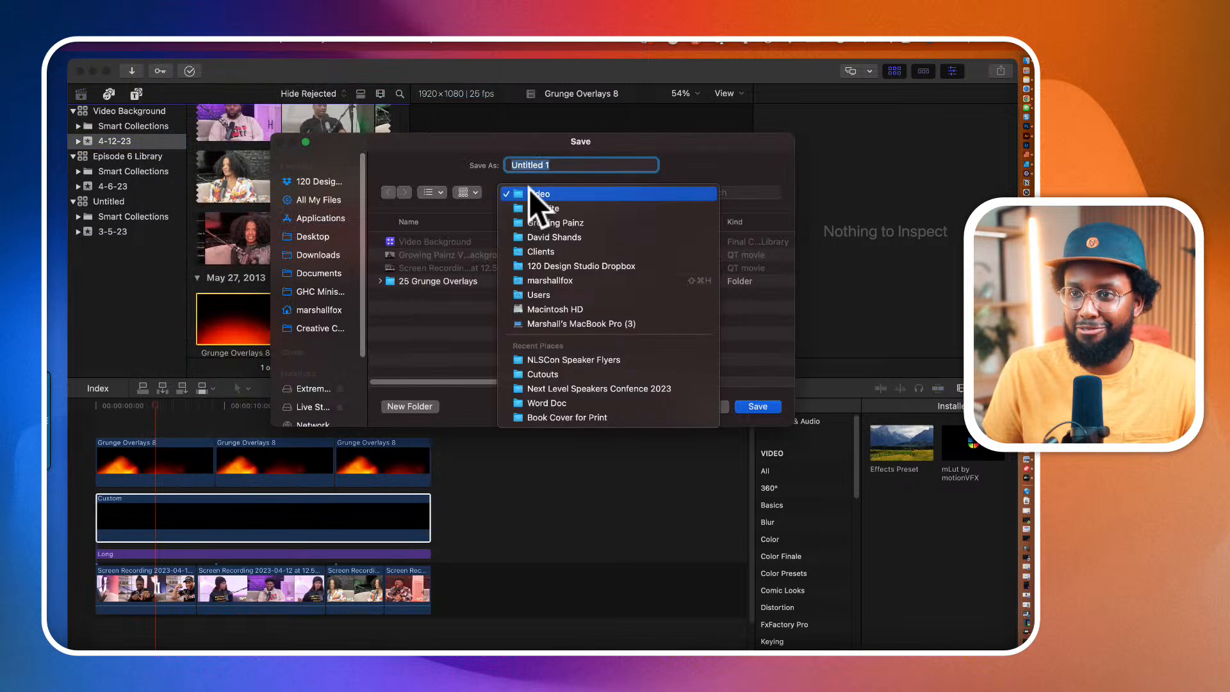
click(330, 344)
scroll(330, 344, down, 2)
click(306, 353)
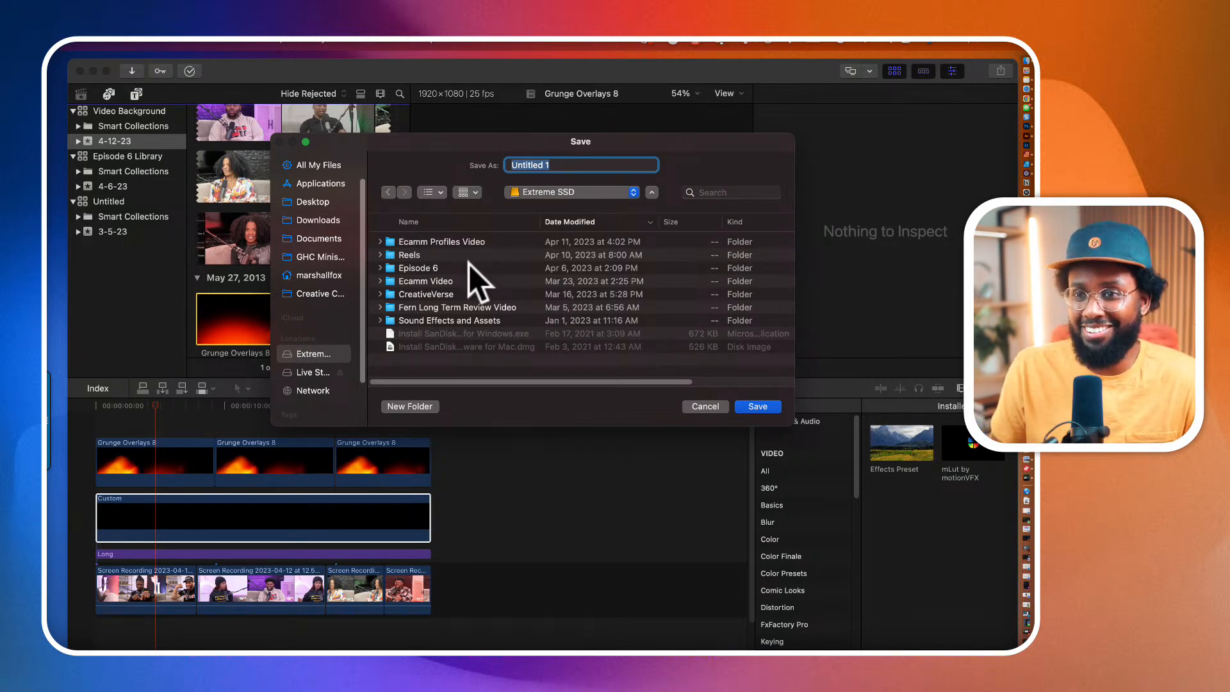
click(450, 245)
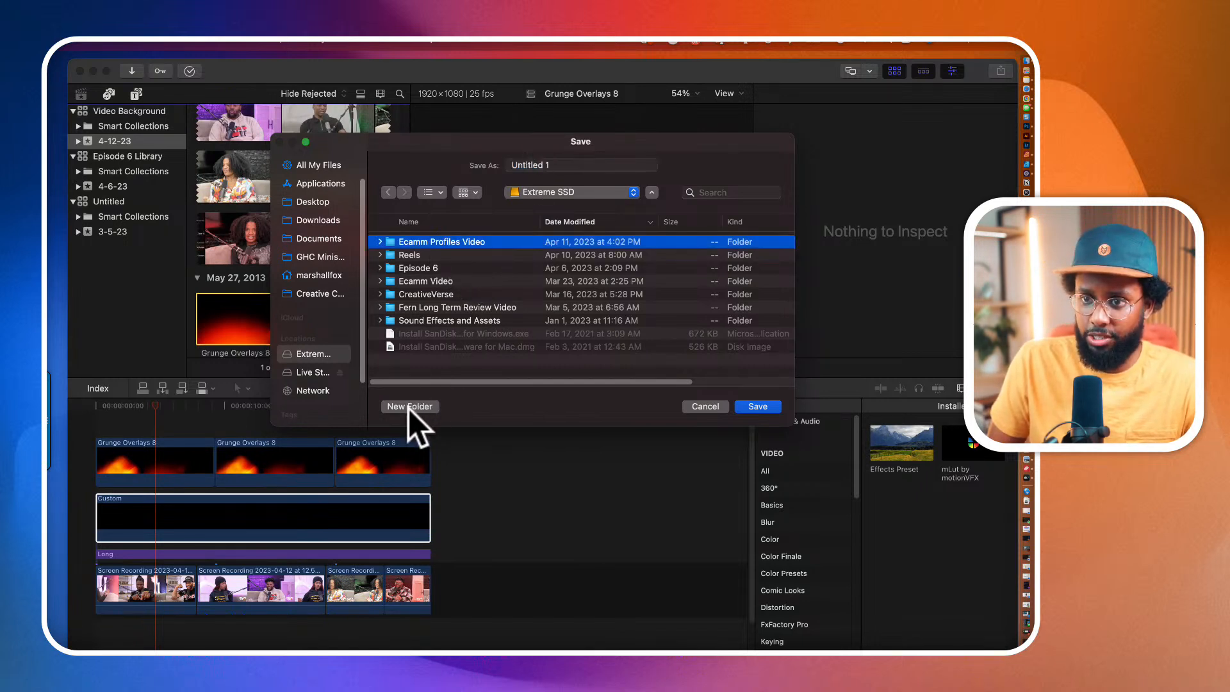
Step: Create a new folder named "Ecamm Animated Overlays Library" on the Extreme SSD
click(409, 407)
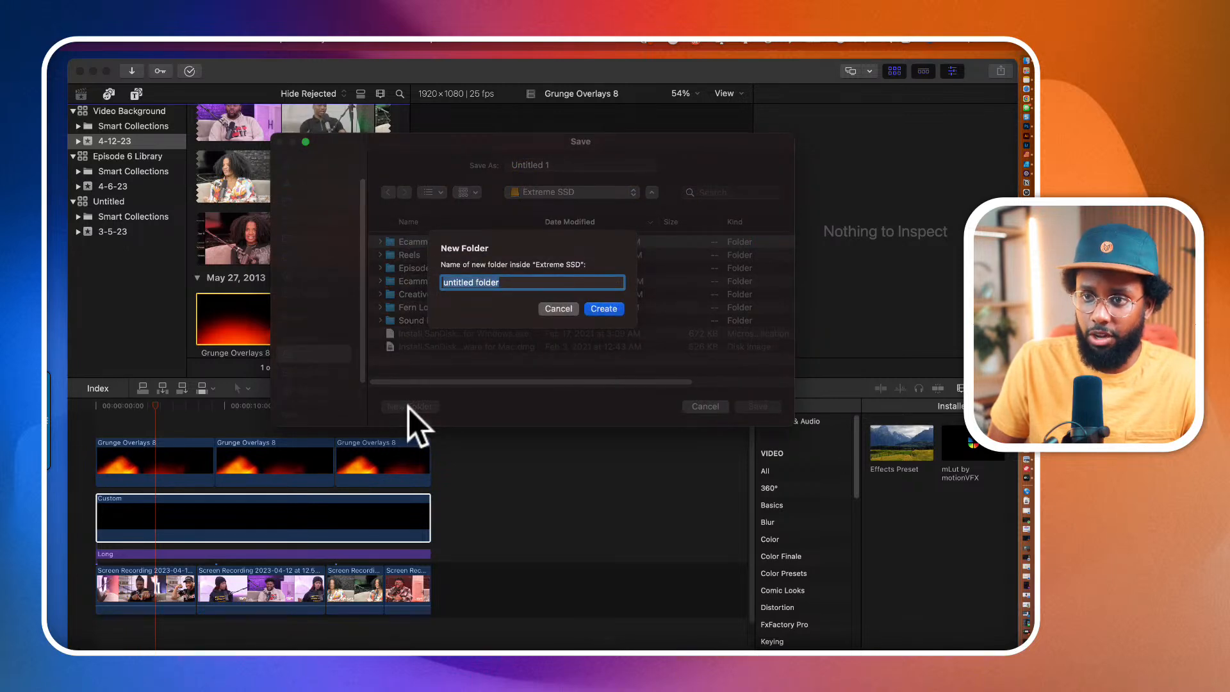
text(Ecamm Liv)
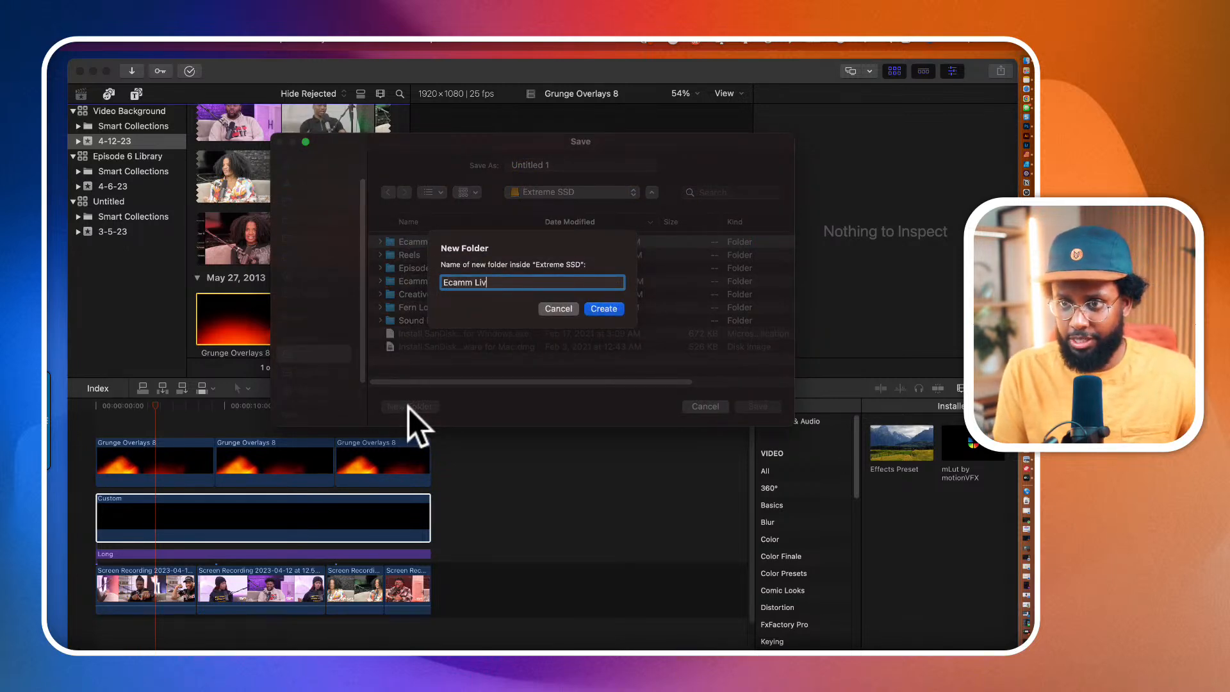
text(estream Libar)
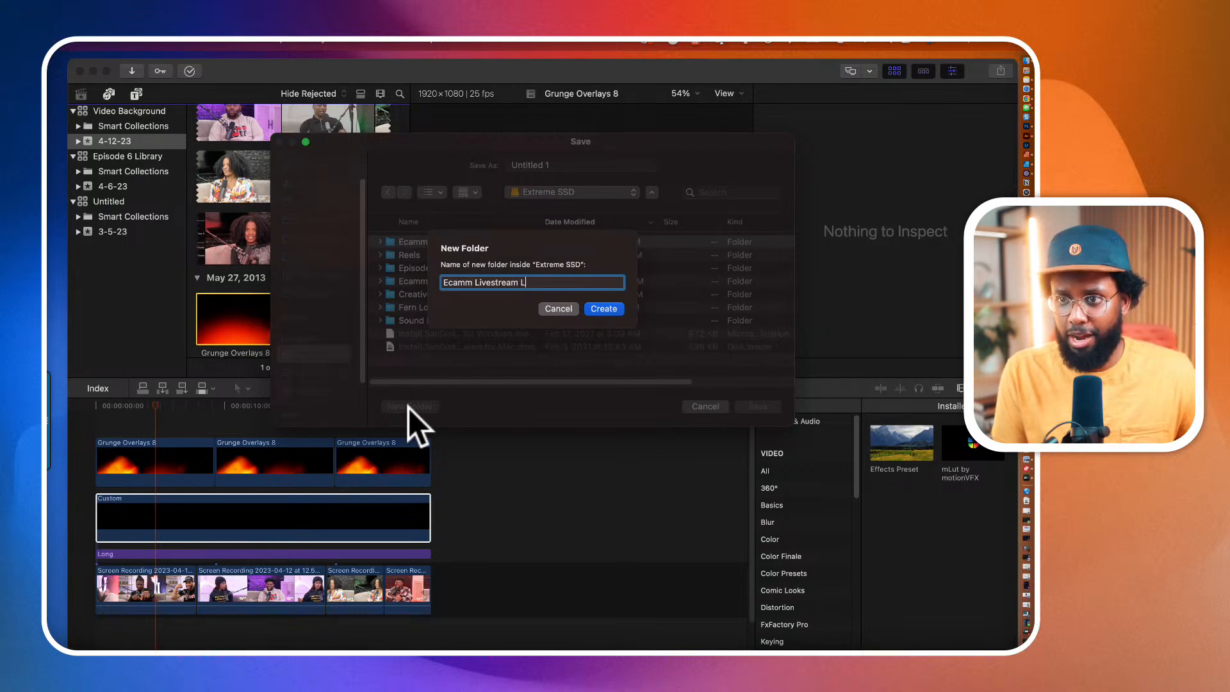
key(BackSpace)
key(BackSpace)
key(BackSpace)
key(BackSpace)
key(BackSpace)
key(BackSpace)
key(BackSpace)
key(BackSpace)
key(BackSpace)
key(BackSpace)
key(BackSpace)
key(BackSpace)
key(BackSpace)
key(BackSpace)
key(BackSpace)
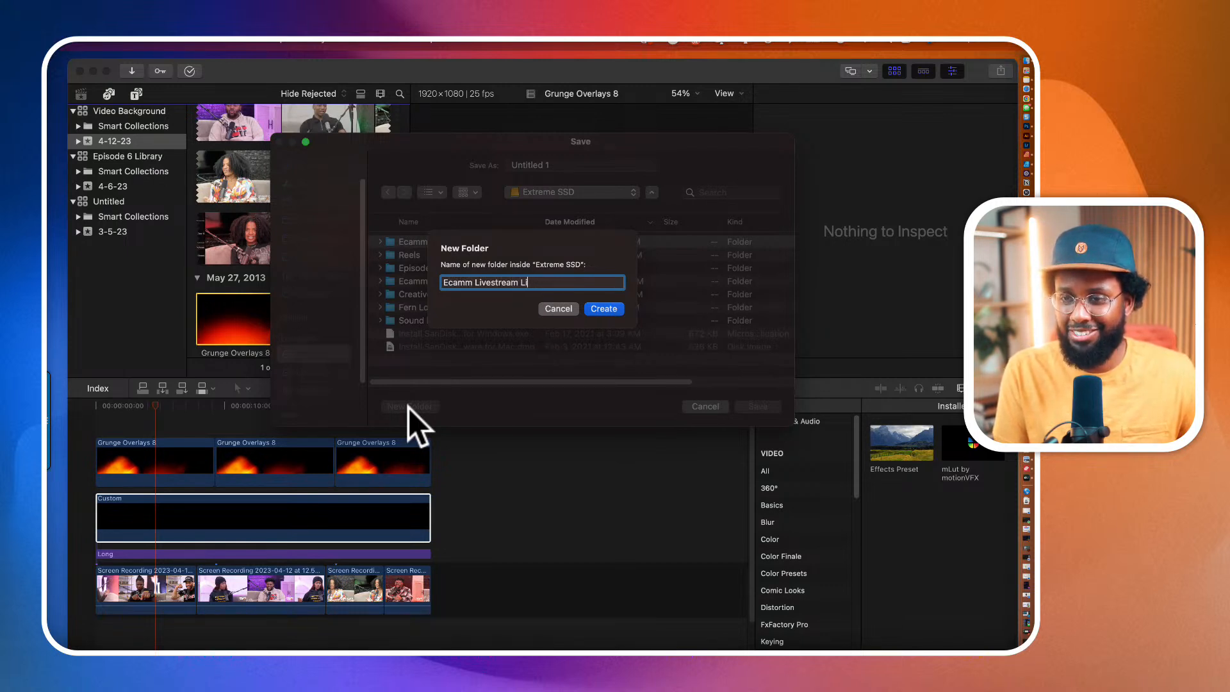
key(BackSpace)
text(Animat)
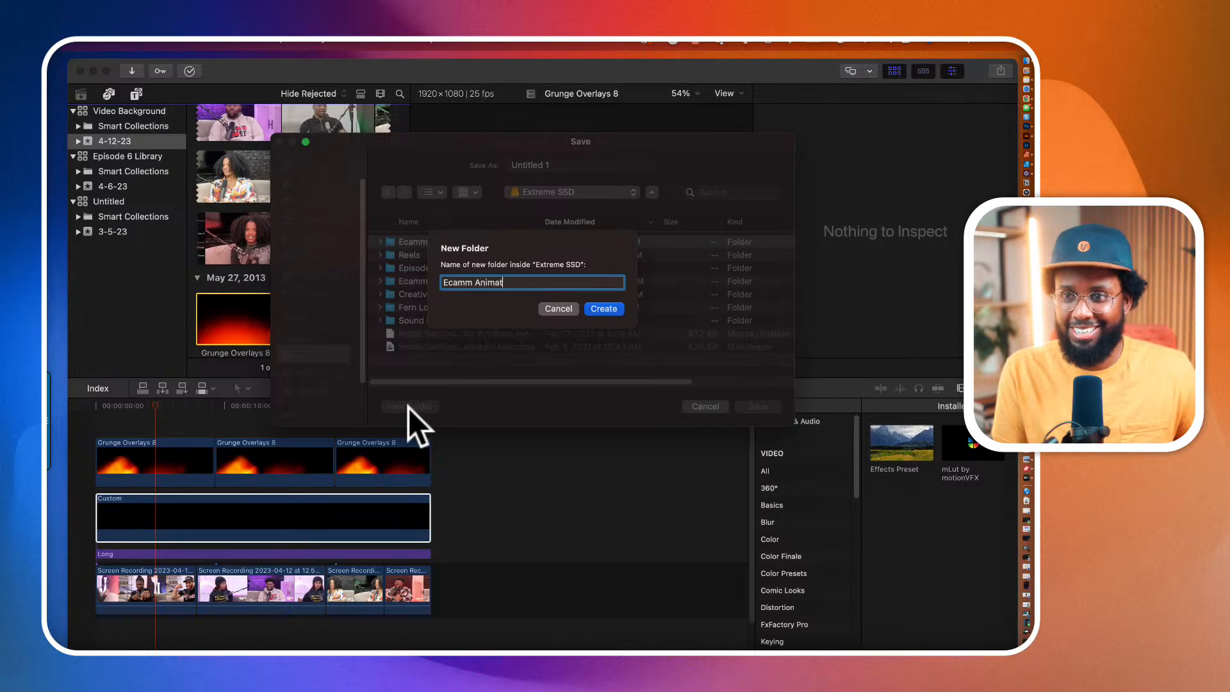
text(ed Overlays Library)
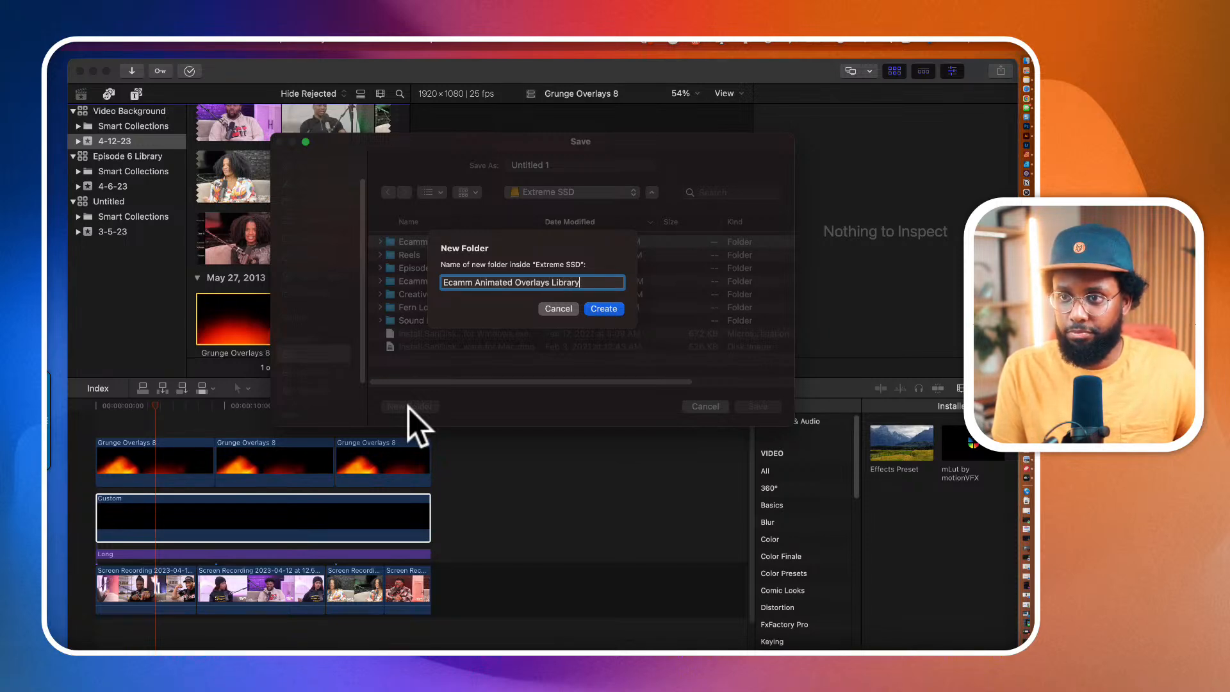
key(Return)
Step: Name the library "Ecamm Animated Overlays Library" and save it in the new folder
click(557, 164)
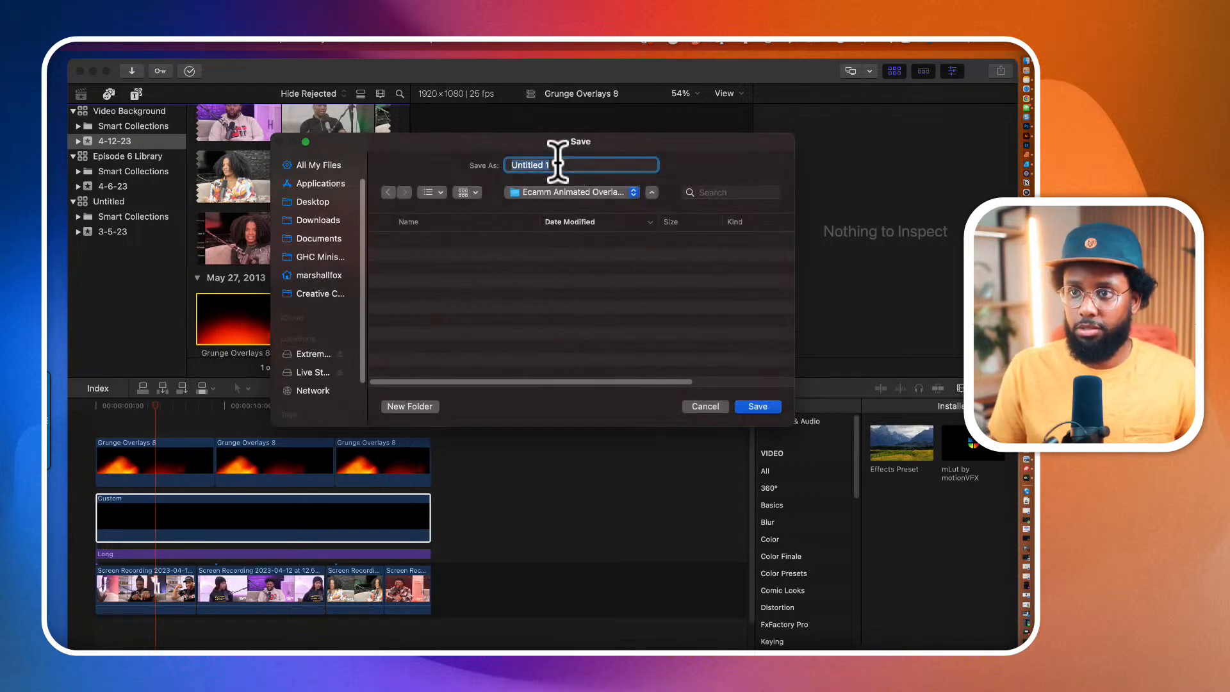
text(Ecam)
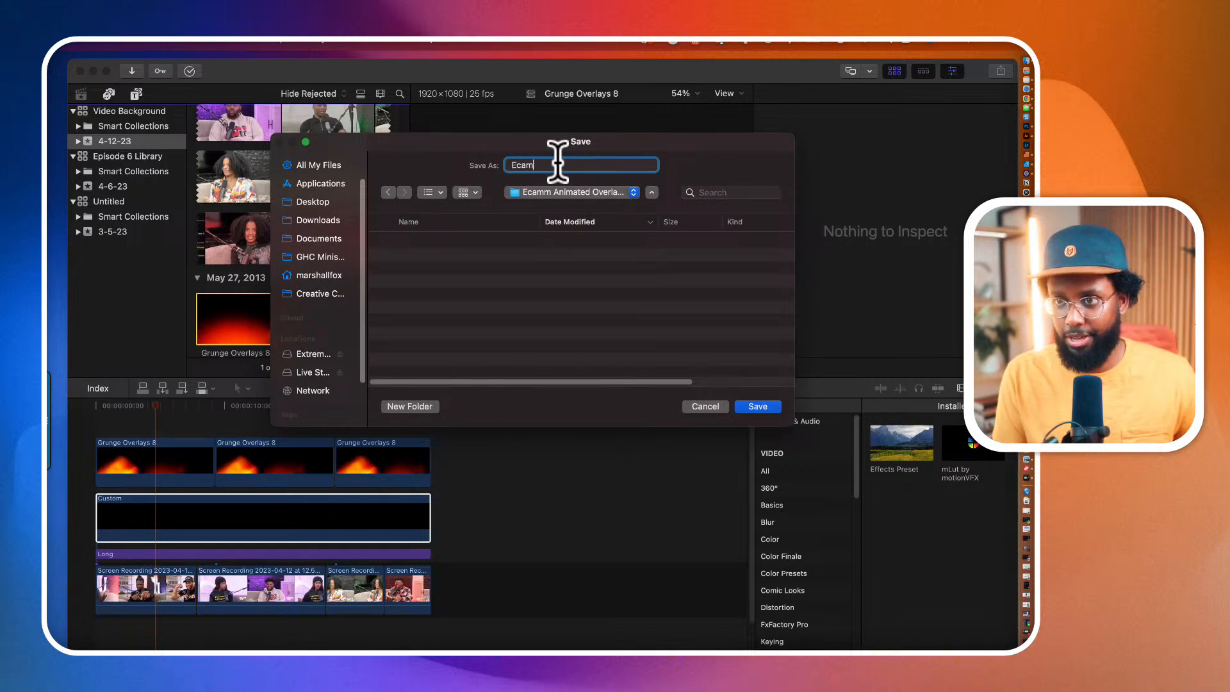
text(m Animated )
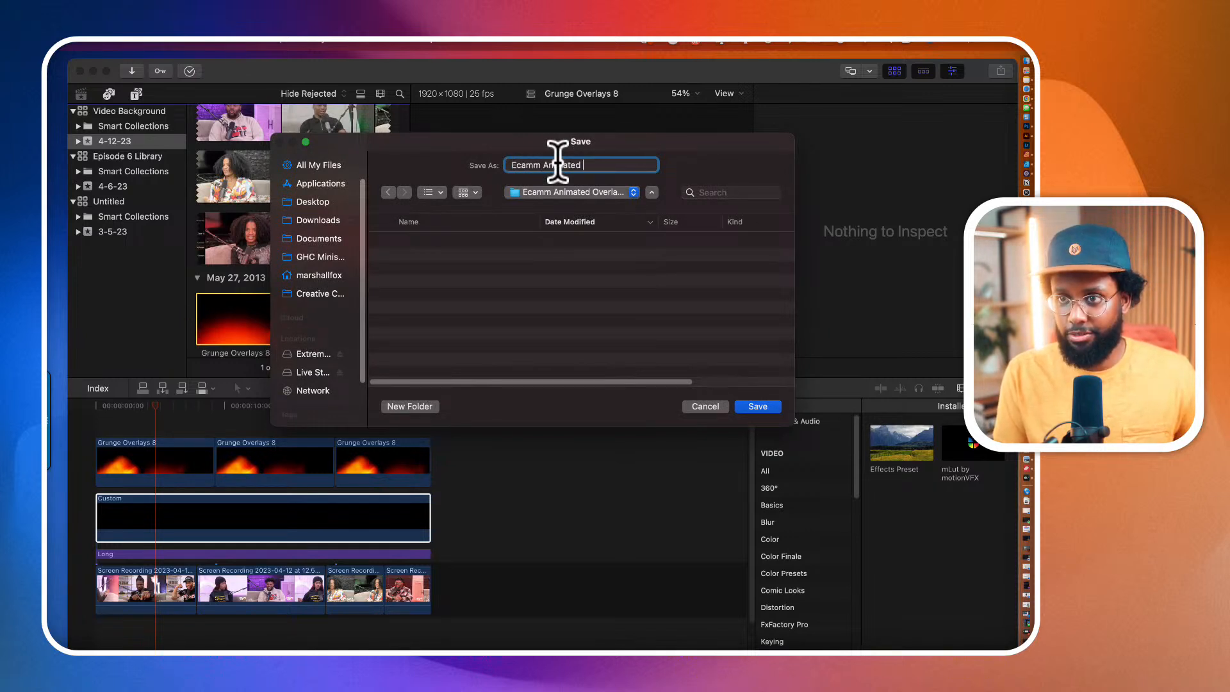
text(Overlays Library)
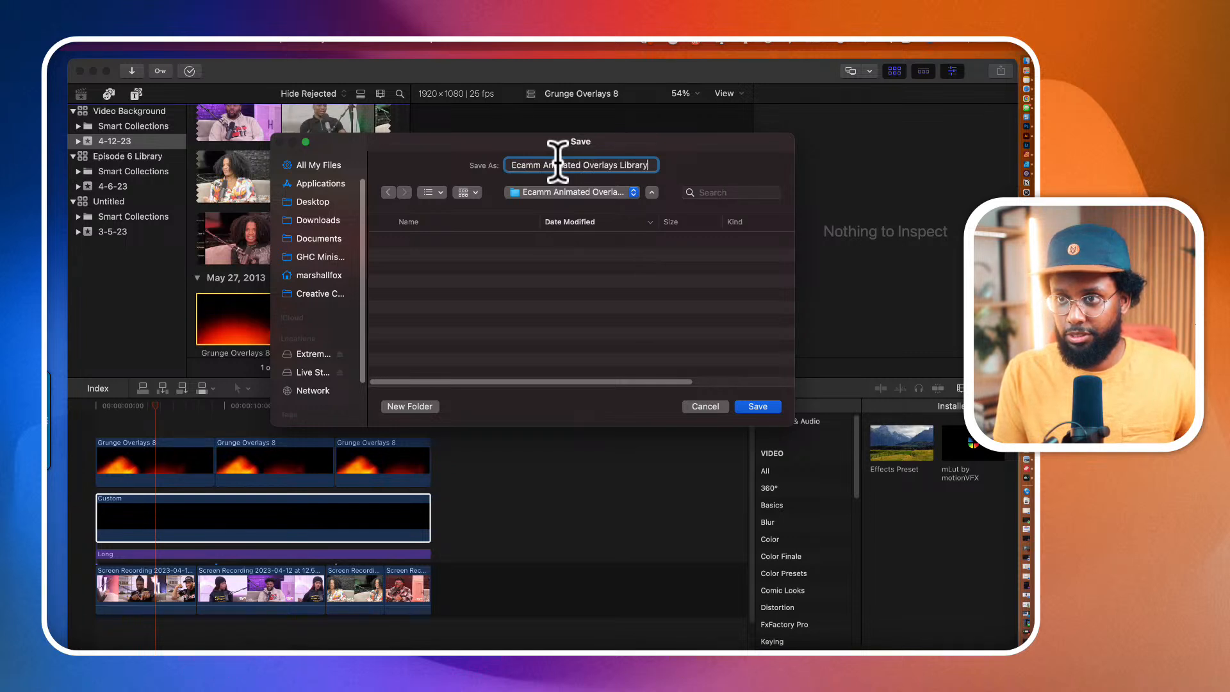
key(Return)
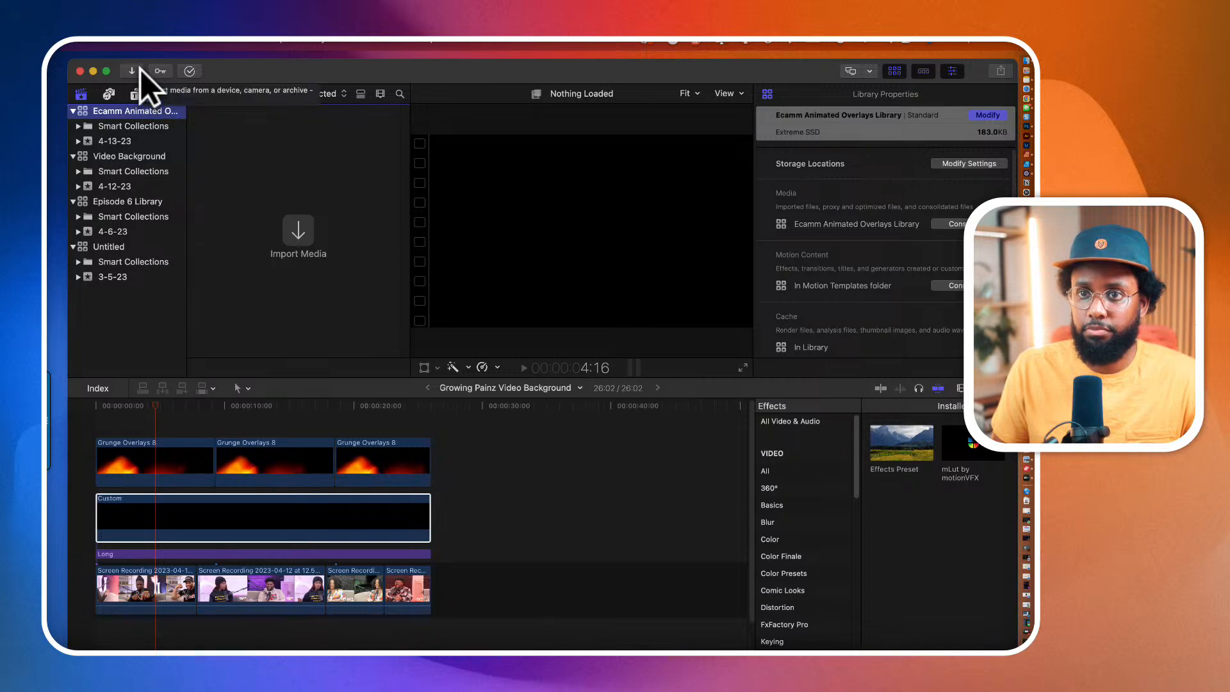
Step: Switch to Finder, open the Media folder inside Episode 6 on the Extreme SSD, then preview and copy Me.mp4
click(169, 41)
mouse_move(164, 61)
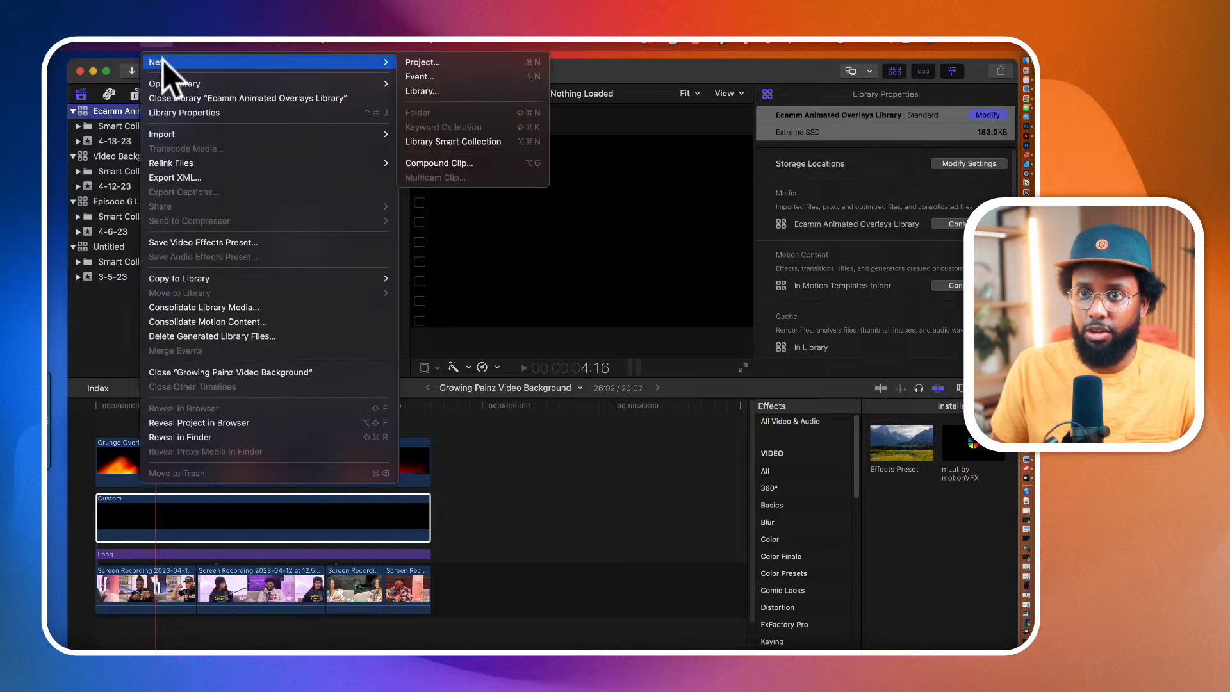
click(1026, 59)
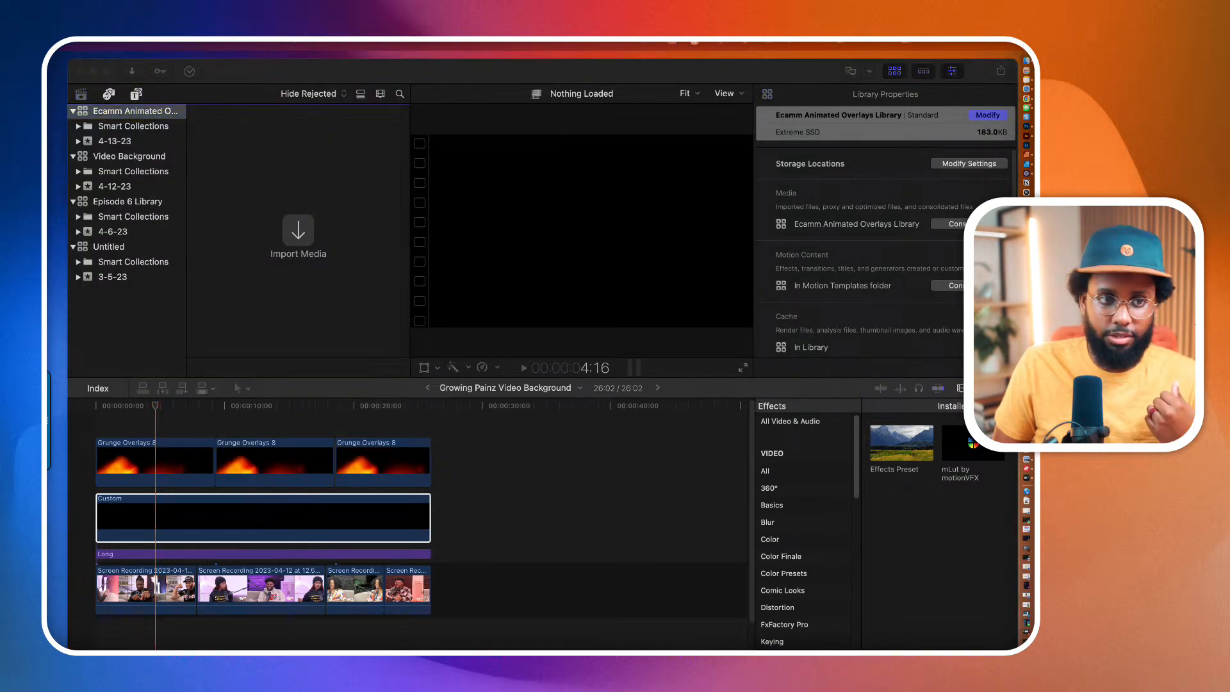
drag(796, 263, 427, 250)
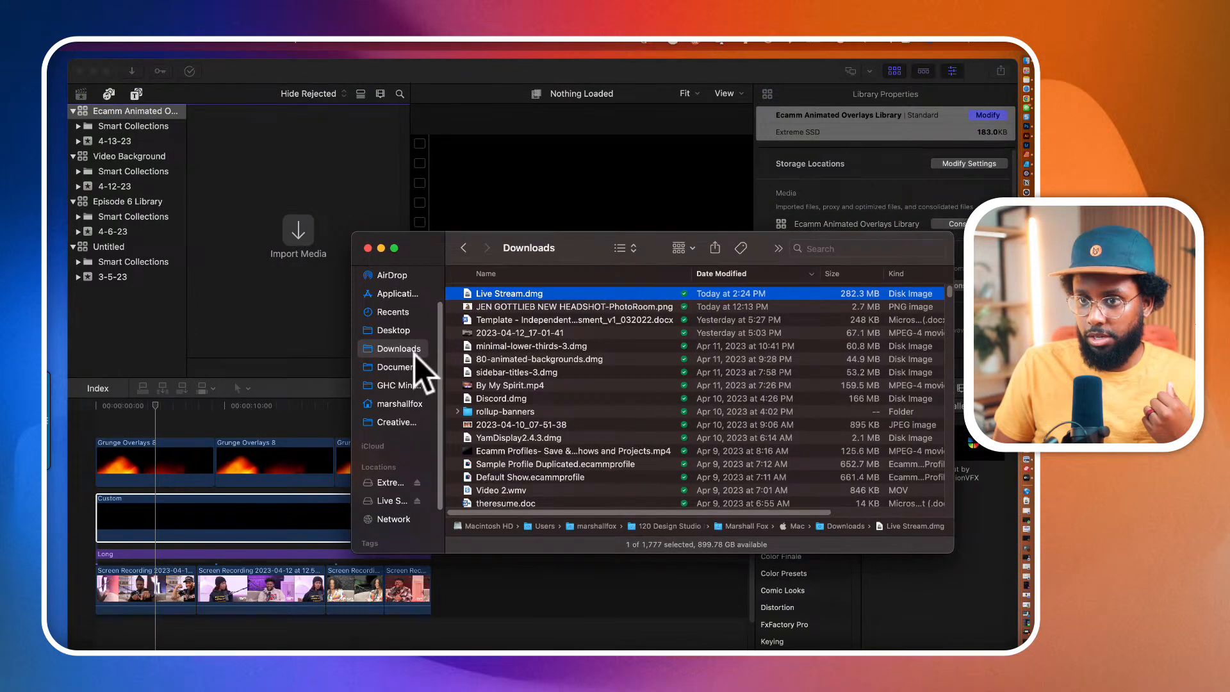
click(393, 482)
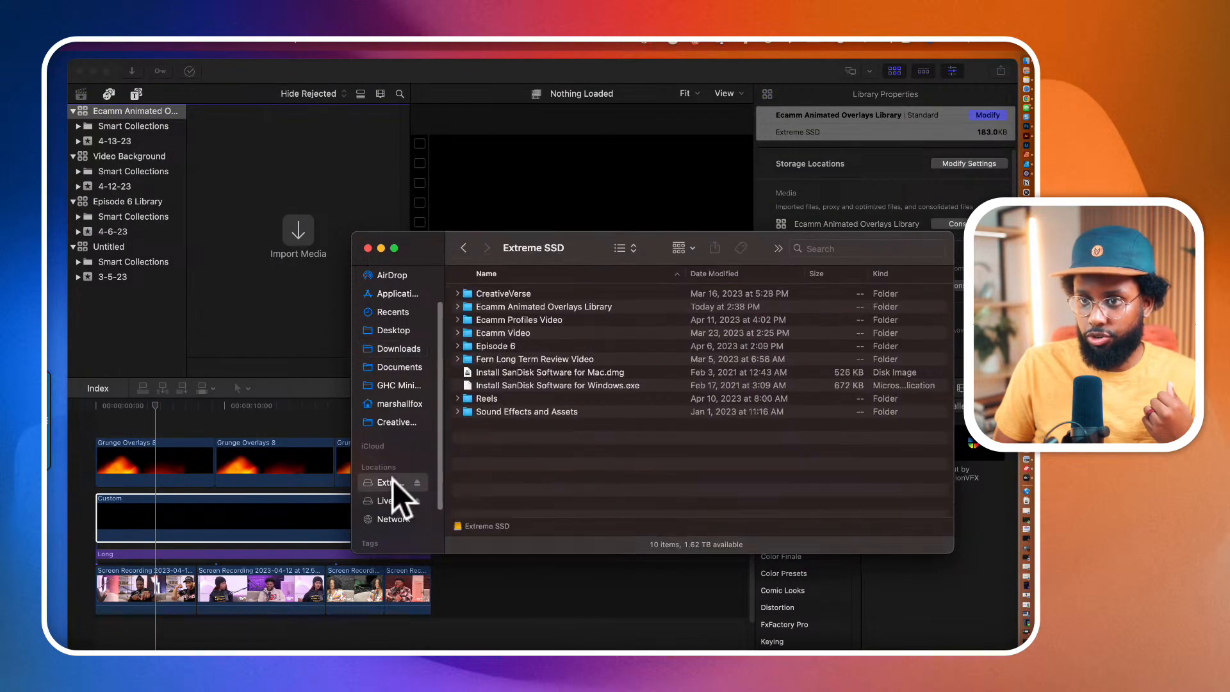
double_click(513, 345)
double_click(520, 294)
click(519, 293)
click(514, 304)
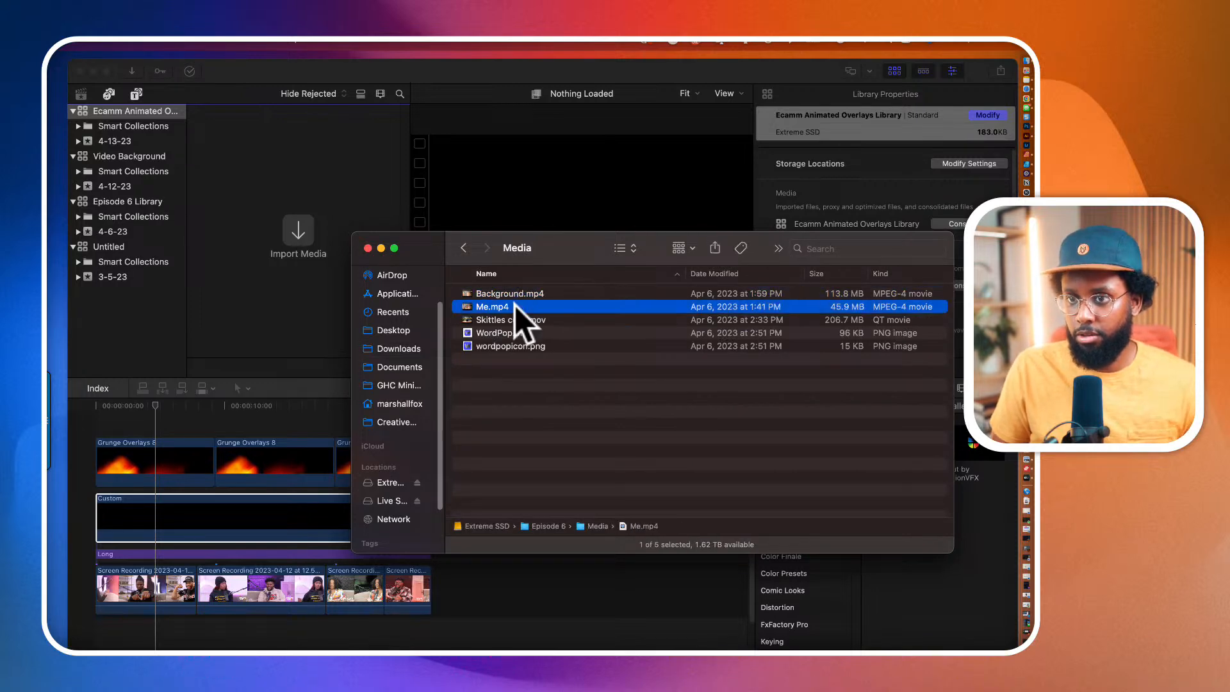
key(space)
key(space)
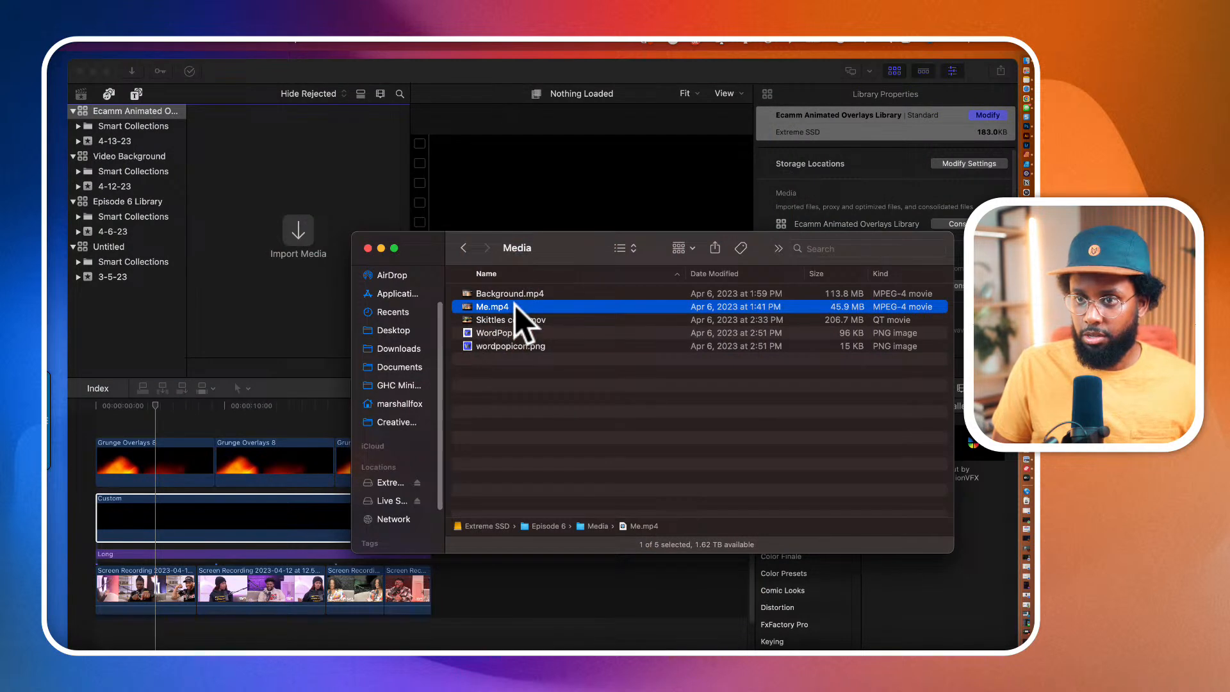
Step: Create a Media folder inside the Ecamm Animated Overlays Library folder on the Extreme SSD and paste Me.mp4 into it
click(389, 482)
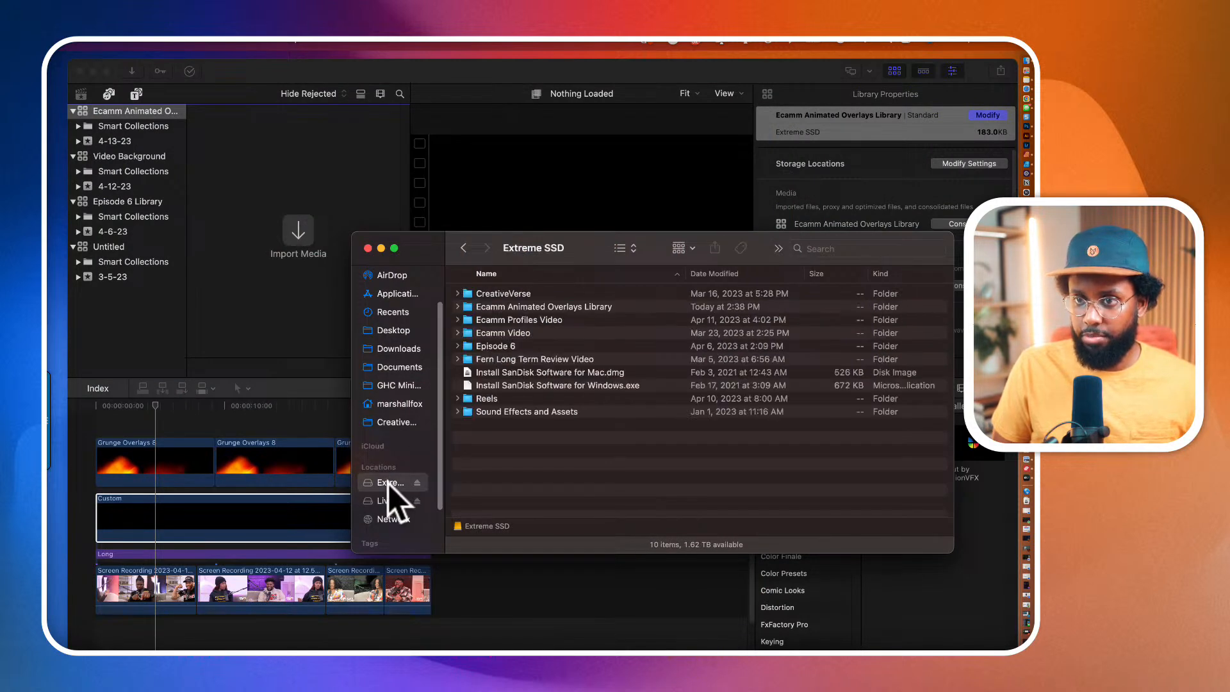
double_click(524, 306)
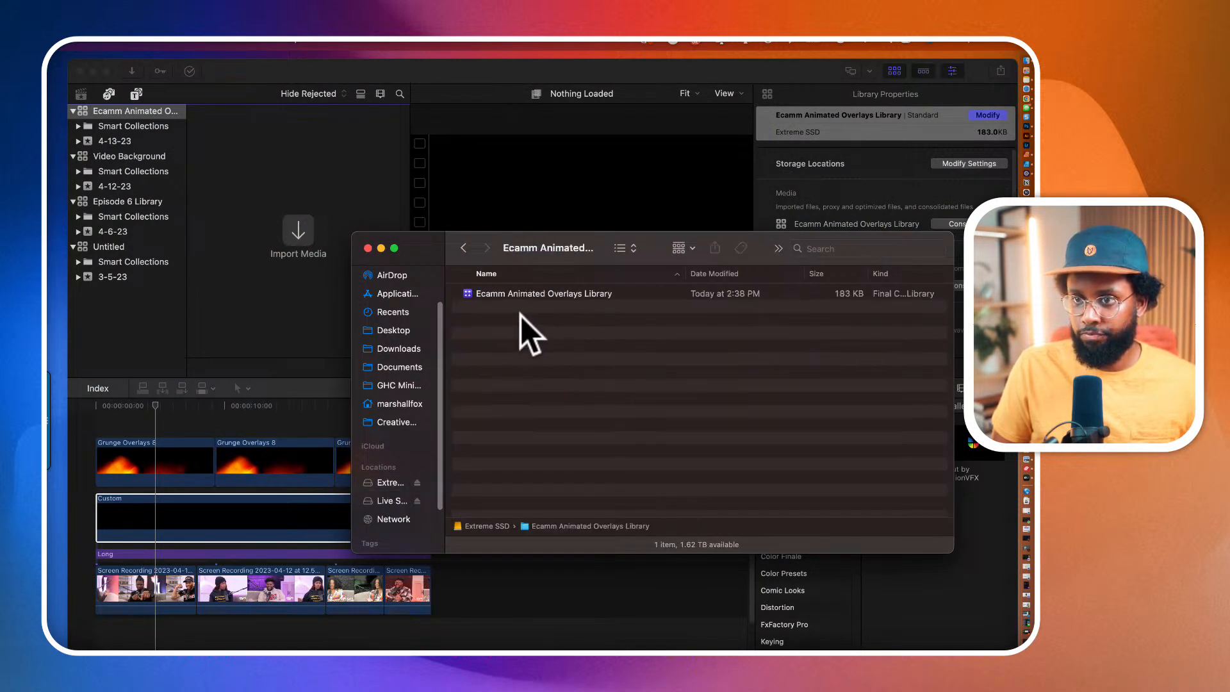
right_click(521, 317)
click(532, 318)
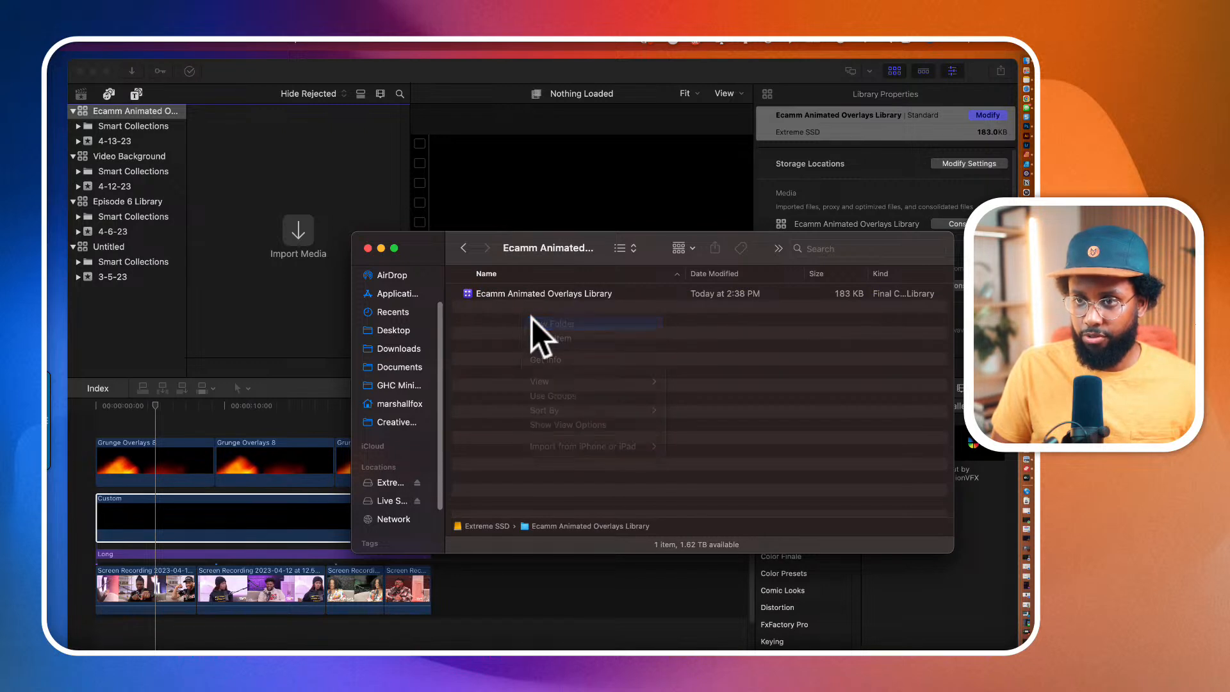
text(Media)
key(Return)
double_click(531, 306)
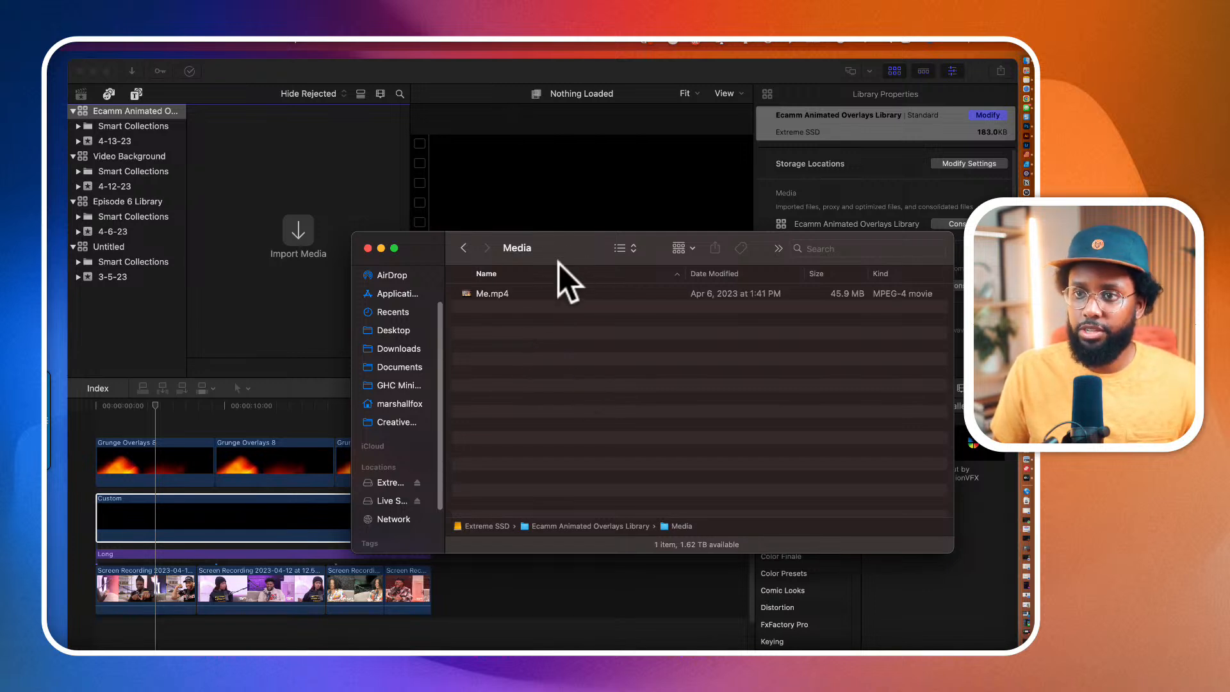
drag(546, 262, 518, 277)
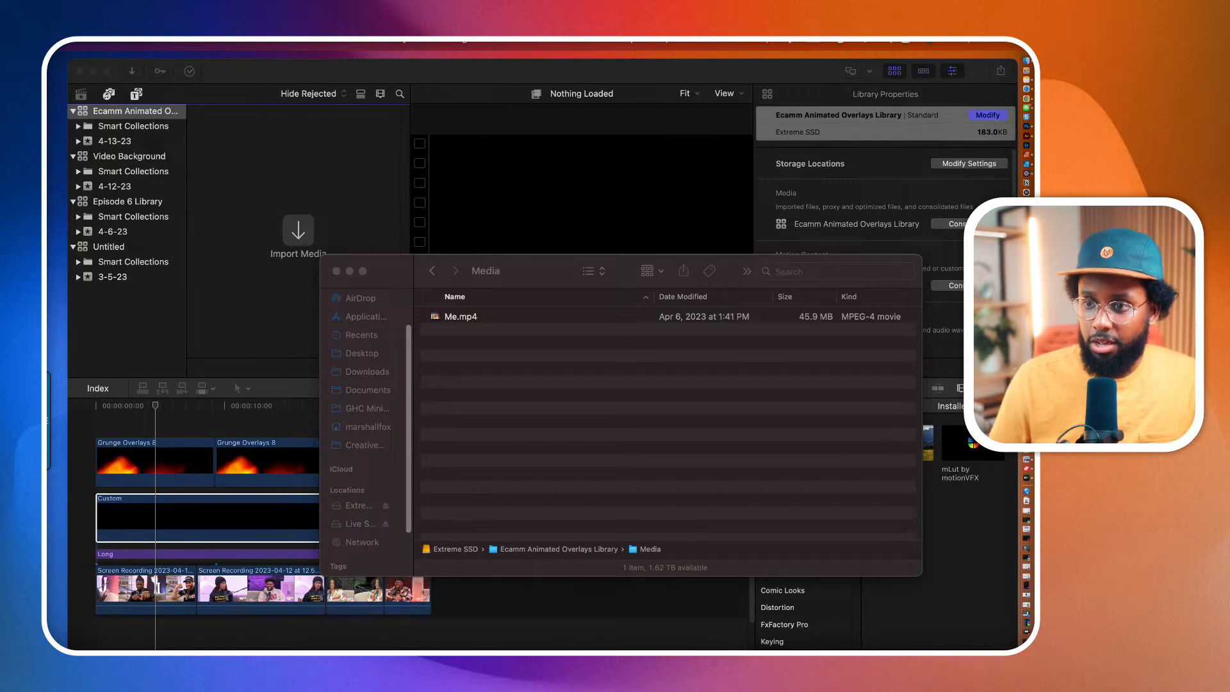
click(500, 636)
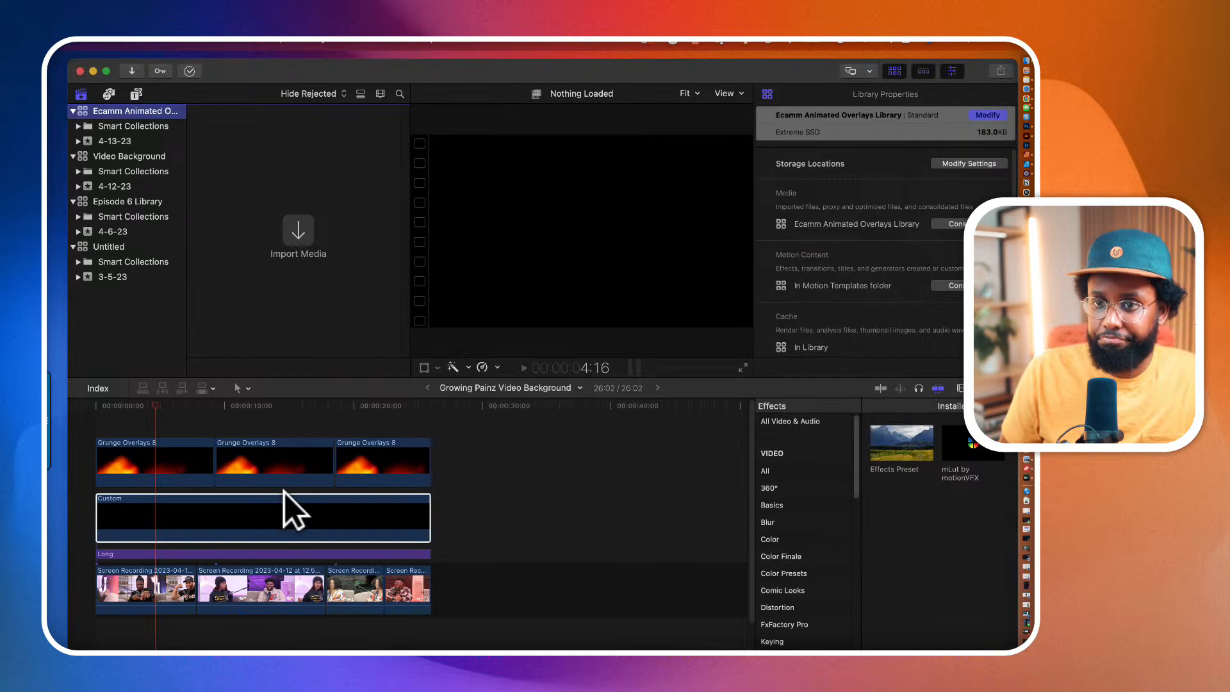
click(152, 42)
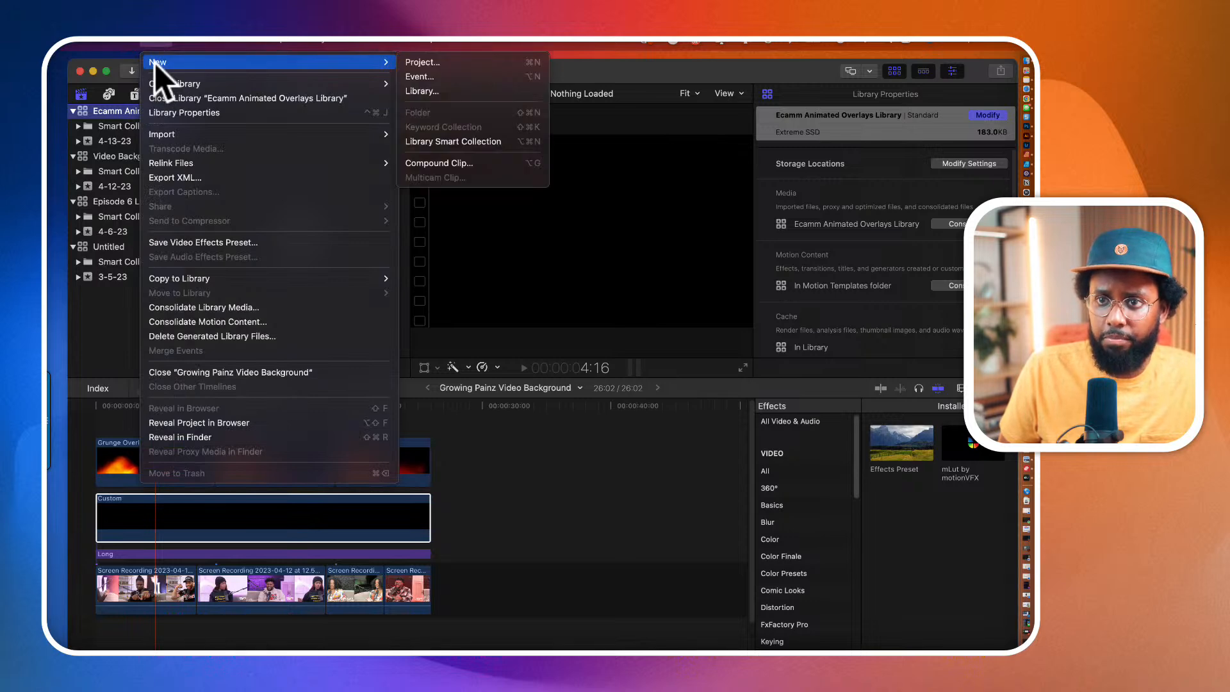
click(130, 76)
click(133, 72)
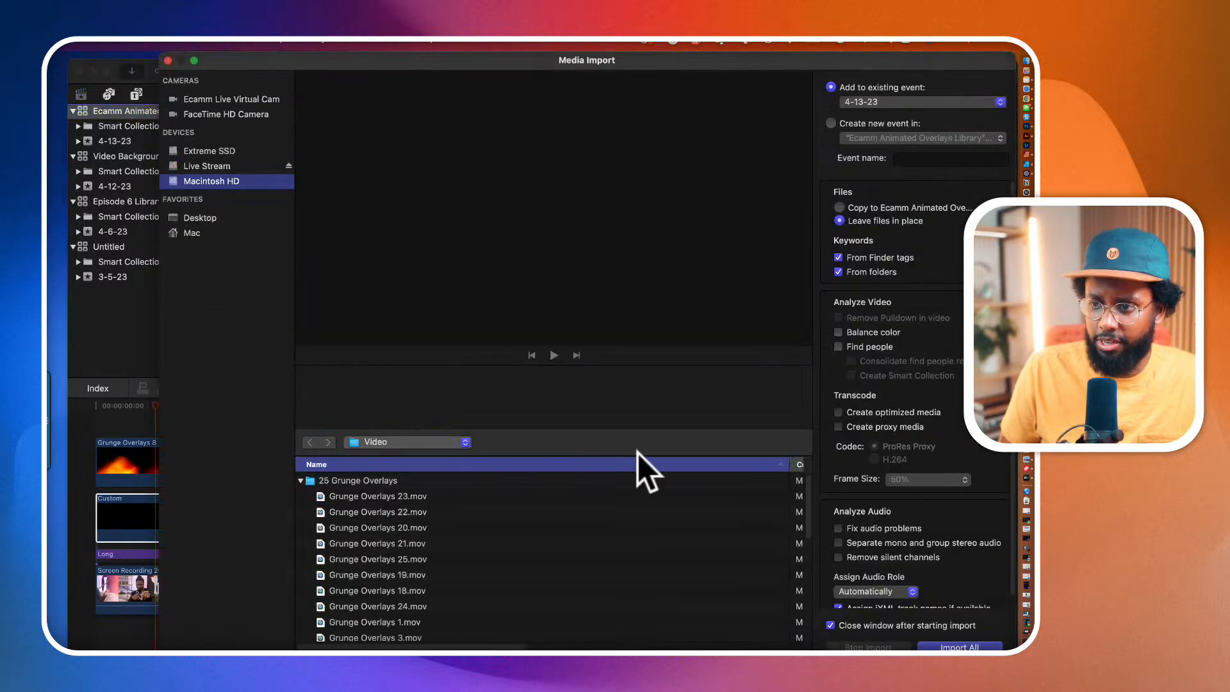
click(167, 60)
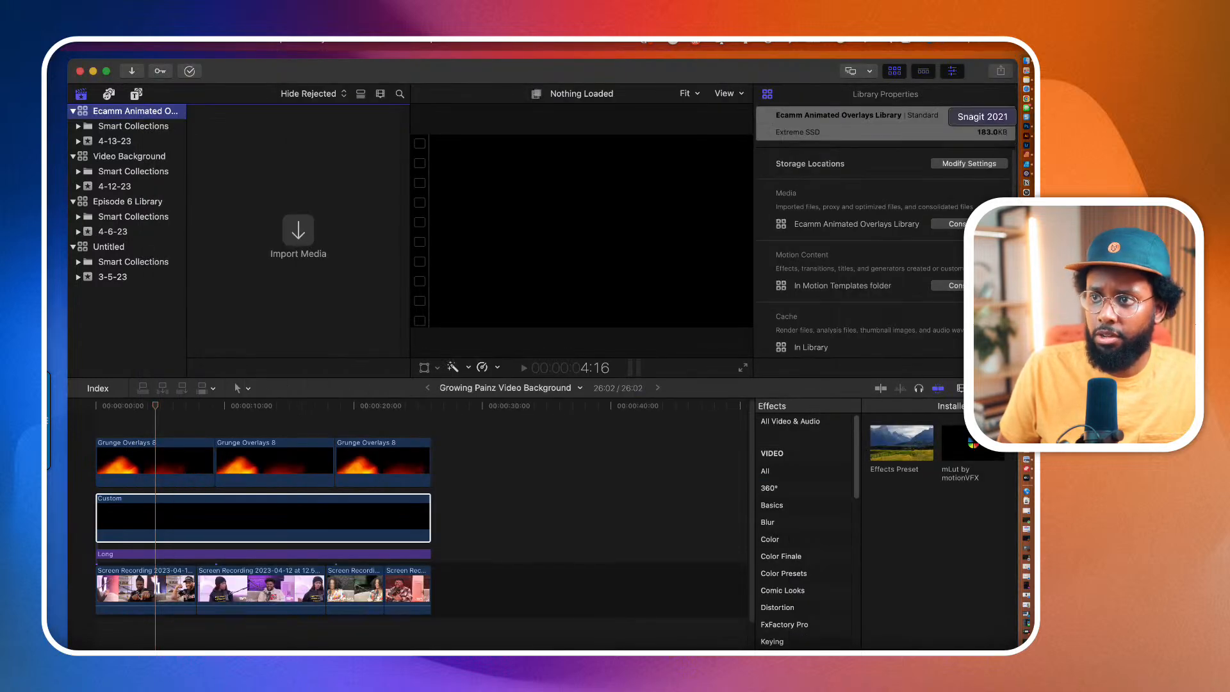
click(1027, 61)
click(466, 318)
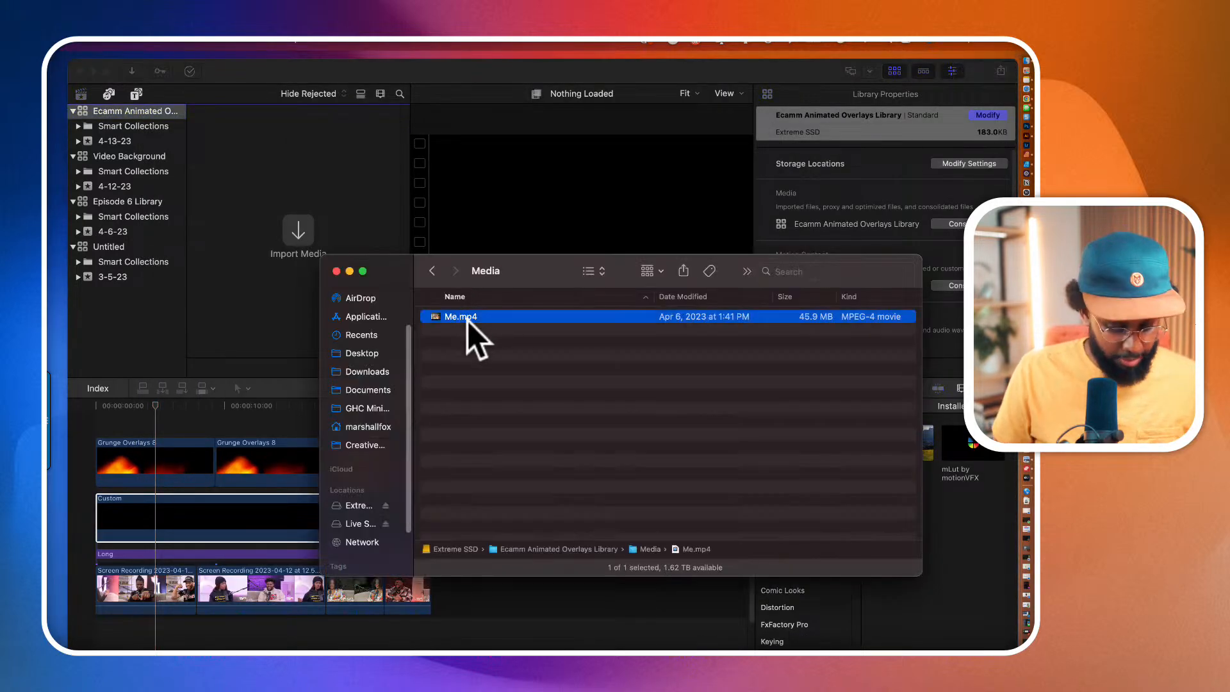
Step: Return to Final Cut Pro and import Me.mp4 from the new library's Media folder on the Extreme SSD into event 4-13-23
click(290, 318)
click(131, 71)
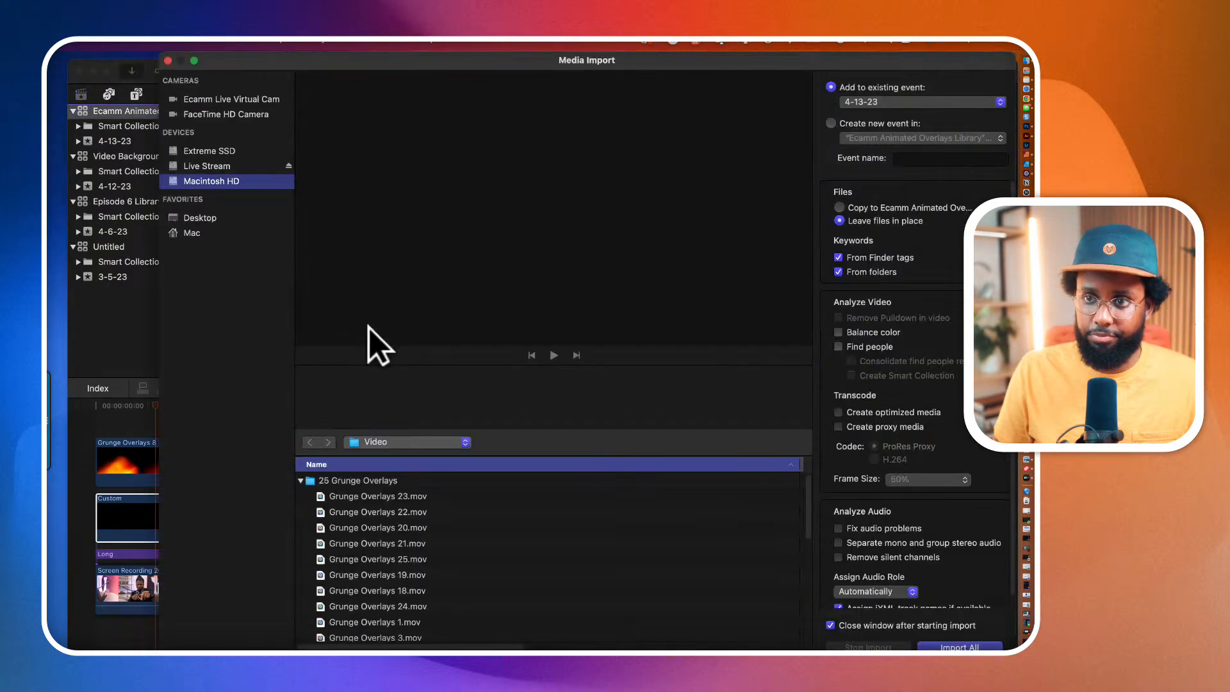
click(386, 443)
click(241, 424)
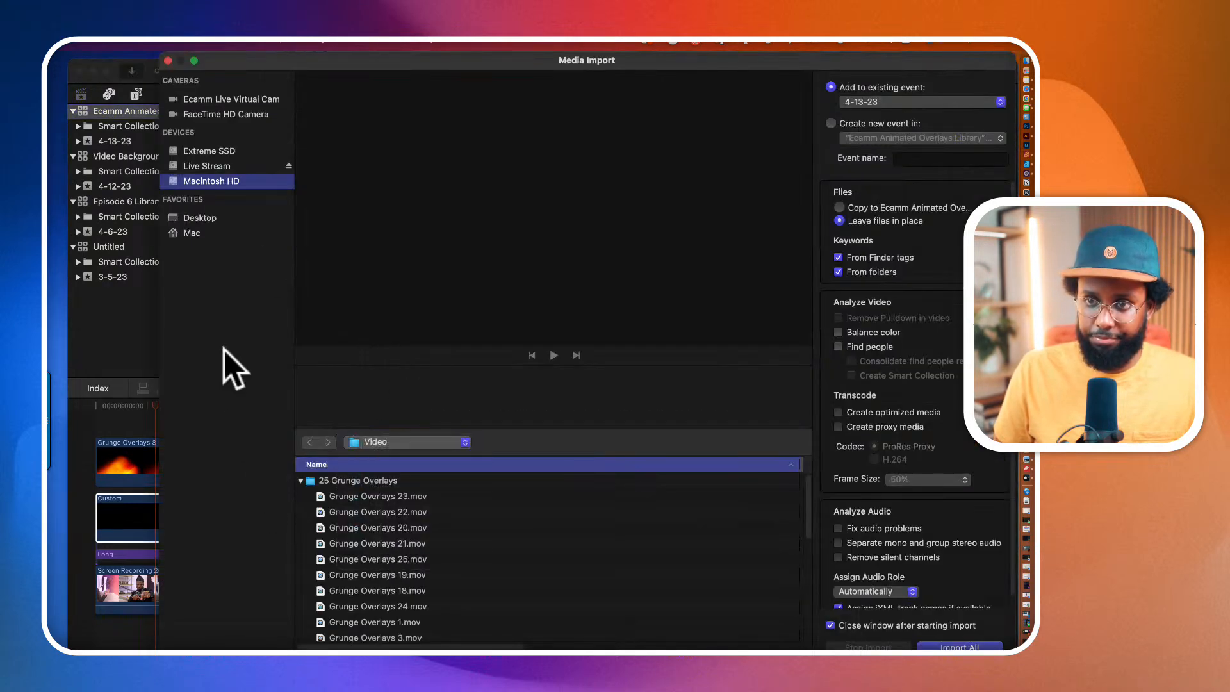
click(211, 151)
double_click(384, 496)
double_click(349, 491)
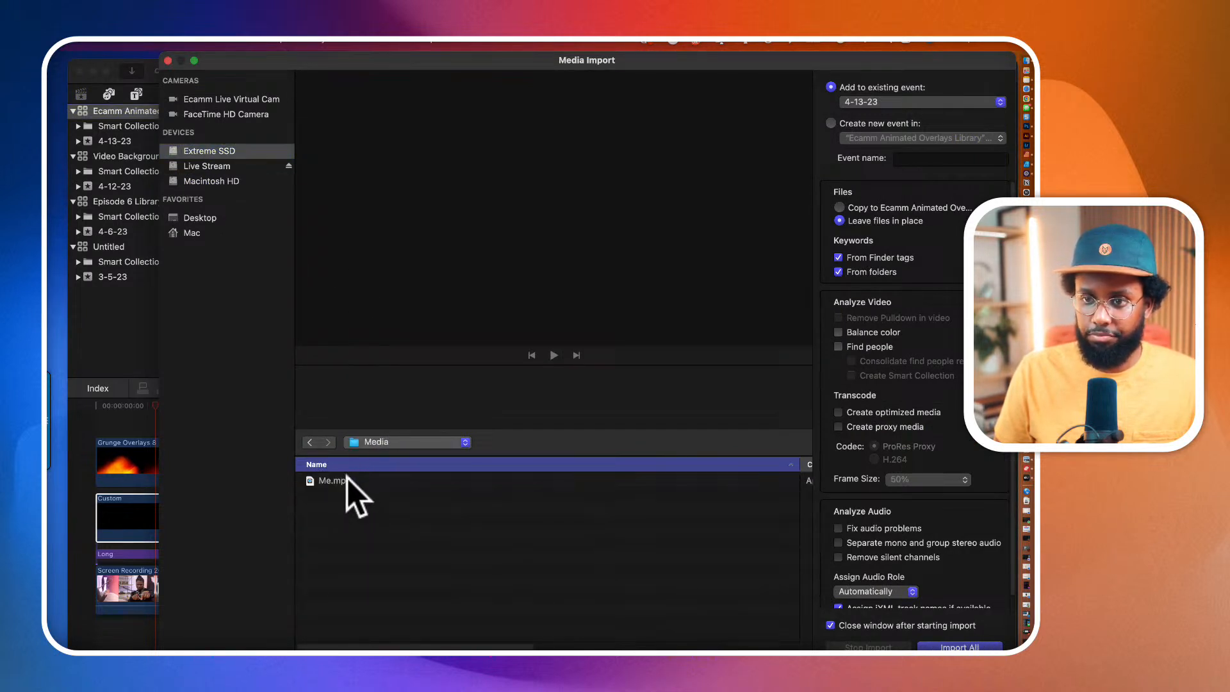
click(348, 485)
click(953, 646)
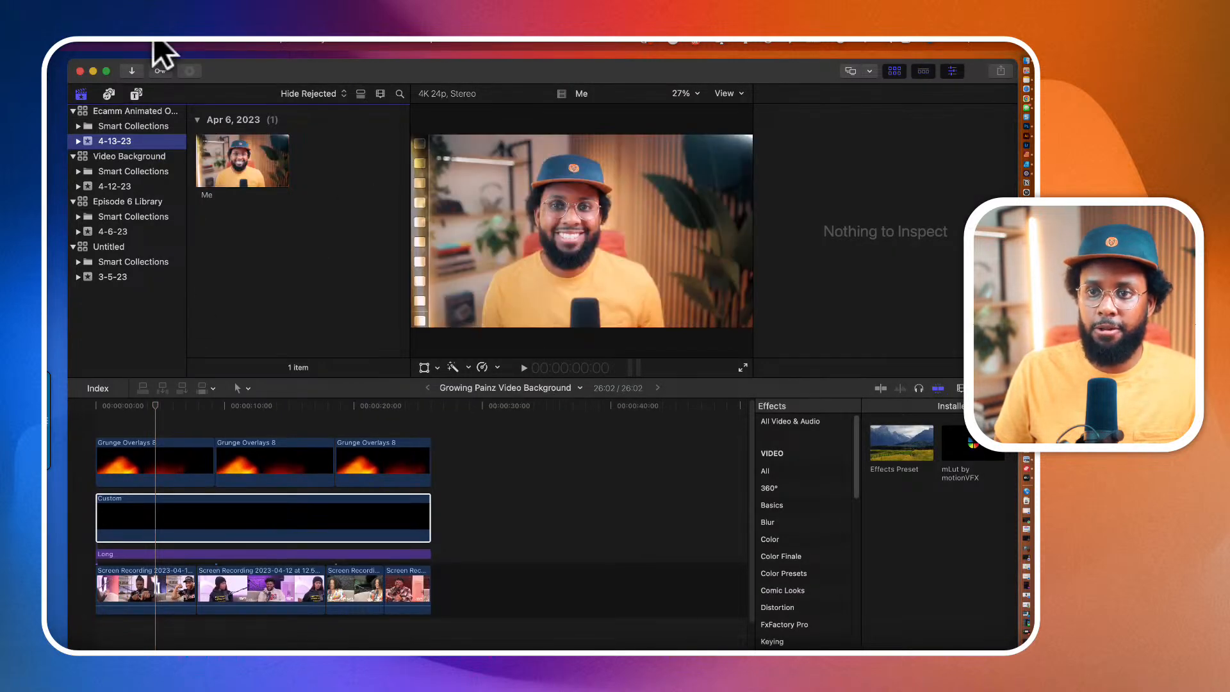
Step: Create a 1080p HD 24p project named "Episode 7 Project" in event 4-13-23 with Apple ProRes 422 rendering
mouse_move(192, 62)
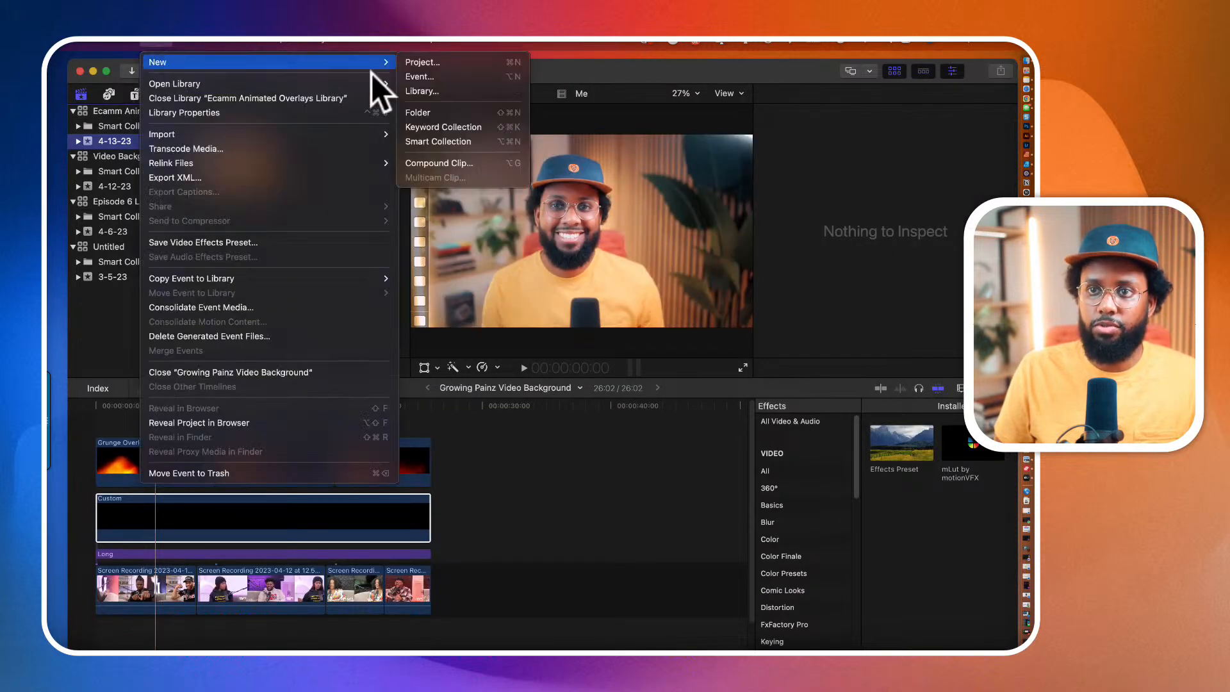
click(423, 60)
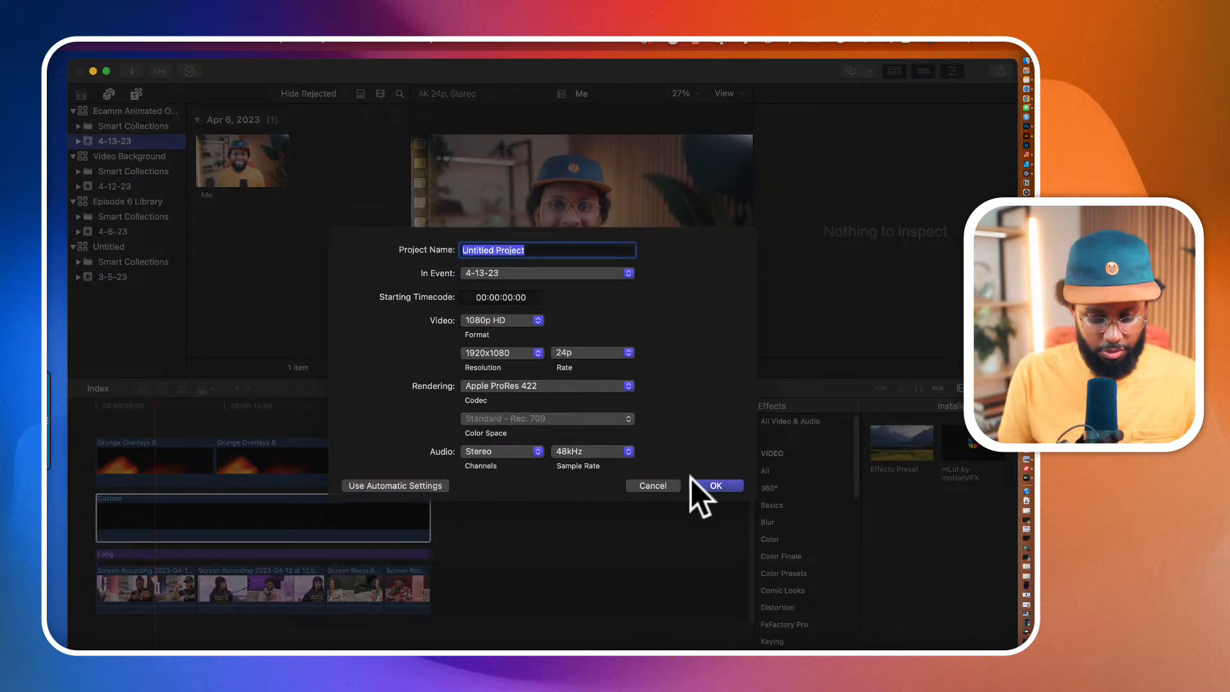
text(Episod)
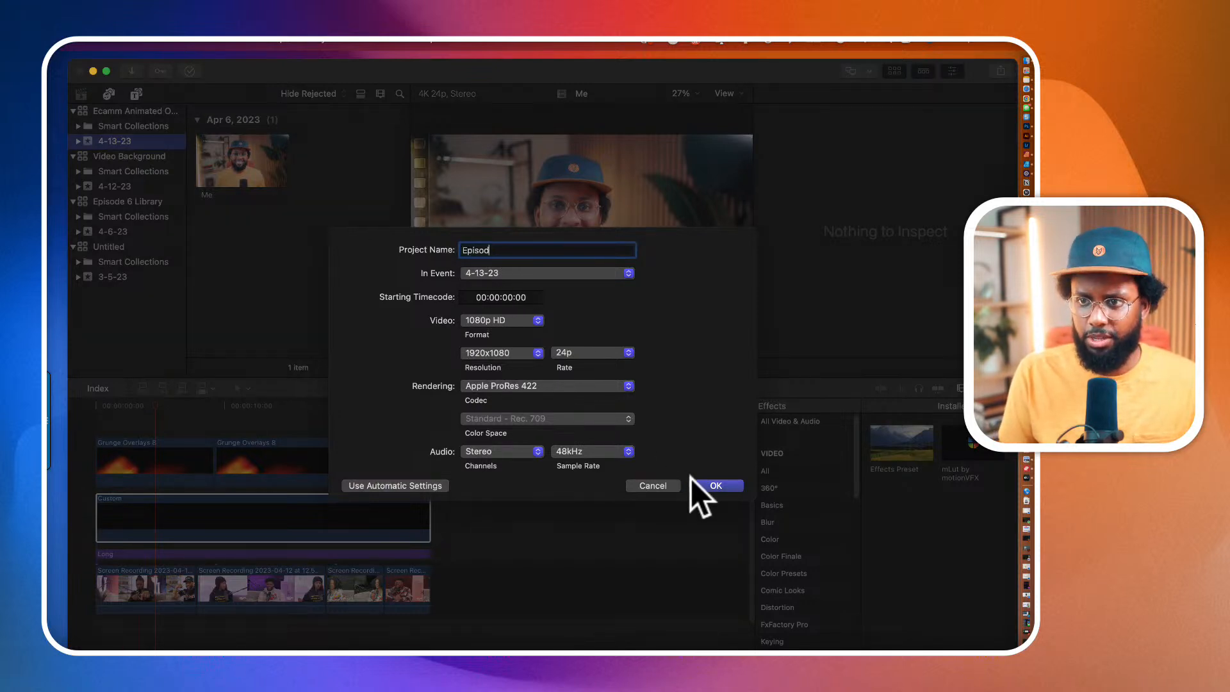
text(e 7 Project)
key(Return)
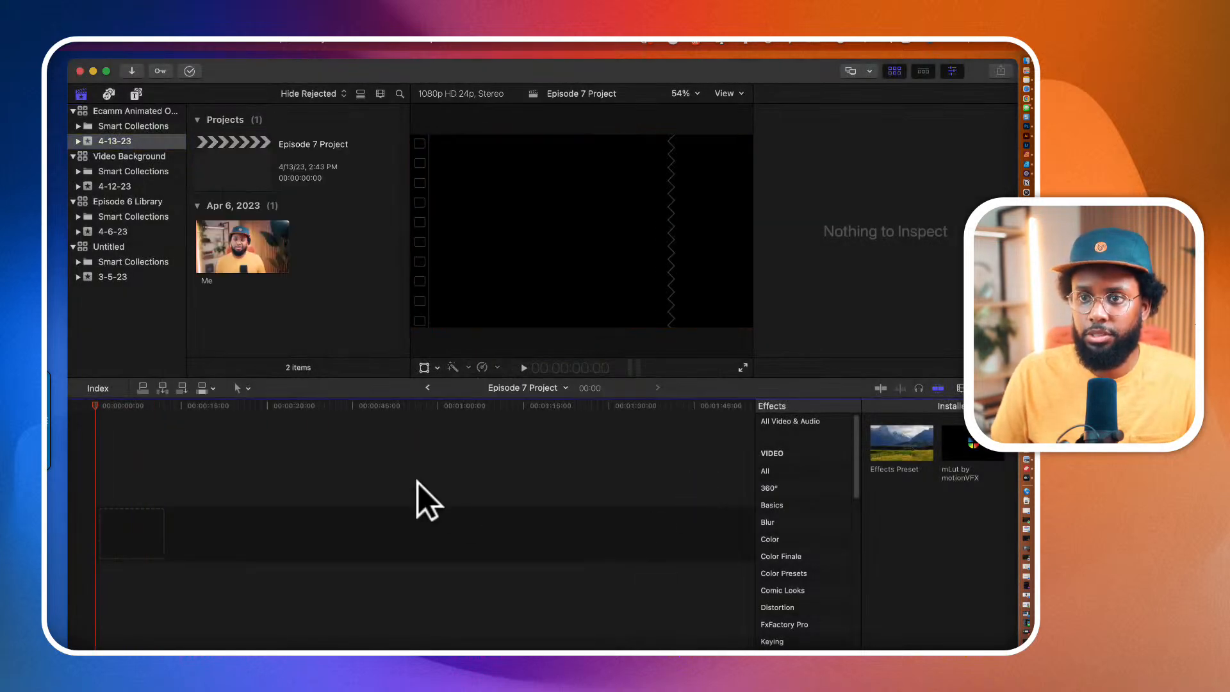
Step: Select the Me clip in event 4-13-23, preview it and look over the available editing commands
click(257, 259)
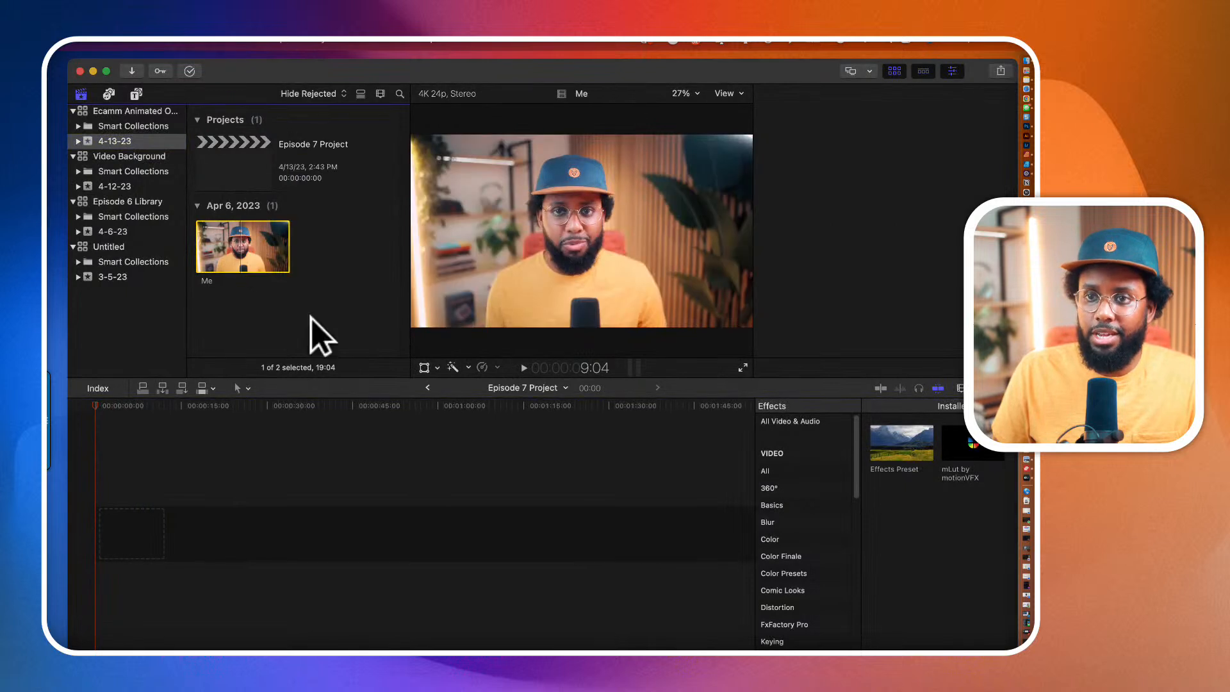
mouse_move(247, 256)
mouse_down()
mouse_move(198, 431)
mouse_move(152, 507)
mouse_move(233, 264)
mouse_up()
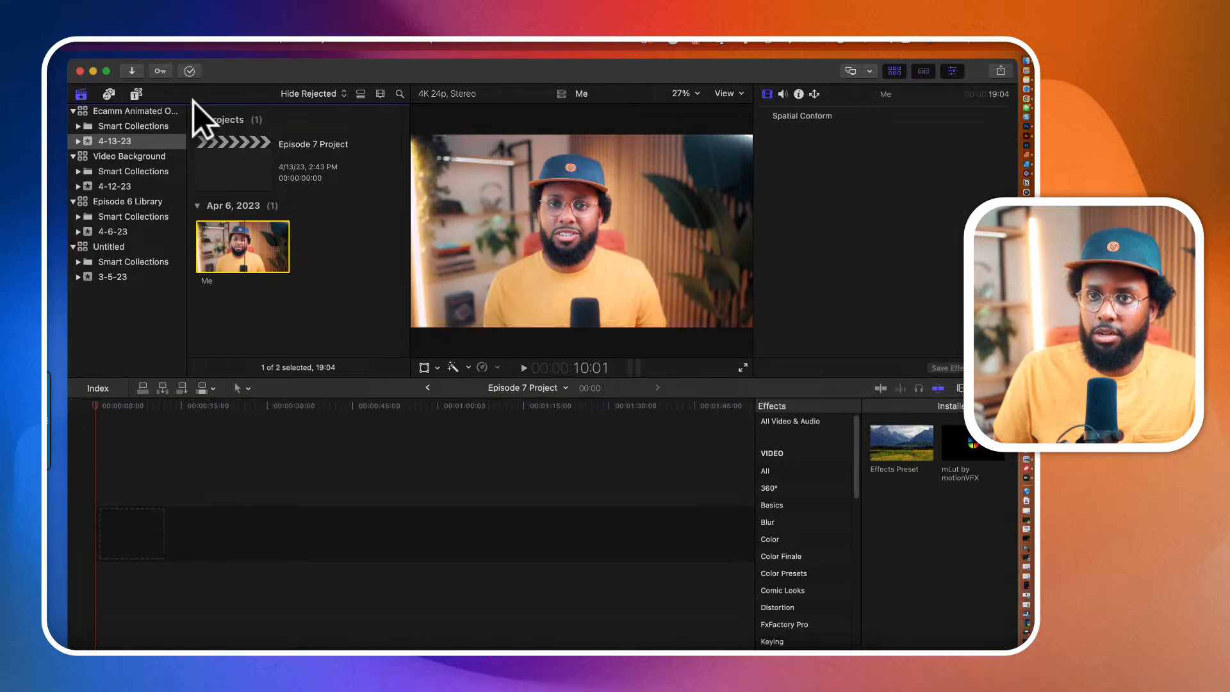
click(186, 41)
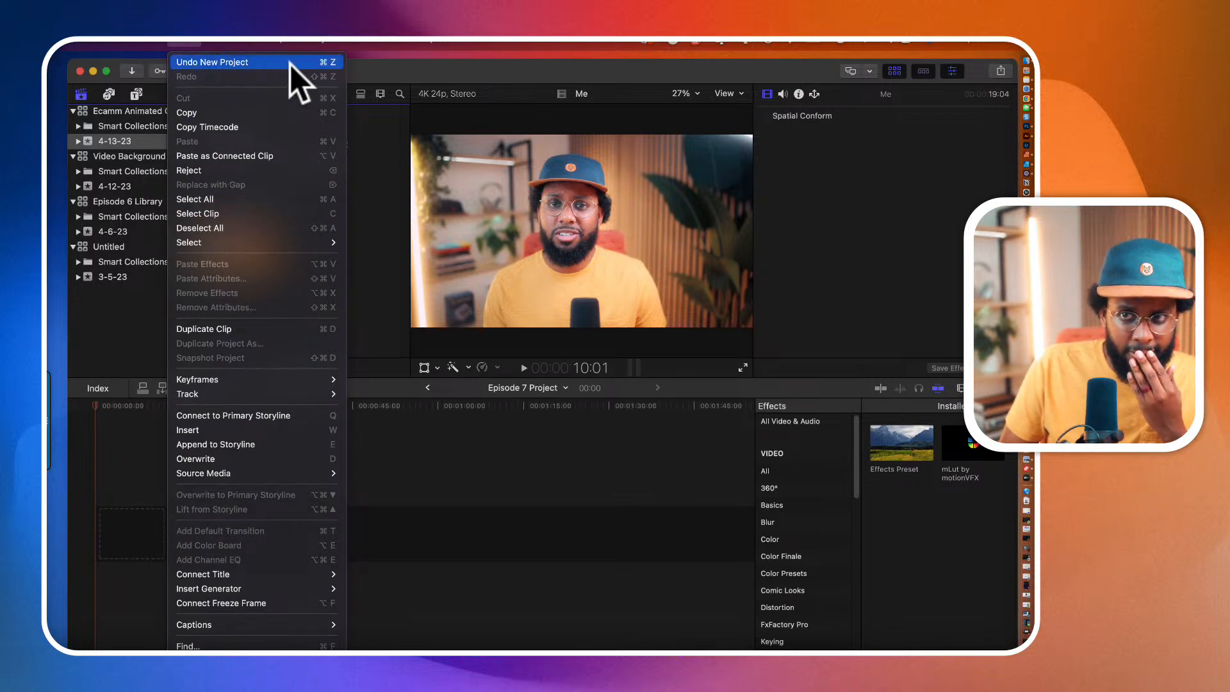
click(378, 75)
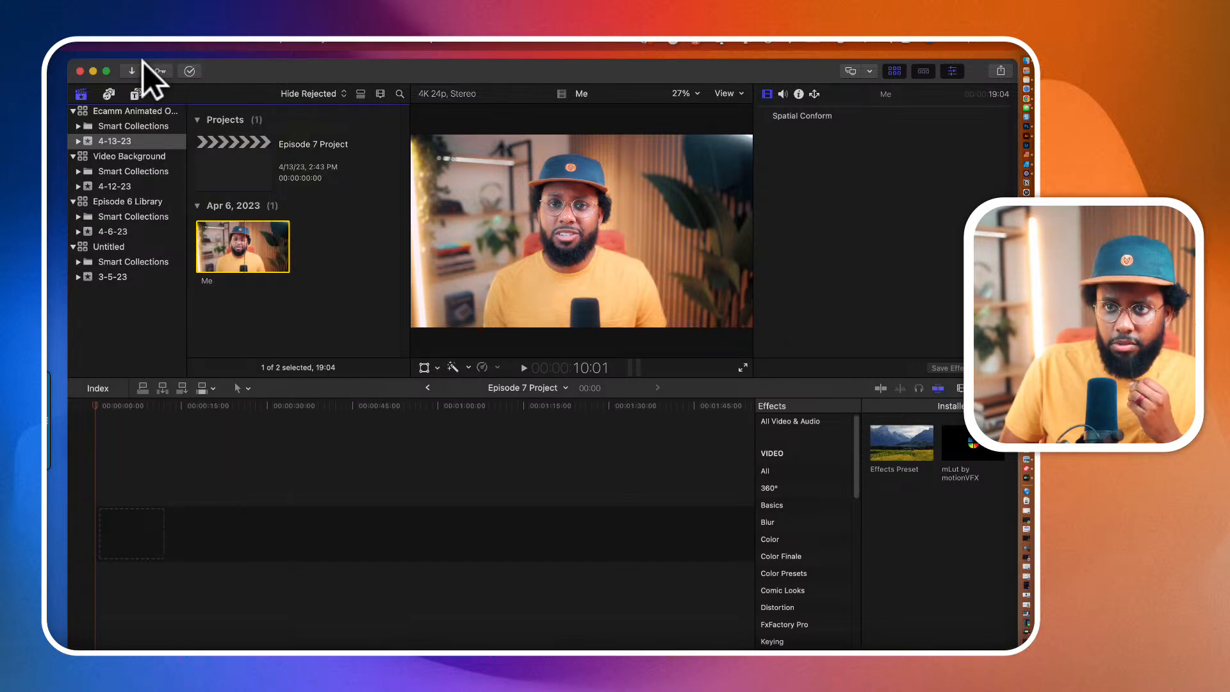
Step: Review the rendering codec options in the settings for another new project, including Apple ProRes 4444, and cancel without creating it
click(163, 38)
mouse_move(164, 64)
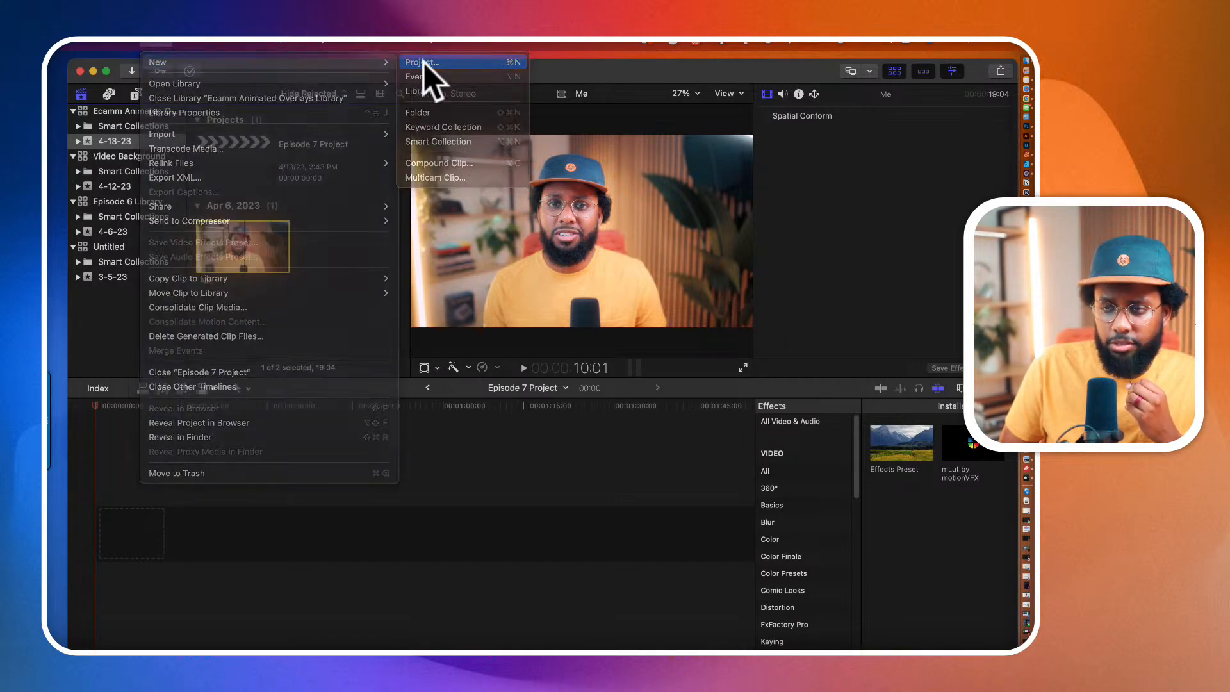
click(424, 60)
click(506, 387)
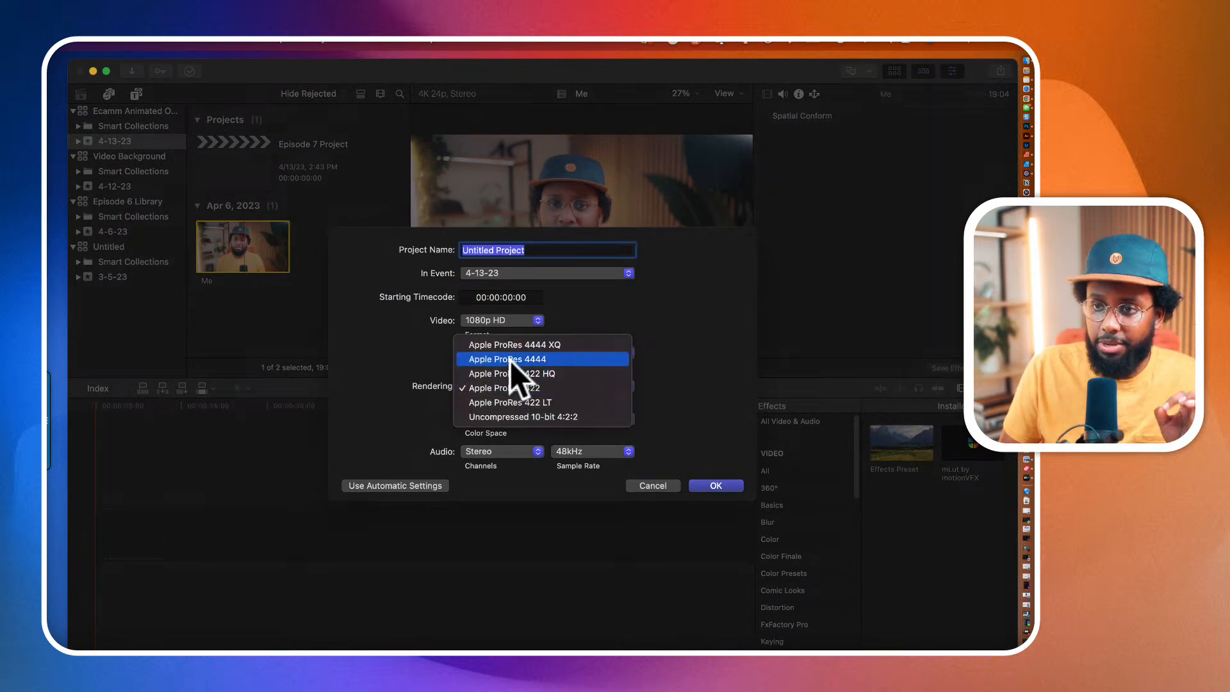
click(659, 489)
click(655, 487)
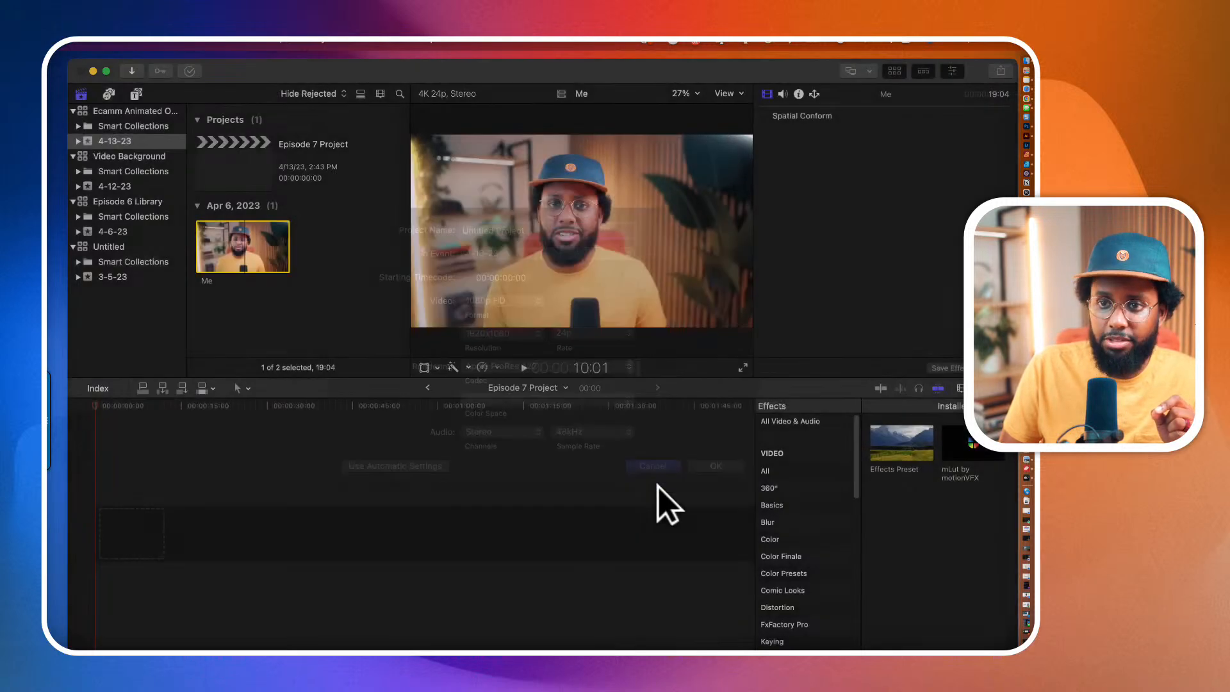
Step: Glance at the installed titles, return to event 4-13-23 and view the properties of Episode 7 Project
click(134, 94)
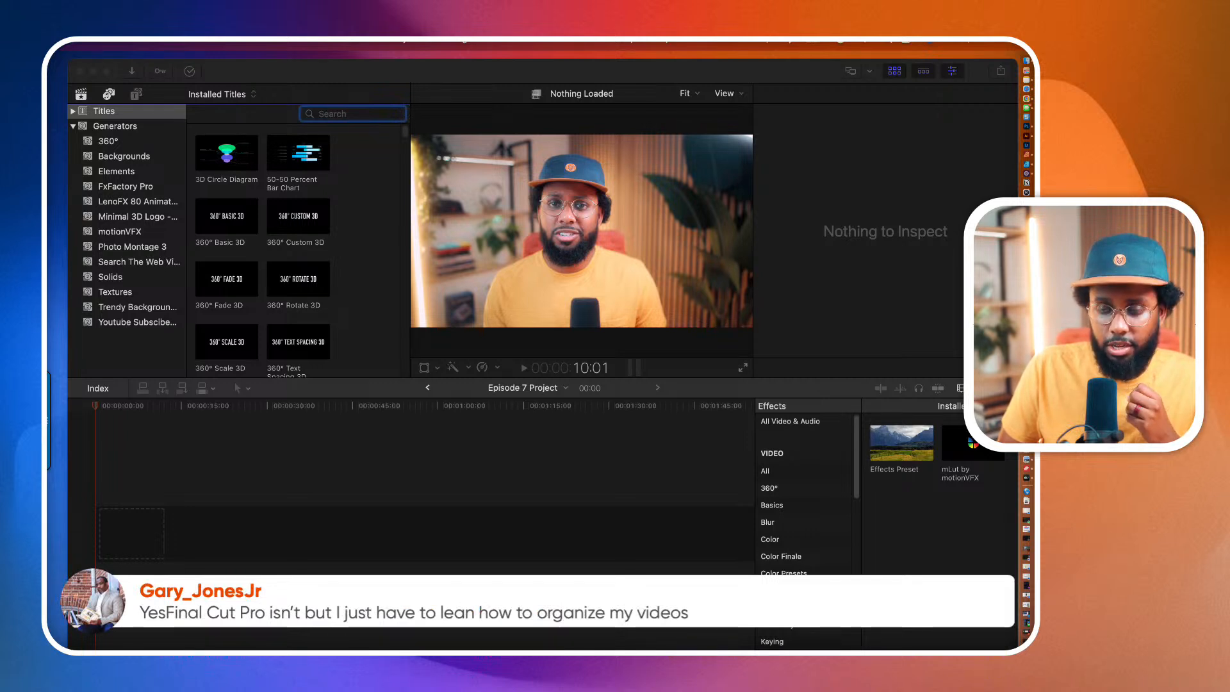
click(448, 516)
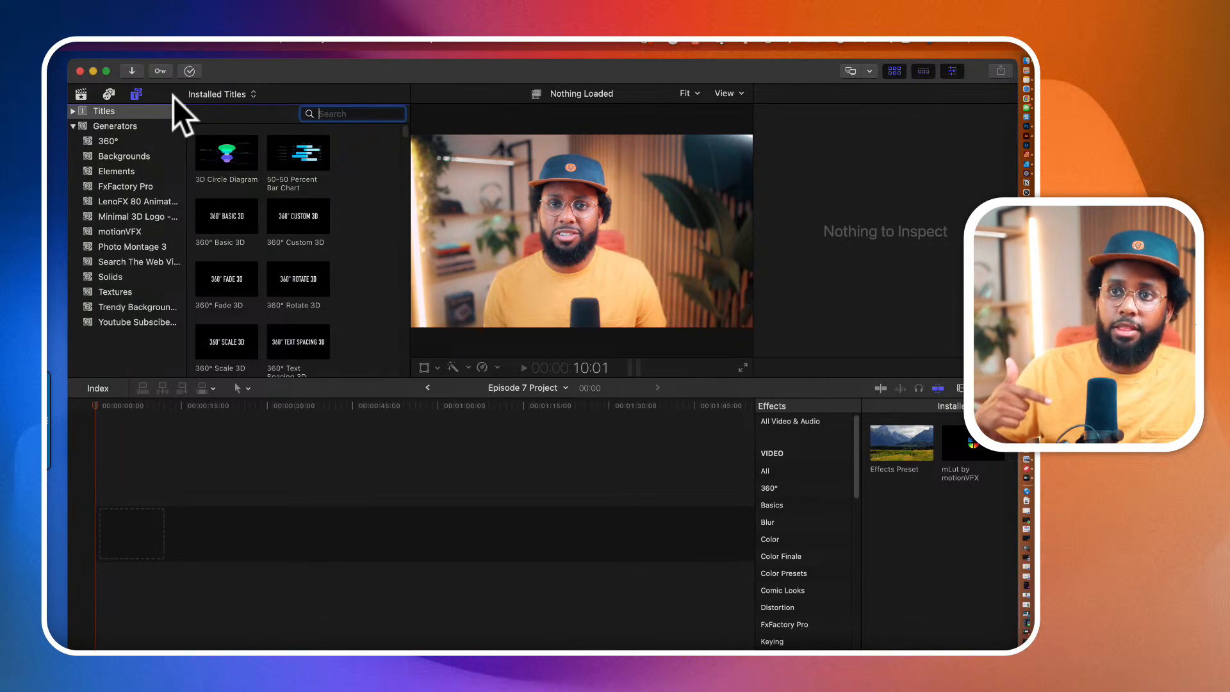
click(156, 40)
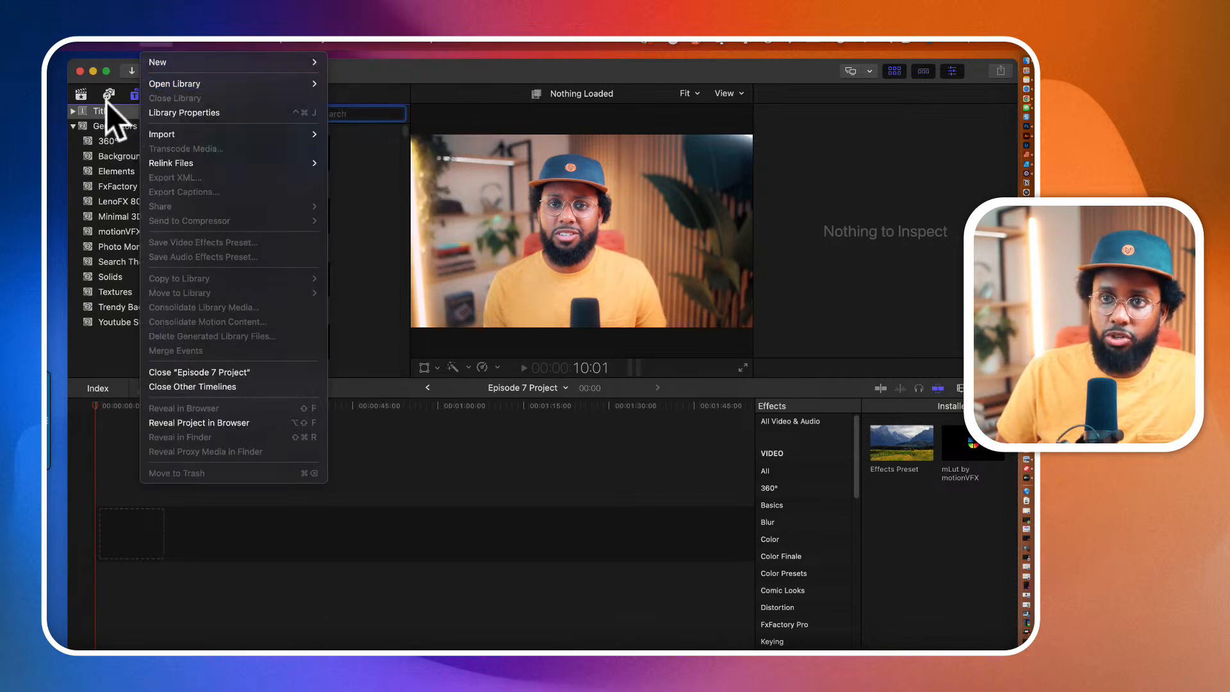
click(86, 98)
click(83, 96)
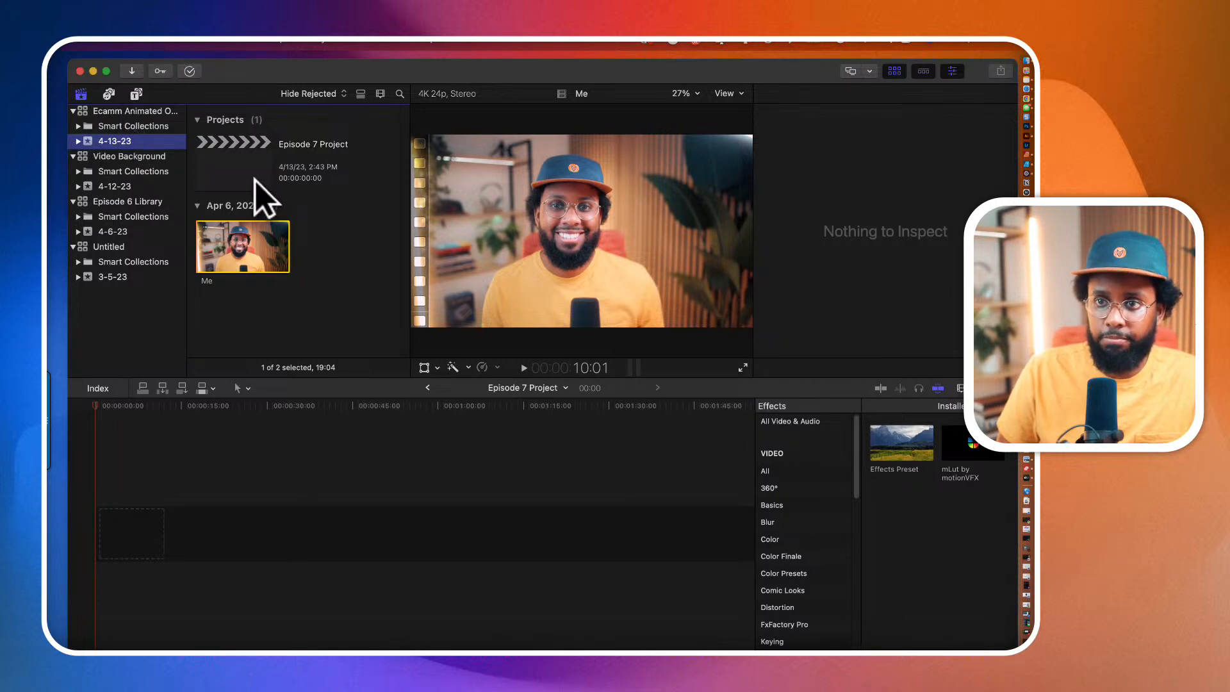
click(235, 163)
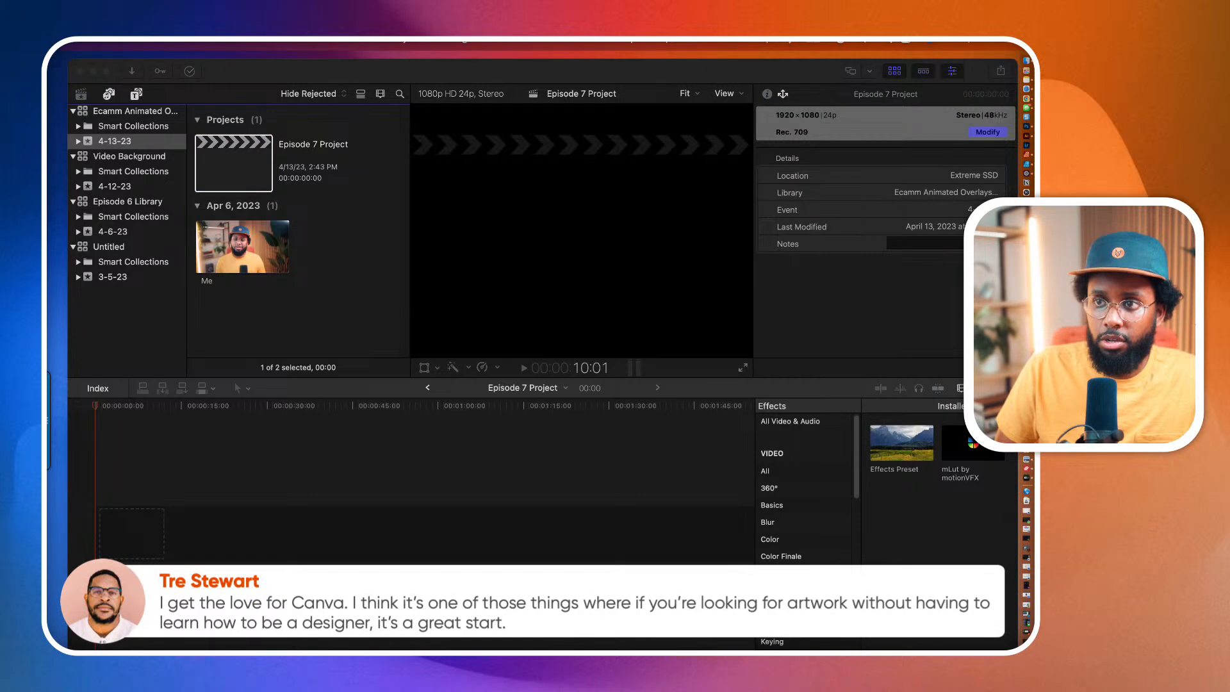
click(249, 125)
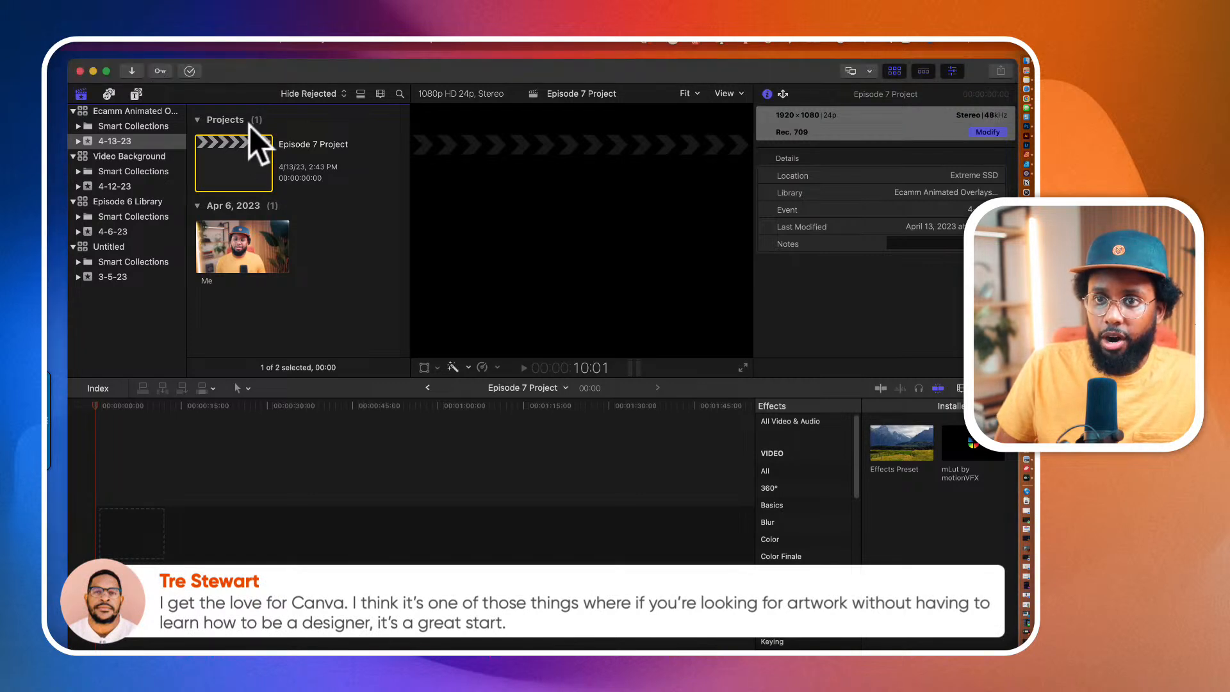
Step: Expand the installed title categories, open the LenoFX Live Stre... collection and preview its Ads and Alerts titles
click(138, 94)
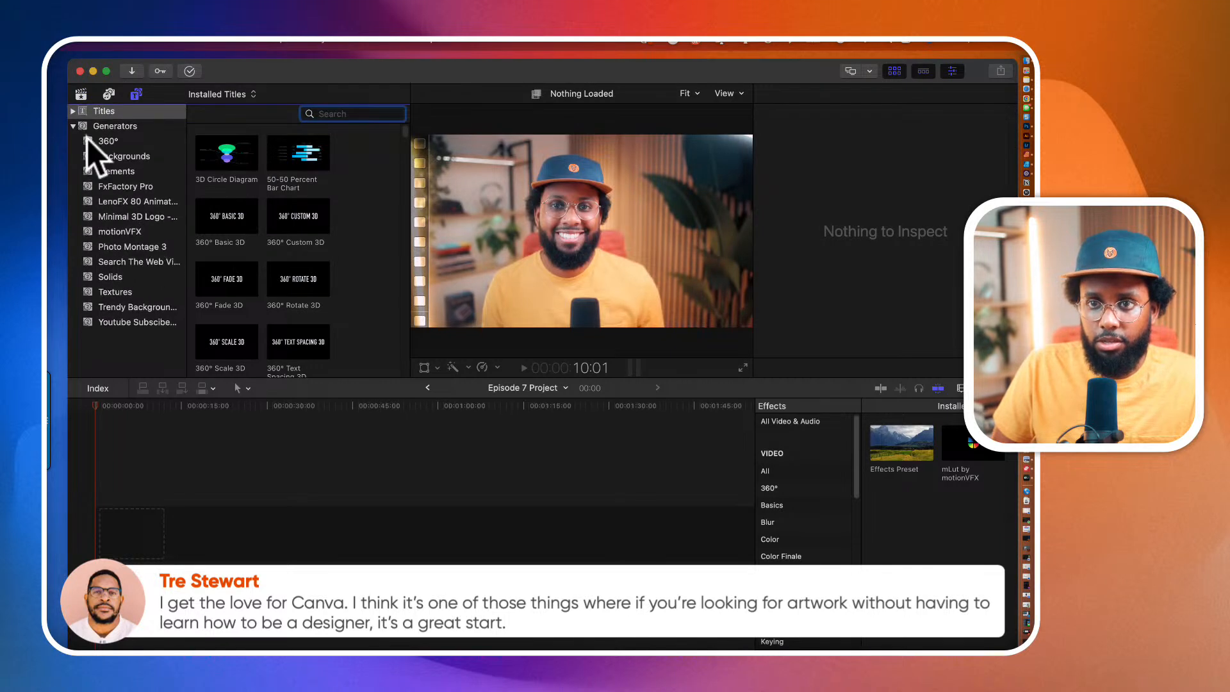
click(73, 111)
scroll(122, 180, down, 5)
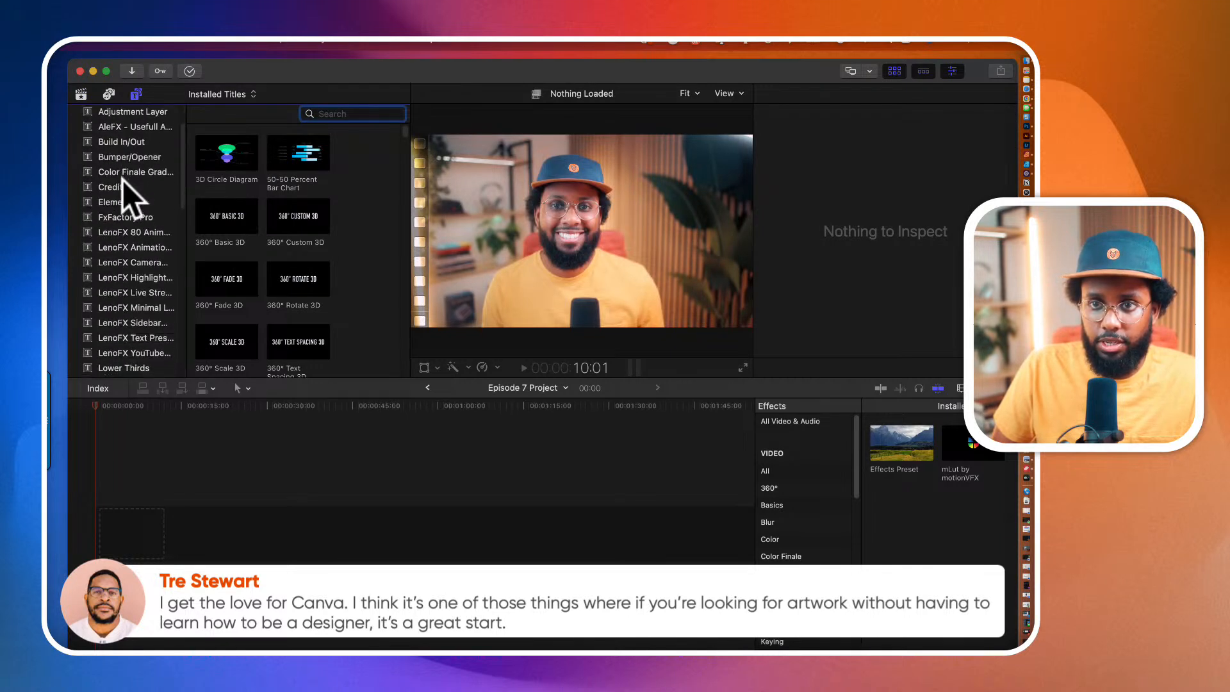
scroll(122, 179, down, 3)
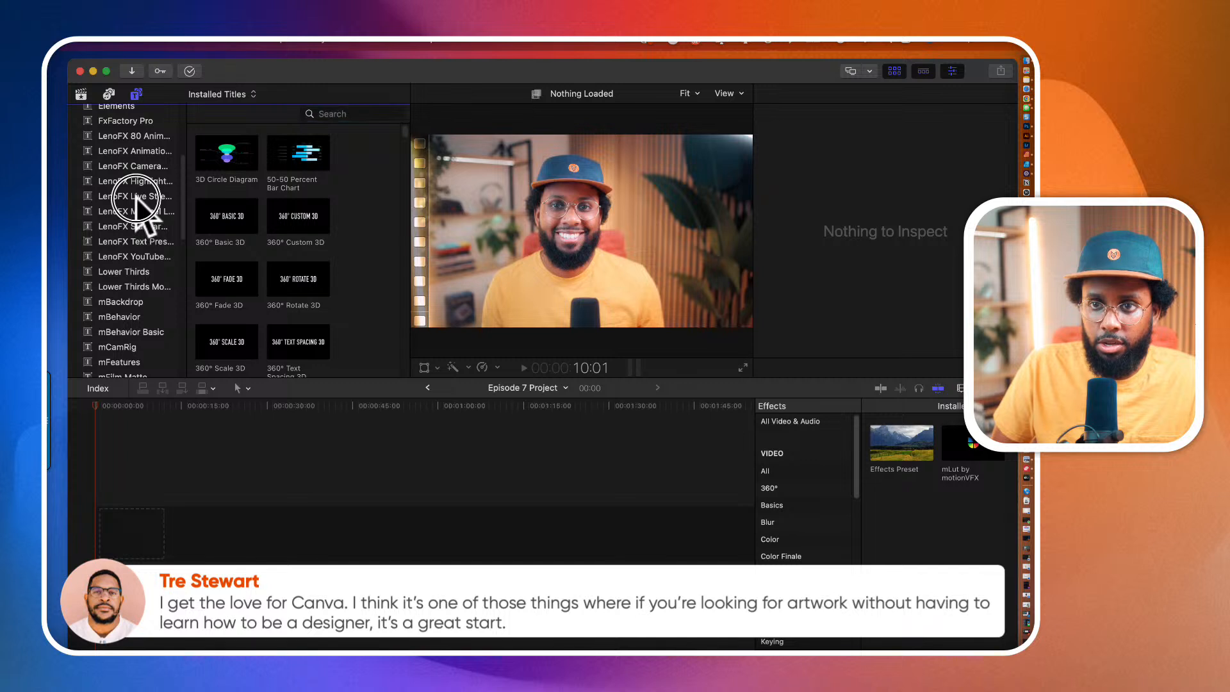
click(136, 198)
click(234, 182)
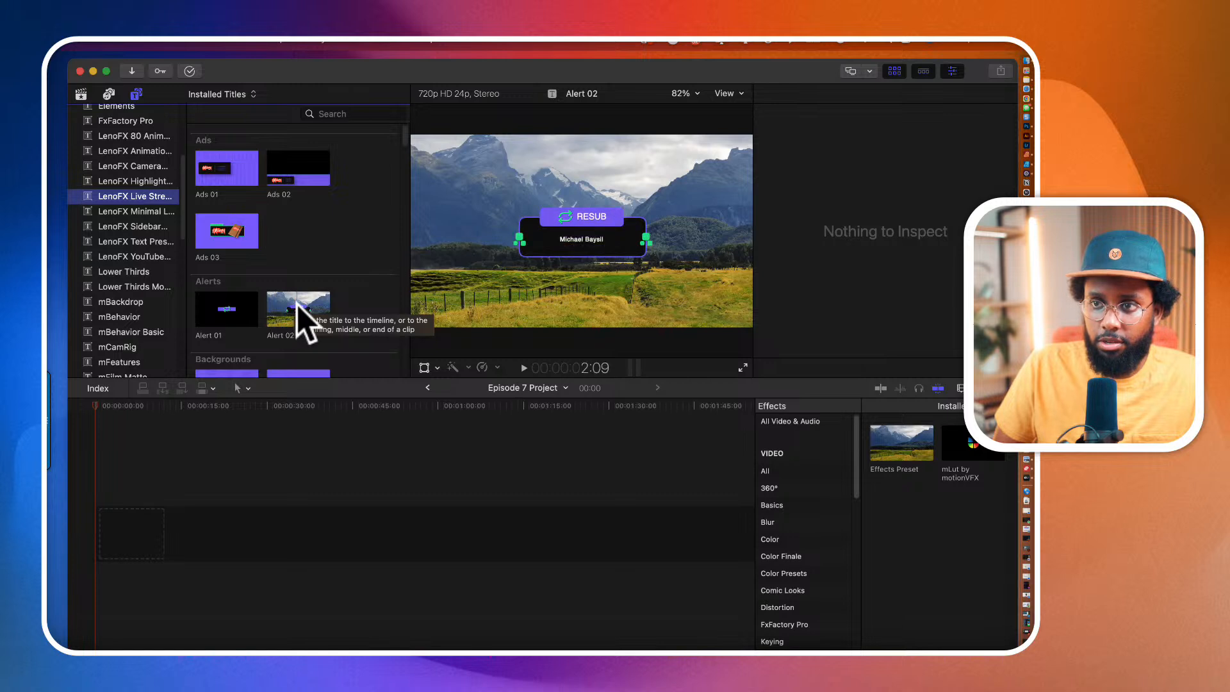
Step: Examine the Backgrounds, Bullet Points, Business highlights and Call to Actions titles in the LenoFX collection by previewing them
scroll(296, 300, down, 3)
scroll(297, 305, down, 3)
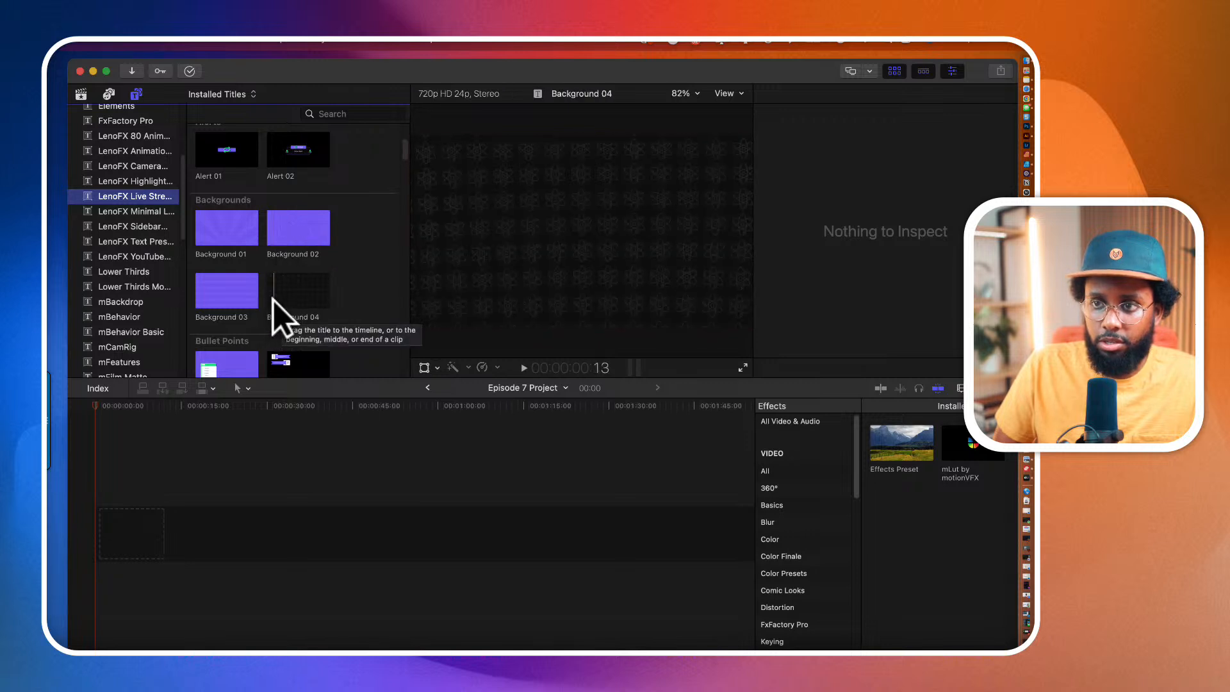
scroll(292, 308, down, 3)
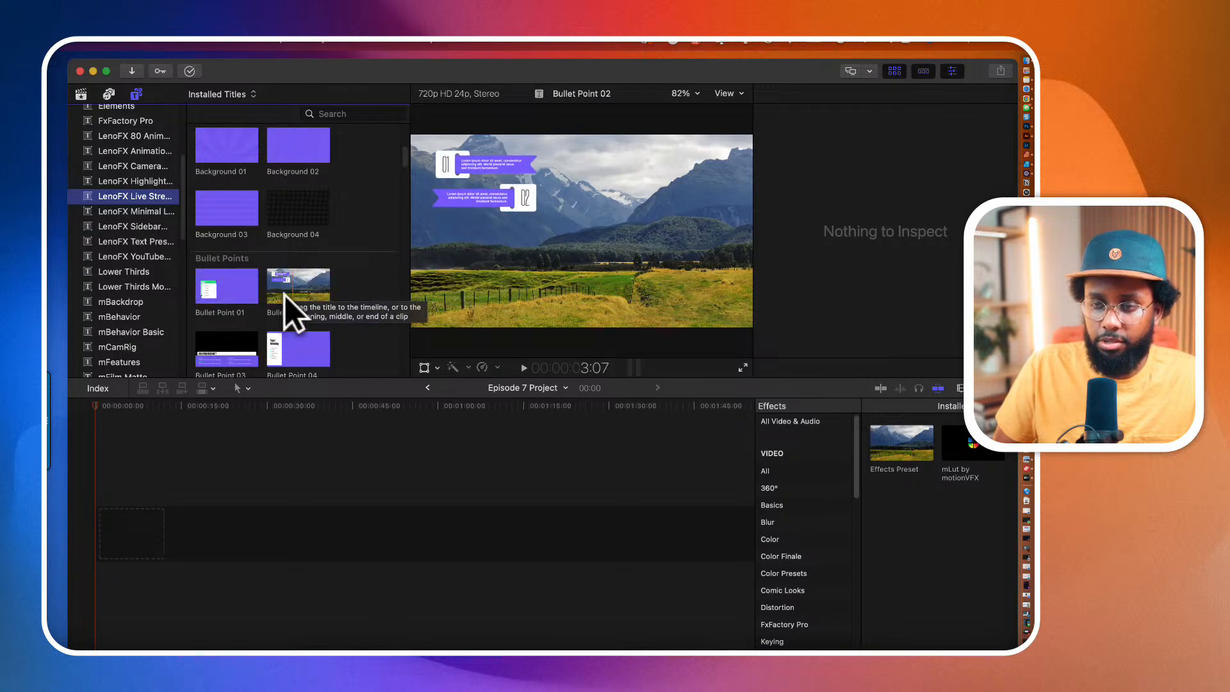
scroll(257, 320, down, 1)
scroll(246, 319, down, 1)
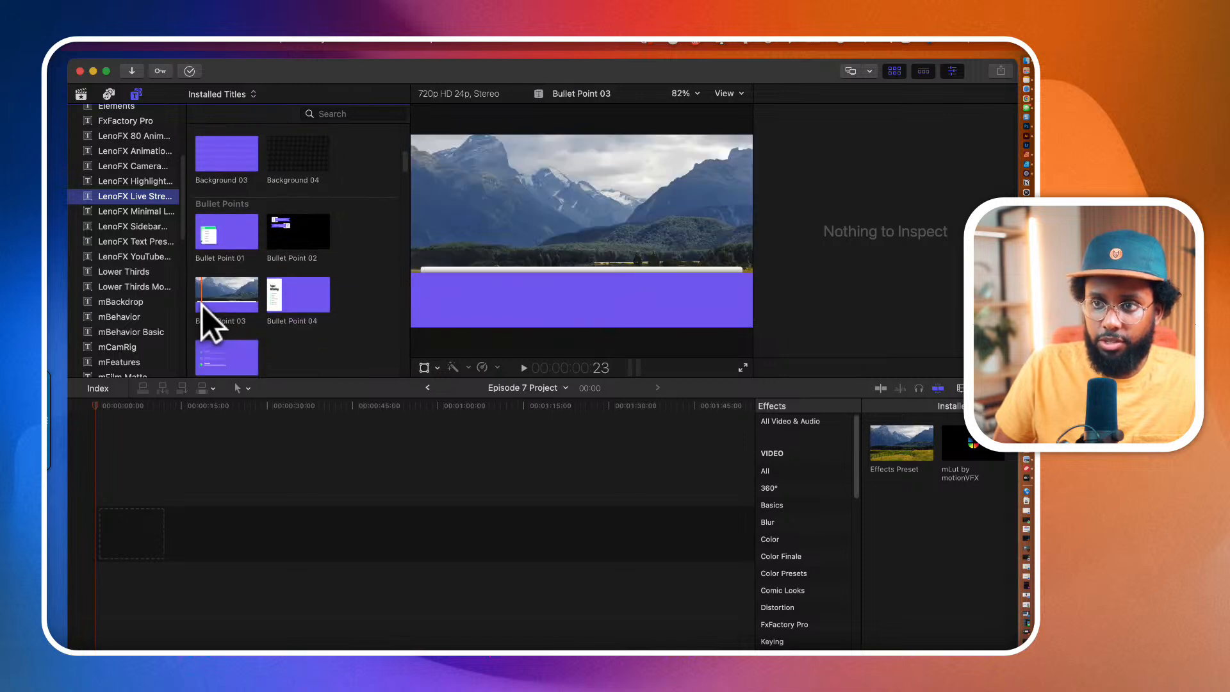
scroll(209, 330, down, 1)
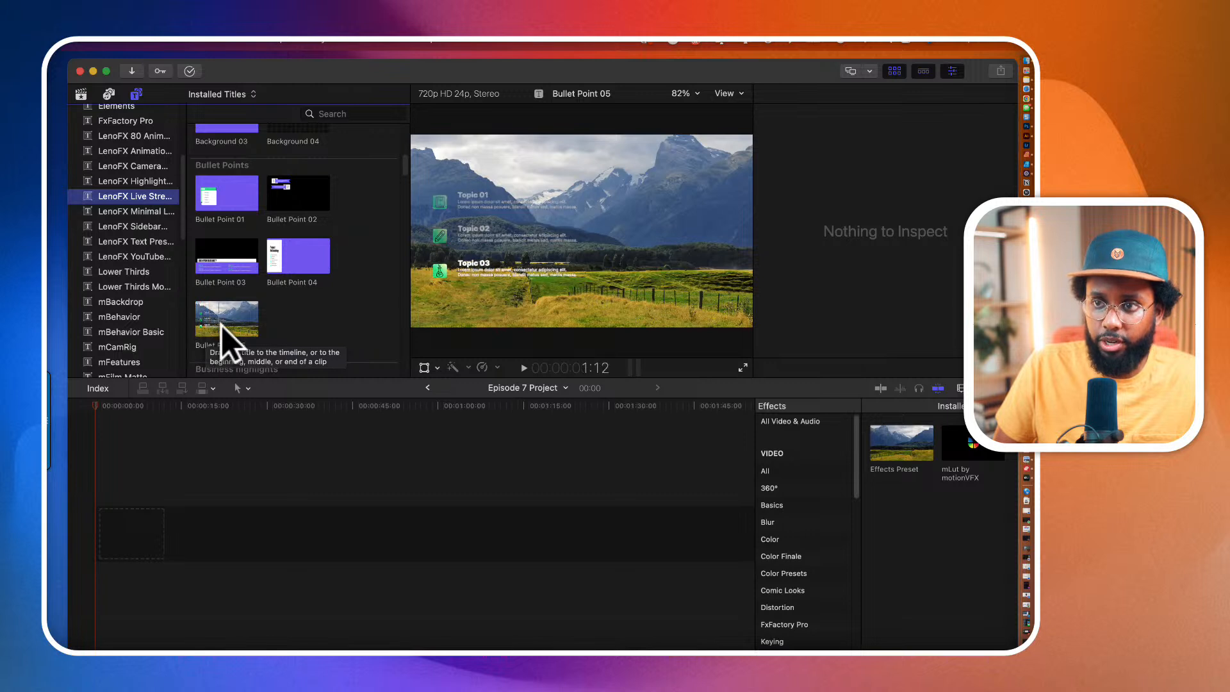
scroll(235, 321, down, 2)
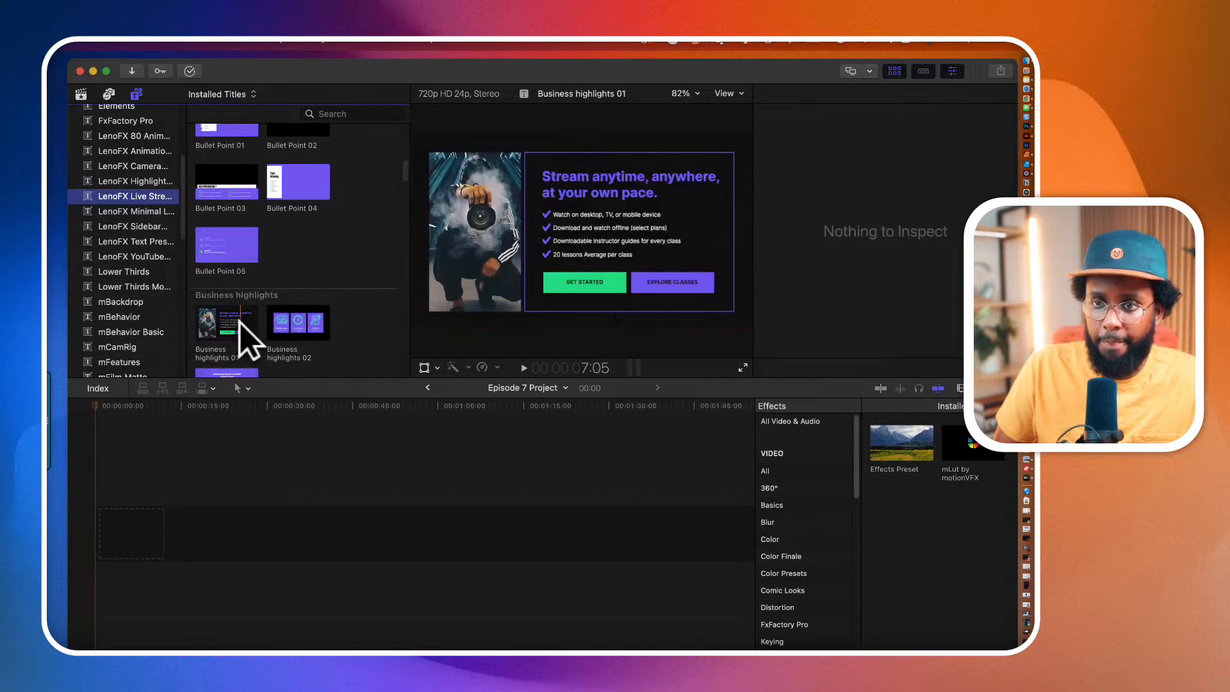
scroll(214, 326, down, 5)
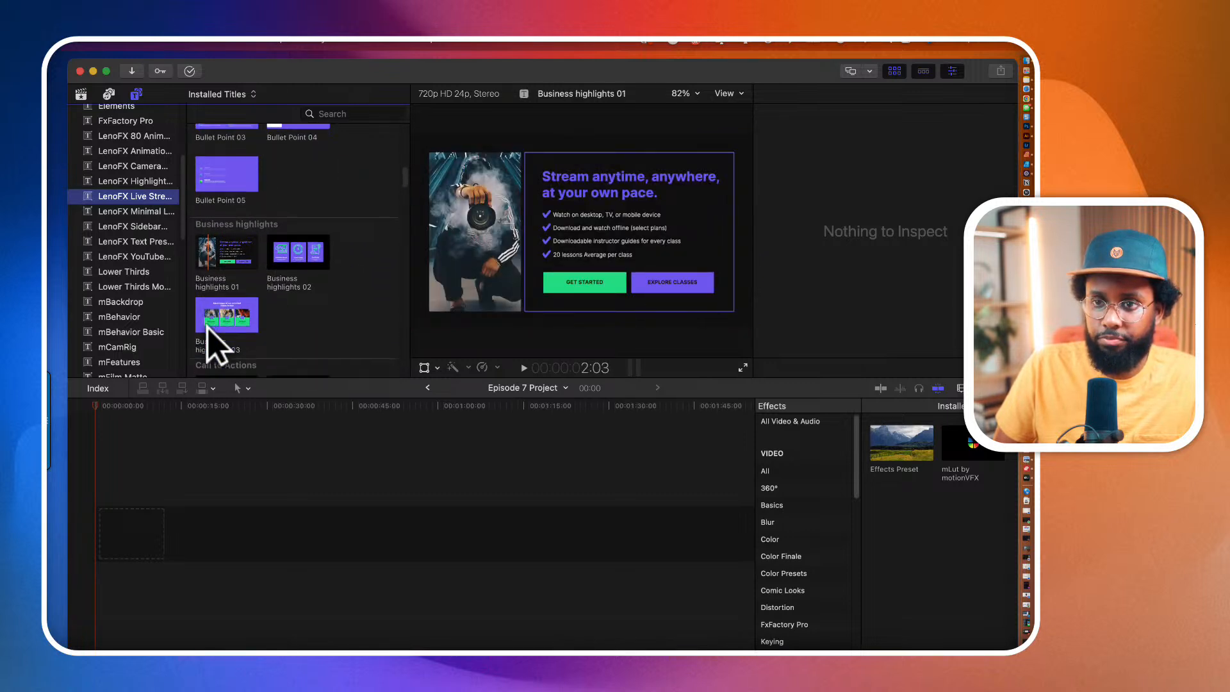
scroll(206, 327, down, 1)
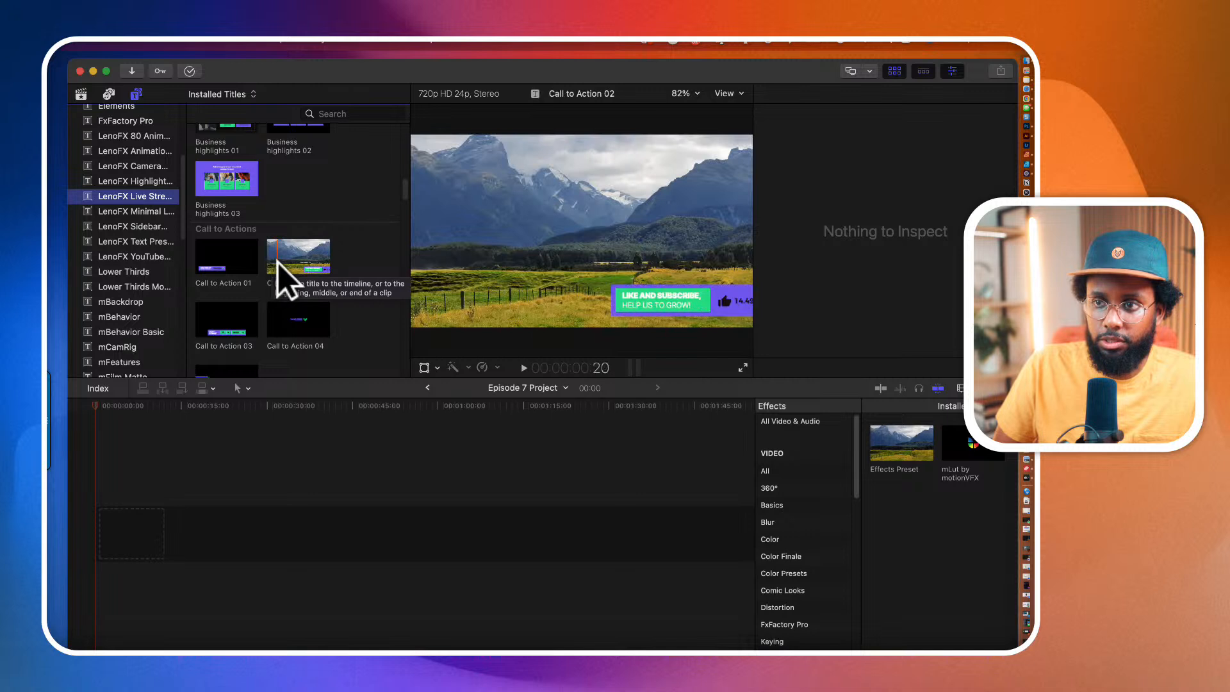
Step: Browse the LenoFX live stream titles from the call to actions through the price tags, previewing individual overlays
scroll(288, 276, down, 2)
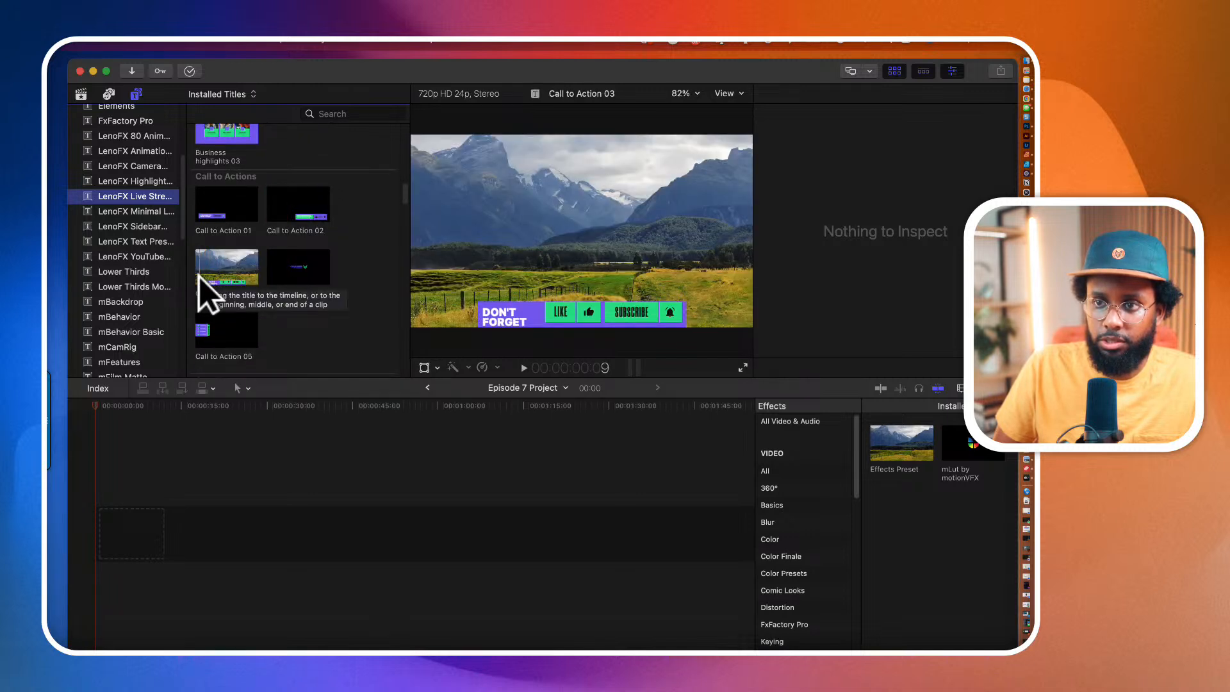
scroll(206, 285, down, 5)
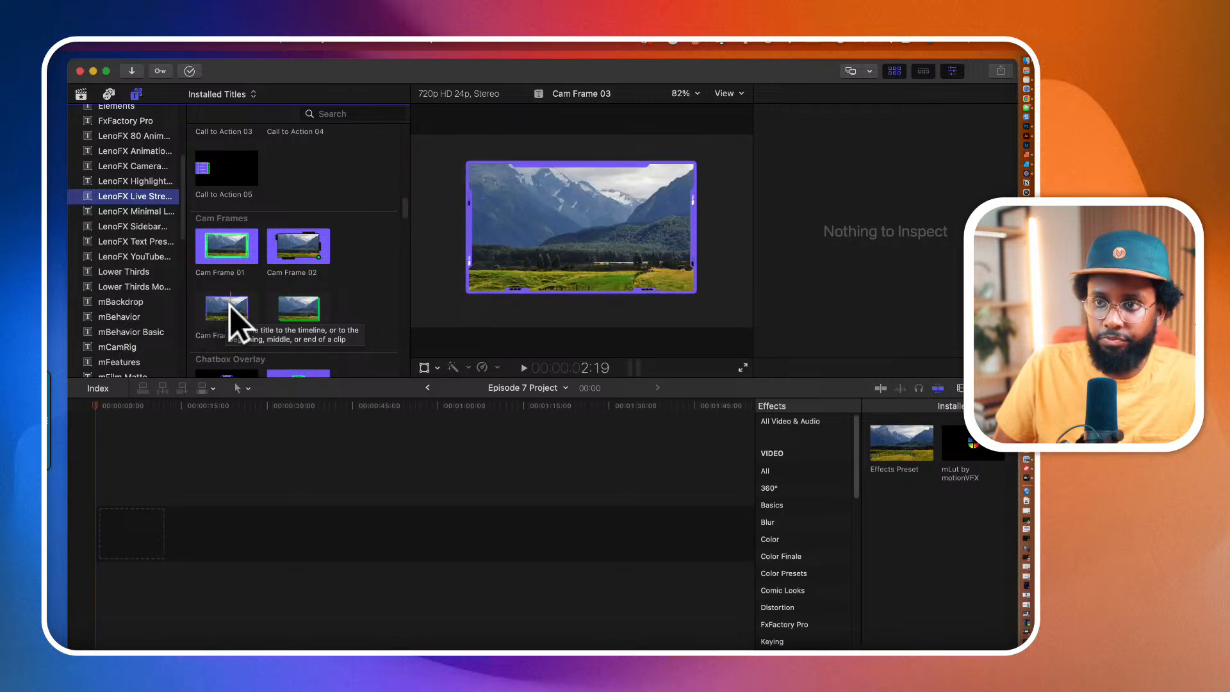
scroll(229, 302, down, 5)
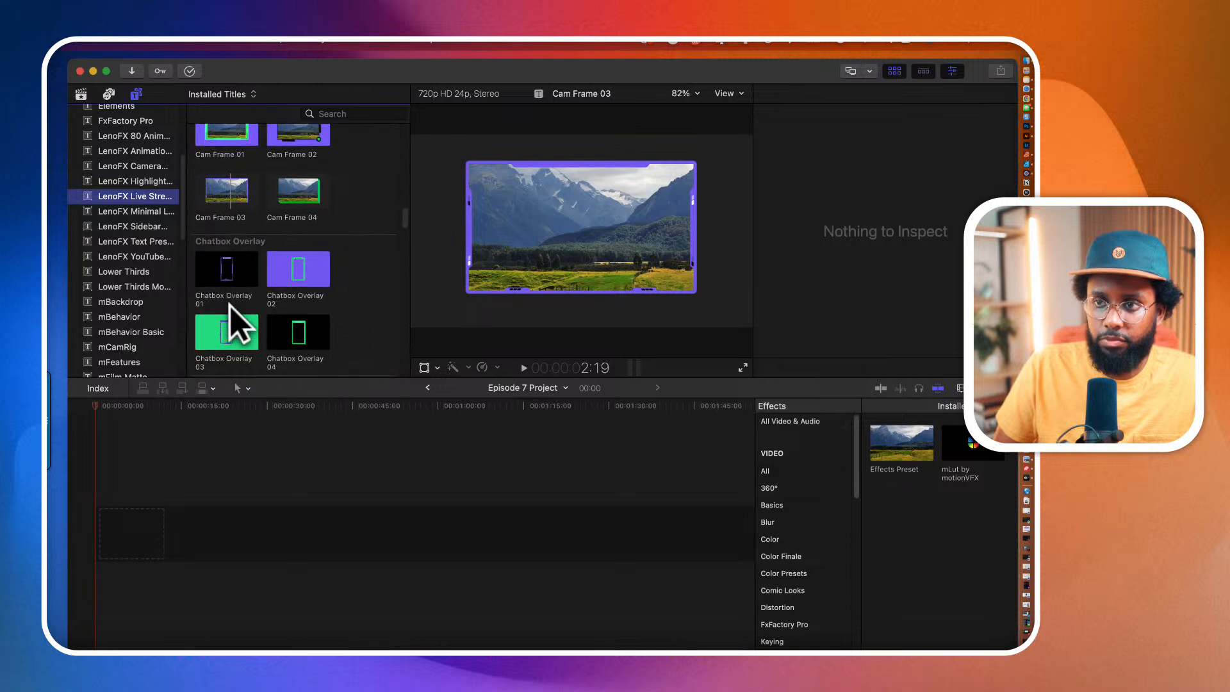
scroll(229, 303, down, 8)
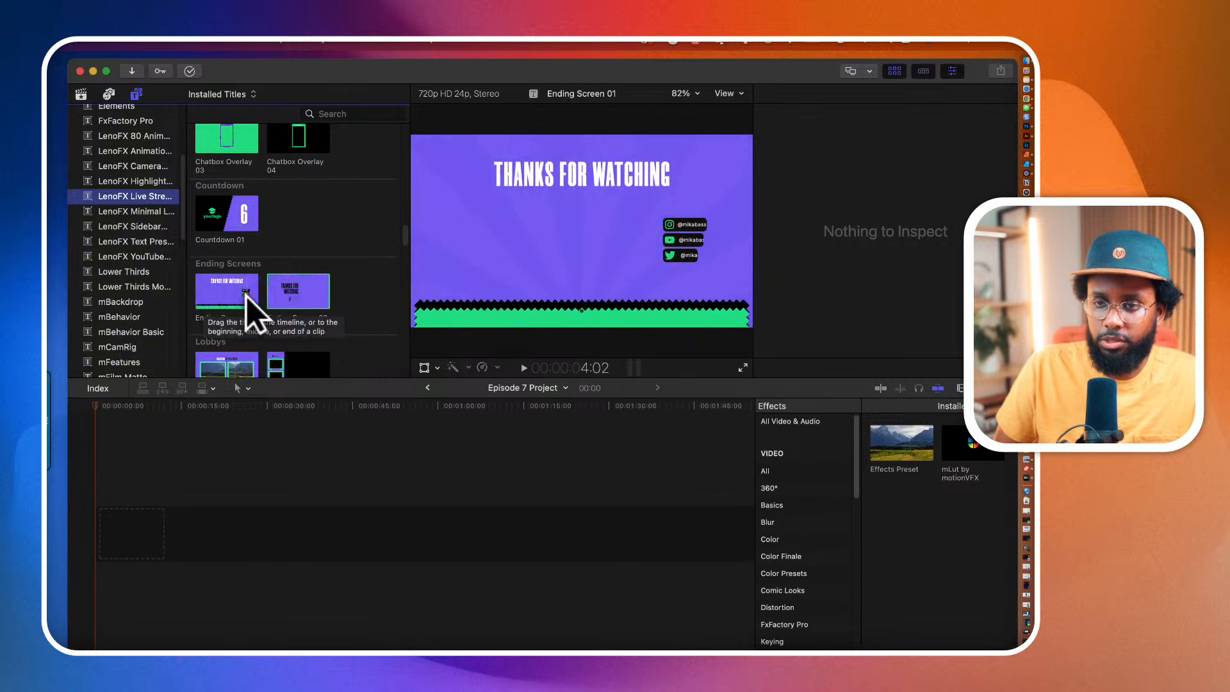
scroll(253, 305, down, 3)
scroll(254, 313, down, 8)
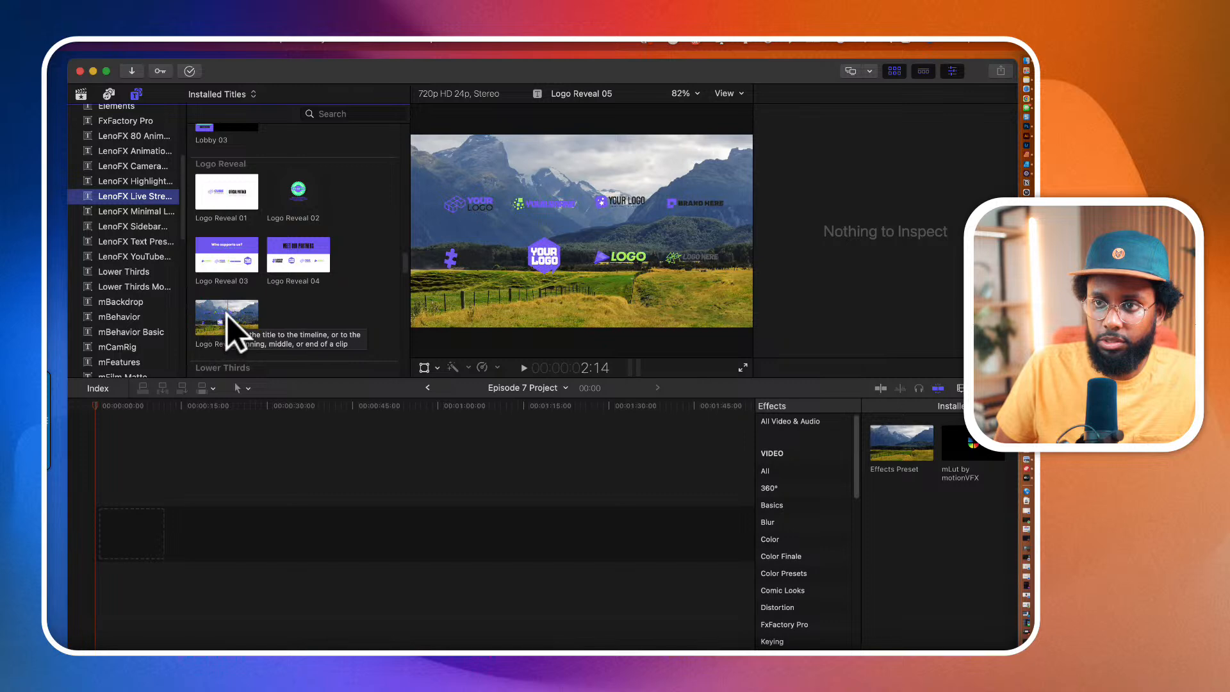
scroll(238, 330, down, 4)
scroll(232, 330, down, 3)
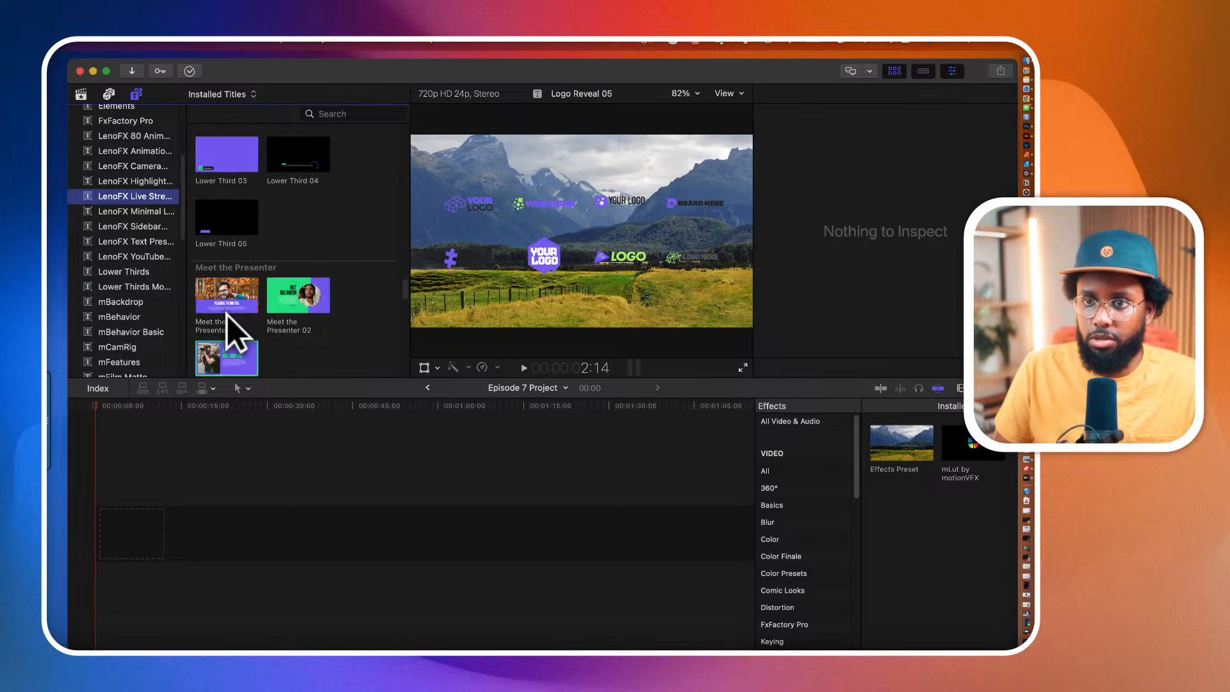
click(226, 326)
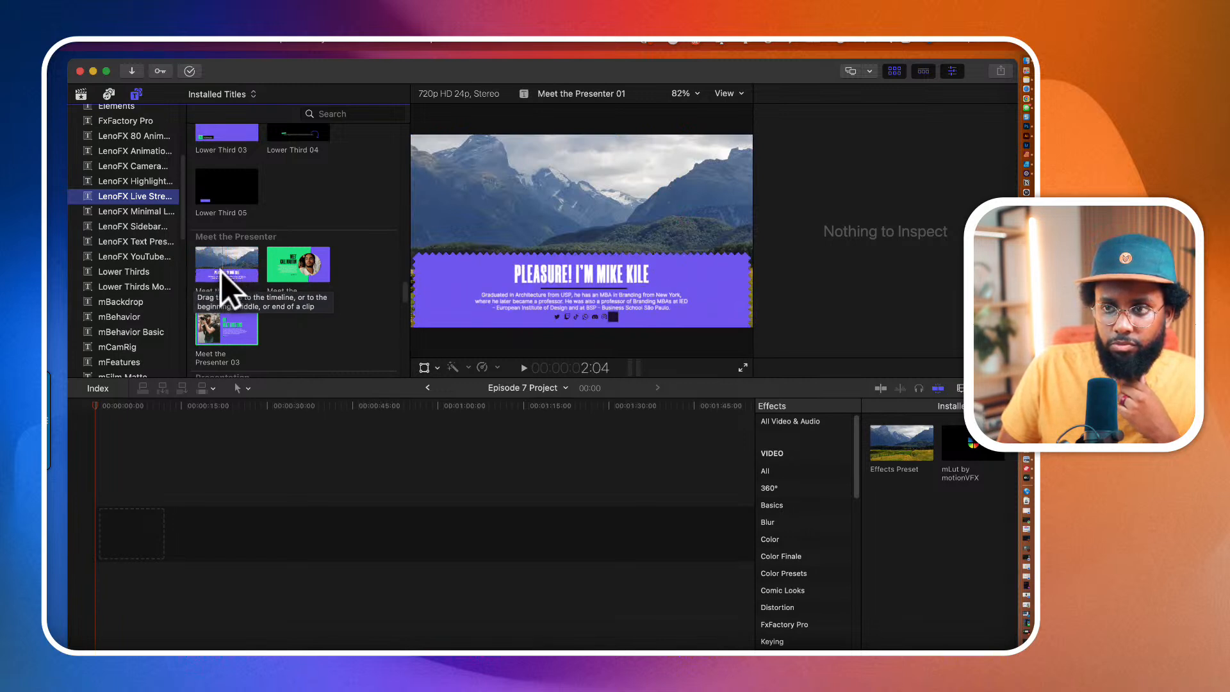
scroll(218, 292, down, 4)
scroll(214, 296, down, 10)
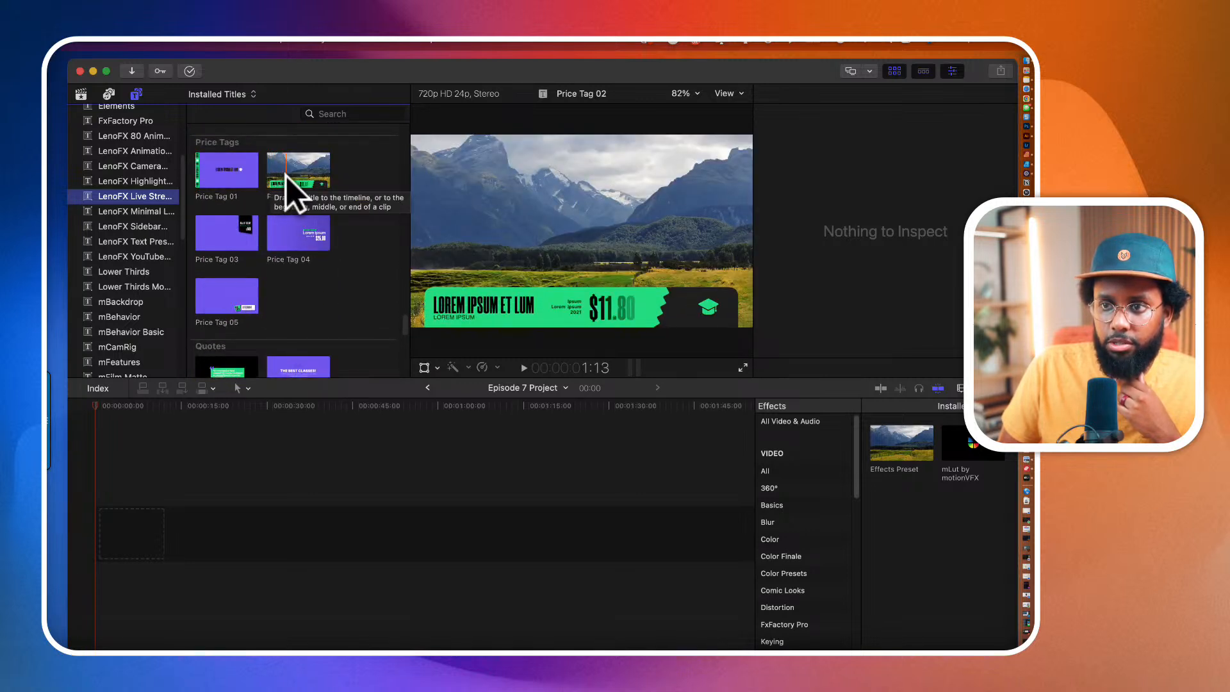
scroll(298, 218, down, 2)
scroll(298, 220, down, 2)
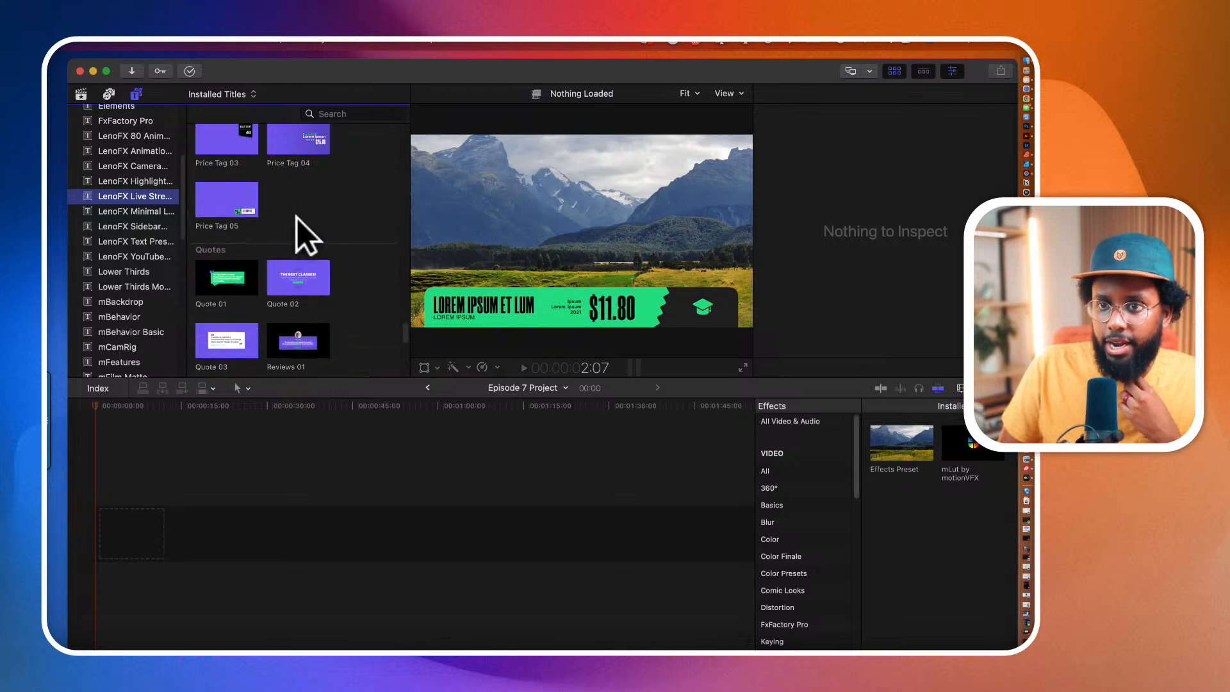
Step: Add the Price Tag 02 title to the start of the empty Episode 7 Project timeline
scroll(296, 216, down, 4)
scroll(296, 216, up, 4)
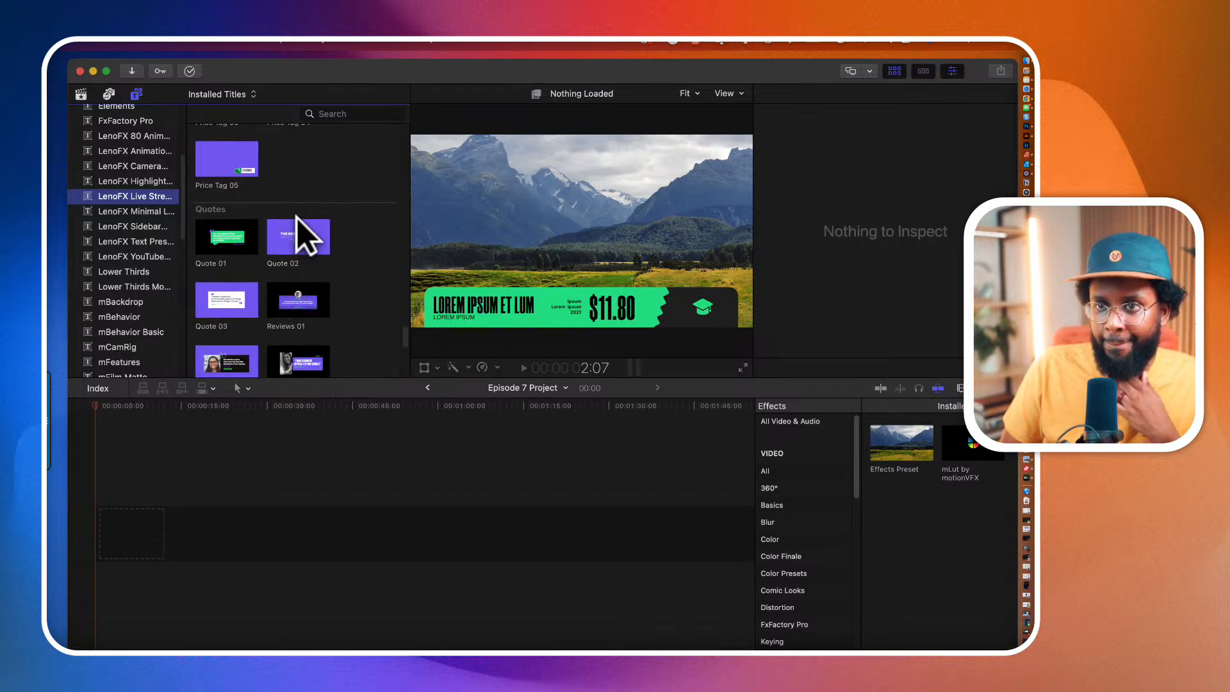
scroll(298, 221, up, 3)
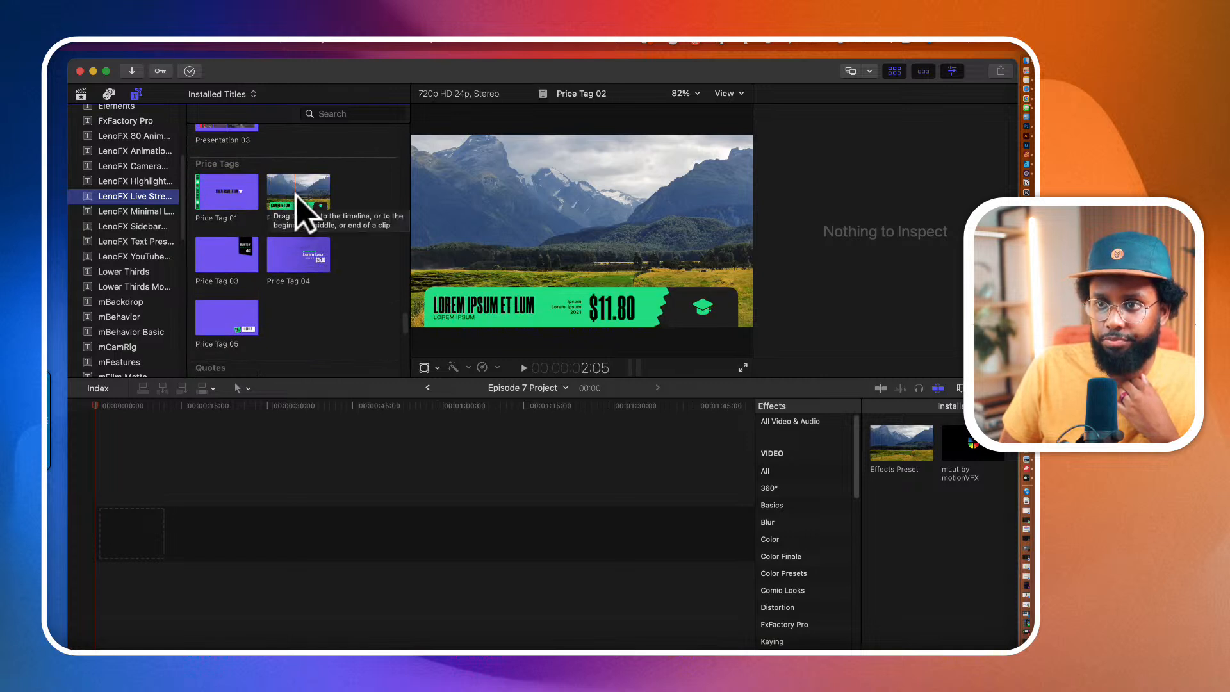
click(299, 195)
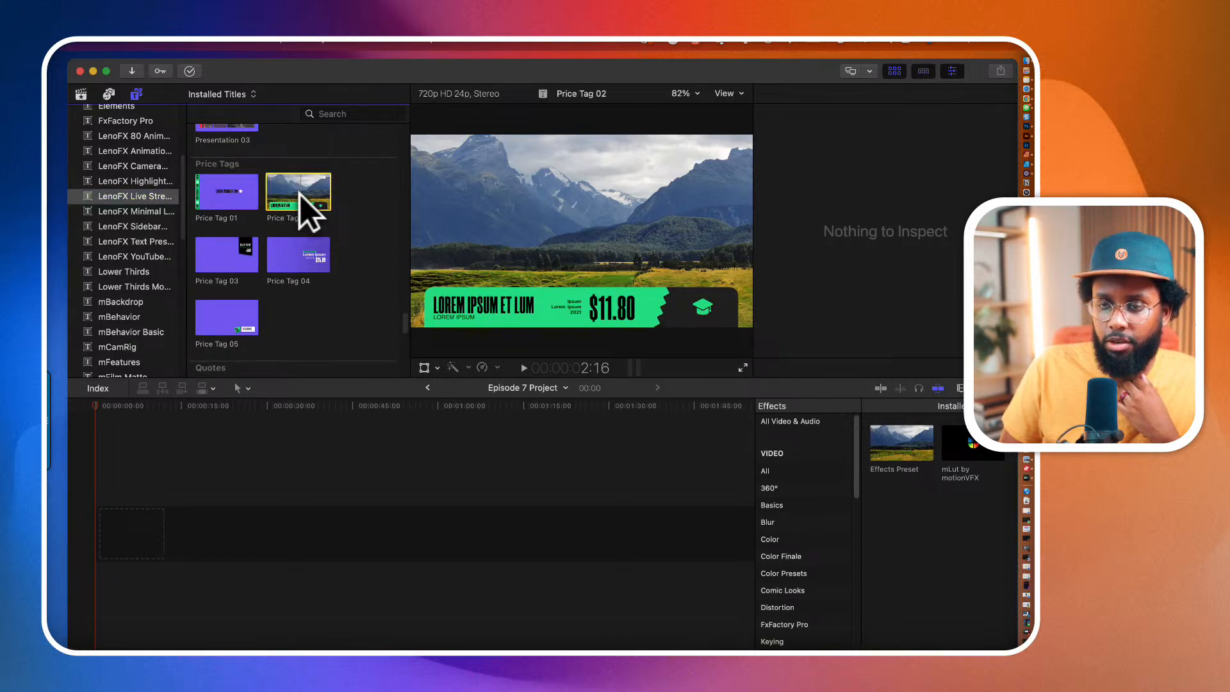
drag(298, 192, 292, 506)
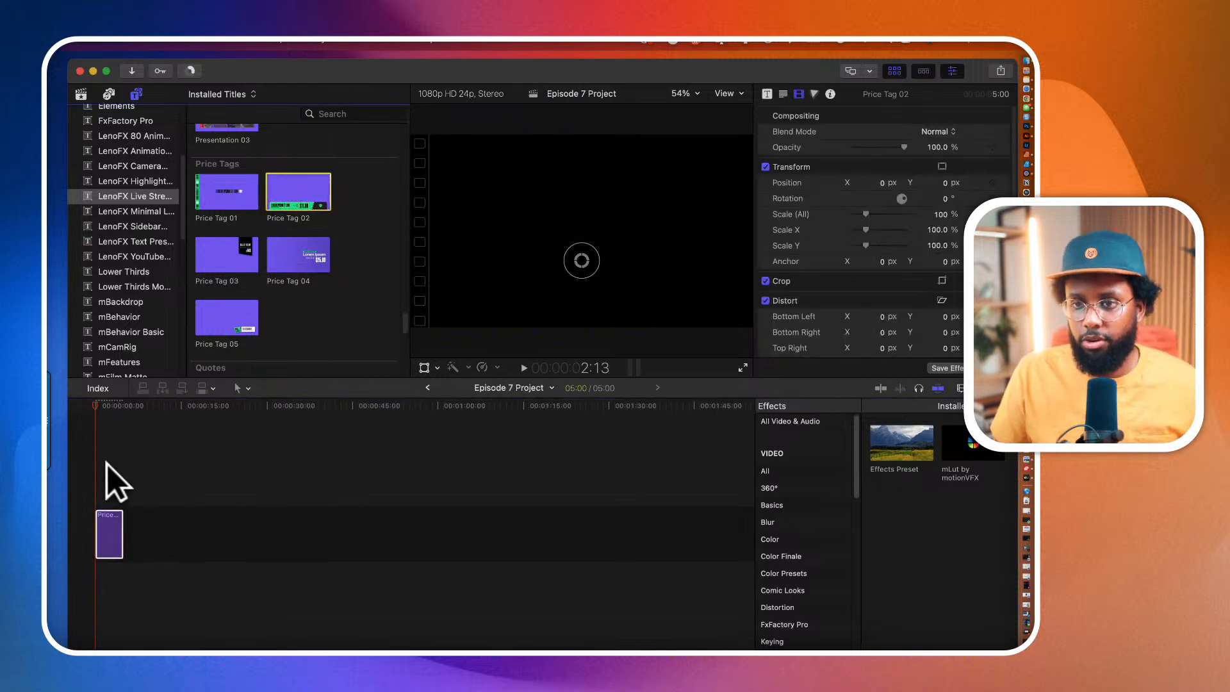
Step: Preview the Price Tag 02 title and place the playhead at 2:15 within its timeline clip
key(space)
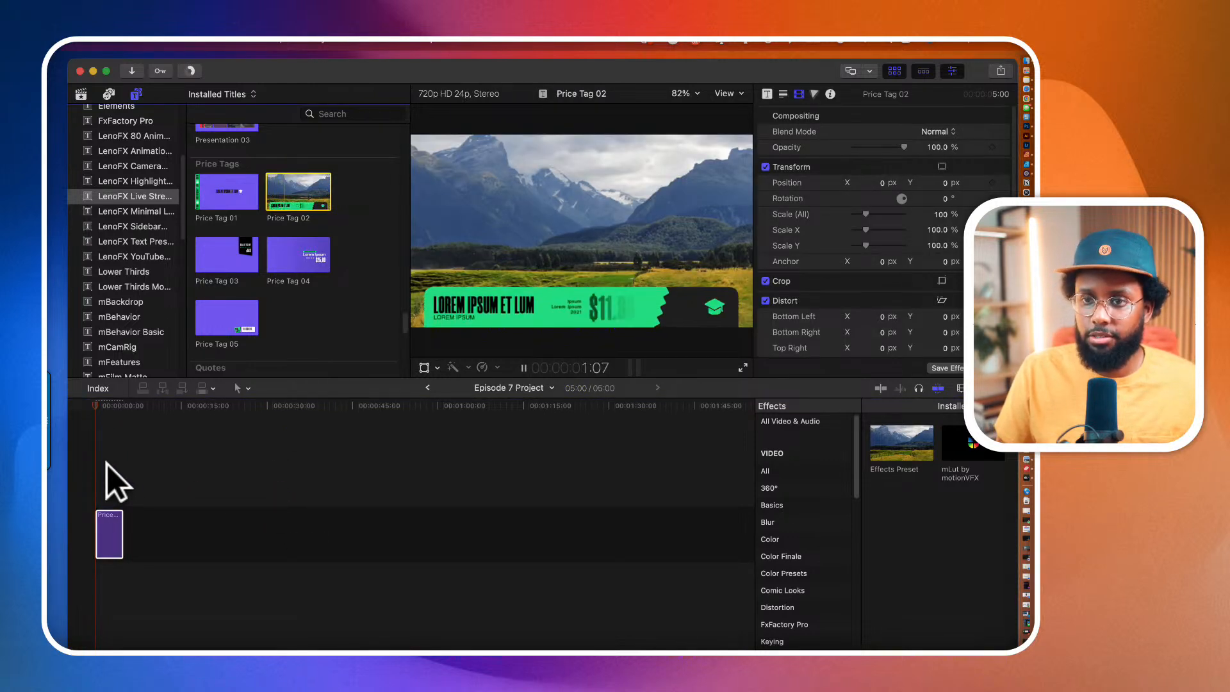
click(109, 526)
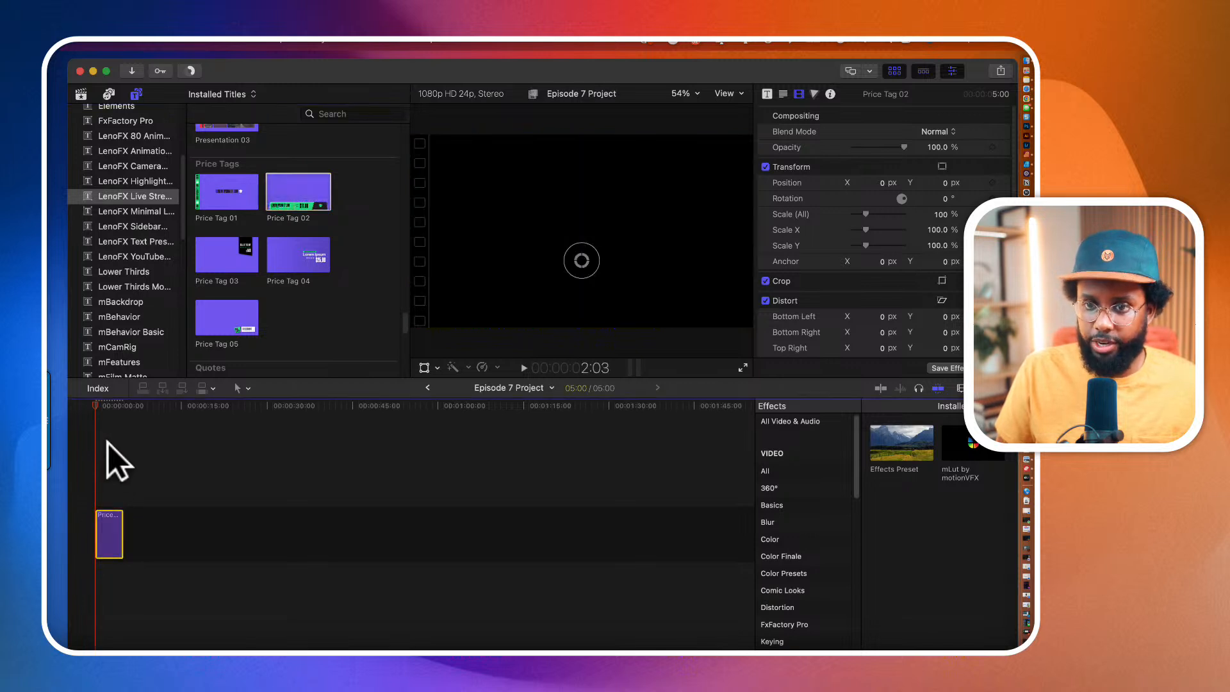
click(109, 406)
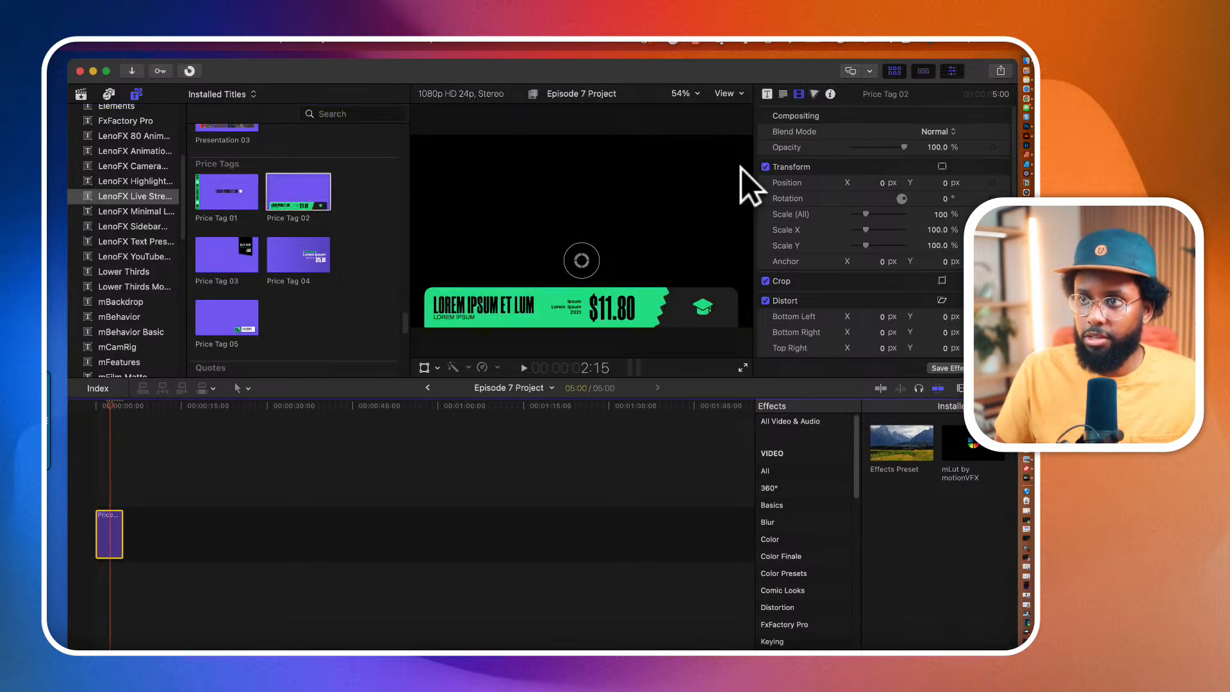
Step: Start a file export of the project with the default export destination and show its settings
click(1001, 71)
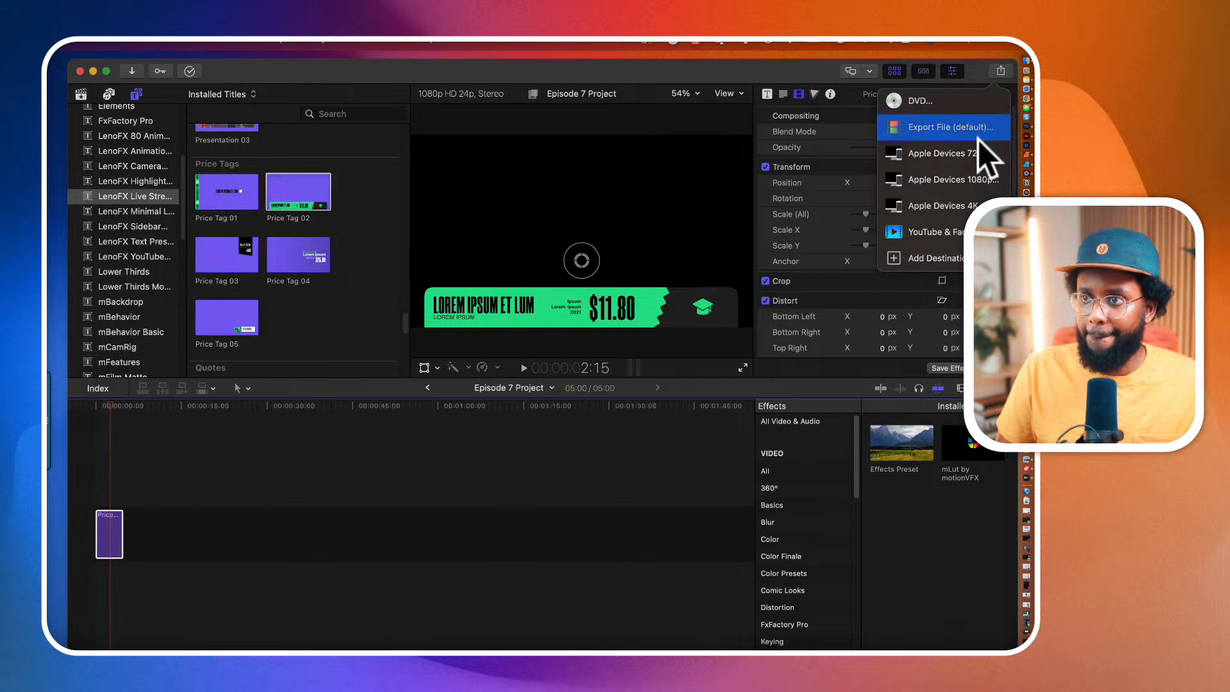
click(954, 127)
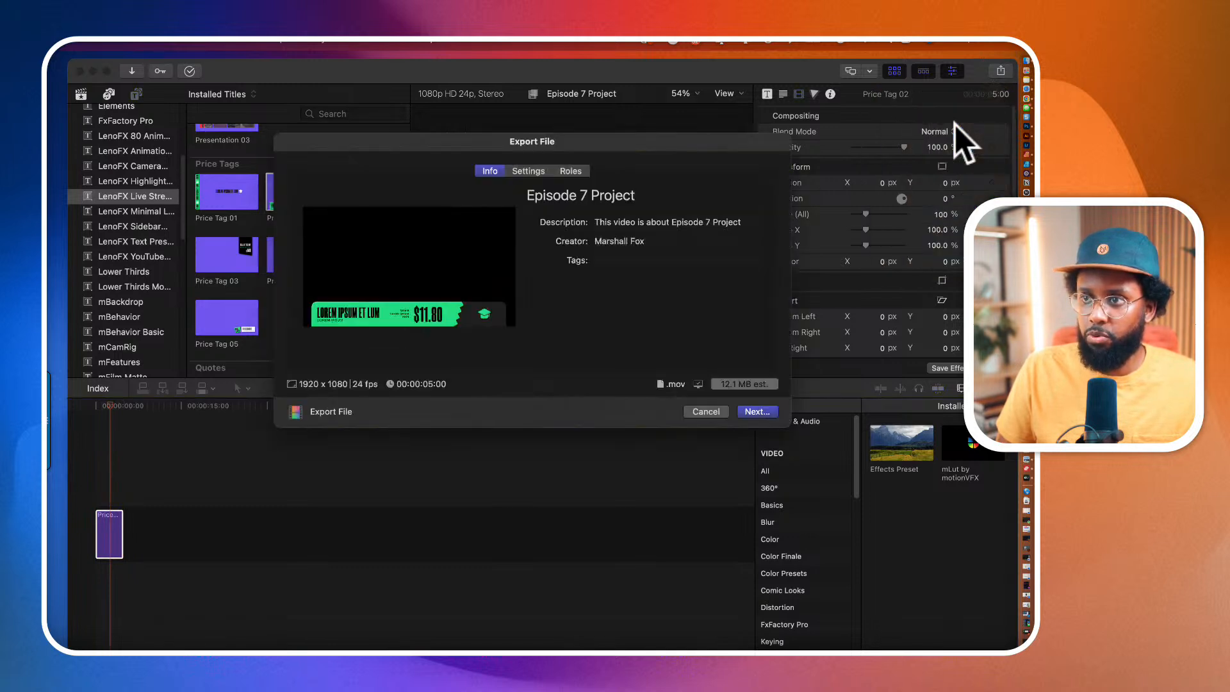
click(542, 171)
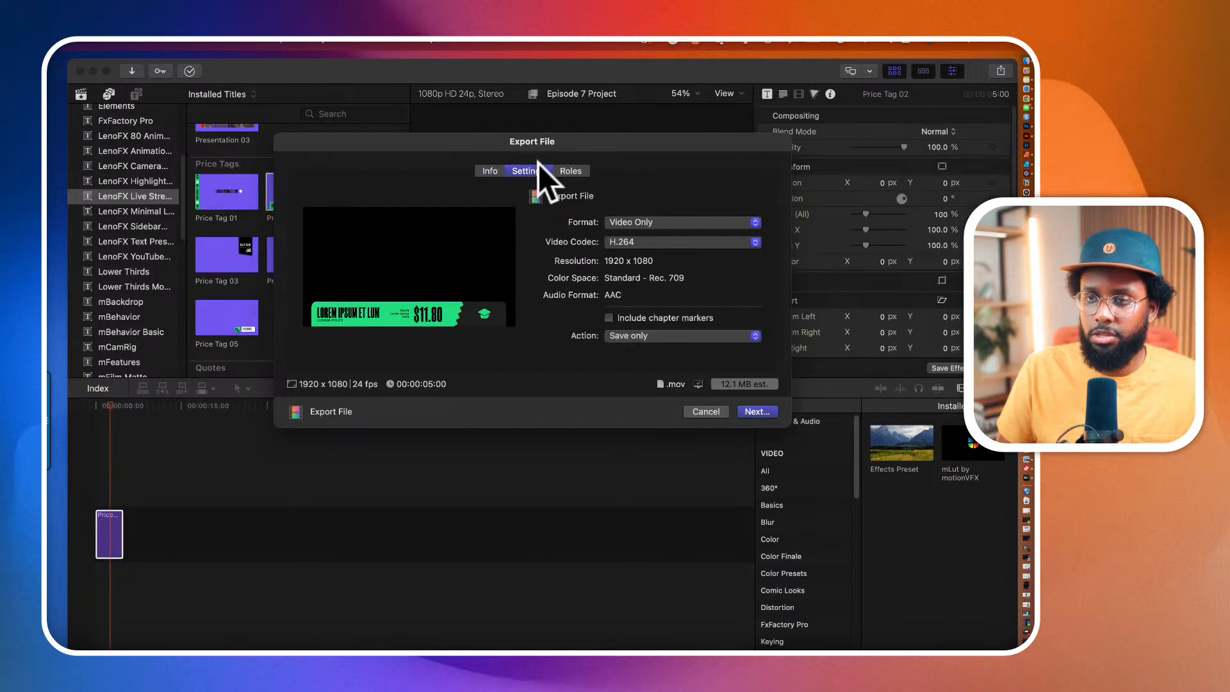
Step: Try the Computer export format and check its available video codecs
click(633, 224)
click(633, 225)
click(633, 228)
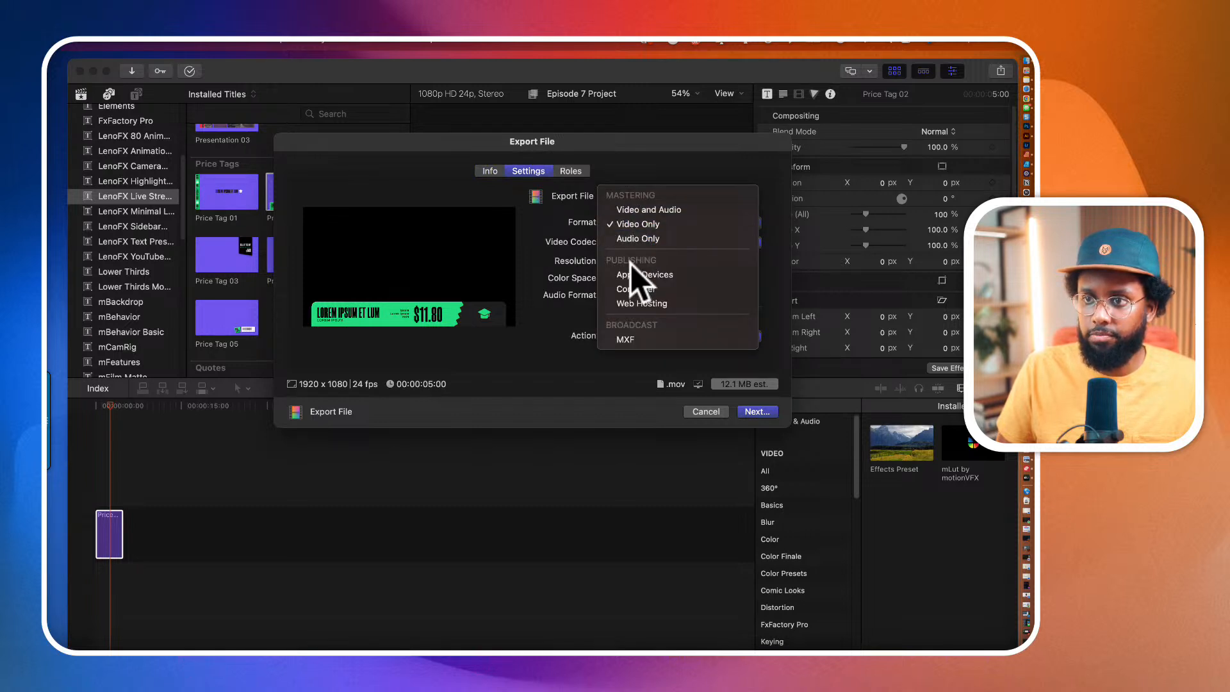
click(629, 289)
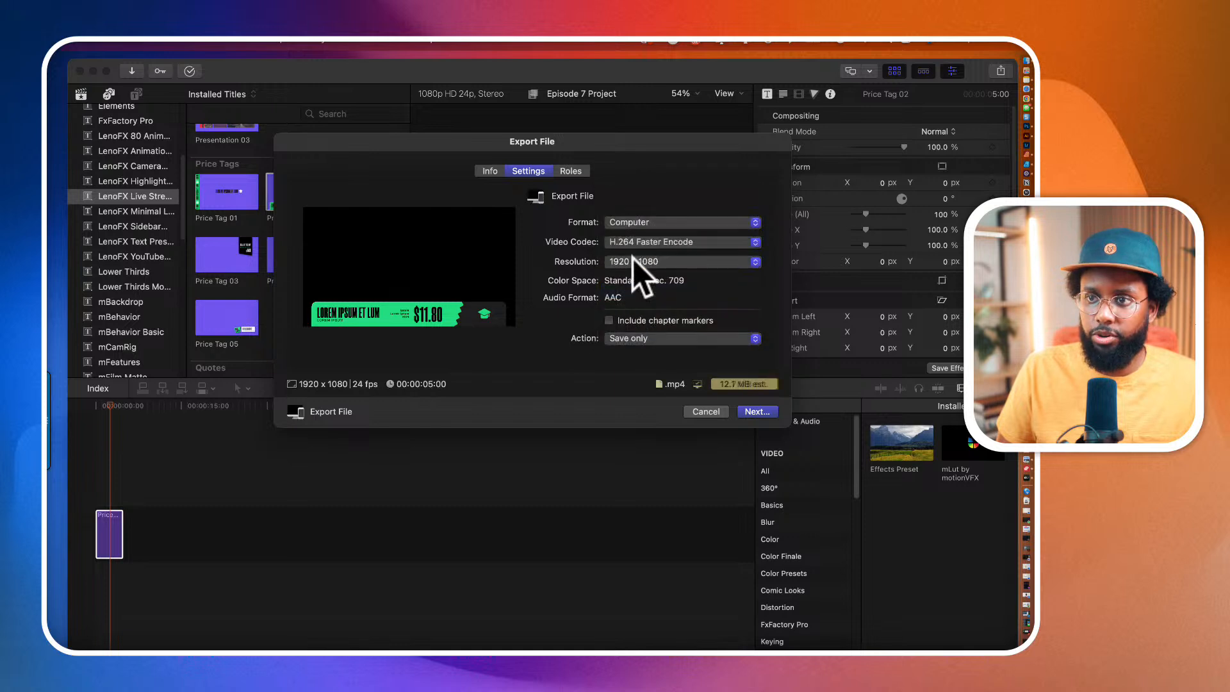
click(636, 244)
click(637, 243)
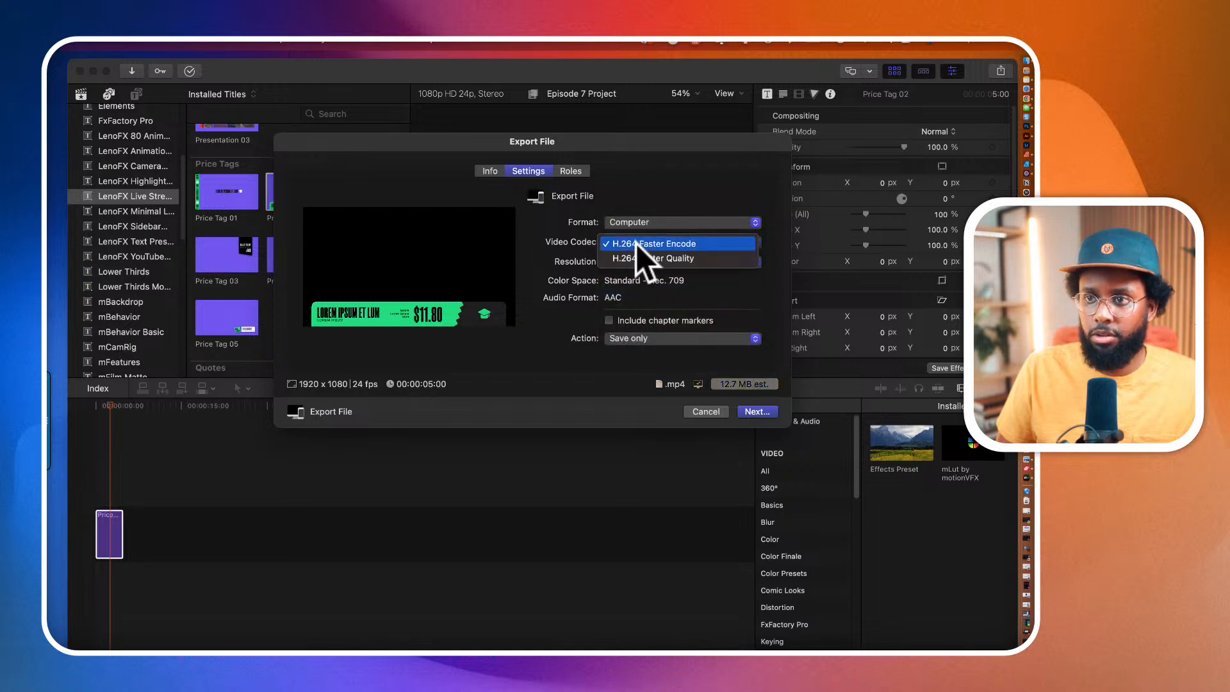
Step: Return the export format to Video Only
click(617, 220)
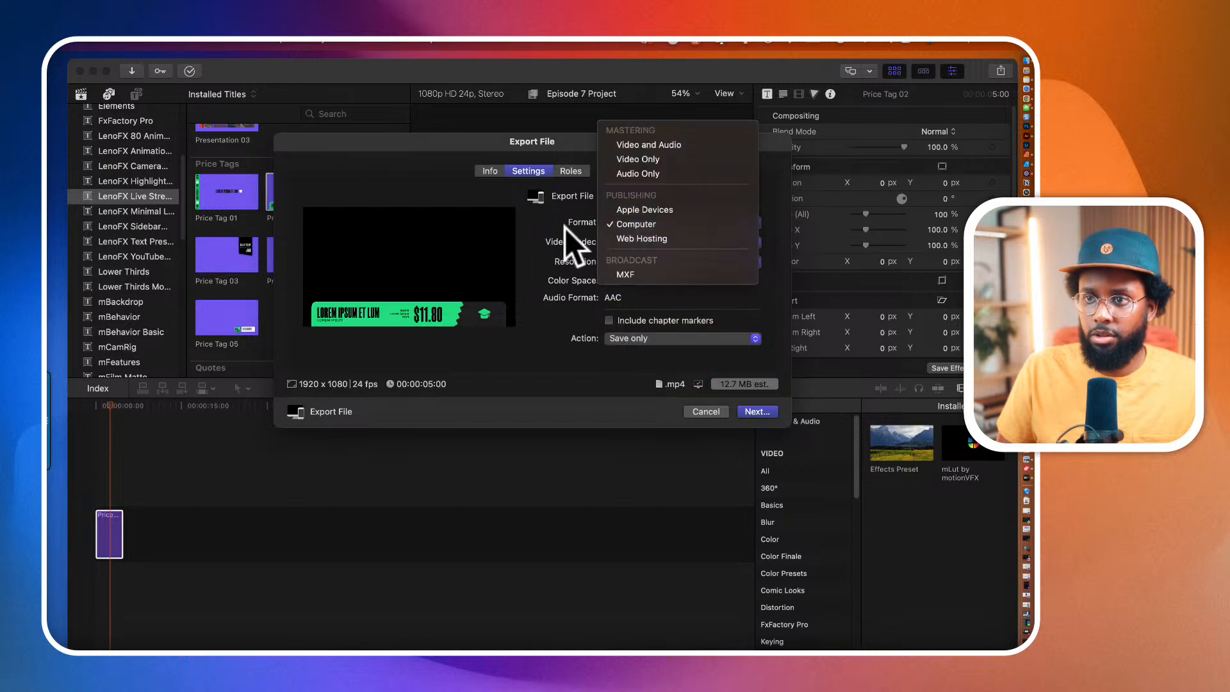
click(617, 221)
click(616, 268)
click(616, 268)
click(631, 222)
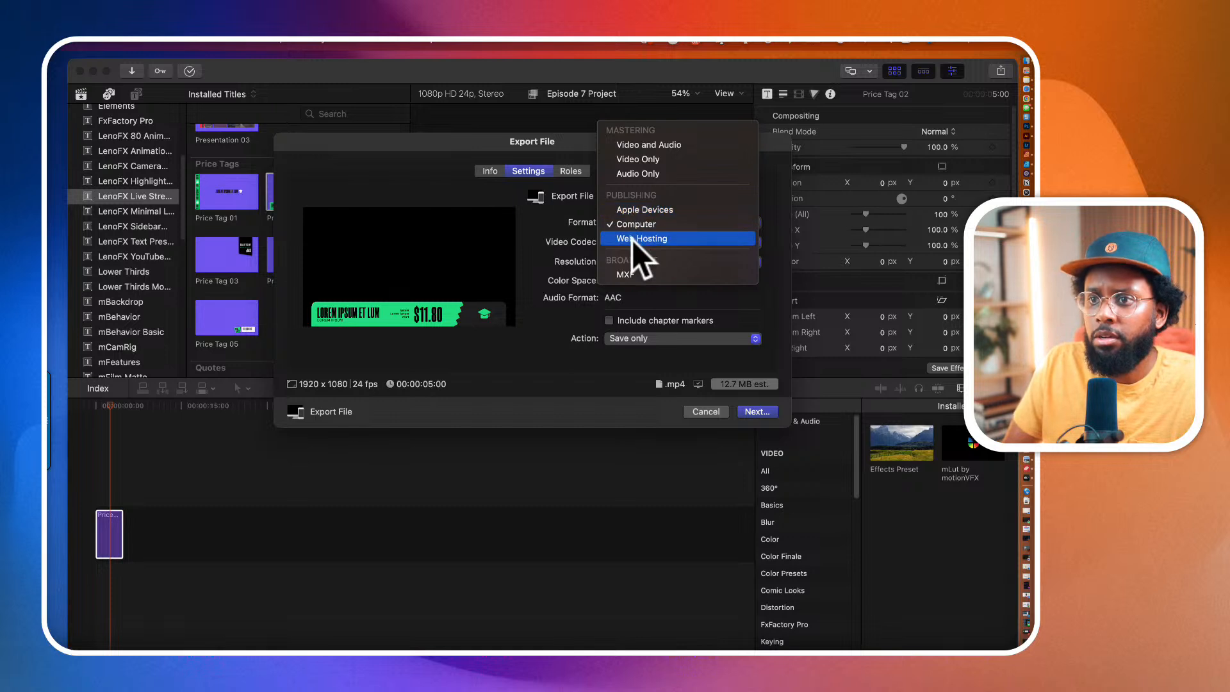
click(639, 159)
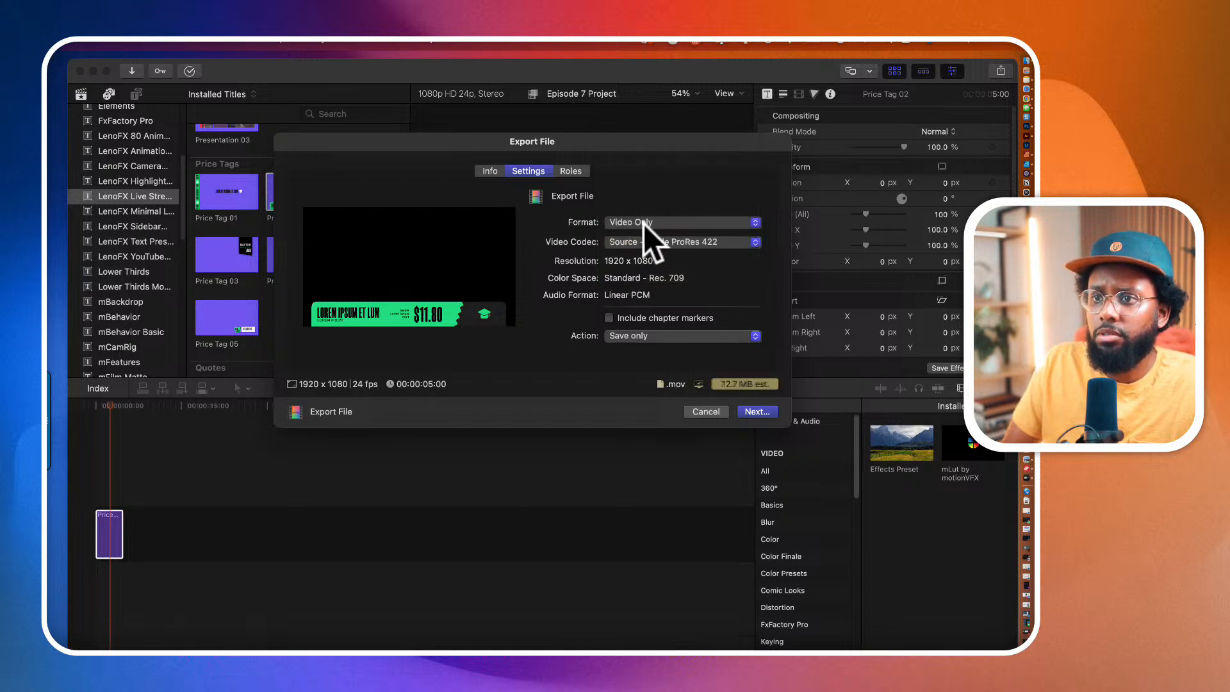
Step: Set the video codec of the Video Only export to Apple ProRes 4444
click(641, 240)
click(606, 216)
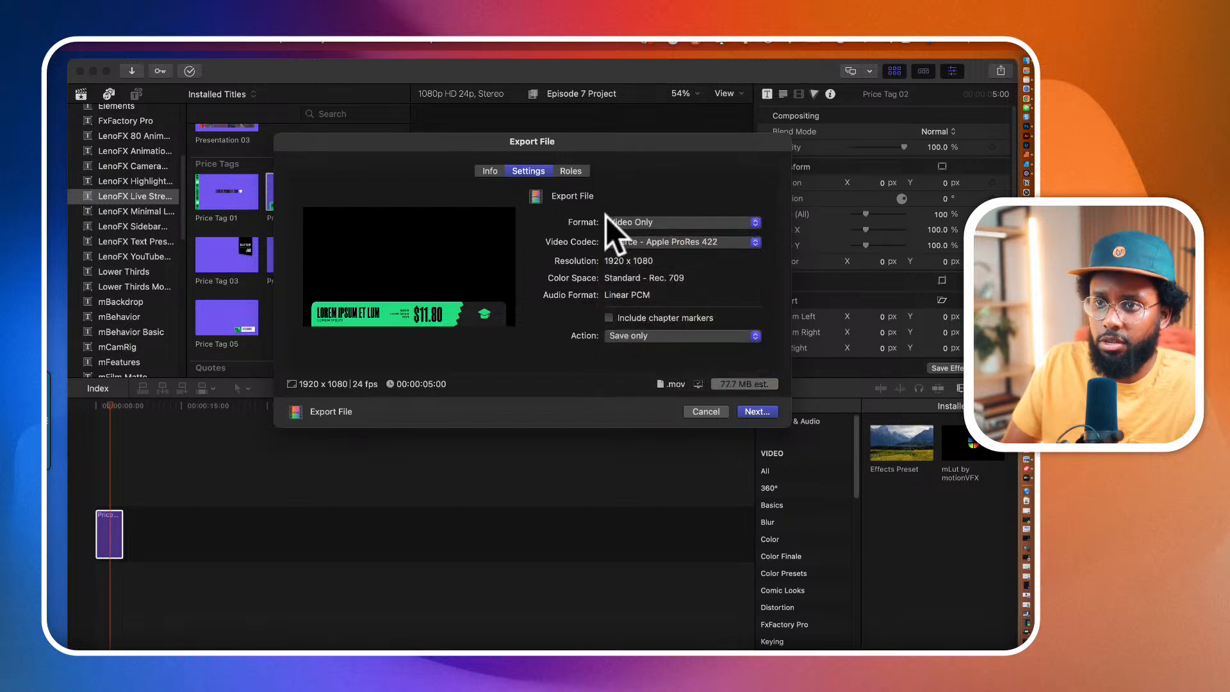
click(615, 221)
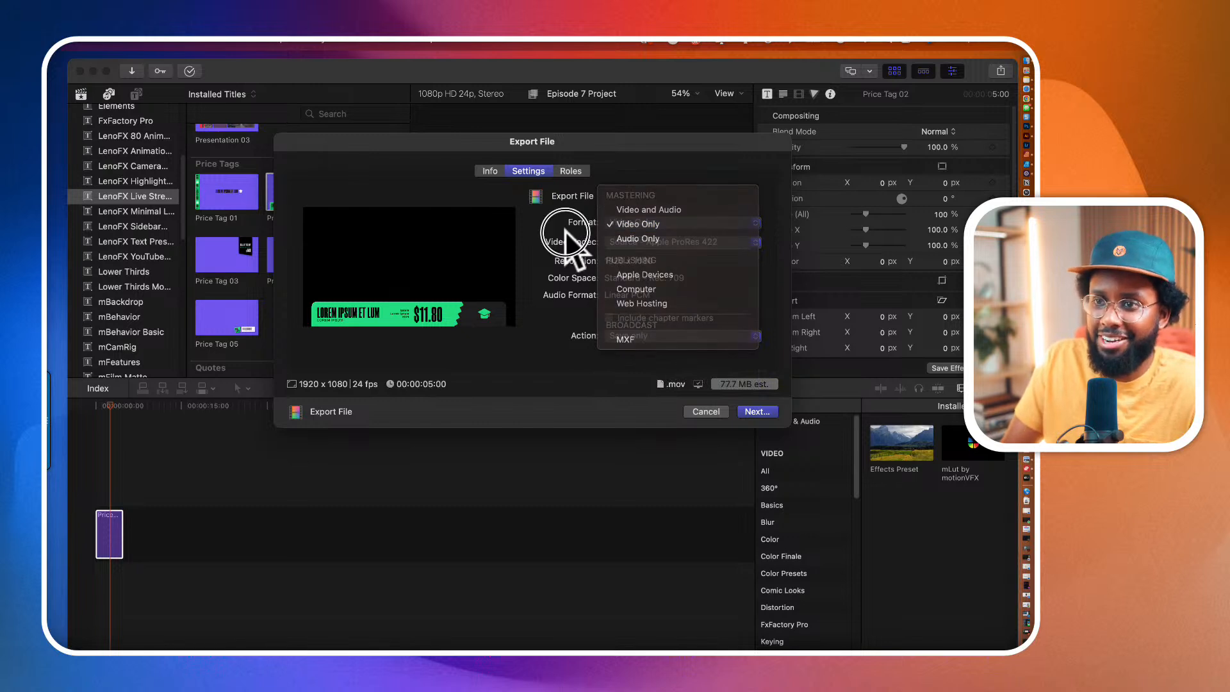
click(544, 212)
click(611, 239)
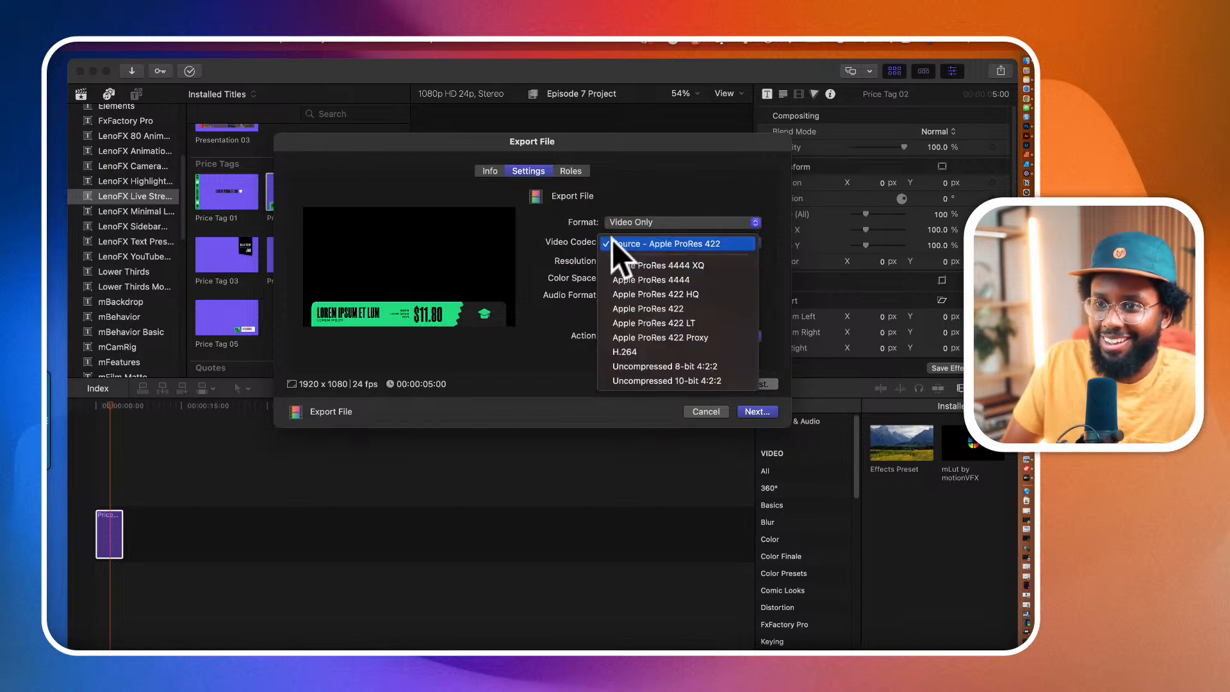
click(620, 278)
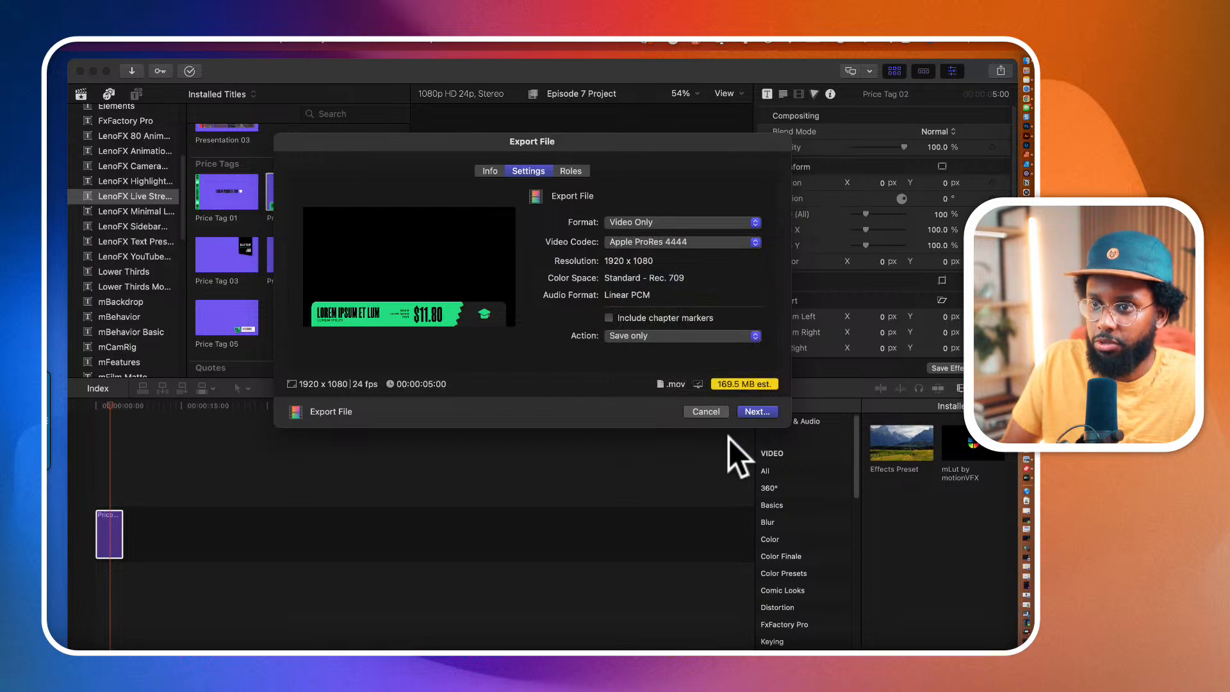
Step: Continue to saving the export and choose the Media folder inside Ecamm Animated Overlays Library as its destination
click(753, 411)
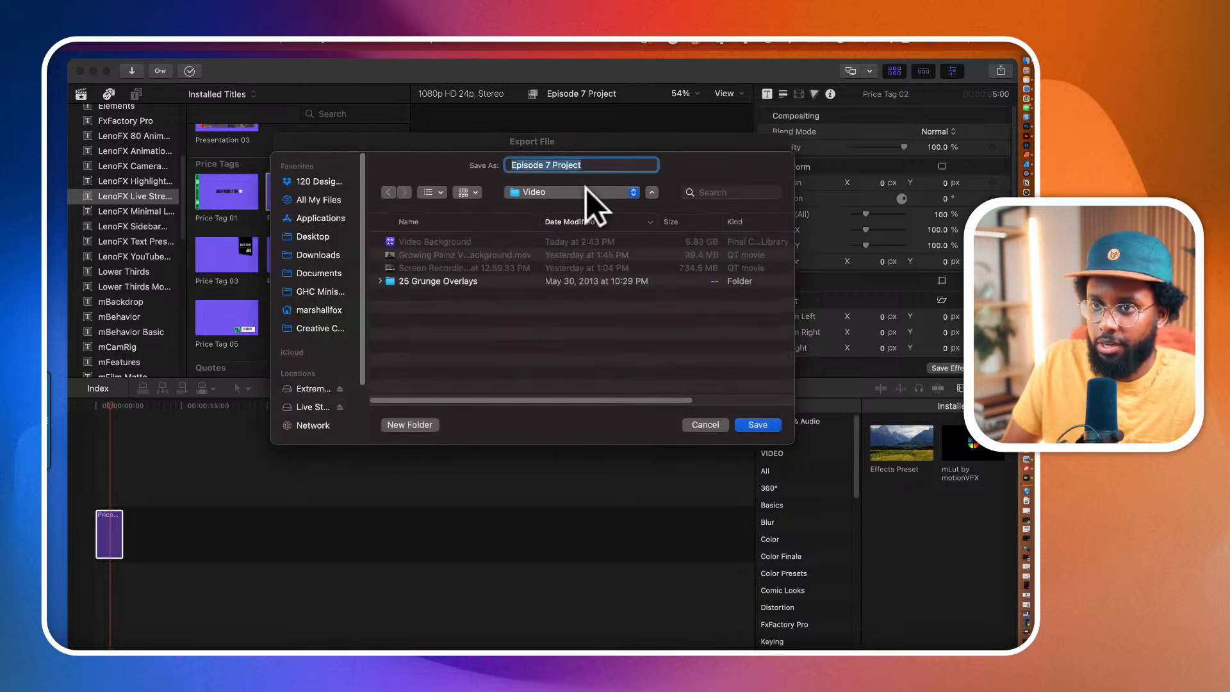
click(539, 193)
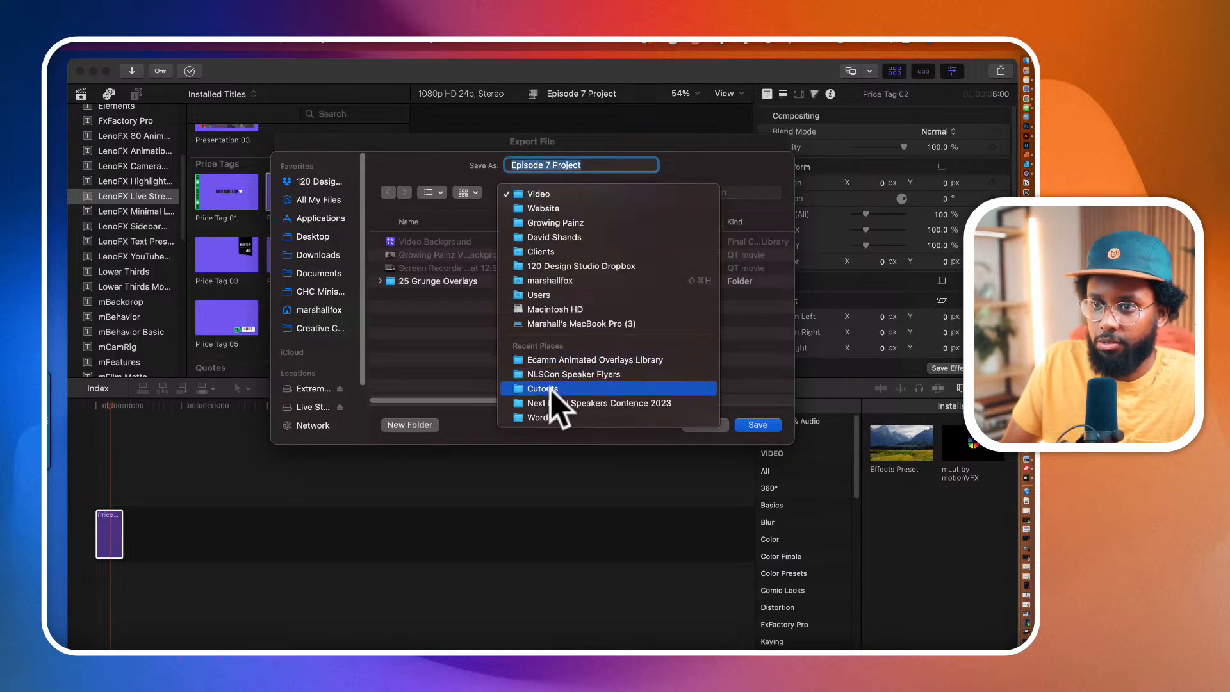
click(557, 359)
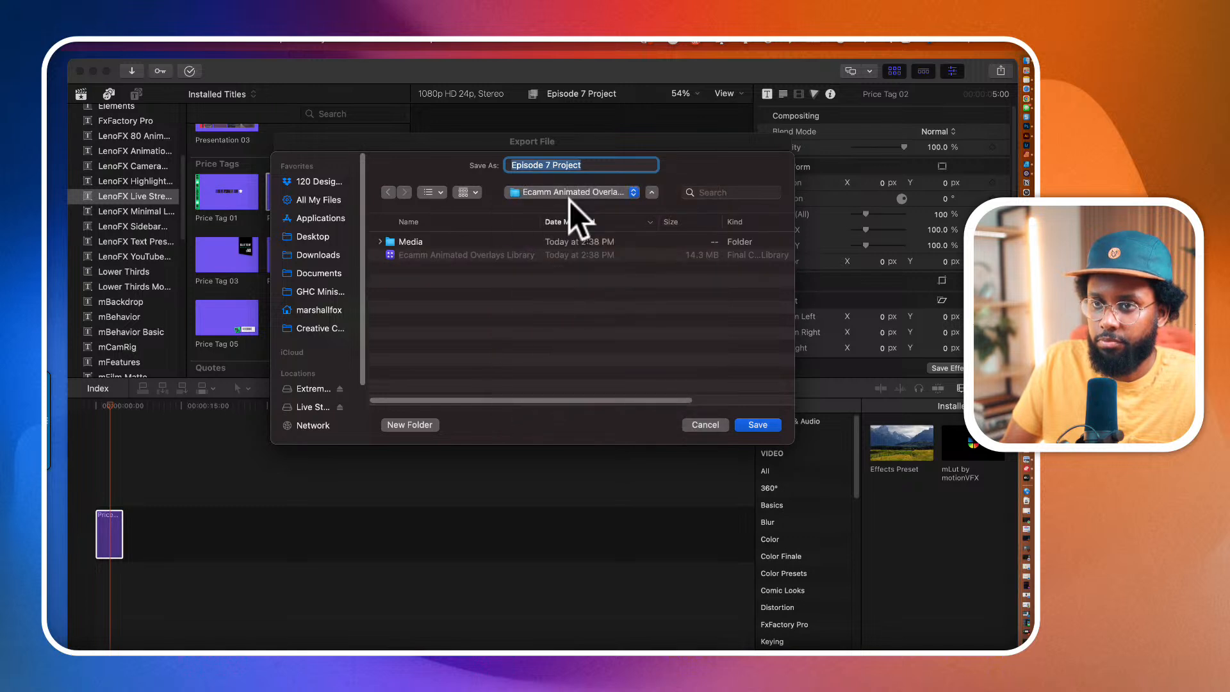
double_click(440, 241)
Step: Name the export Sample Overlay and save it in the Media folder
click(612, 165)
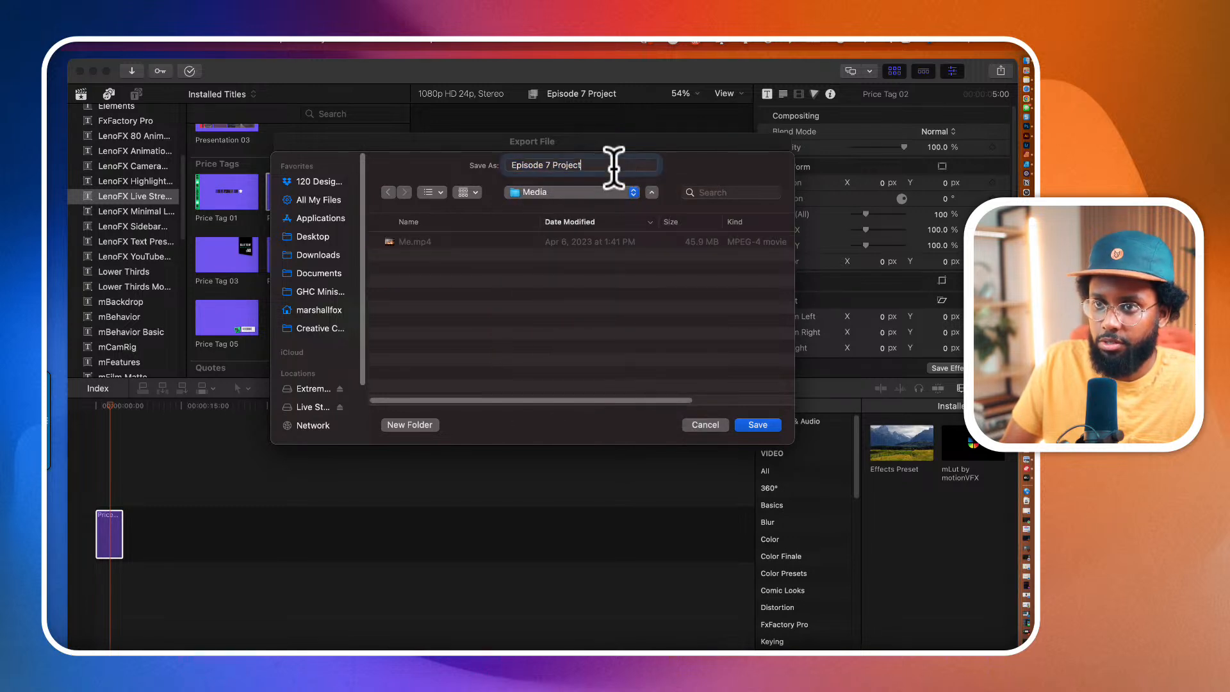
text(Smapl)
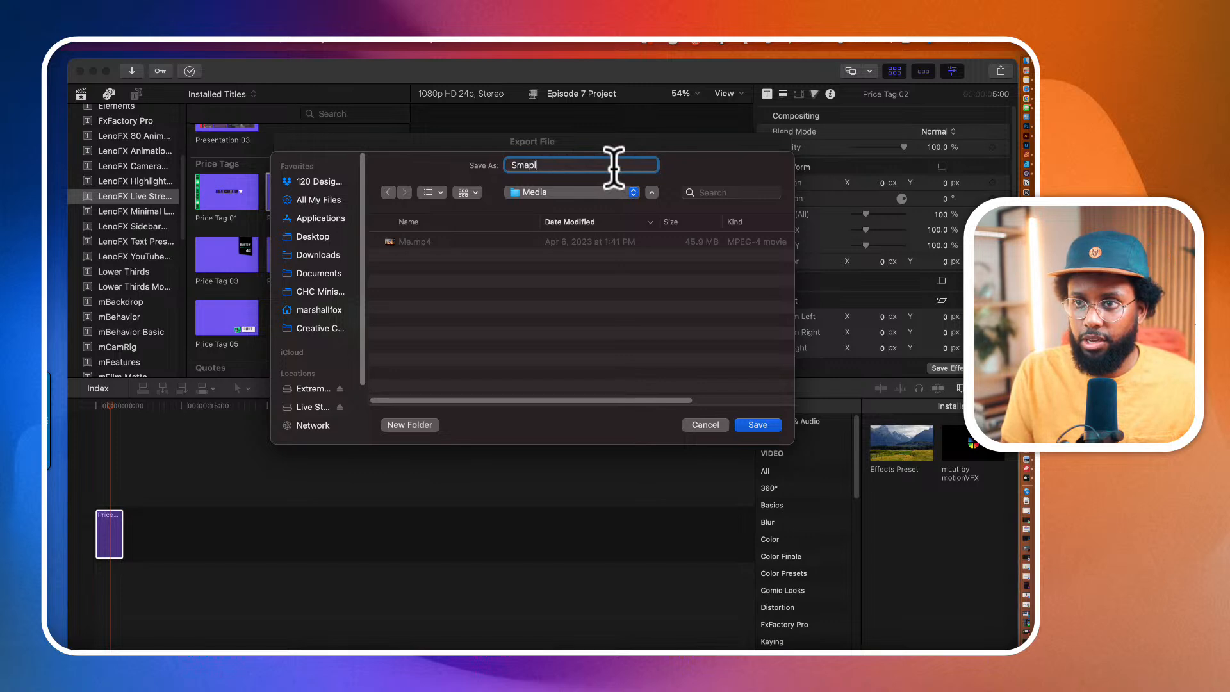
key(BackSpace)
text(am)
text(Sampl)
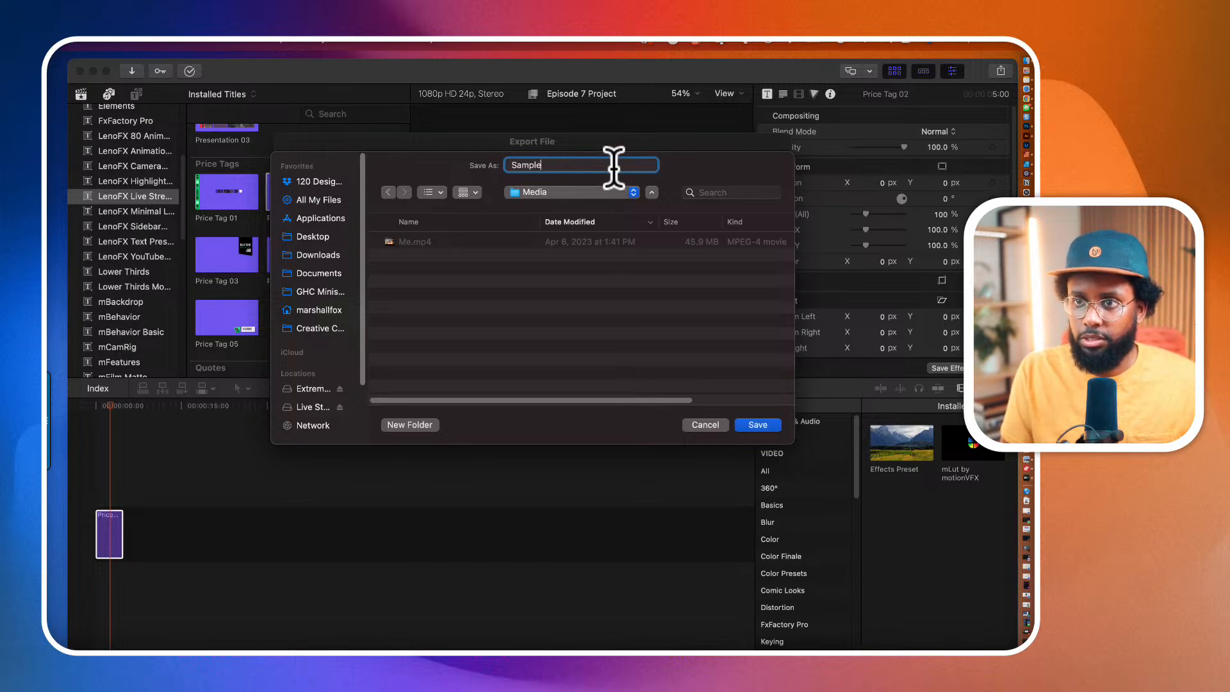
key(Return)
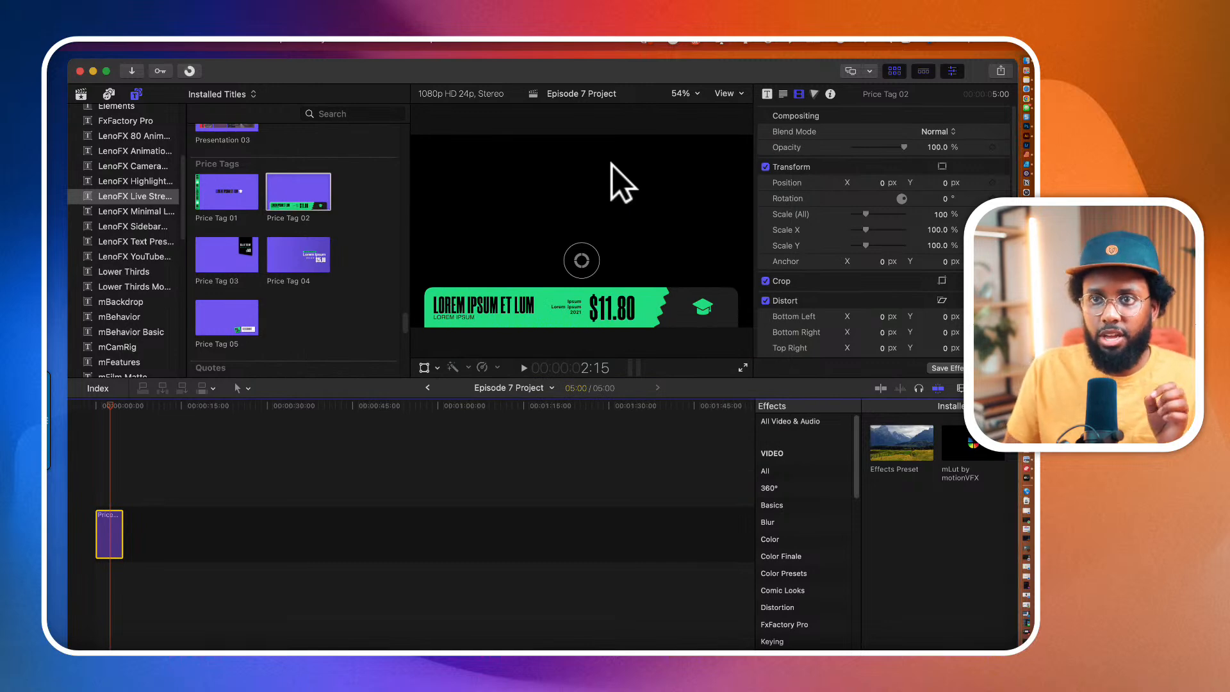
Step: Minimize Final Cut Pro, add Sample Overlay.mov from the Media folder to the current Ecamm Live scene as an overlay, and play it
click(93, 70)
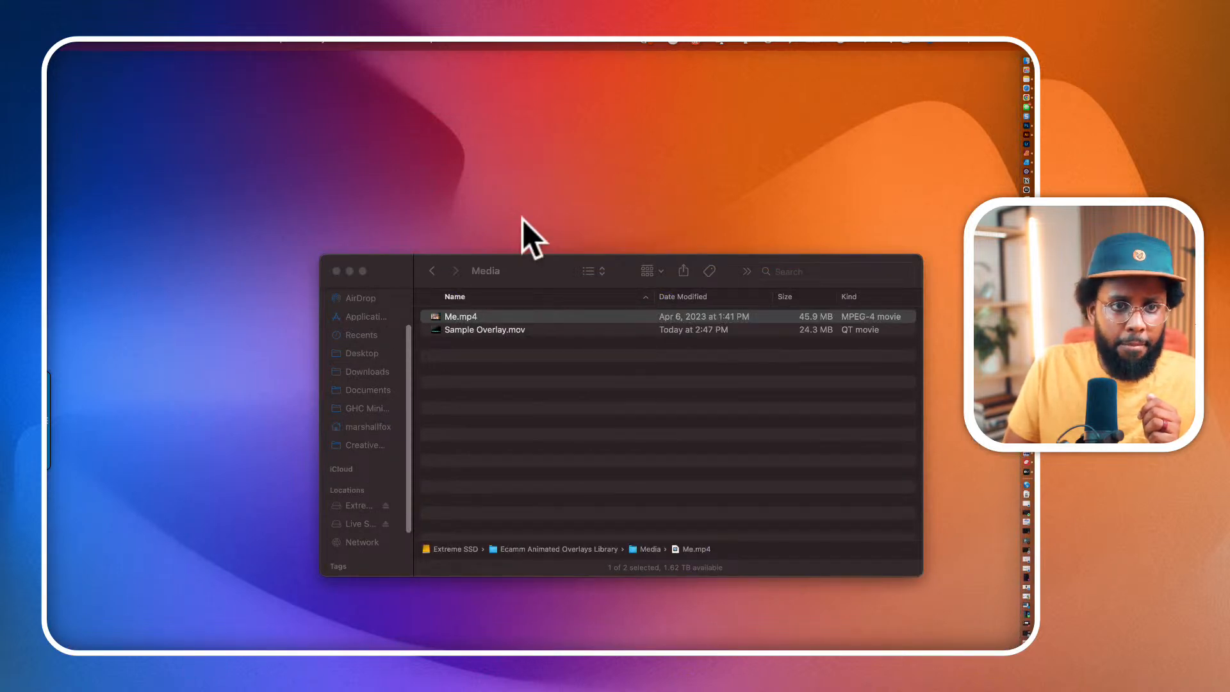
click(184, 384)
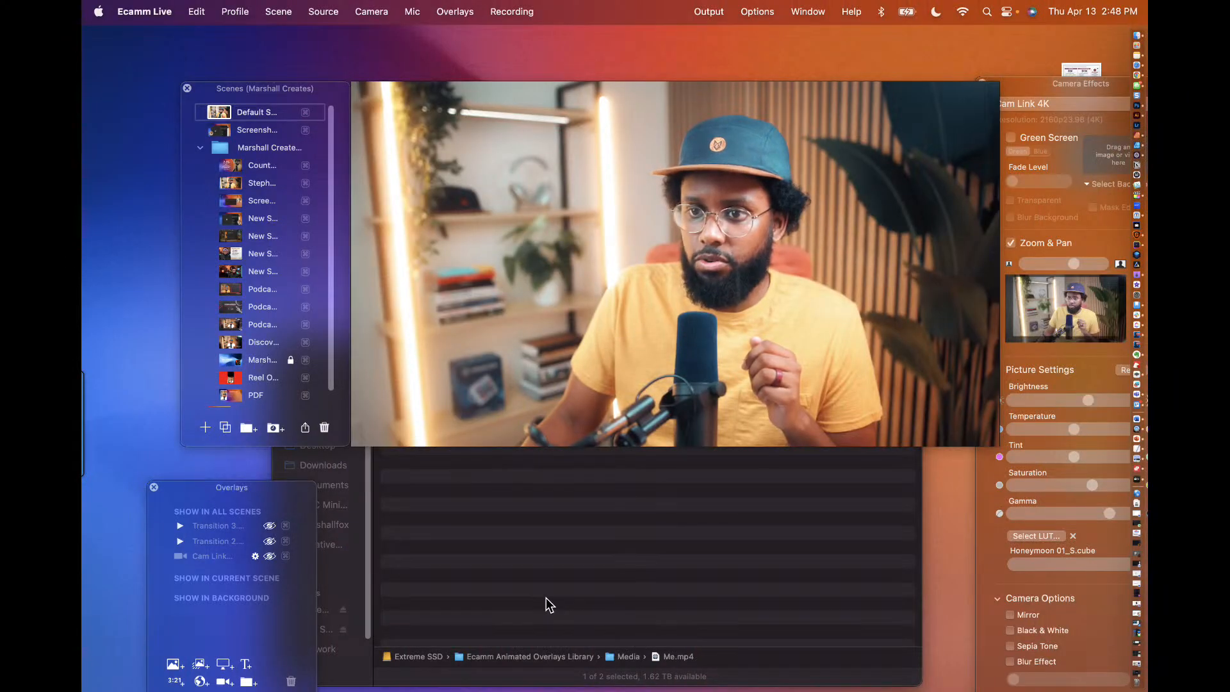
click(549, 605)
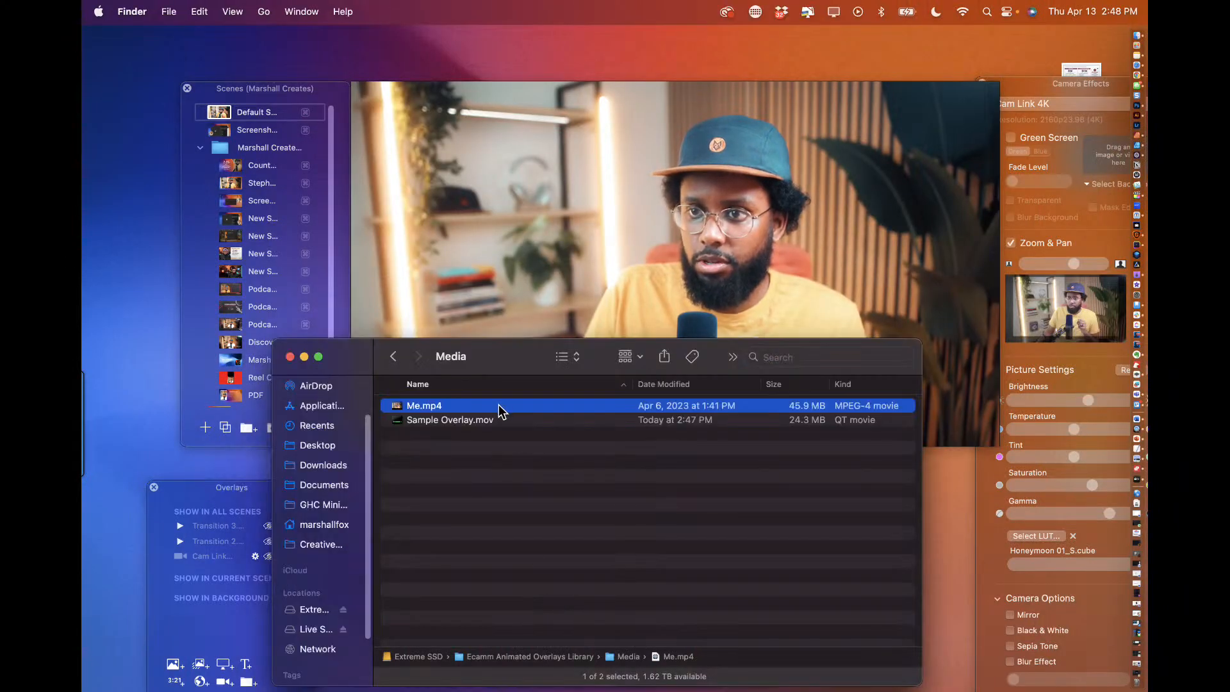
drag(460, 423, 465, 248)
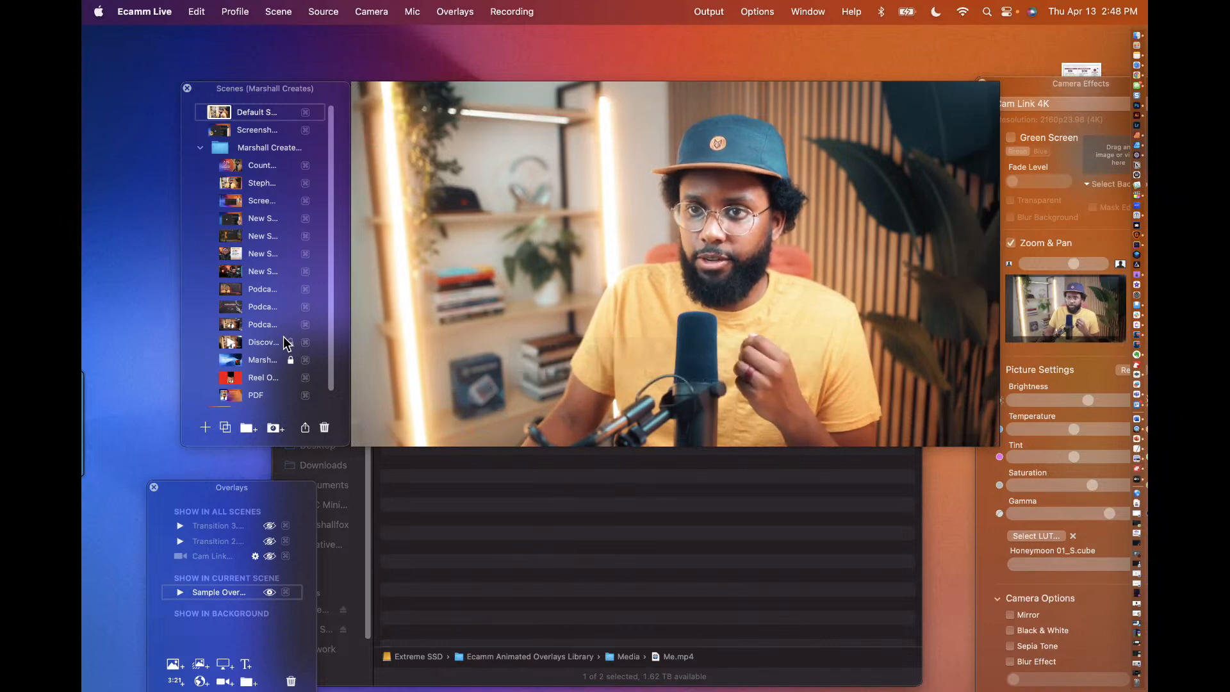
click(180, 592)
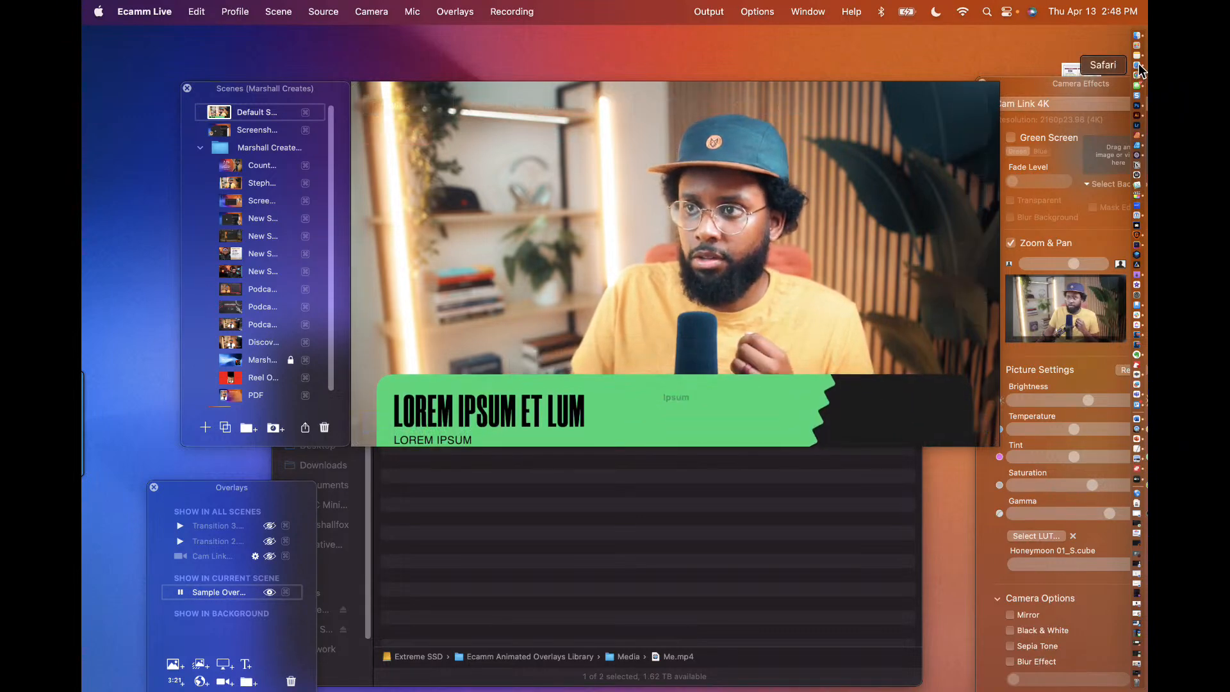
Step: Minimize the Finder Media window and the Final Cut Pro window, leaving Ecamm Live in view
click(510, 562)
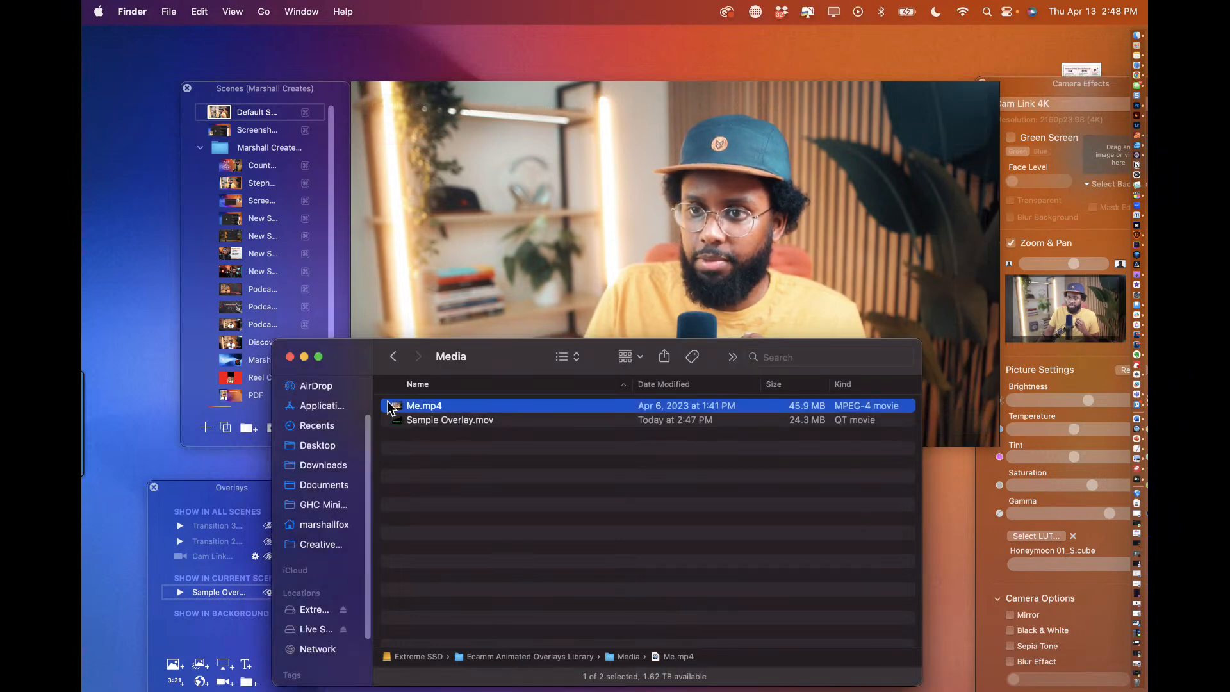
click(305, 356)
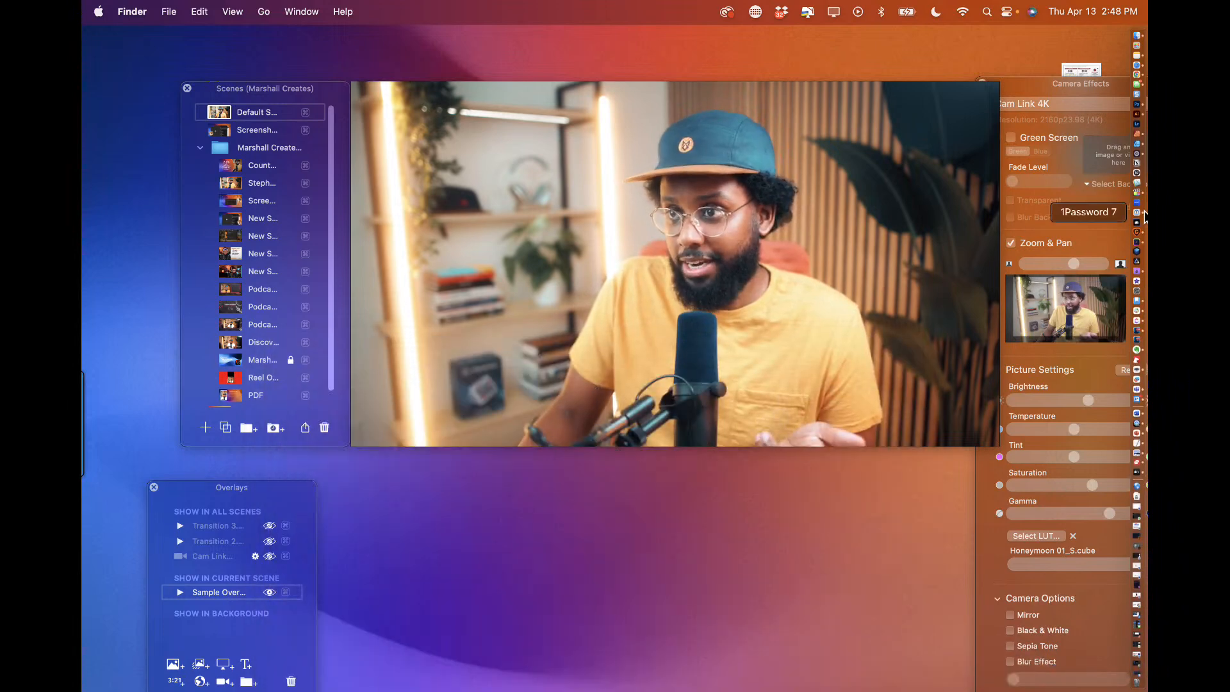
click(1131, 194)
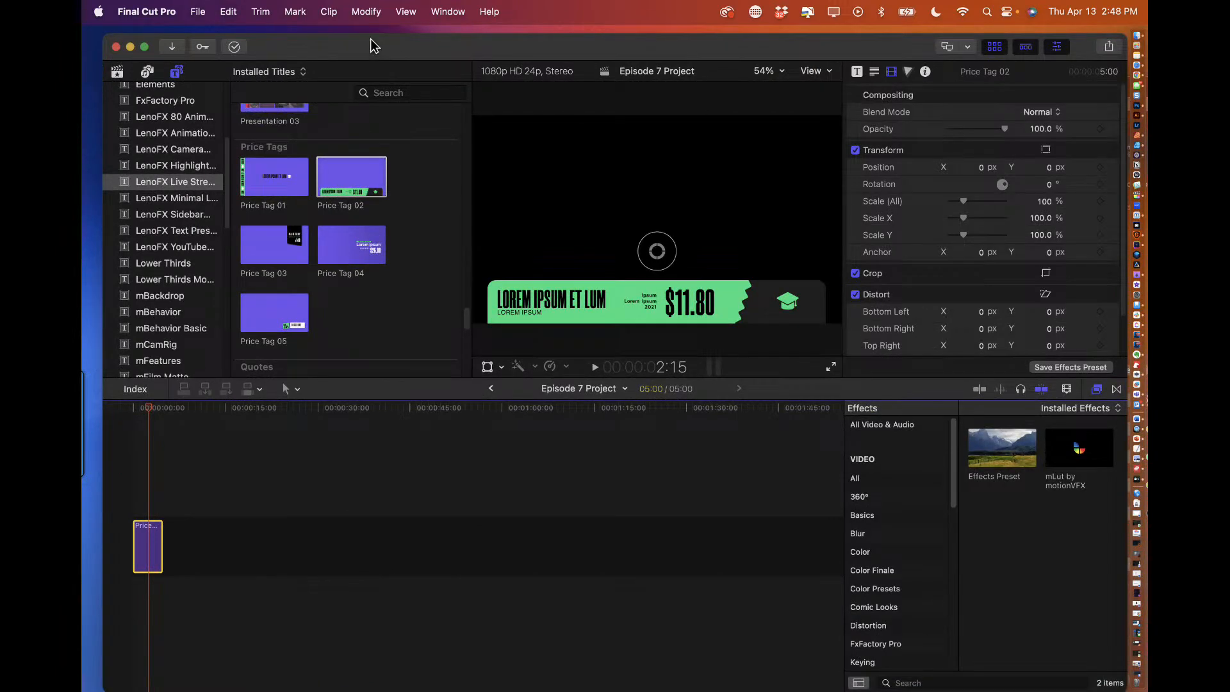
click(130, 47)
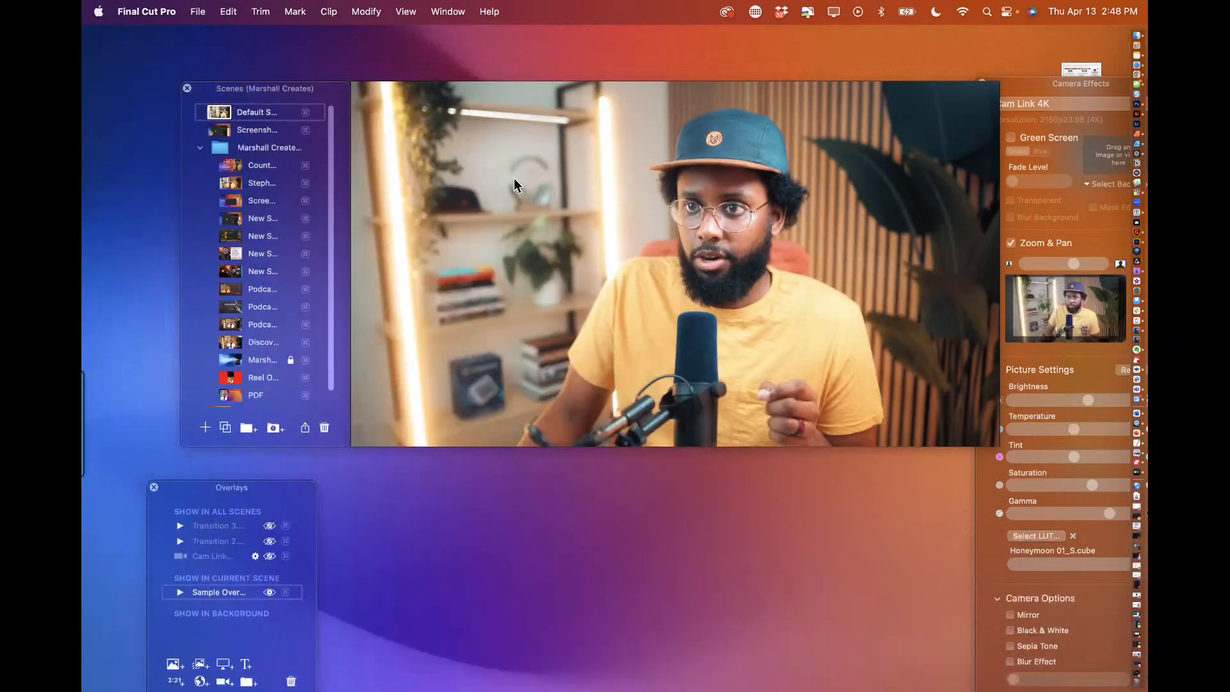
Step: Switch to Ecamm Live and turn off Live Demo Mode
click(809, 13)
click(808, 13)
click(794, 12)
mouse_move(758, 15)
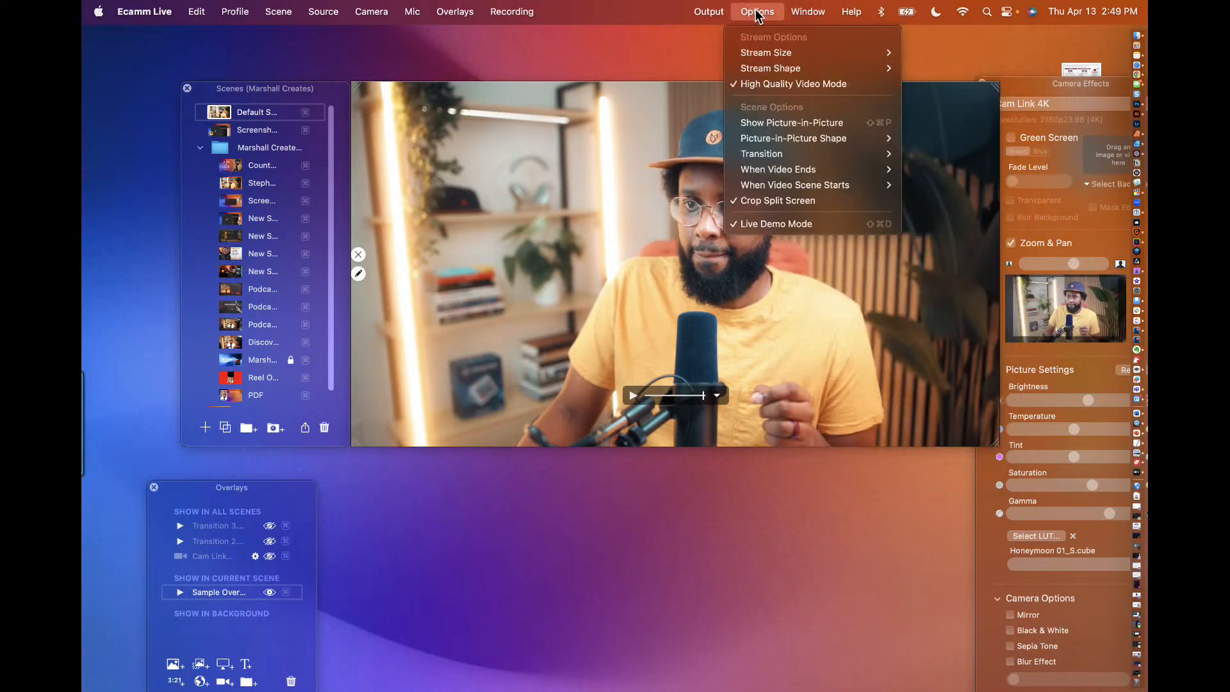
click(777, 224)
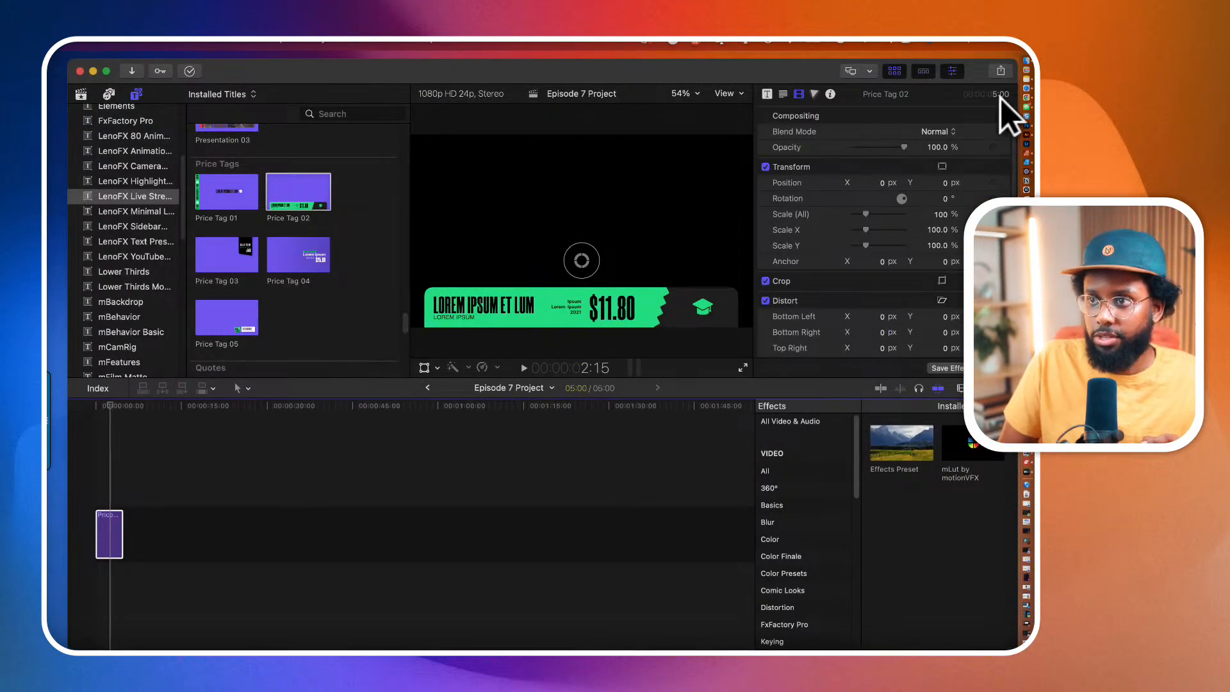
click(1028, 91)
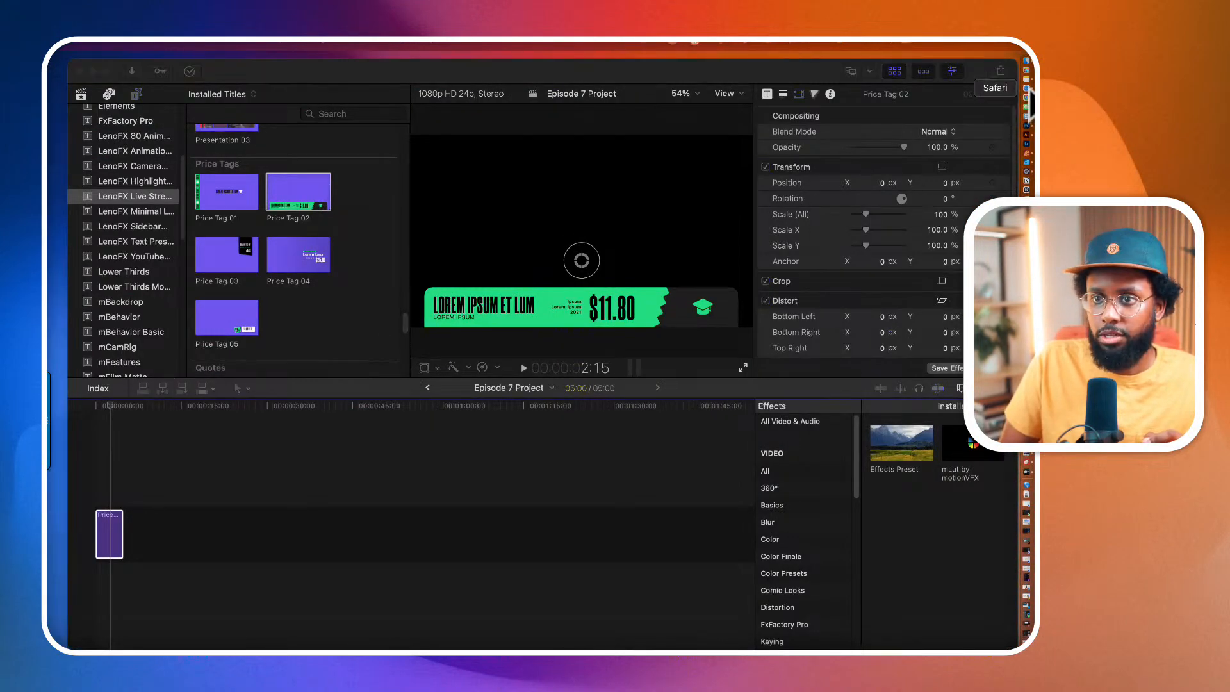
click(1025, 86)
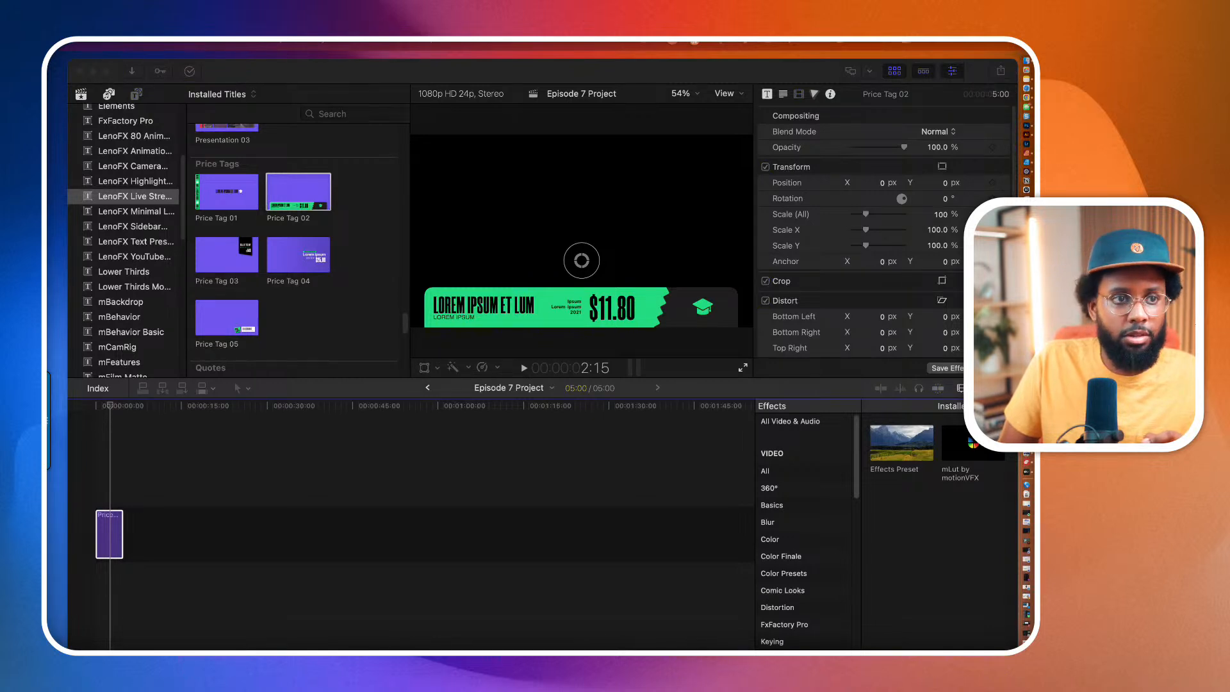
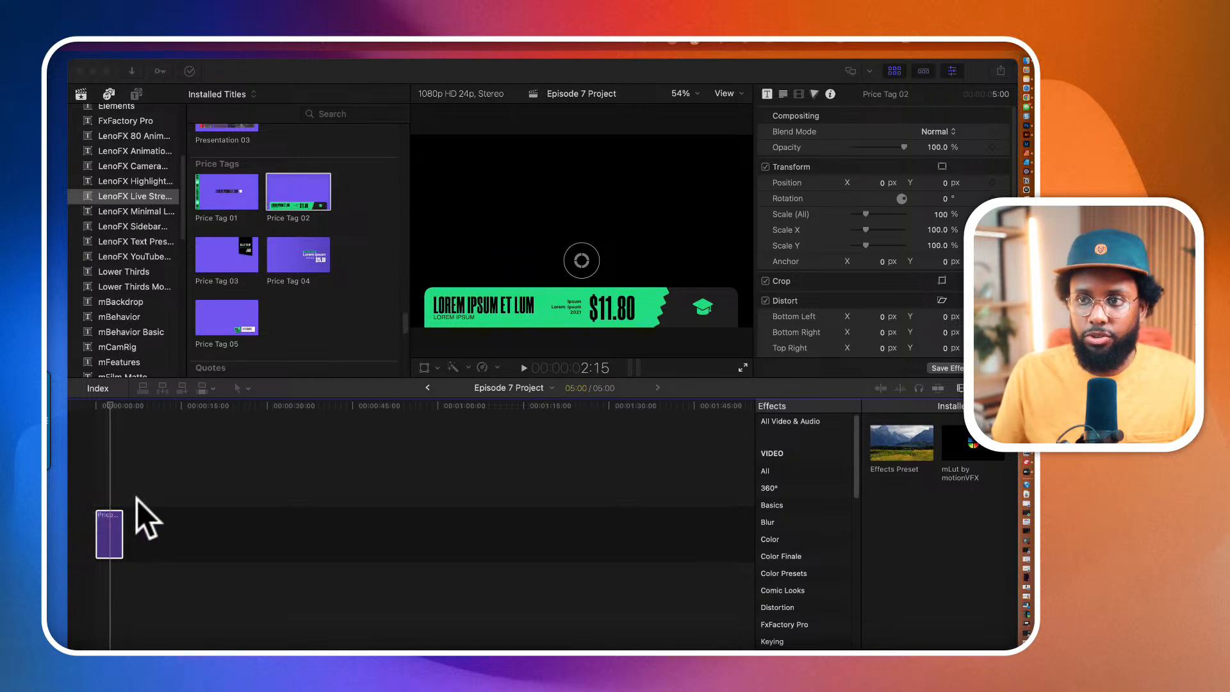
Step: Delete the price tag title from the Episode 7 Project timeline and show the project's library contents
click(115, 517)
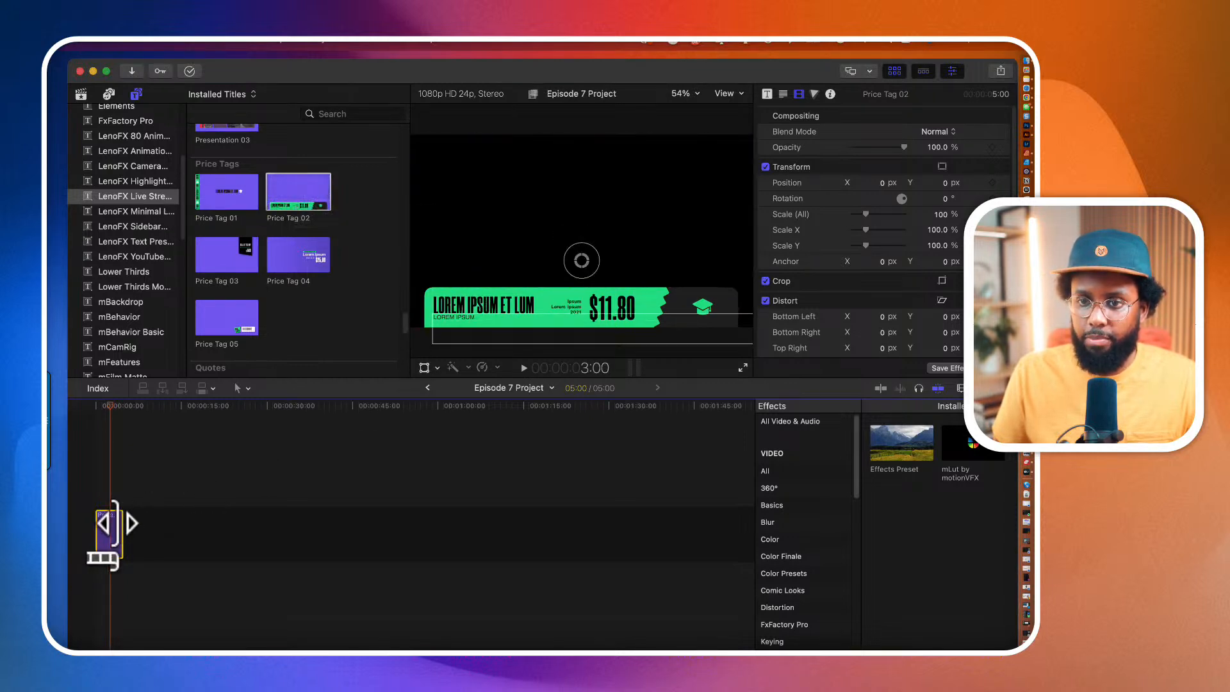
key(Delete)
click(81, 96)
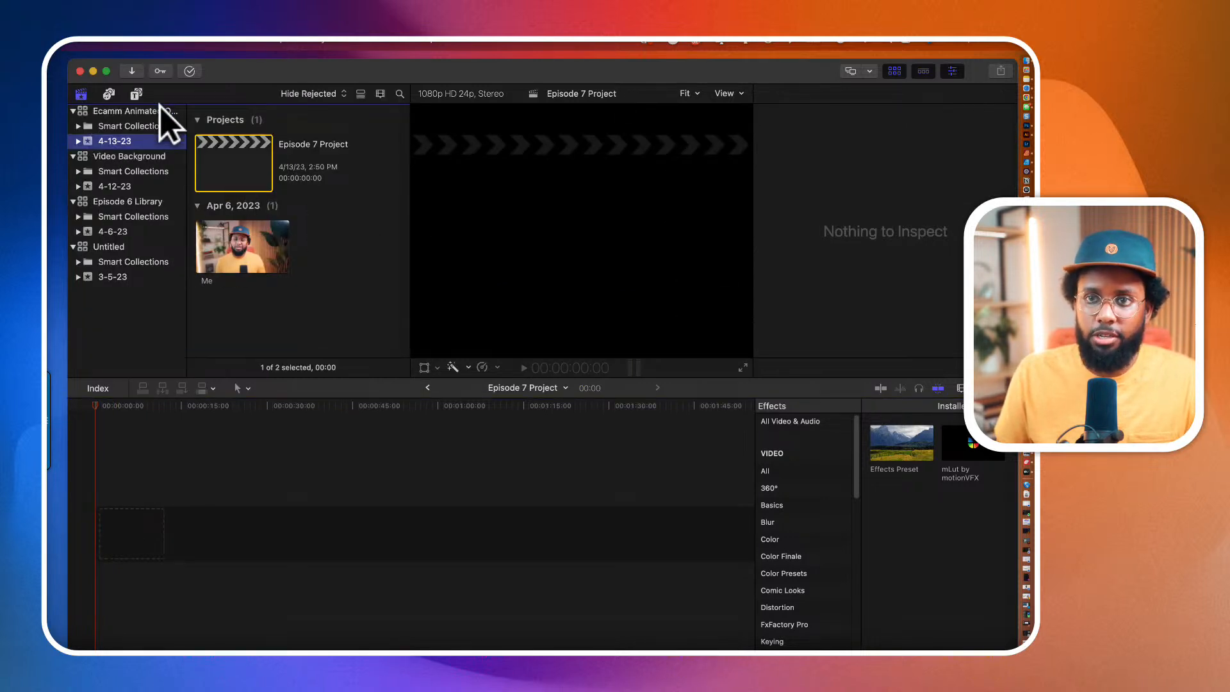
Step: Look through the installed title categories and open the LenoFX Live Stre... category
click(136, 93)
scroll(154, 196, up, 2)
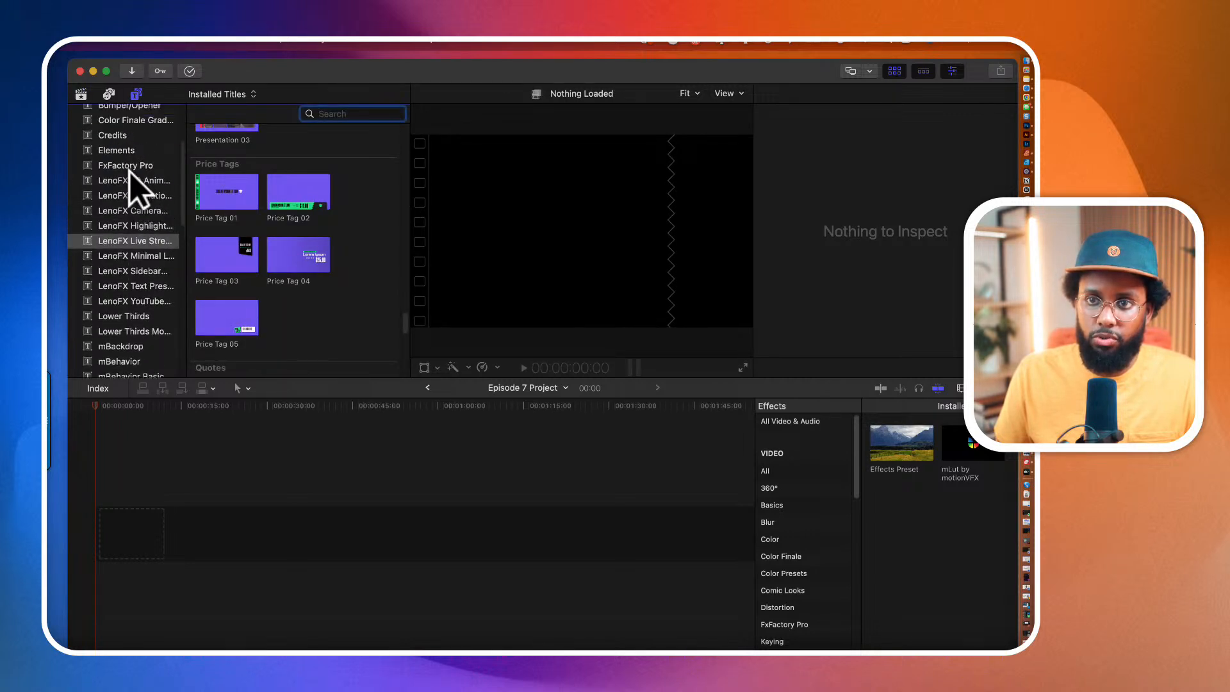
click(135, 226)
click(126, 272)
click(126, 301)
click(126, 361)
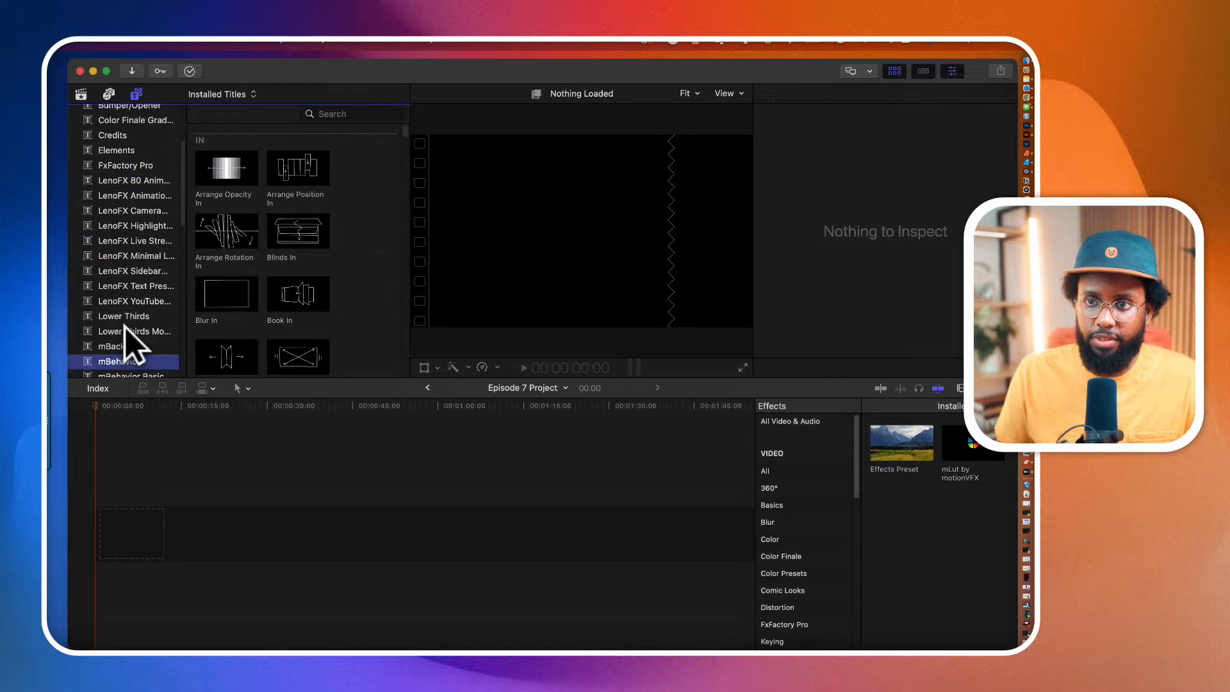
click(134, 242)
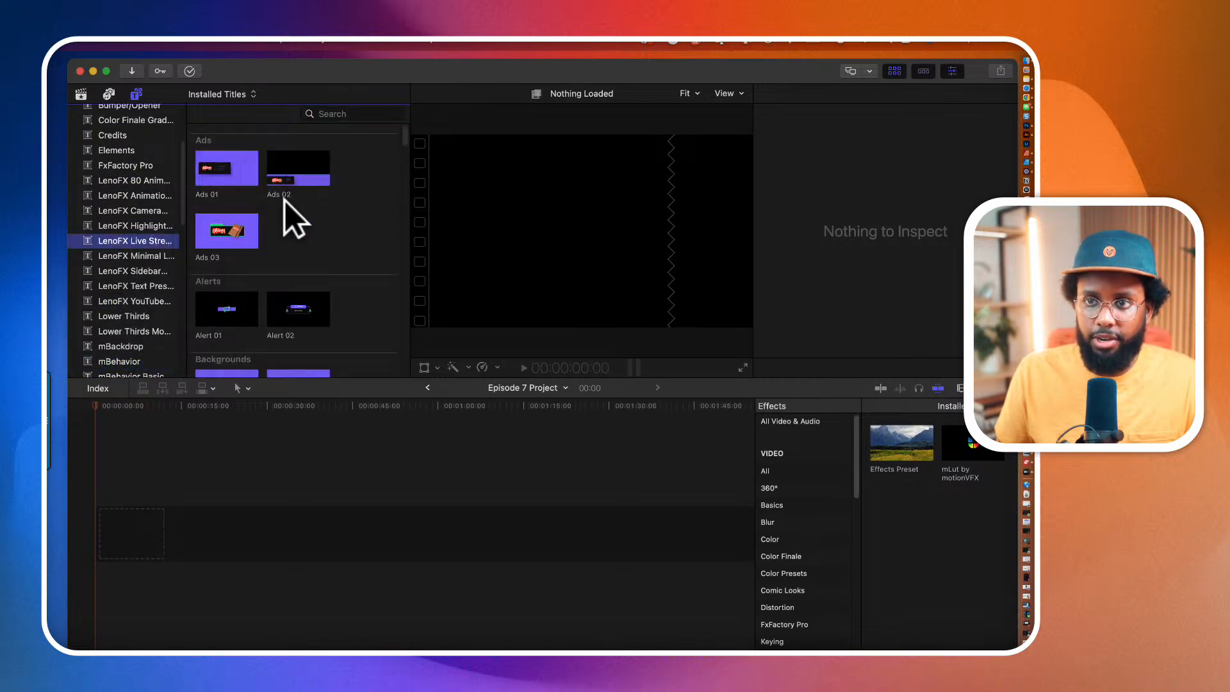
Step: Place the Price Tag 02 title in the timeline and move the playhead to the middle of the clip
scroll(285, 240, down, 10)
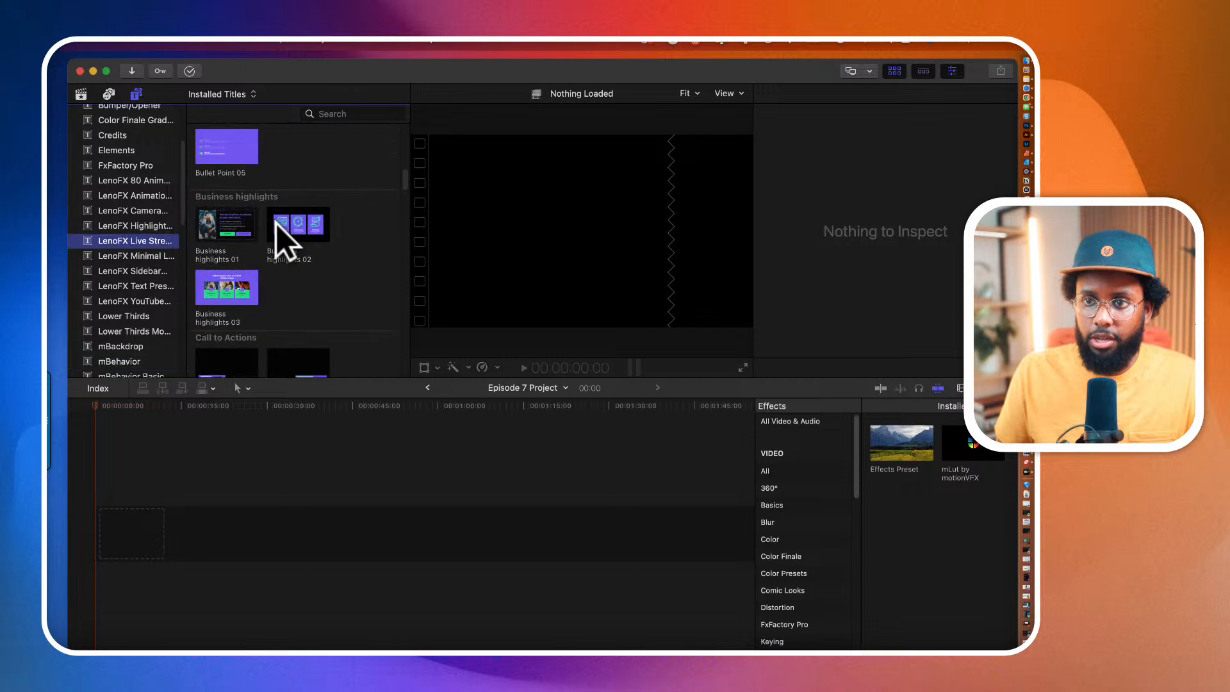
scroll(285, 240, down, 10)
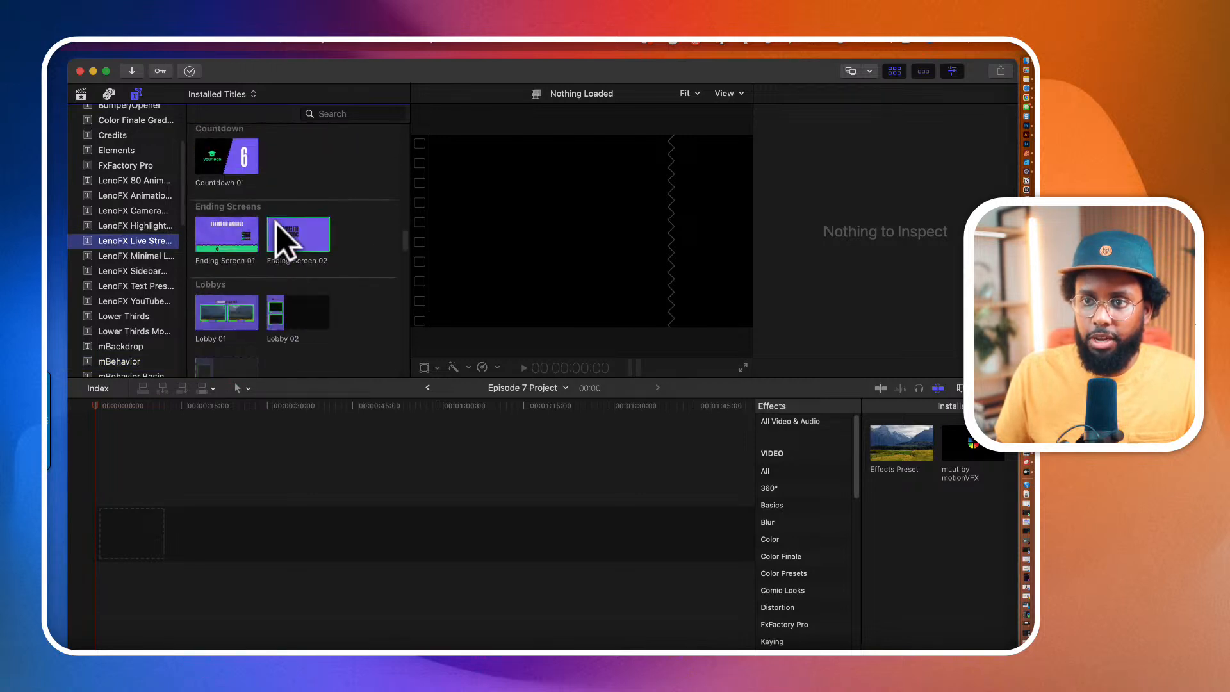
scroll(282, 242, down, 10)
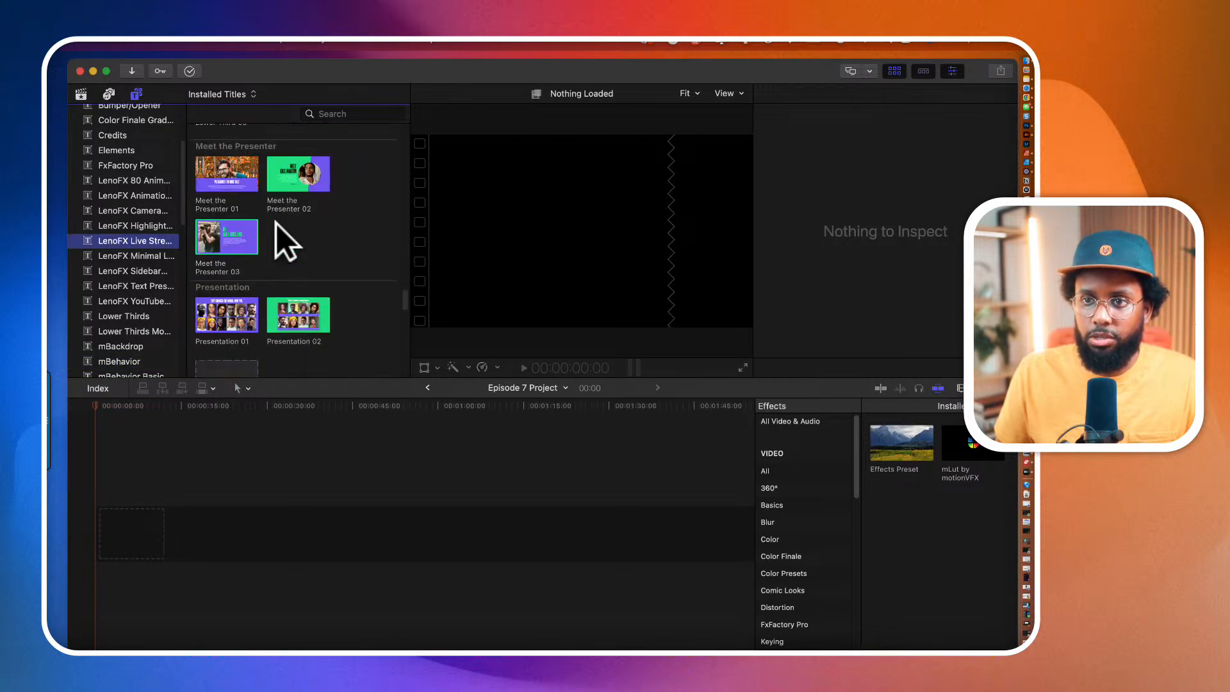
scroll(282, 240, down, 3)
drag(286, 189, 246, 490)
click(109, 410)
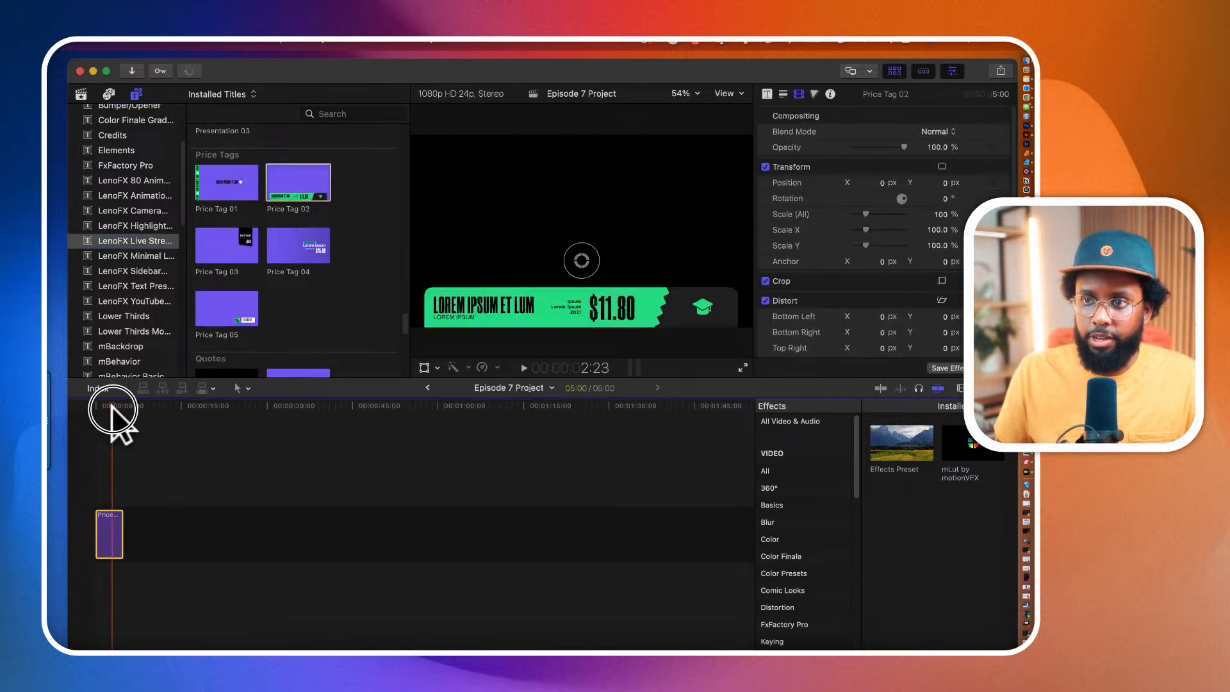
Step: Set the Text 1 line of the price tag title to LEAP INTO LIVE SELLING
click(767, 95)
double_click(864, 249)
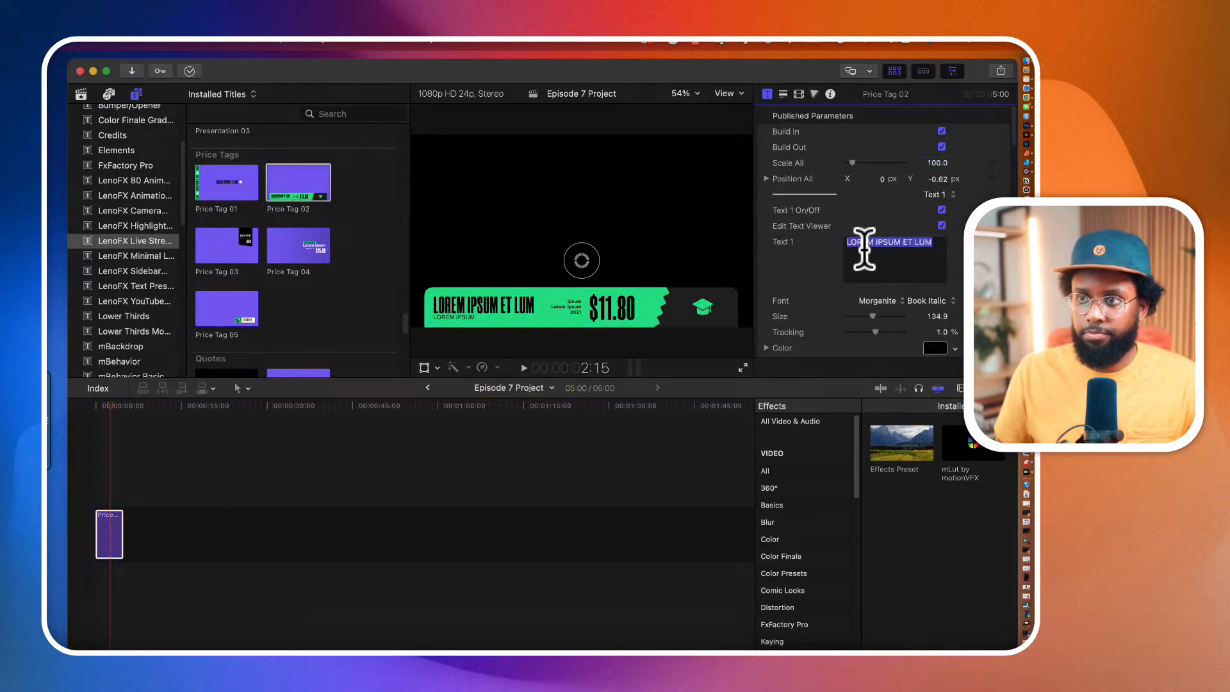
text(LEAP INTO LIVE SELLING)
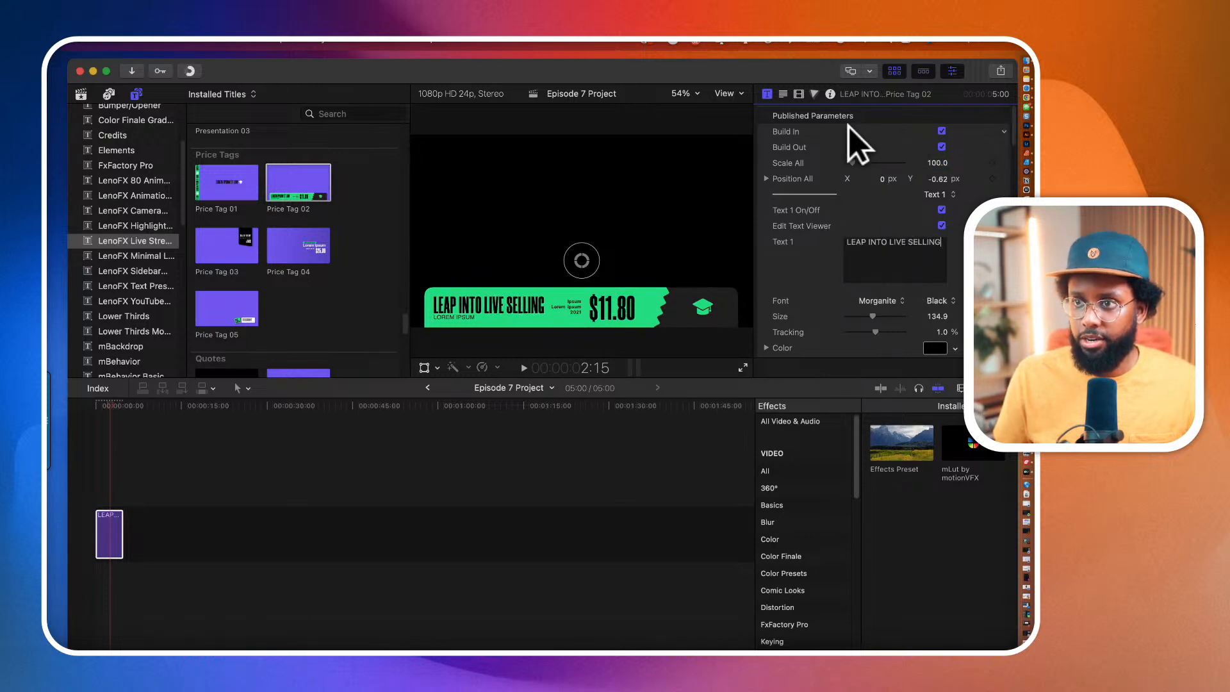
Step: Replace the Text 3 line of the price tag title with 4/24-25
scroll(854, 304, down, 5)
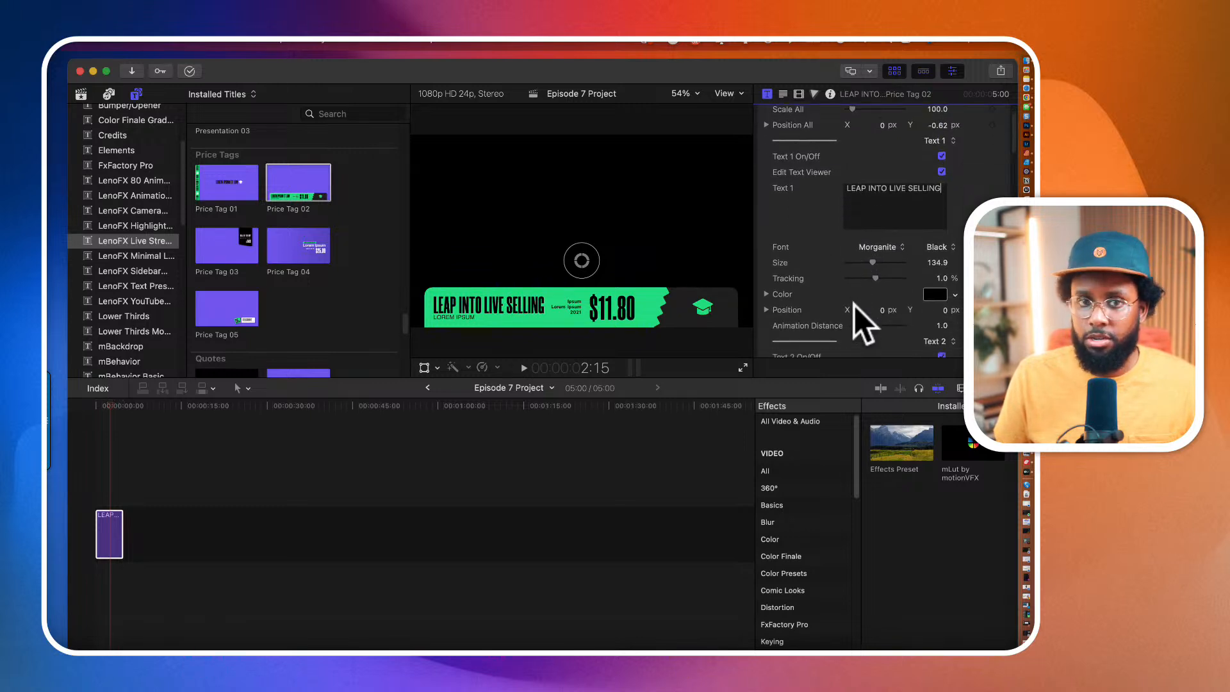
scroll(861, 320, down, 3)
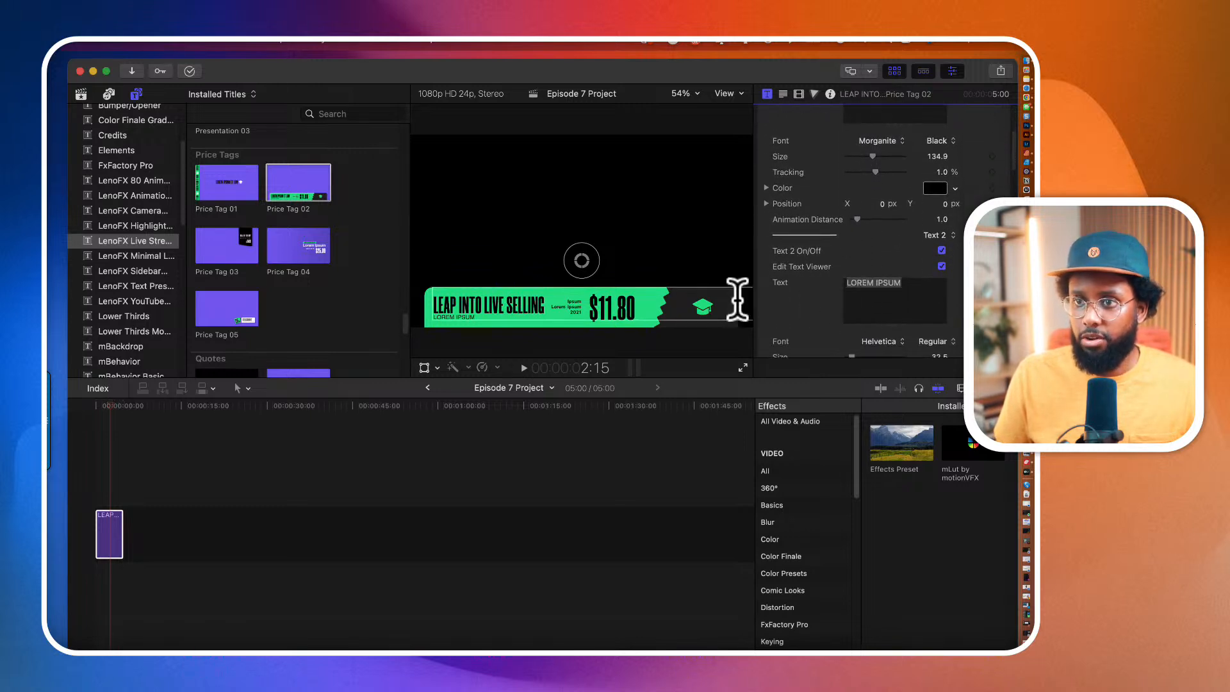
scroll(893, 302, down, 10)
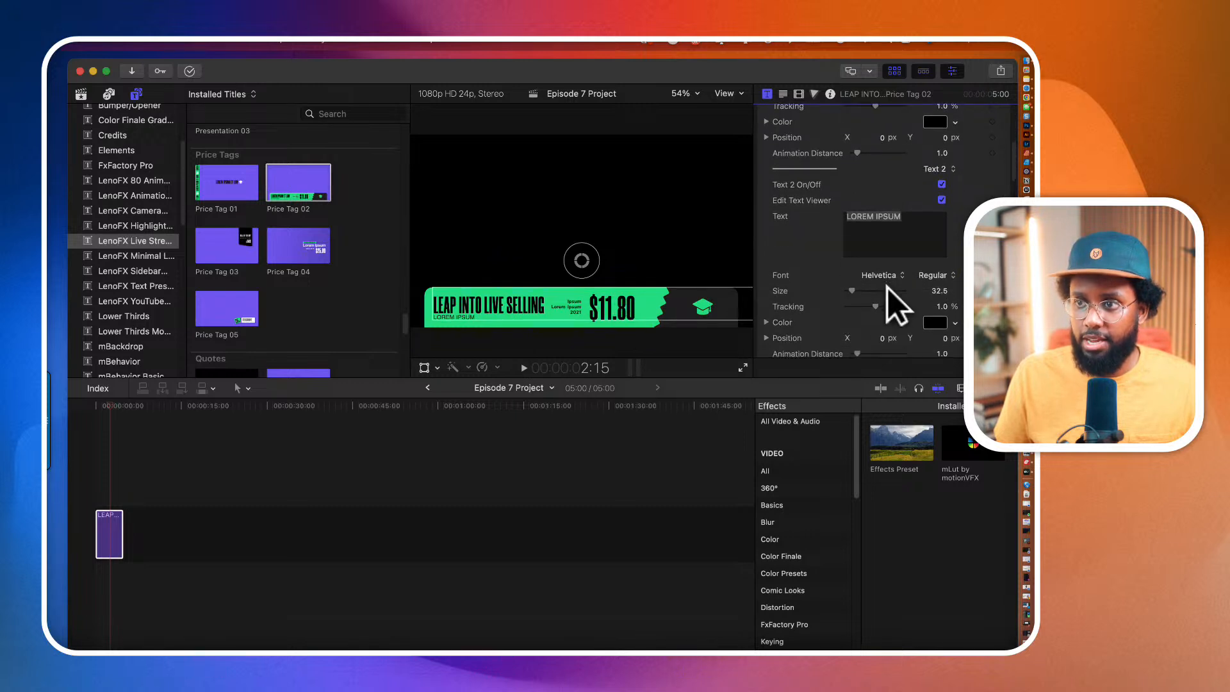
click(878, 287)
drag(879, 287, 835, 240)
key(BackSpace)
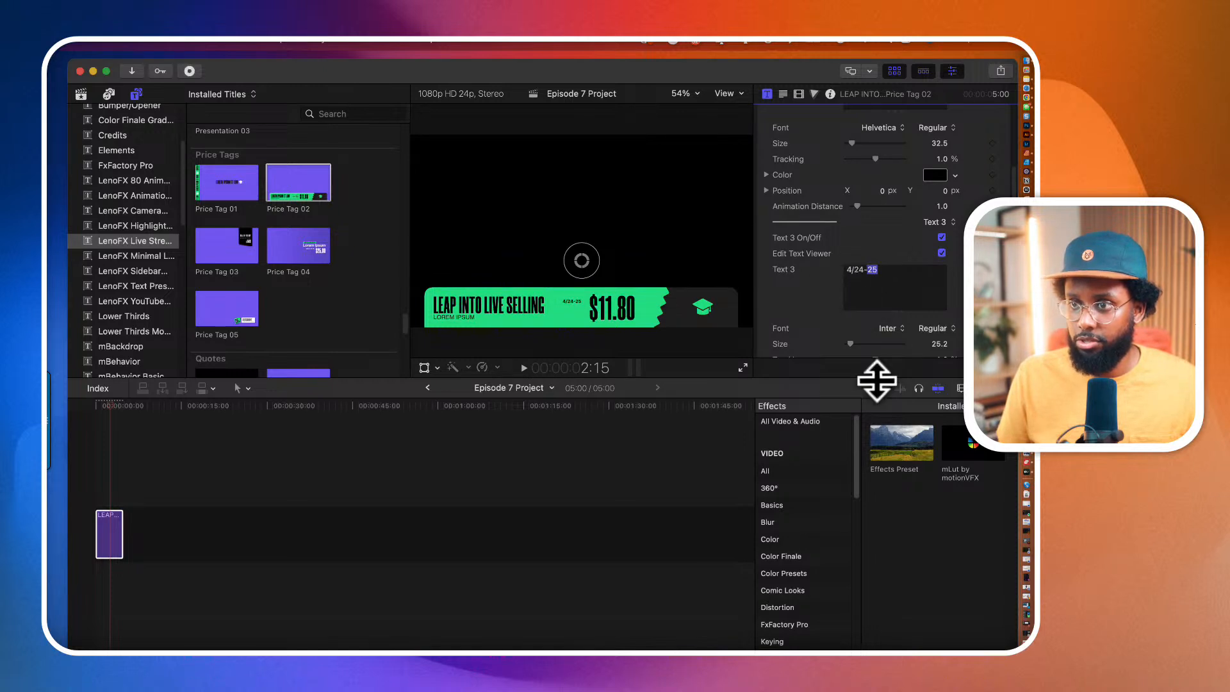
Step: Clear the Text 3 line of the title and replace the Text 4 price with 4/24-25
drag(881, 270, 808, 271)
key(BackSpace)
scroll(804, 263, down, 5)
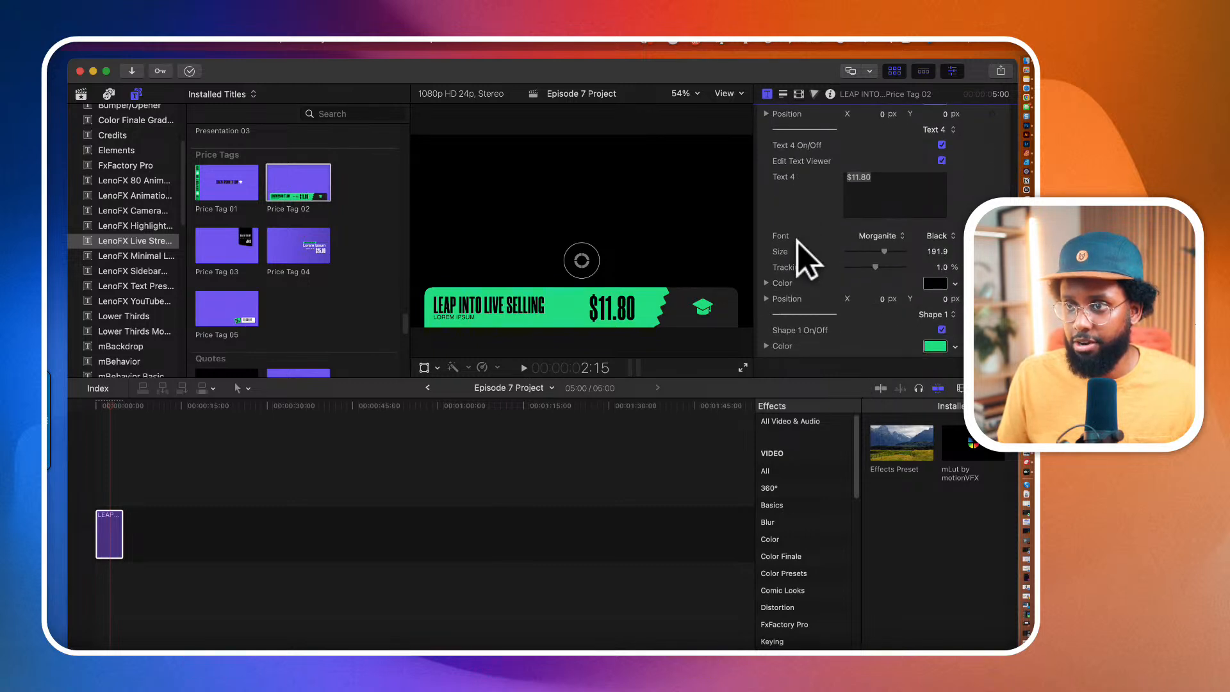
click(880, 179)
text(4/24-25)
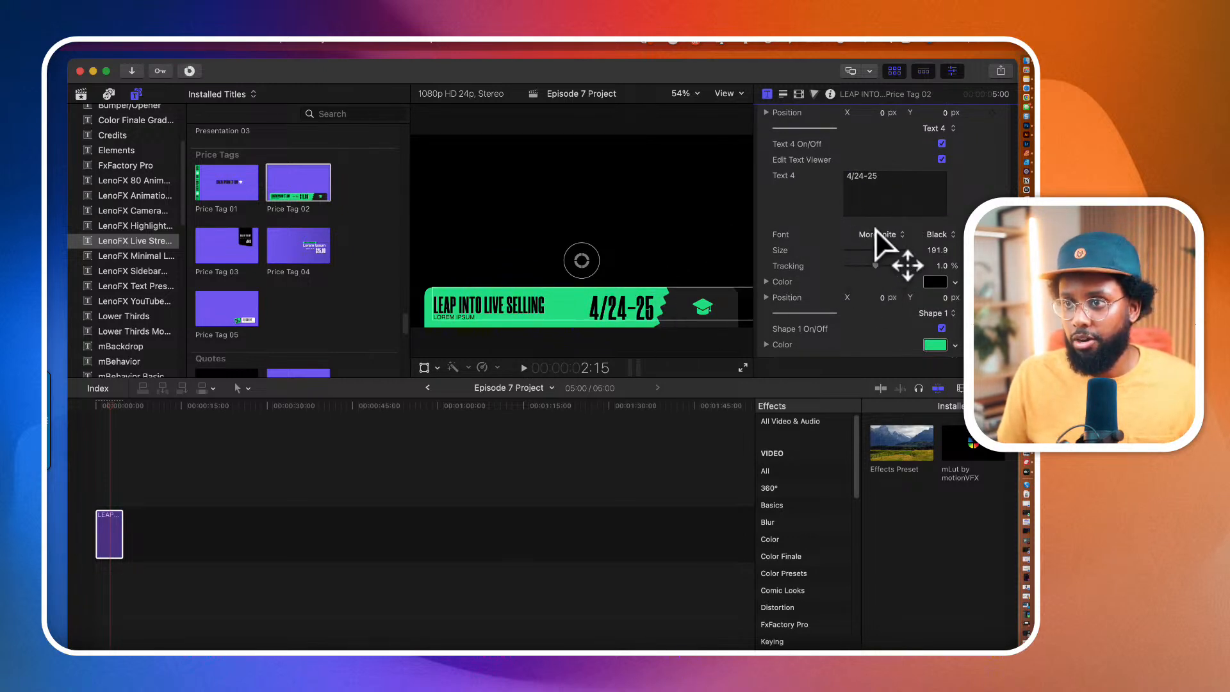
Step: Replace the Text 2 line of the price tag title with YOU DON'T WANNA MISS THIS
scroll(909, 256, up, 2)
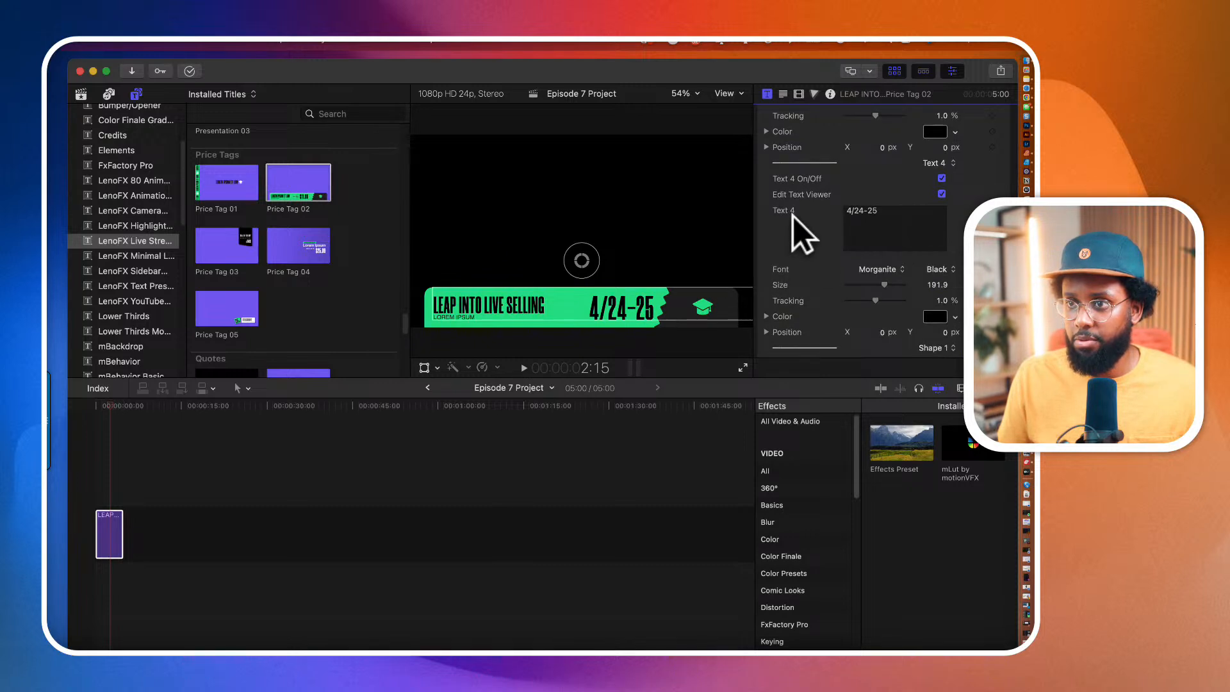
scroll(796, 233, up, 10)
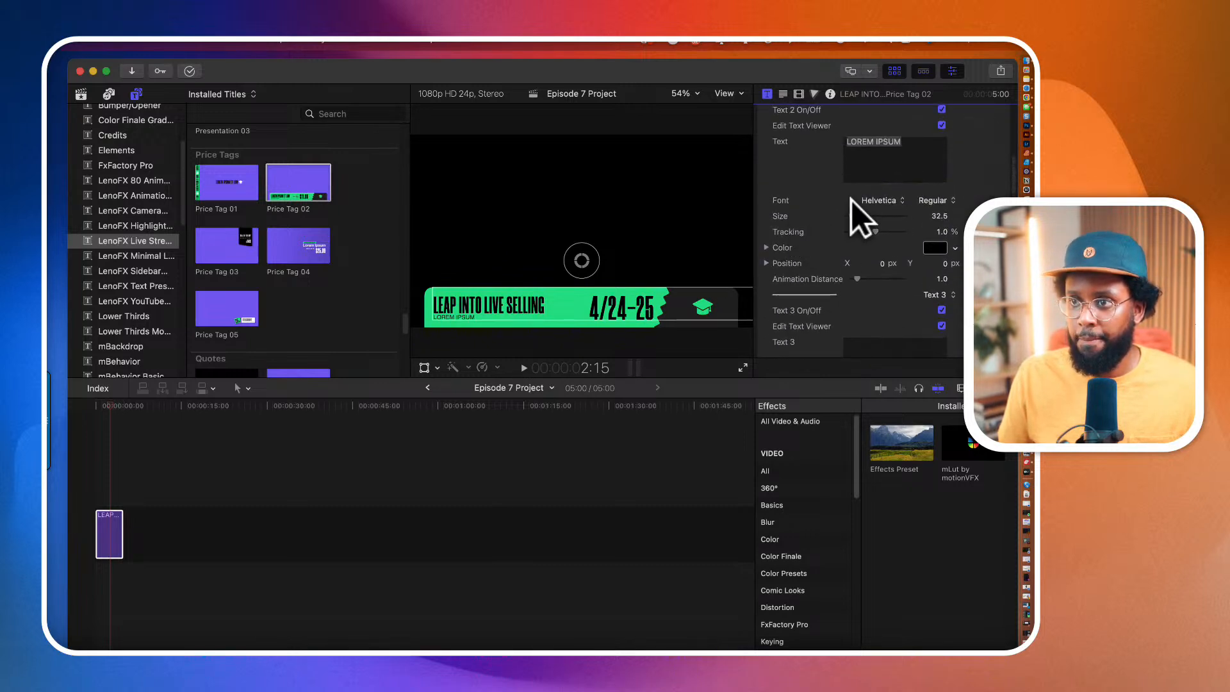
scroll(871, 211, up, 4)
scroll(873, 212, down, 2)
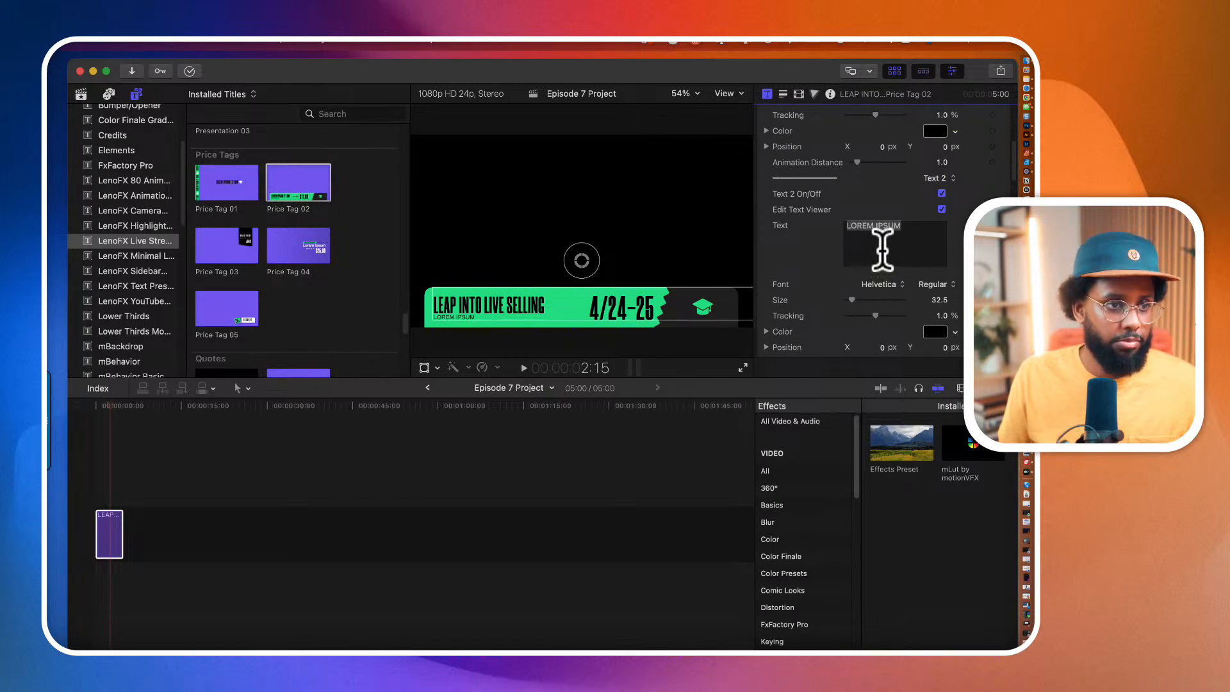
click(889, 244)
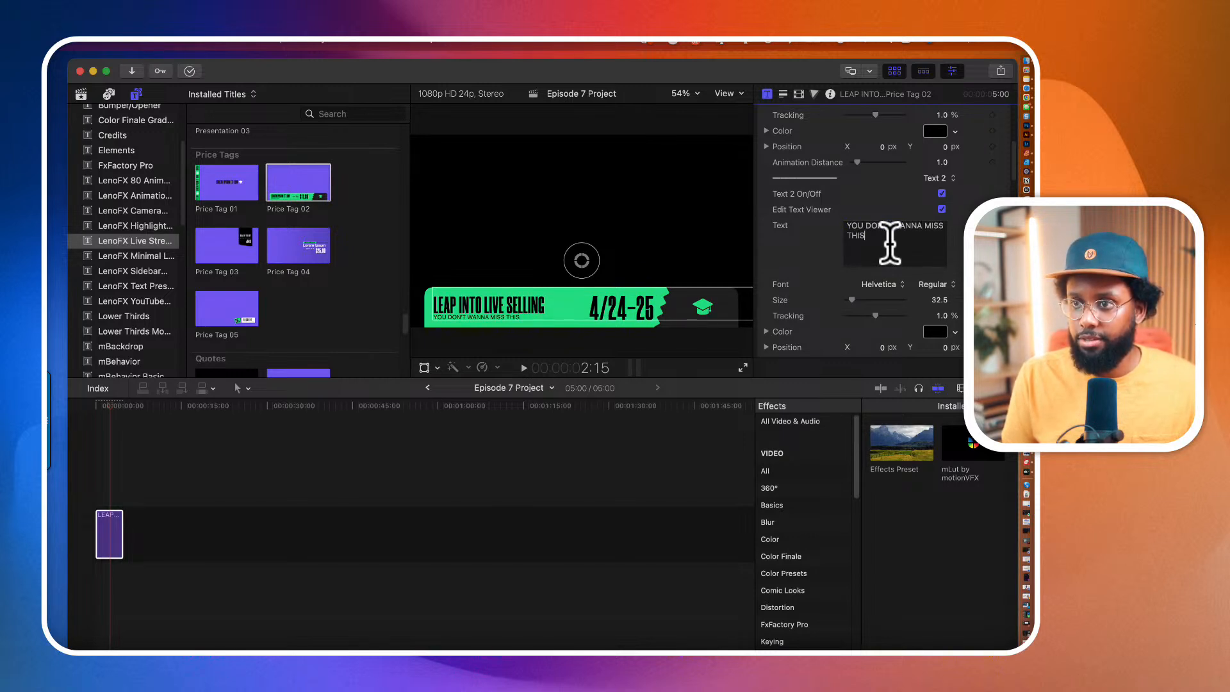
Step: Change the font of the title's Text 1 line to Thunder in the Semi Bold LC style
scroll(890, 244, down, 2)
scroll(853, 263, up, 2)
scroll(859, 269, down, 2)
scroll(868, 278, up, 4)
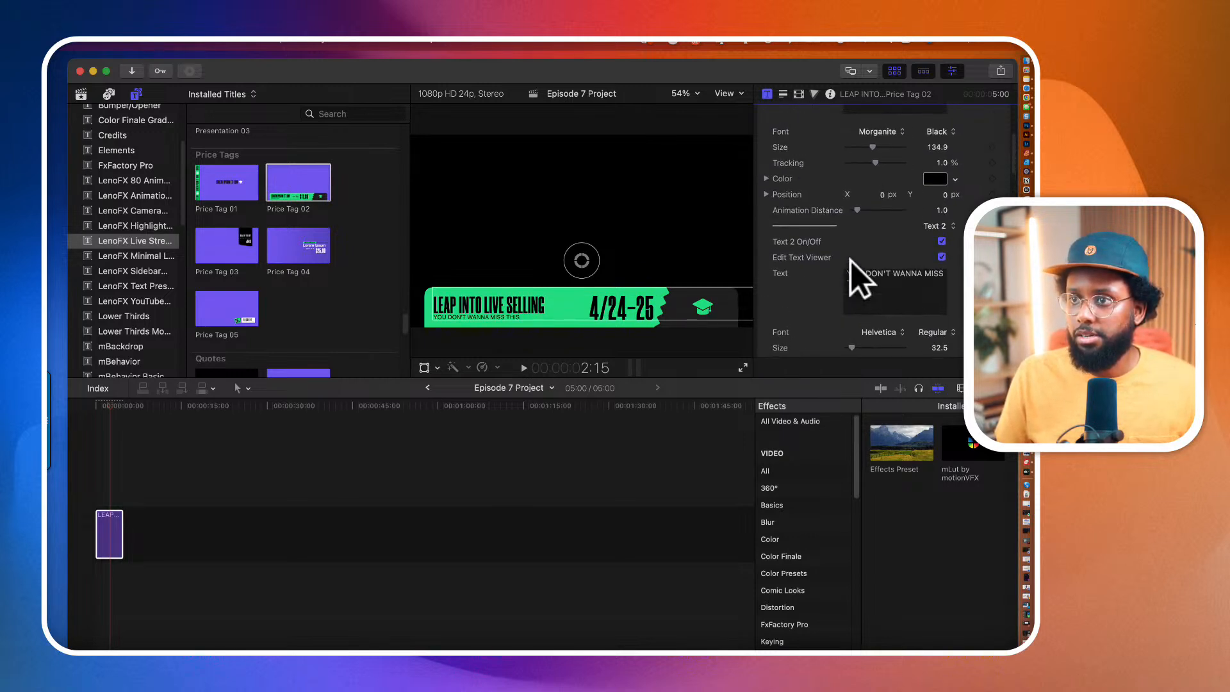
scroll(859, 278, up, 5)
double_click(873, 212)
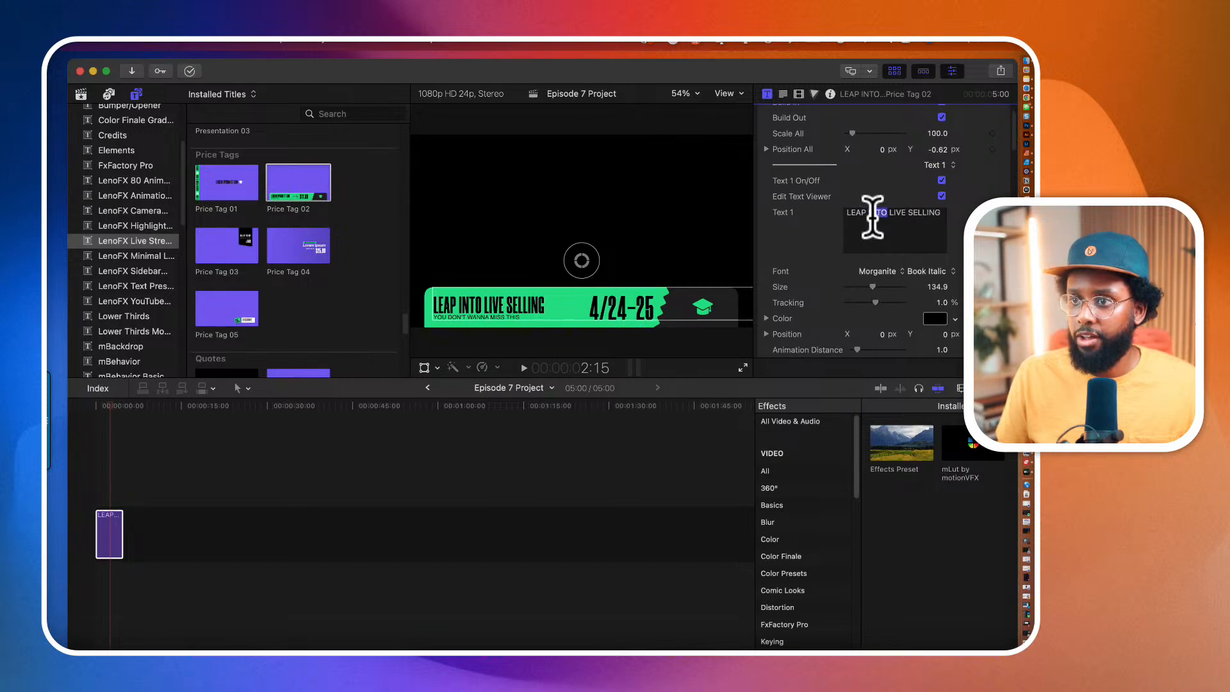
triple_click(872, 212)
scroll(868, 263, up, 2)
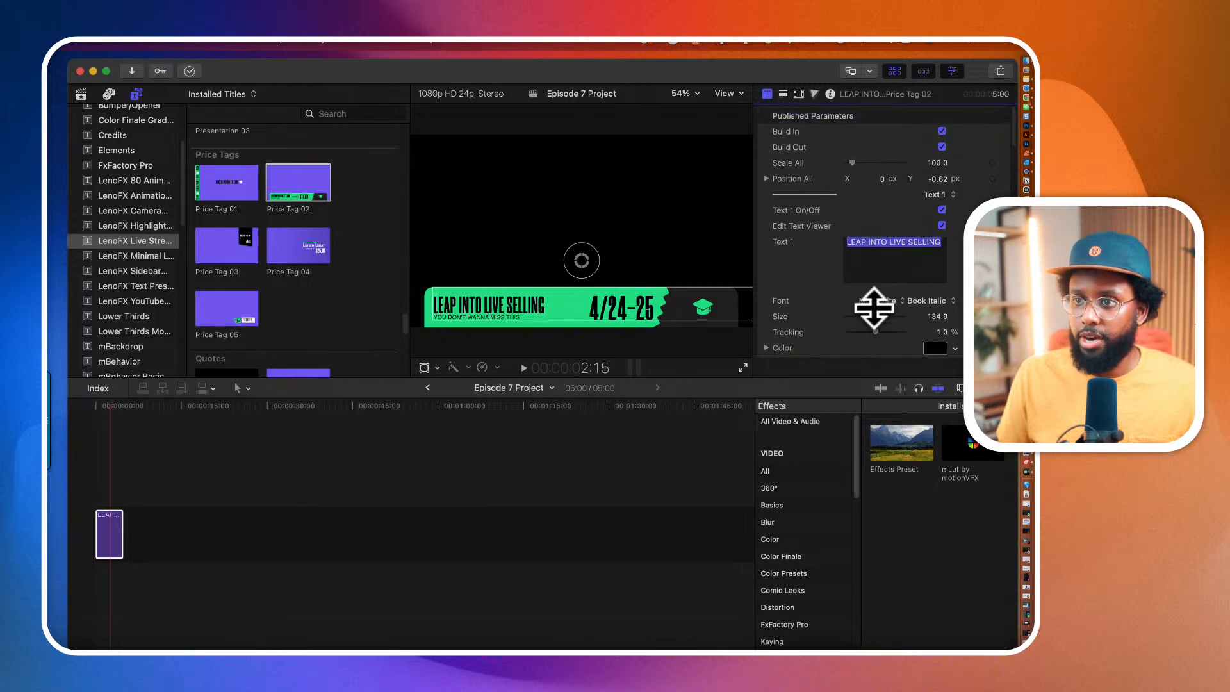
click(875, 301)
scroll(875, 307, down, 15)
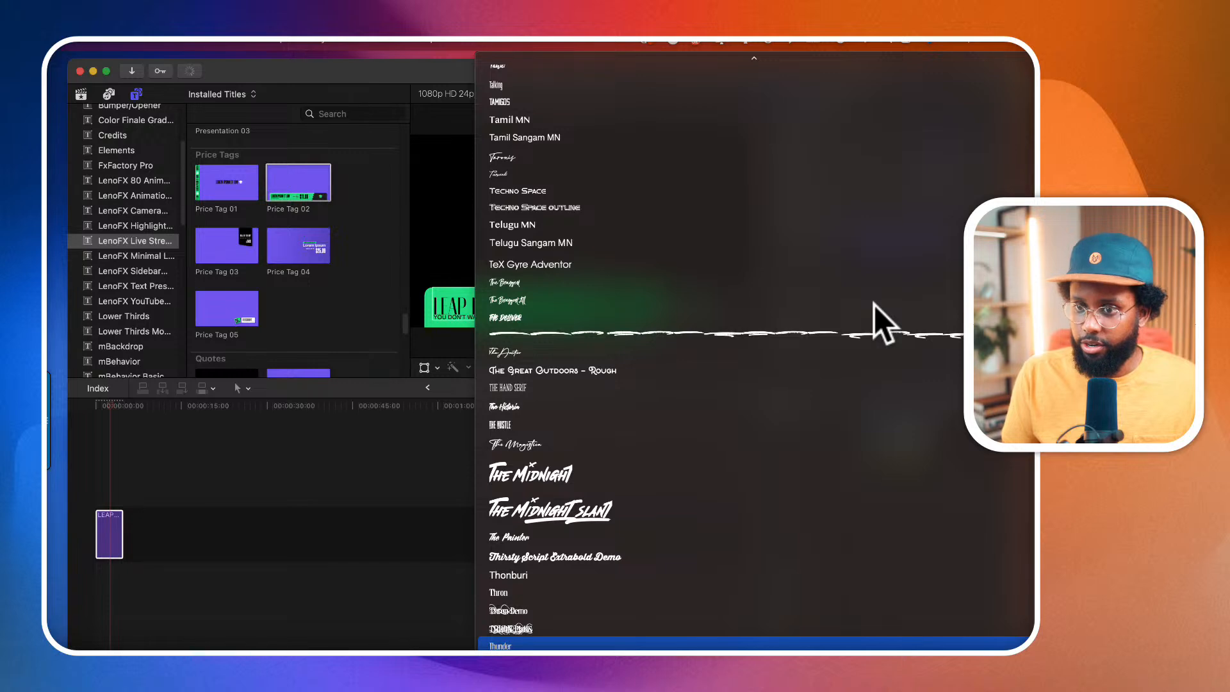
key(Return)
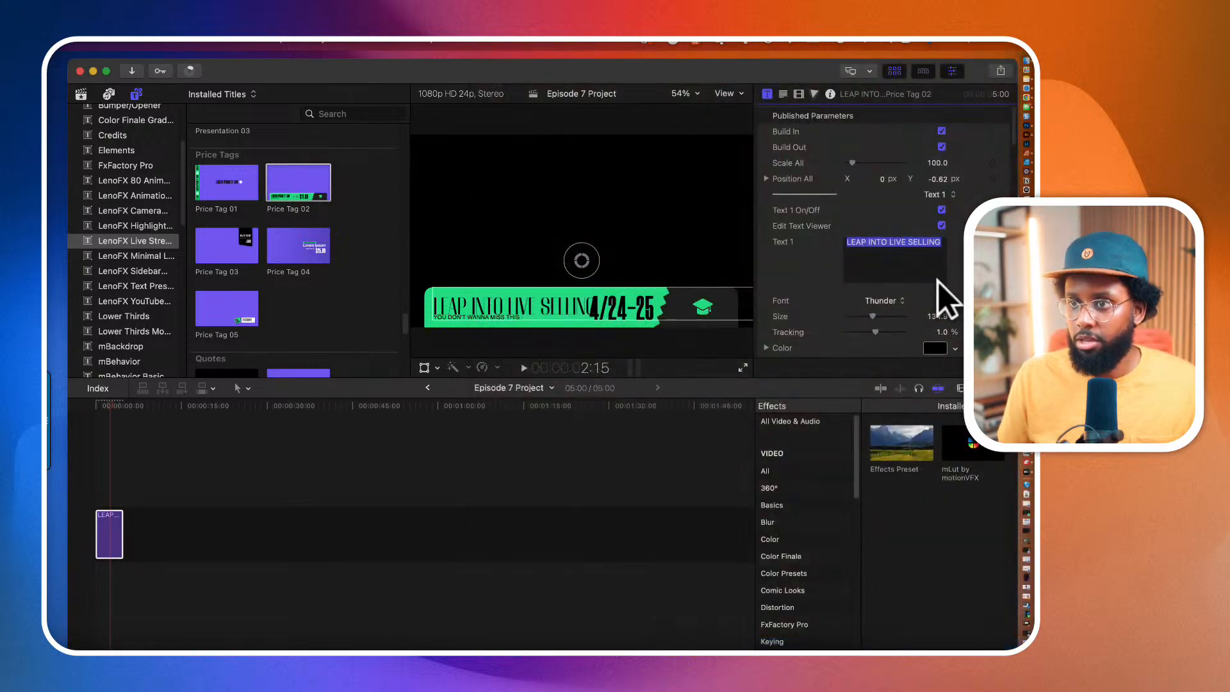
click(936, 302)
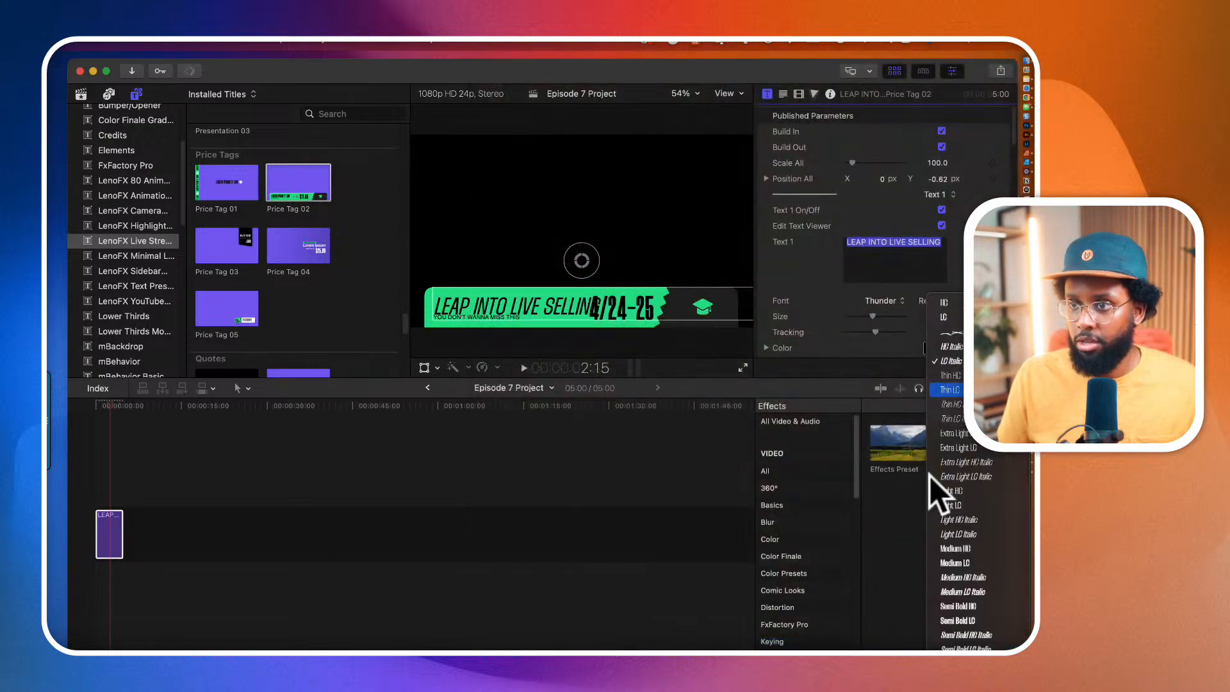
click(953, 617)
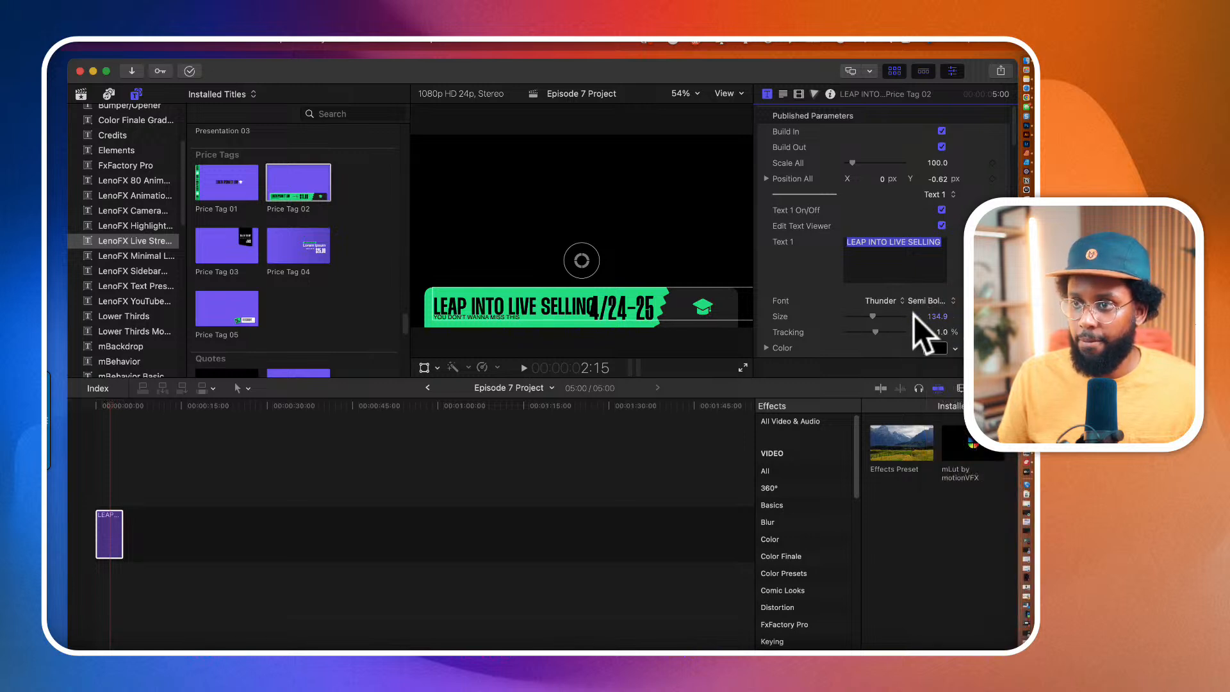
Step: Reduce the Text 1 size to 118 and undo the stray shift made in the viewer
drag(874, 312, 870, 313)
drag(578, 254, 578, 248)
key(super+z)
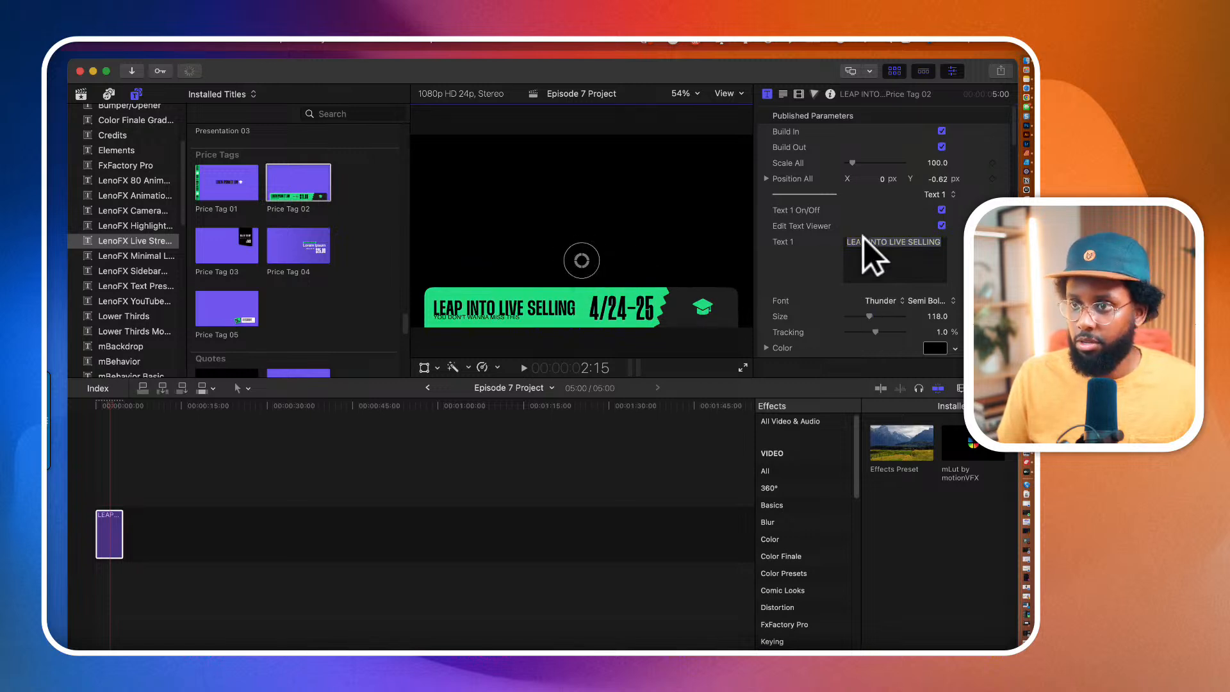
Step: Set the Y position of the Text 1 line to 1.5 px
scroll(818, 310, down, 3)
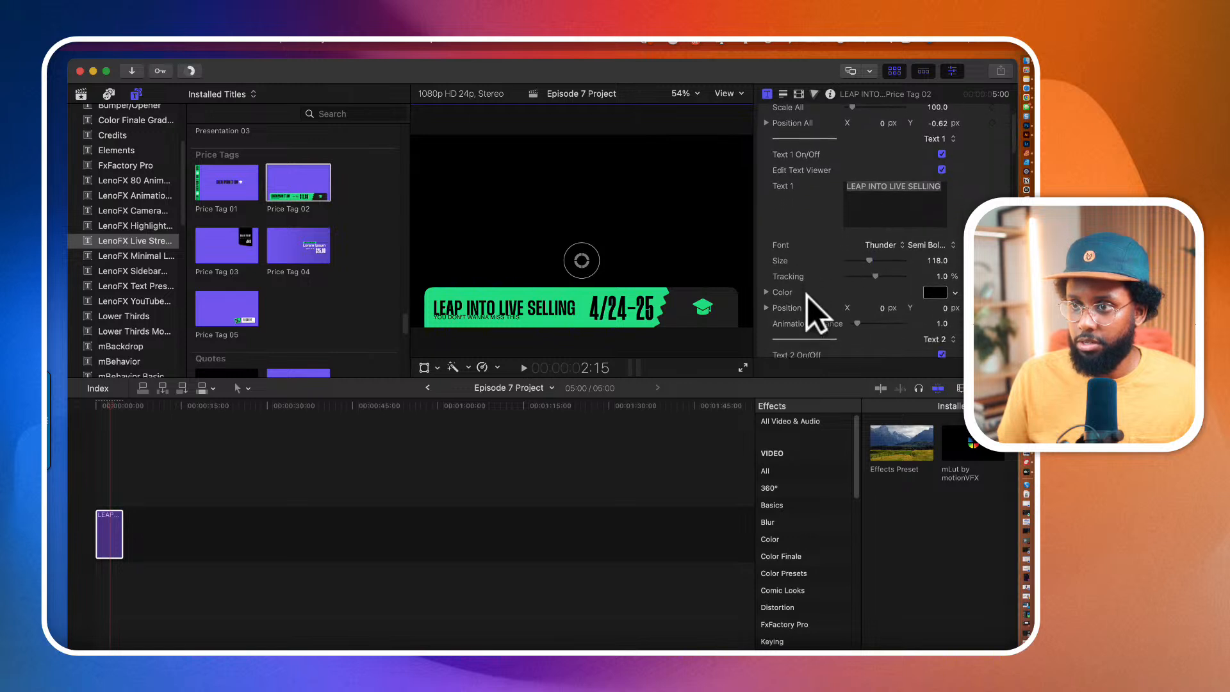
scroll(807, 286, up, 3)
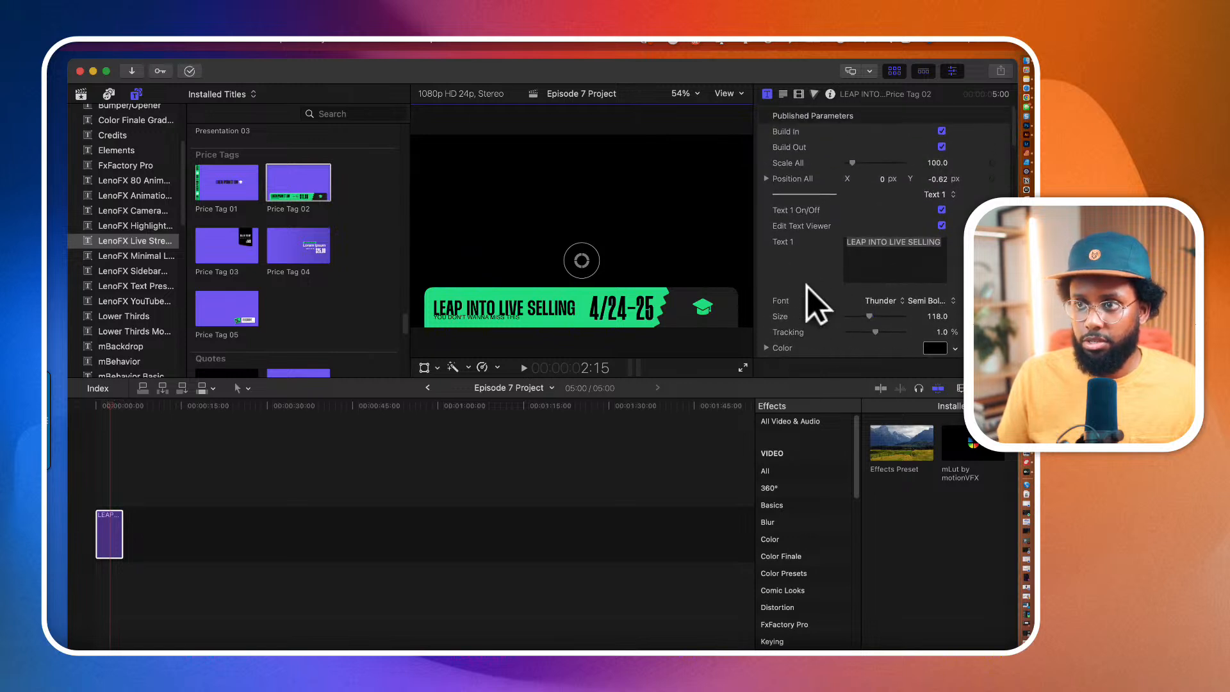
scroll(871, 250, down, 5)
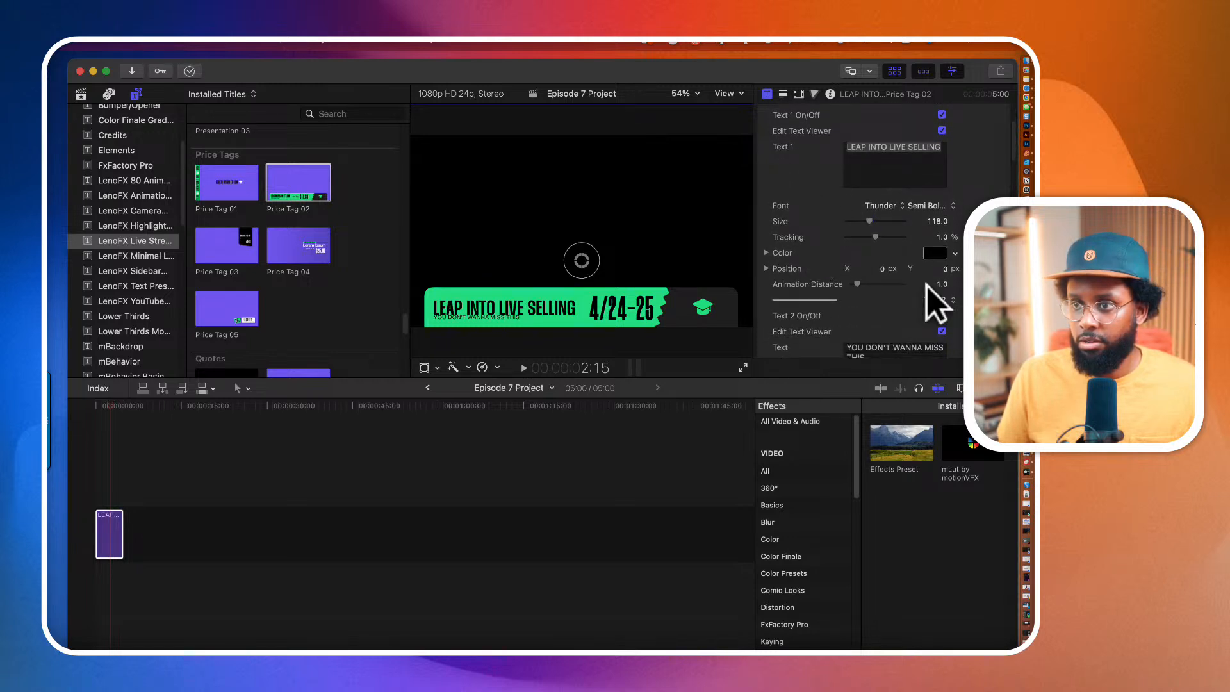
click(941, 270)
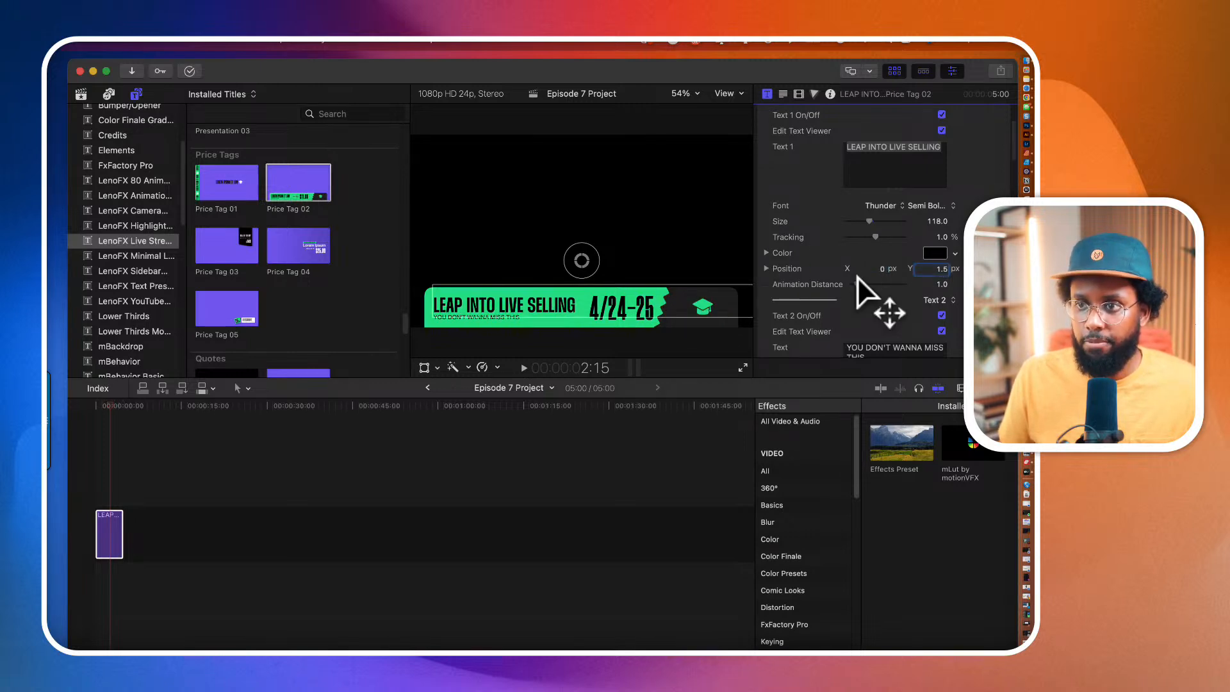
Step: Try orange and blue swatches for the title's Shape 1 color and settle on blue 2575E9
scroll(826, 275, down, 10)
scroll(809, 276, down, 3)
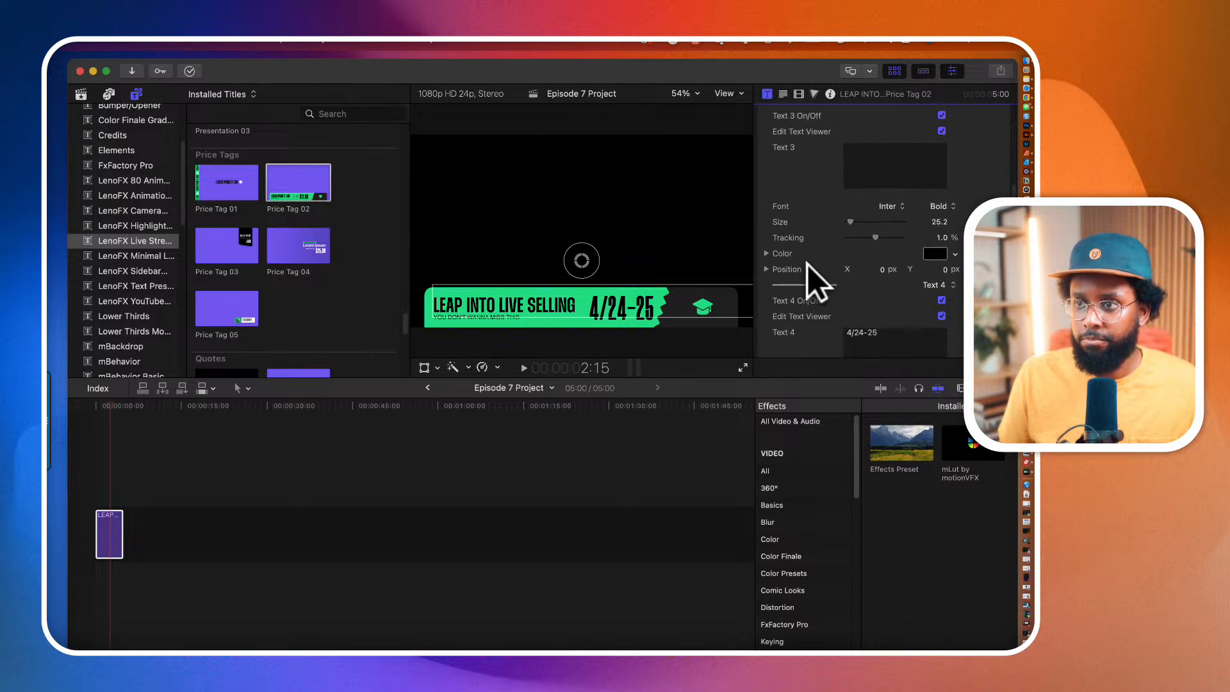
scroll(809, 277, down, 11)
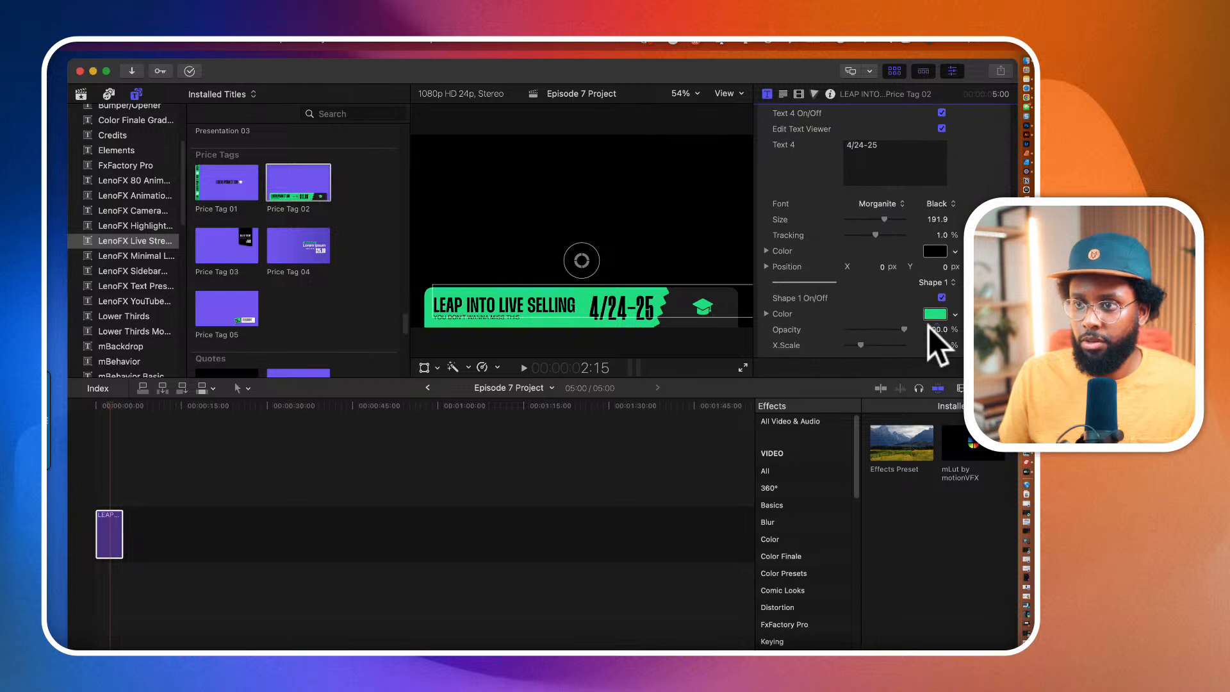
click(935, 314)
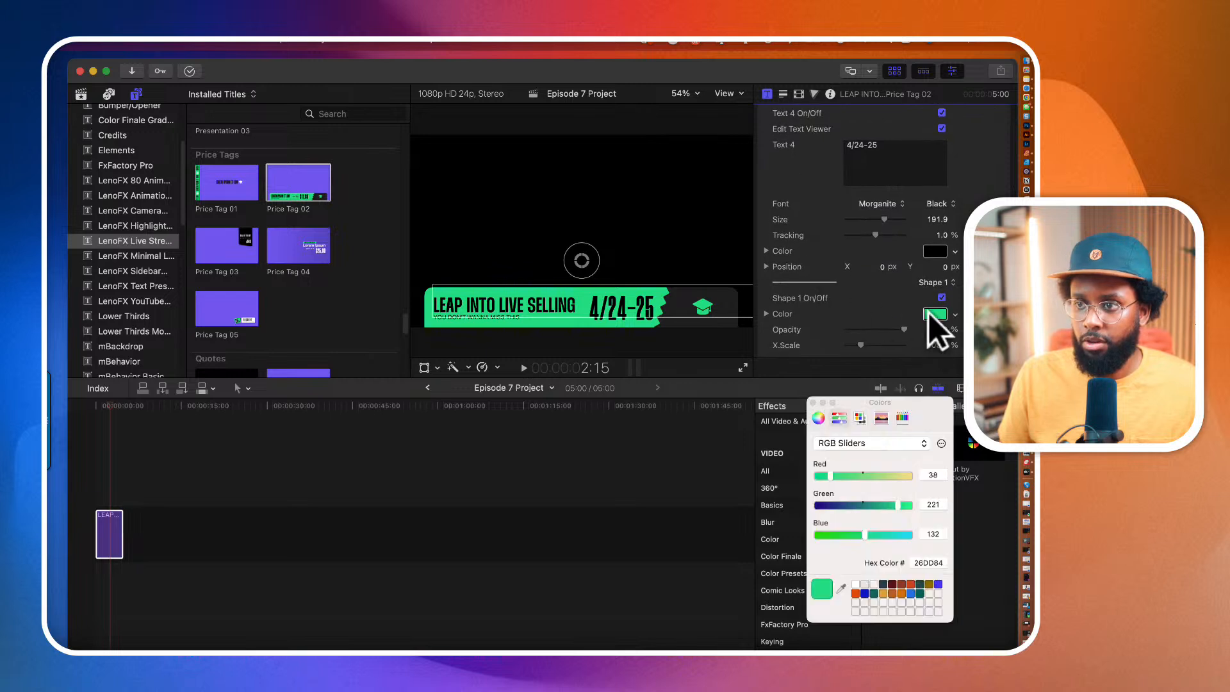
click(897, 593)
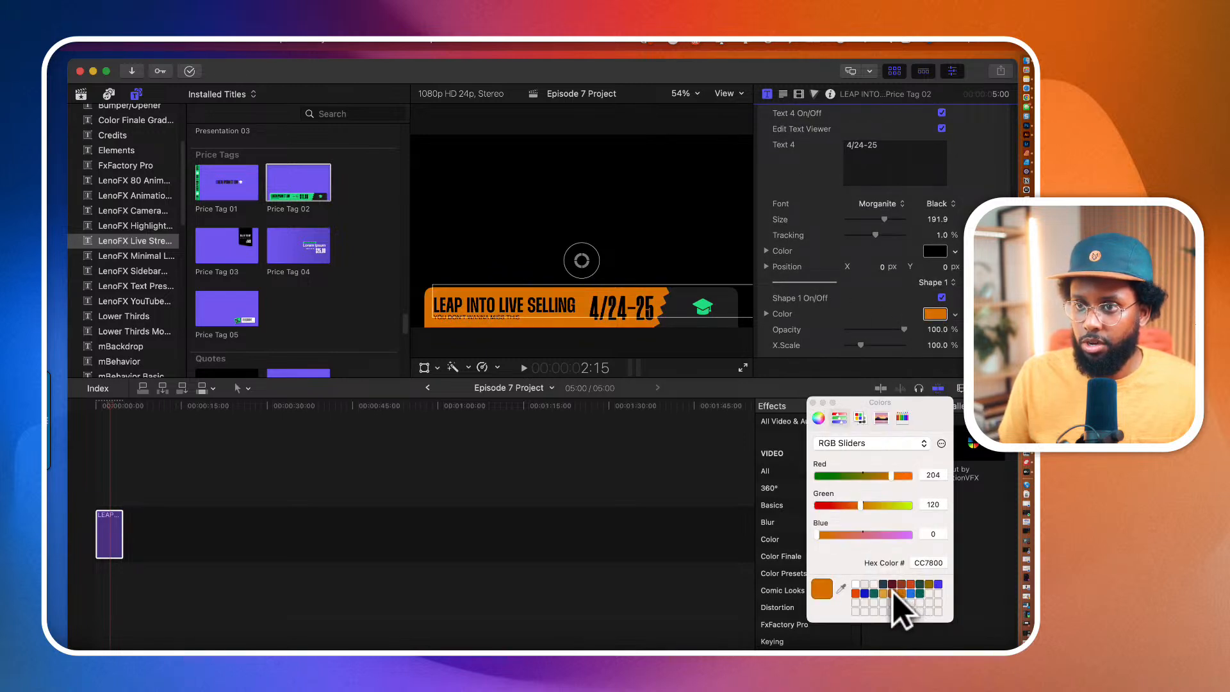
click(912, 593)
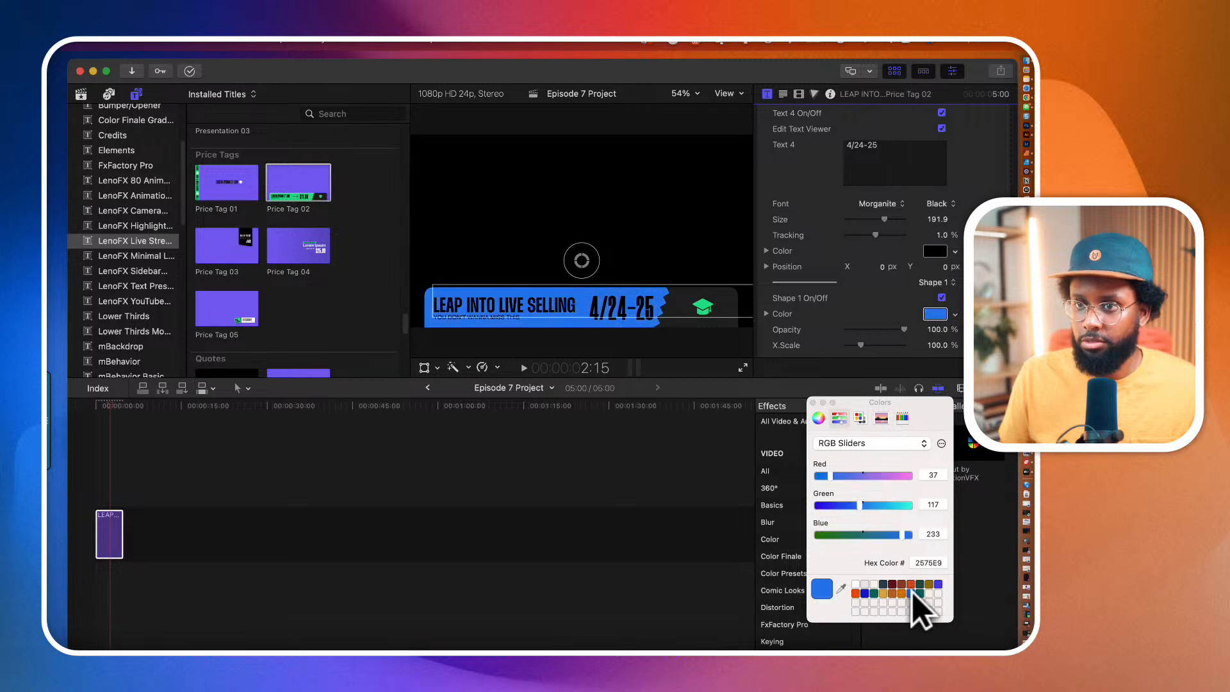
click(865, 593)
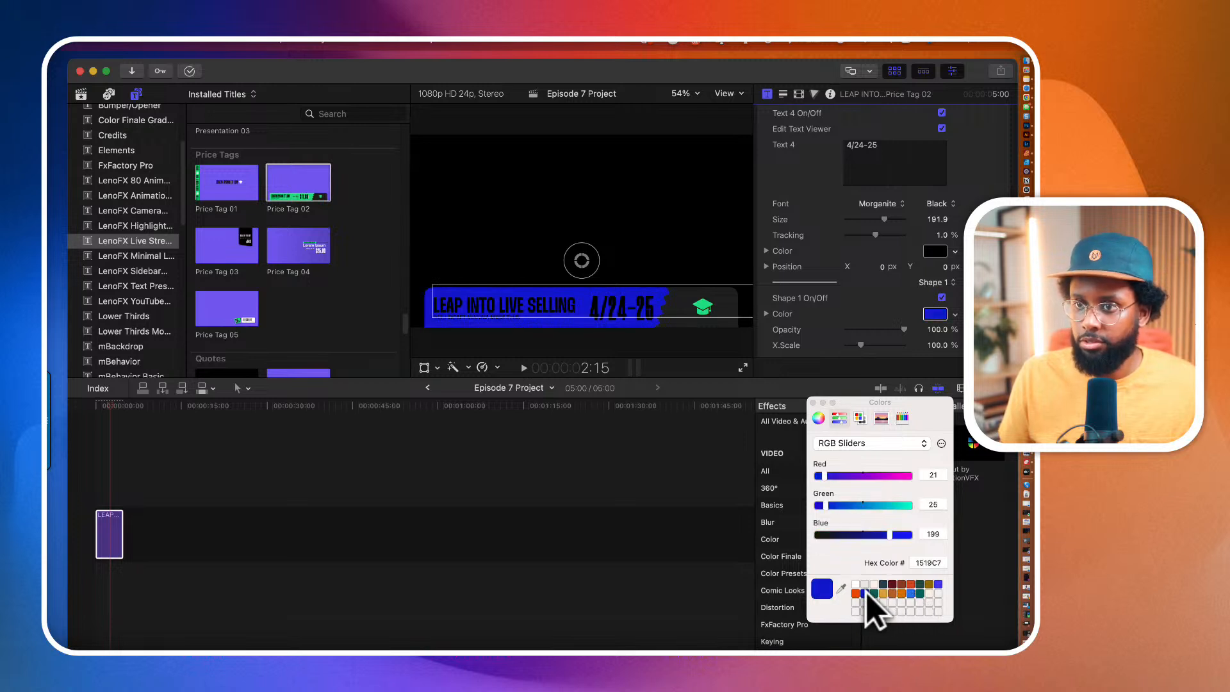
click(910, 593)
click(902, 593)
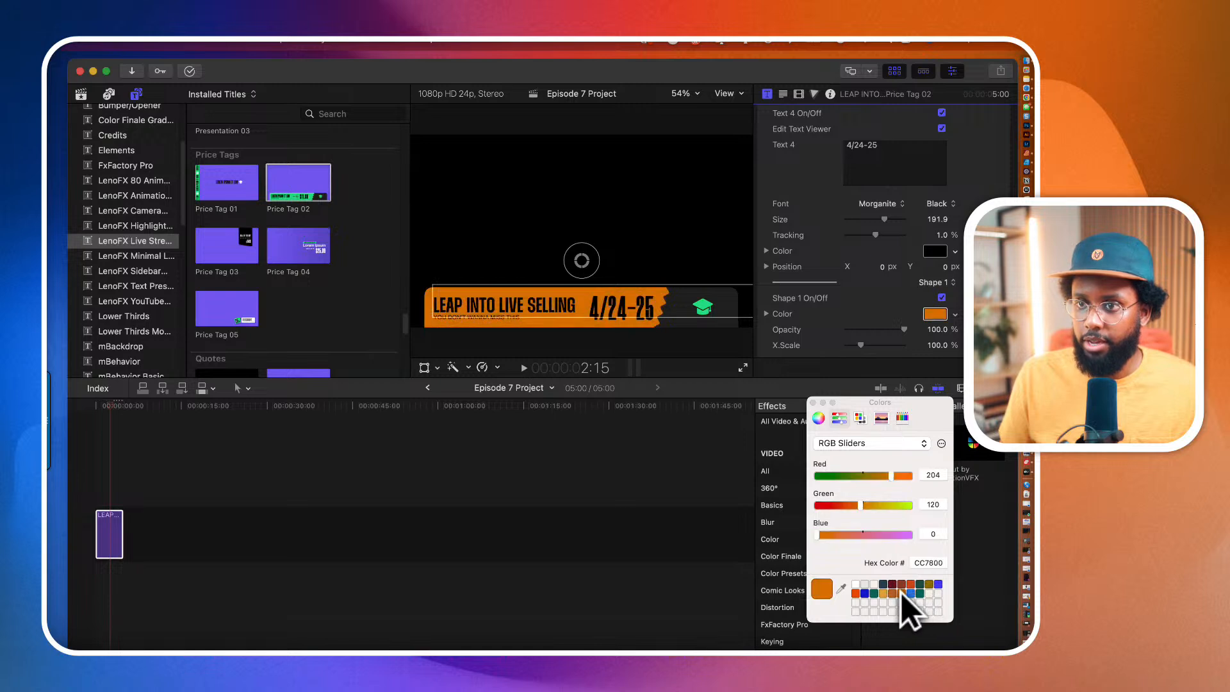
click(910, 592)
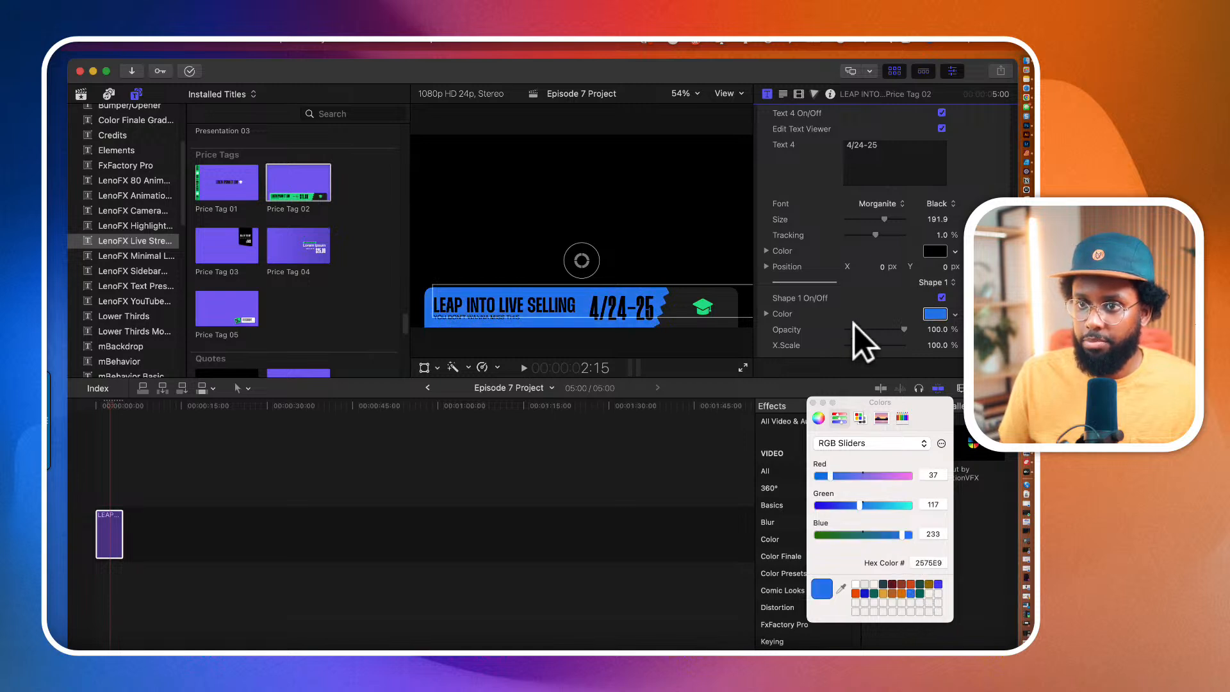
Step: Recolor the title's Shape 2 orange, using CC7800
scroll(867, 321, down, 3)
scroll(862, 296, down, 5)
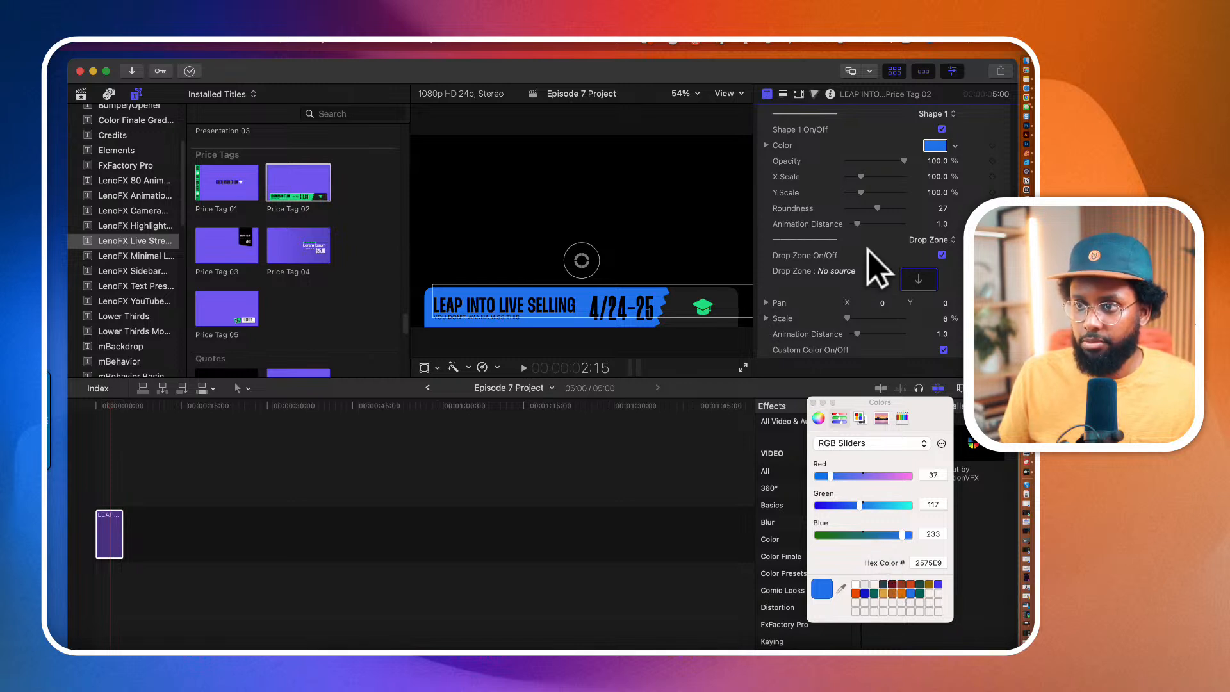
scroll(872, 257, down, 9)
scroll(878, 268, down, 4)
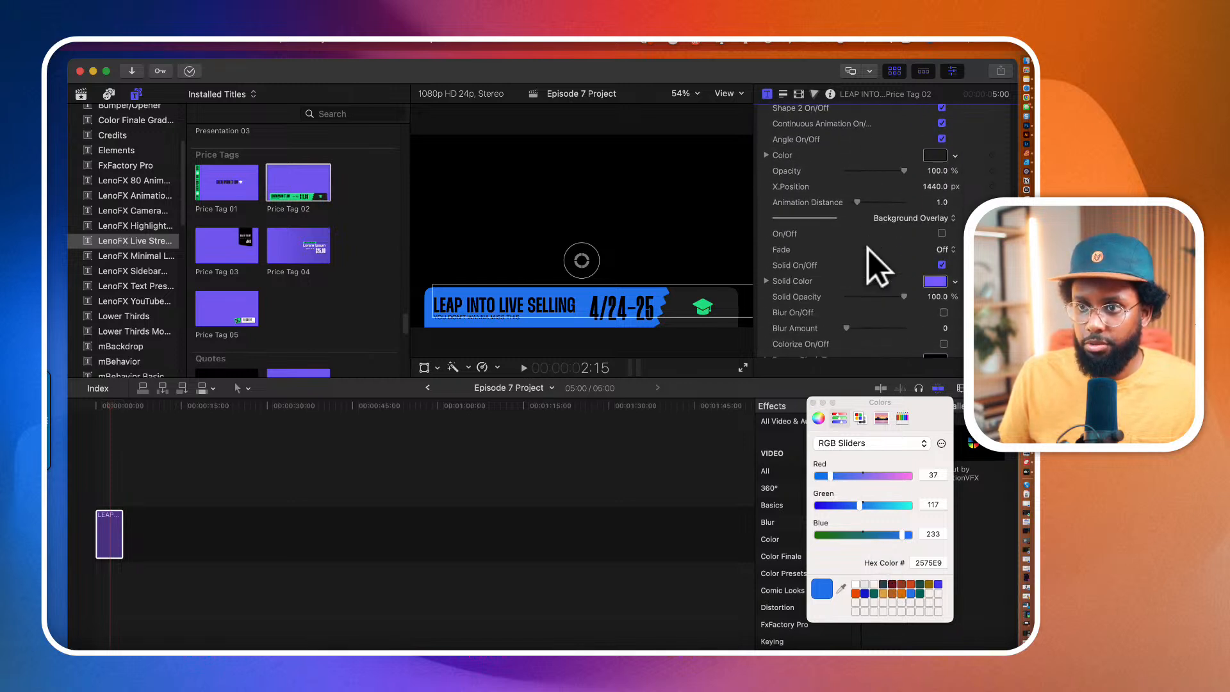
scroll(877, 267, down, 7)
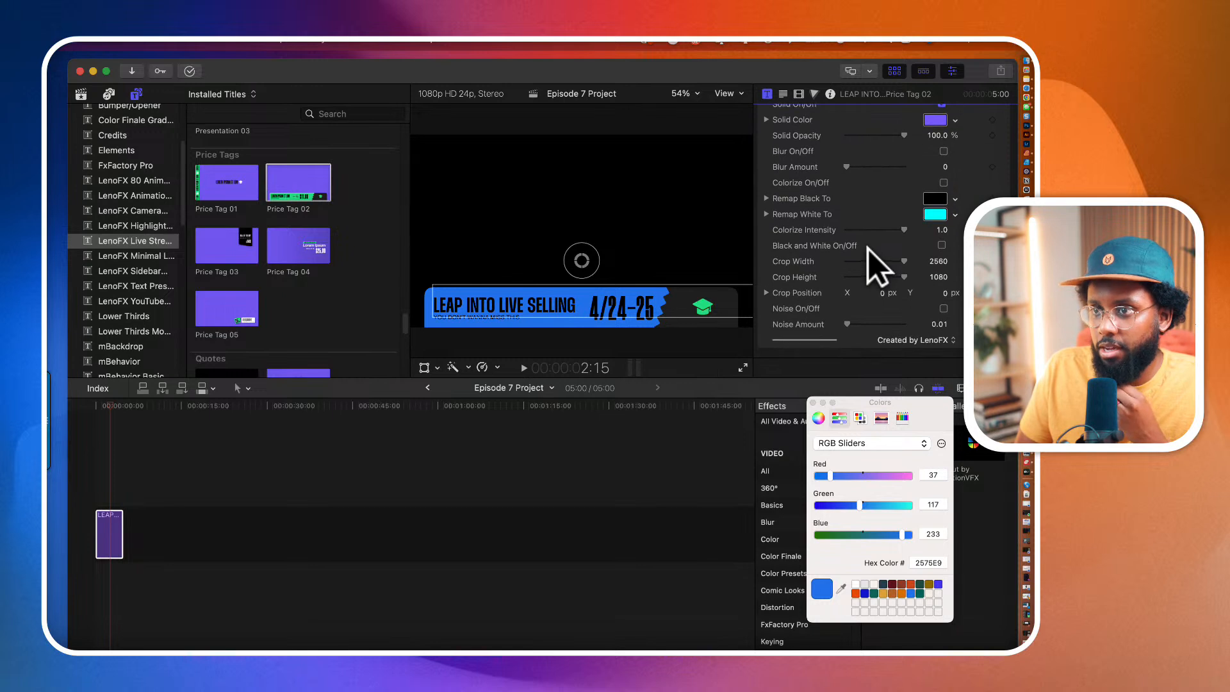
scroll(879, 267, up, 1)
scroll(878, 268, up, 7)
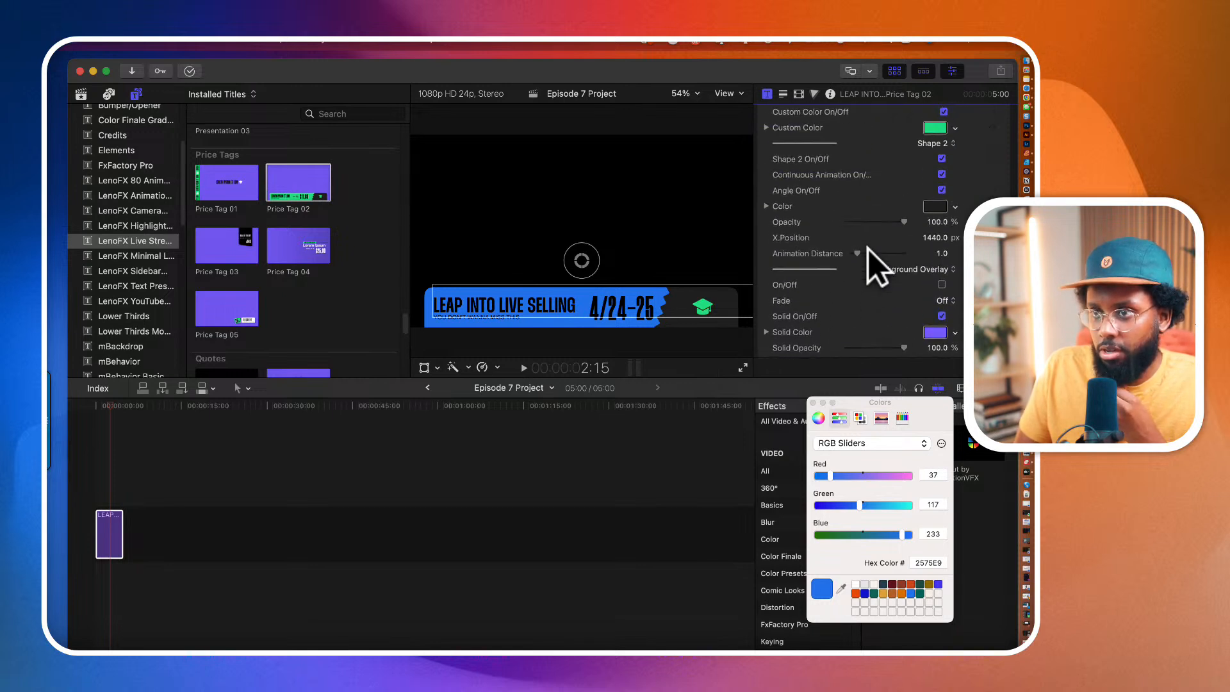
click(932, 210)
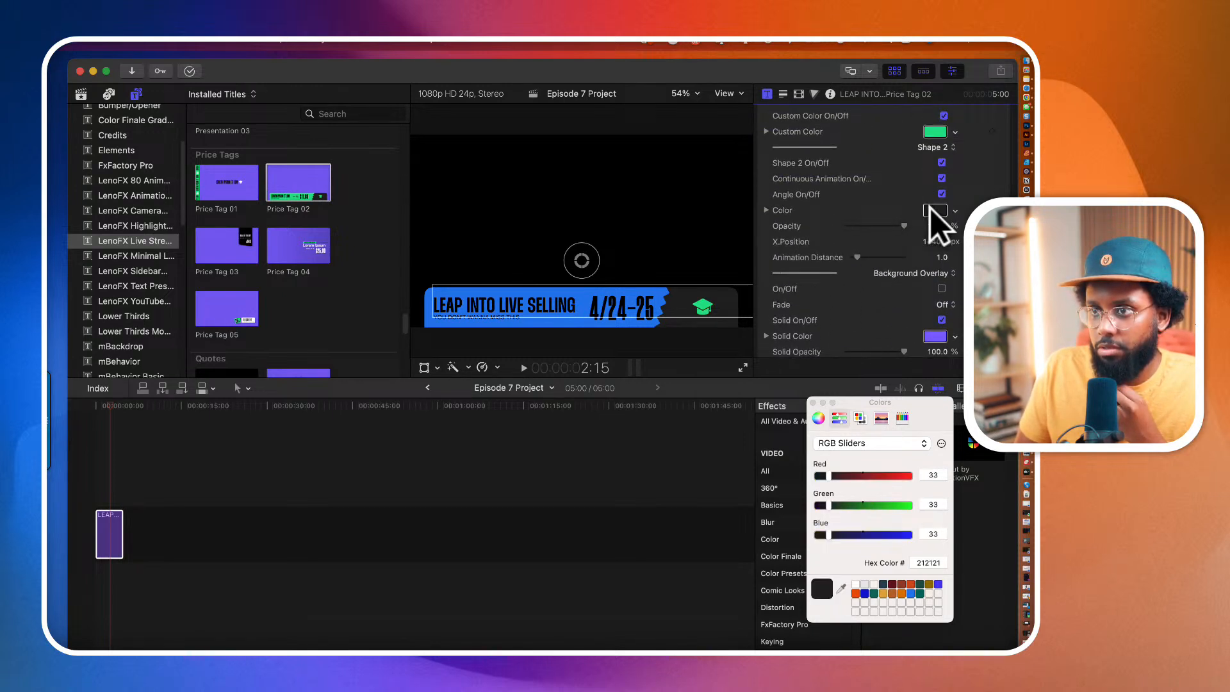
click(908, 584)
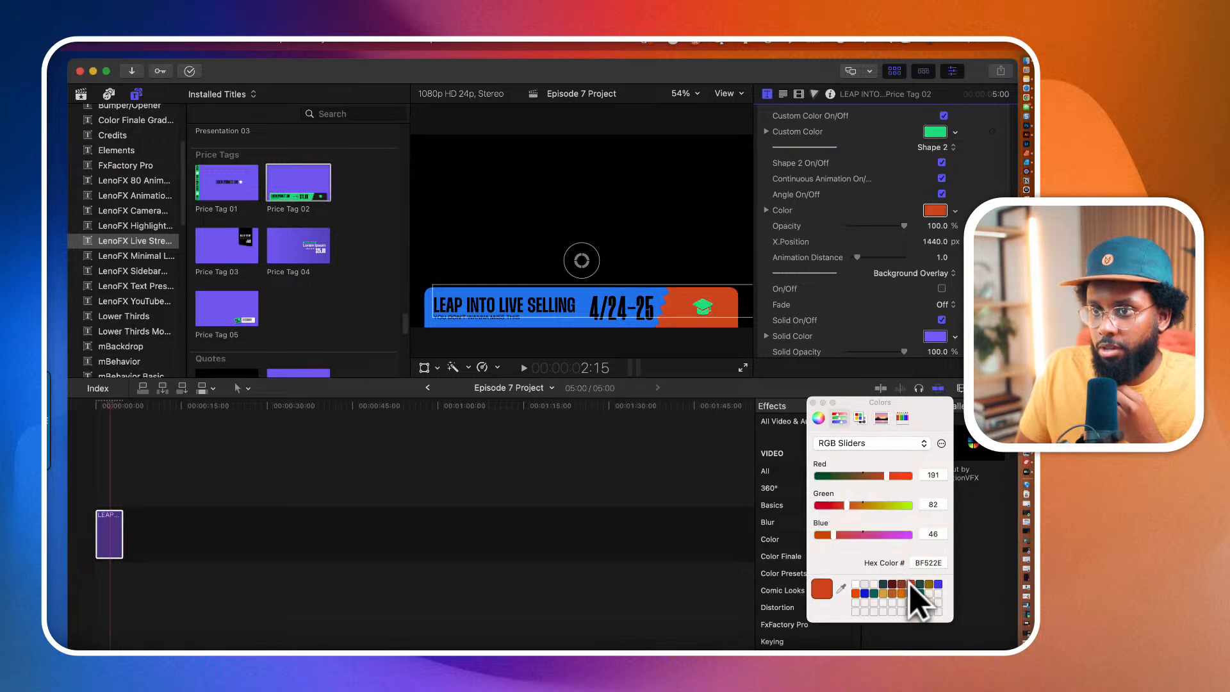
click(900, 592)
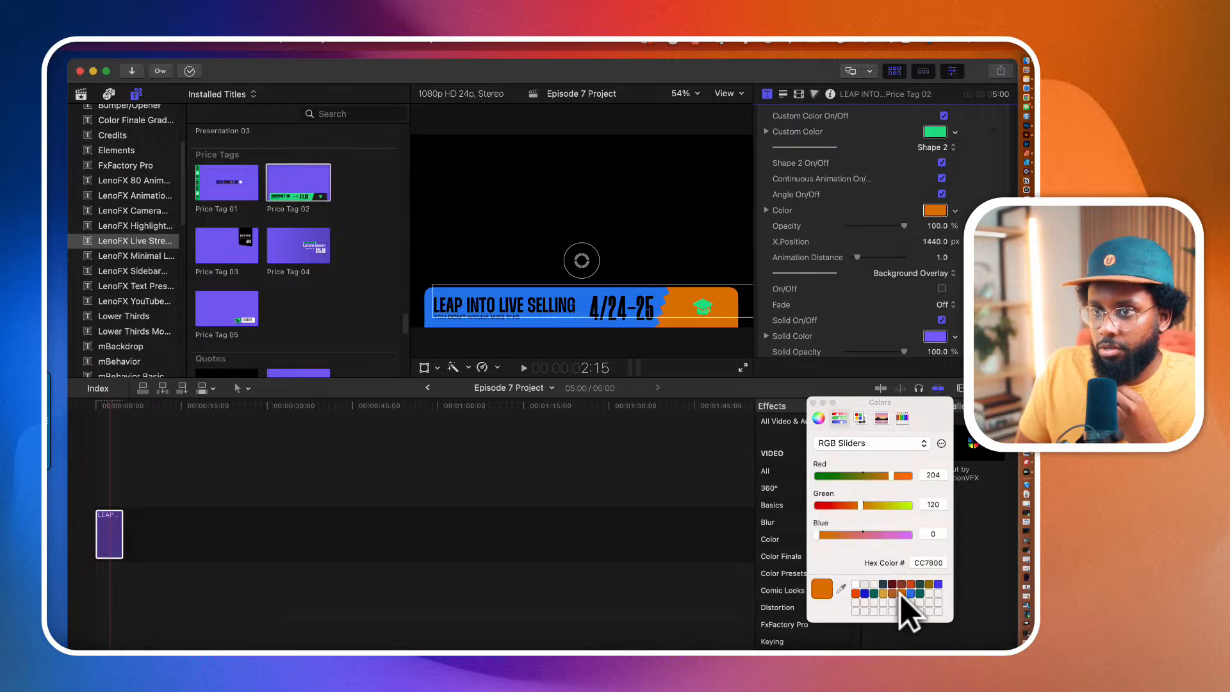
Step: Set the custom color of the drop zone's graduation cap icon to white, FFFFFF
scroll(897, 250, up, 2)
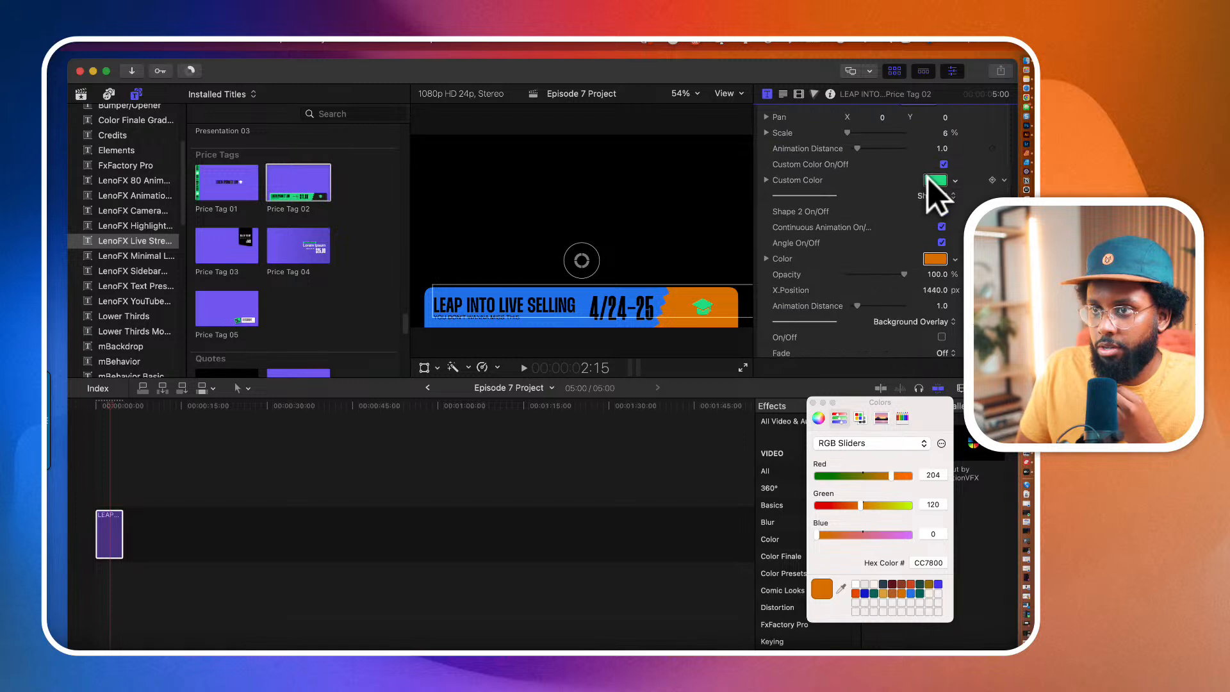
click(932, 181)
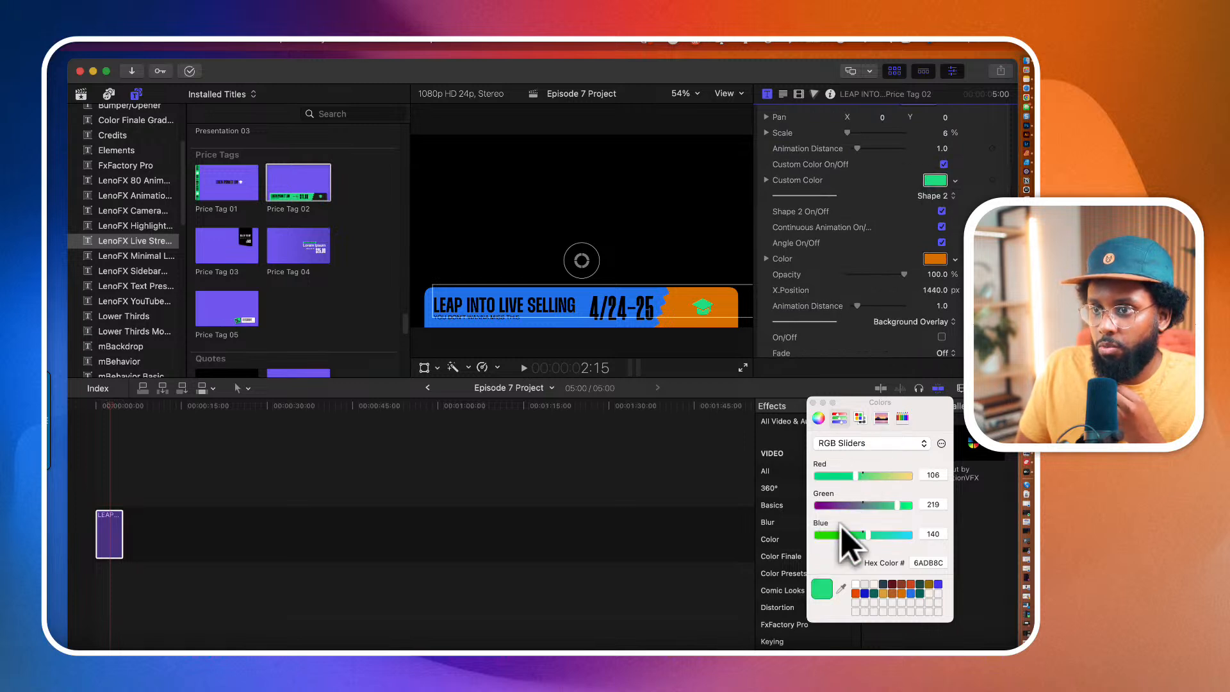
click(856, 583)
scroll(860, 225, up, 4)
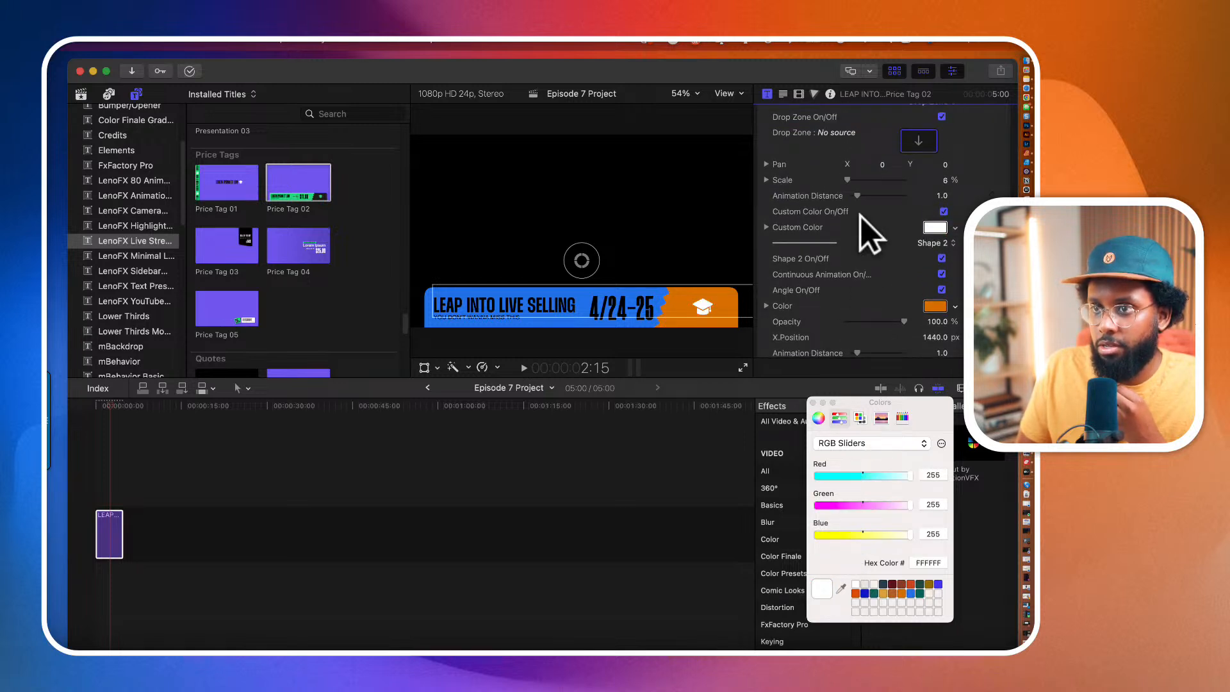
scroll(862, 192, up, 3)
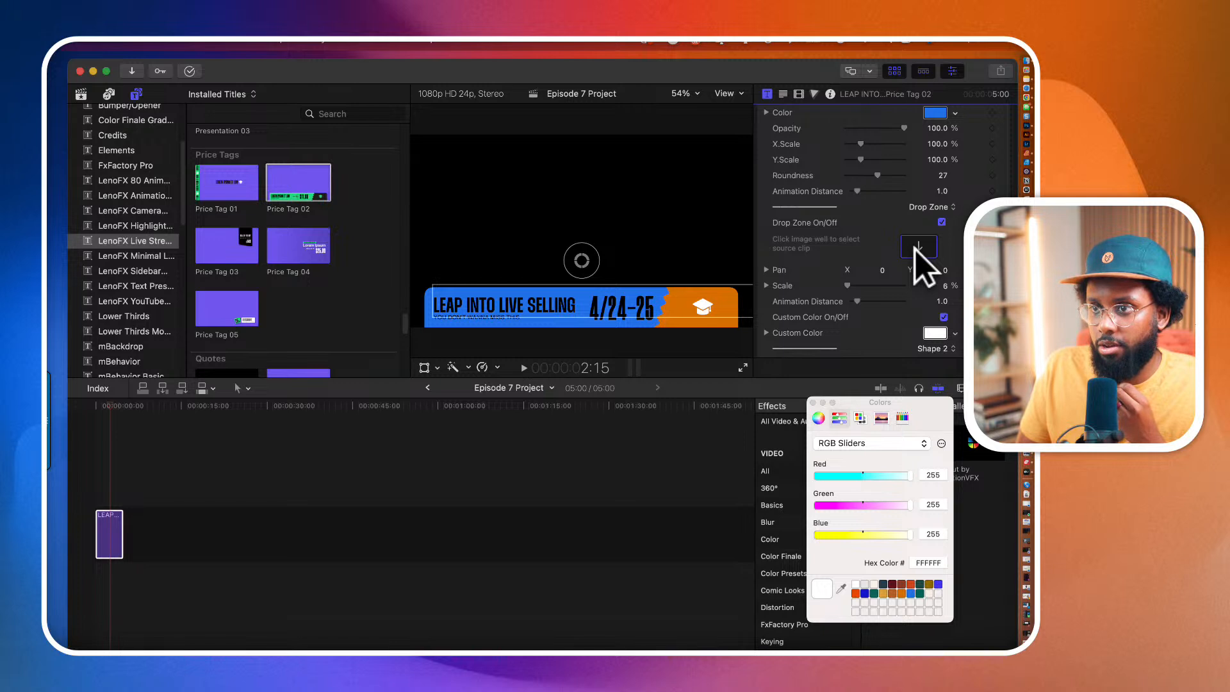
Step: Search the Mac for "ECAMM ICON" and open the results in Finder
scroll(916, 251, up, 2)
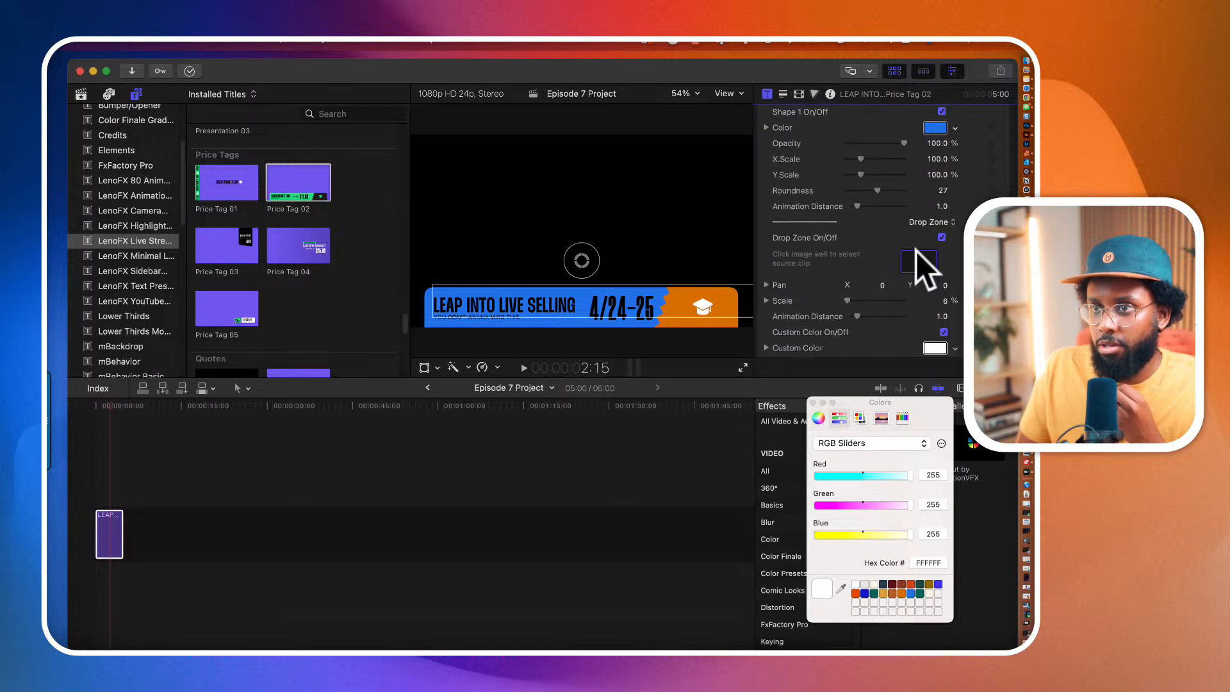
key(super+space)
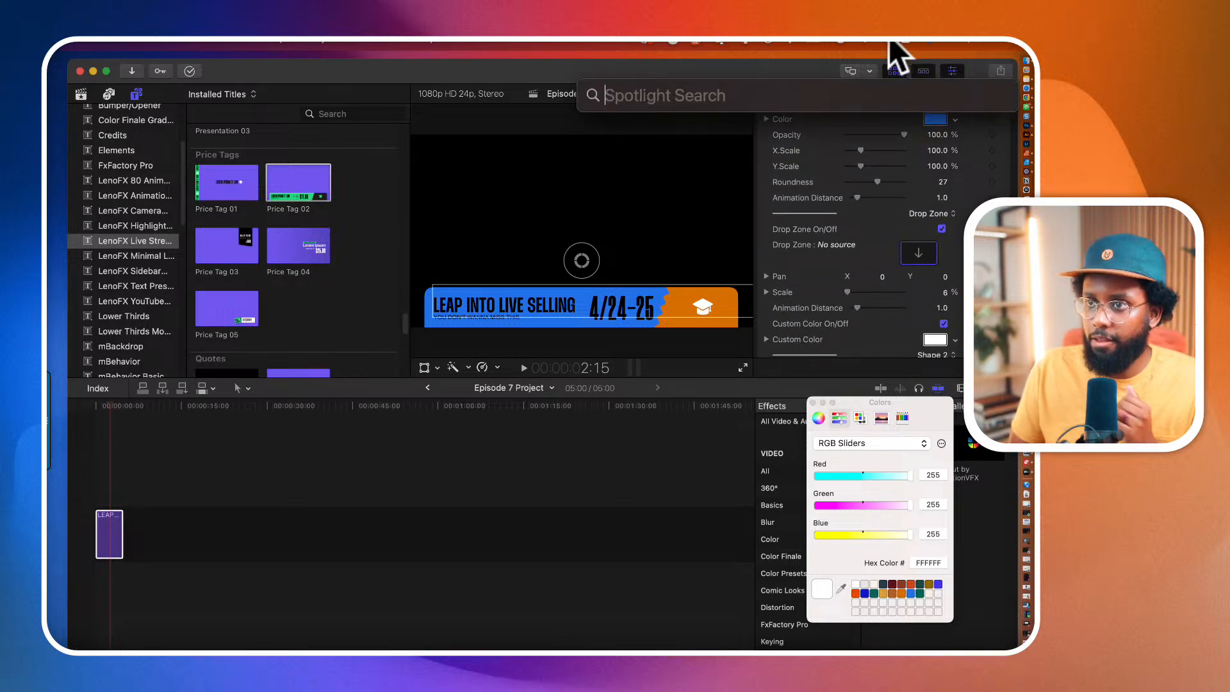
text(ECAMM ICON)
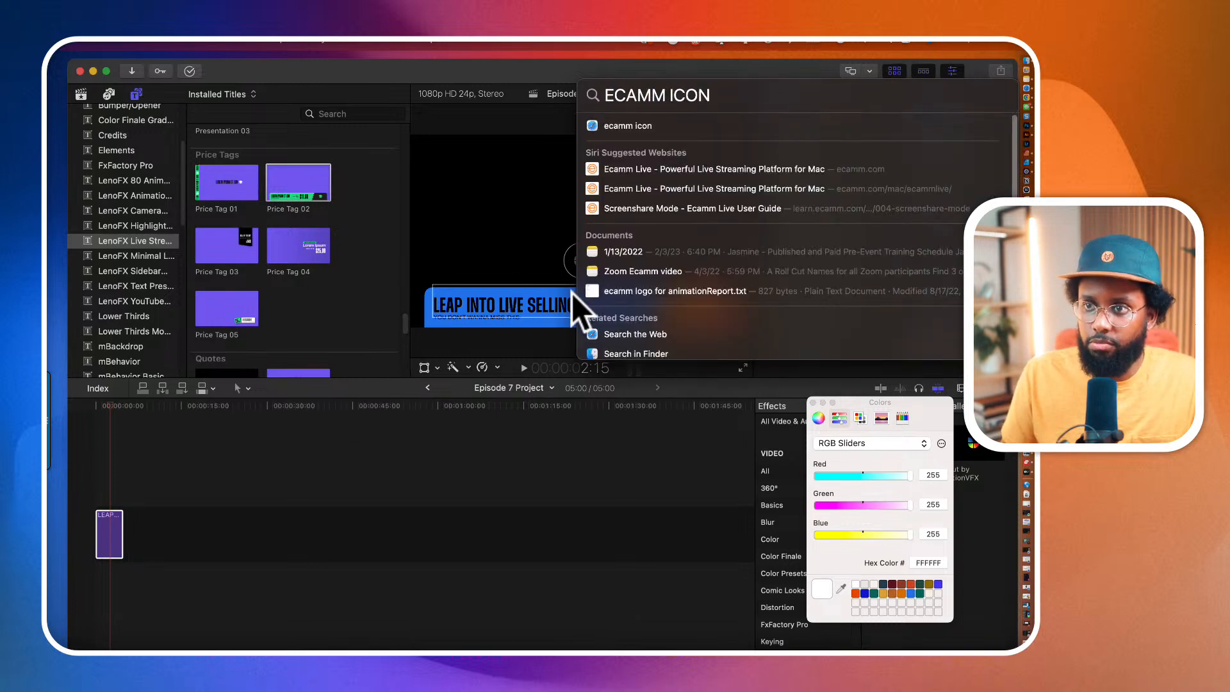
scroll(598, 290, down, 3)
click(617, 341)
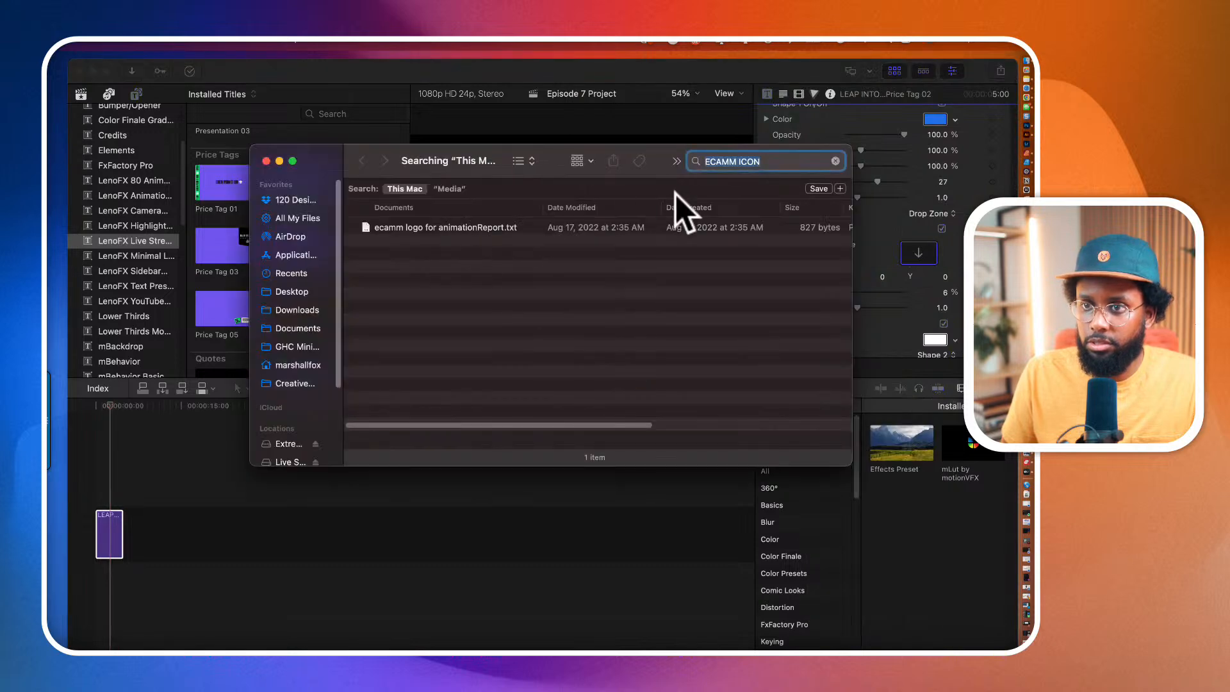
Step: Change the Finder search term to "ECAMM LOGO"
click(767, 164)
key(BackSpace)
key(BackSpace)
key(BackSpace)
key(BackSpace)
key(BackSpace)
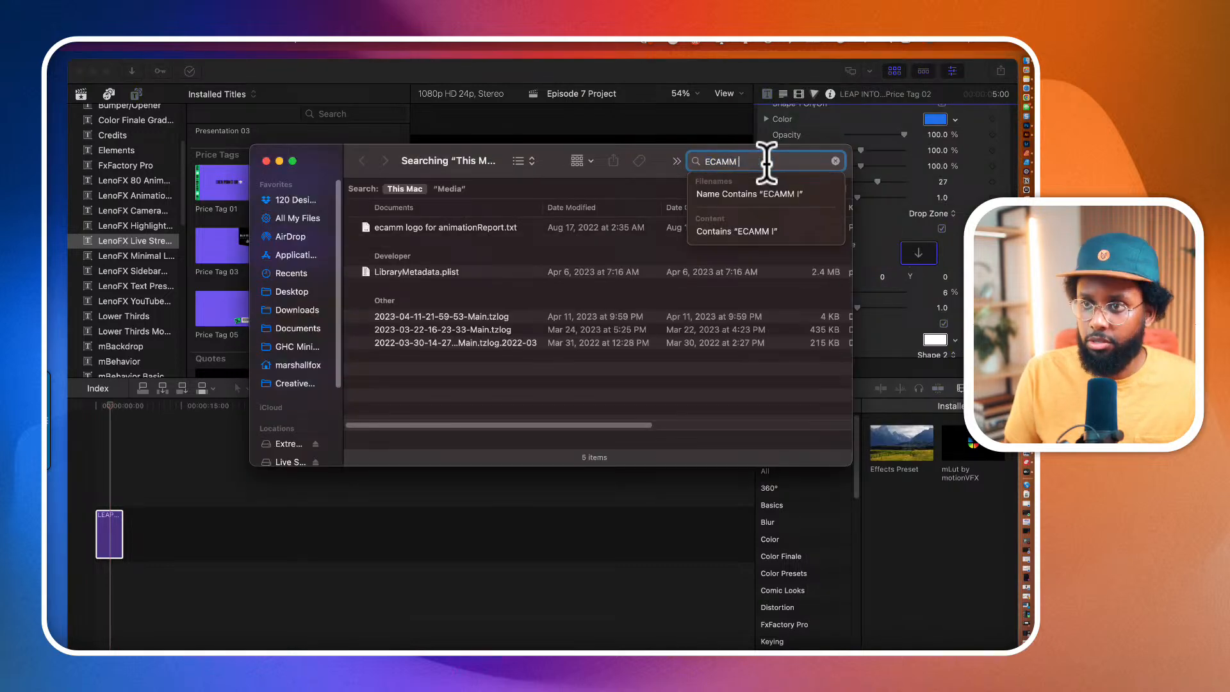
text(LOGO)
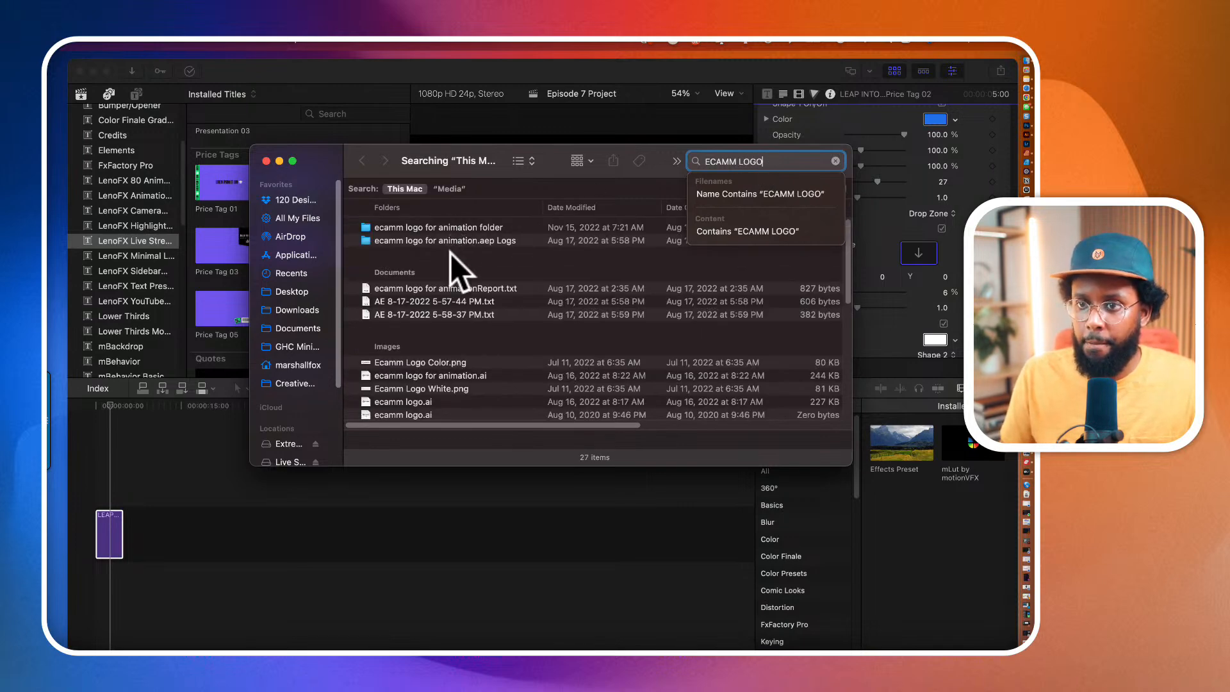
Step: Preview Ecamm Logo.png from the Zoom Tutorial Video folder in the search results and copy the file
scroll(450, 275, down, 2)
click(442, 354)
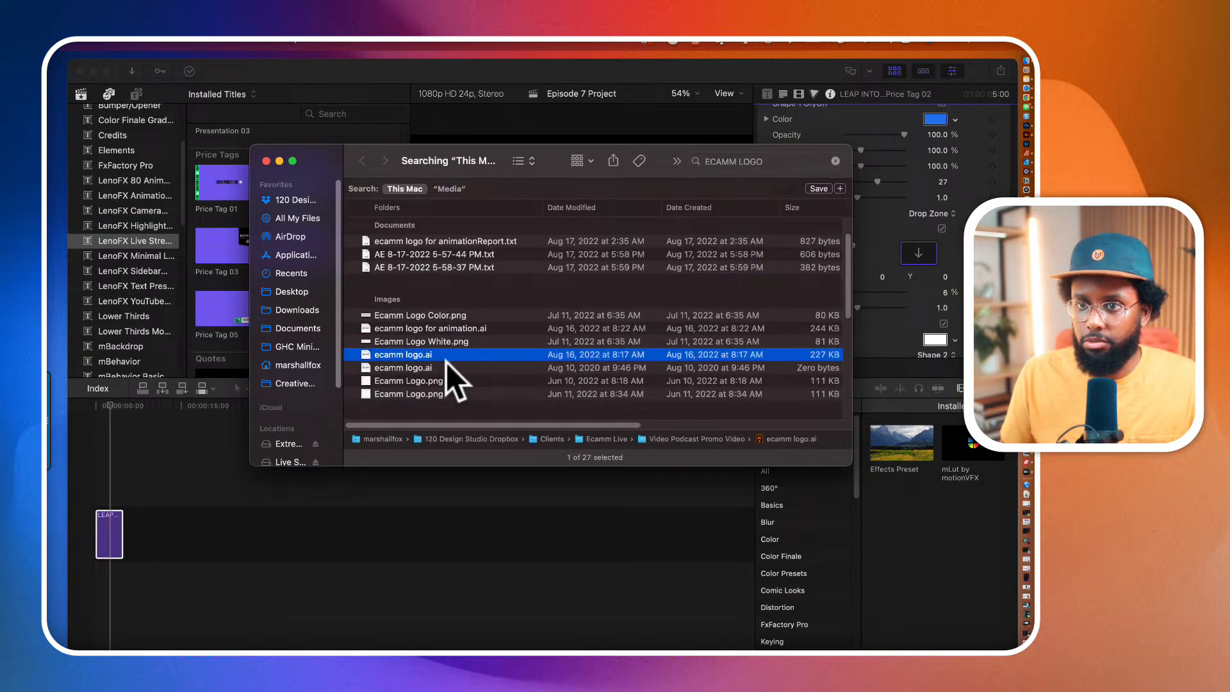
click(449, 378)
key(space)
key(space)
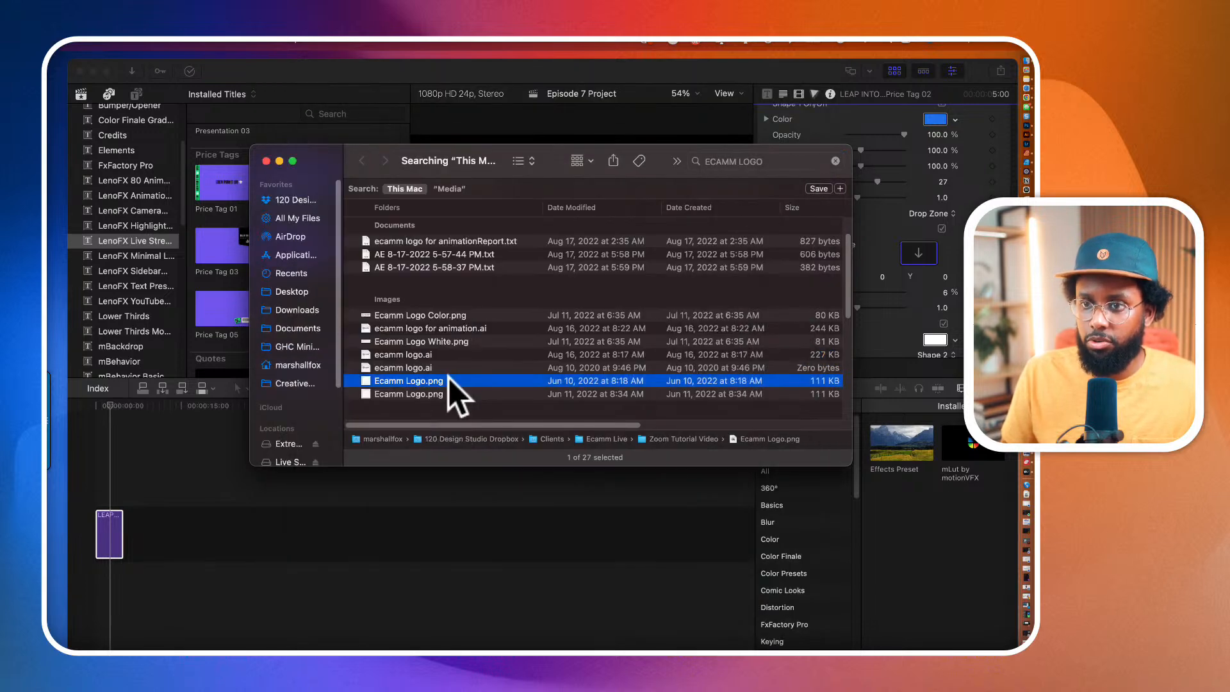
scroll(450, 375, right, 3)
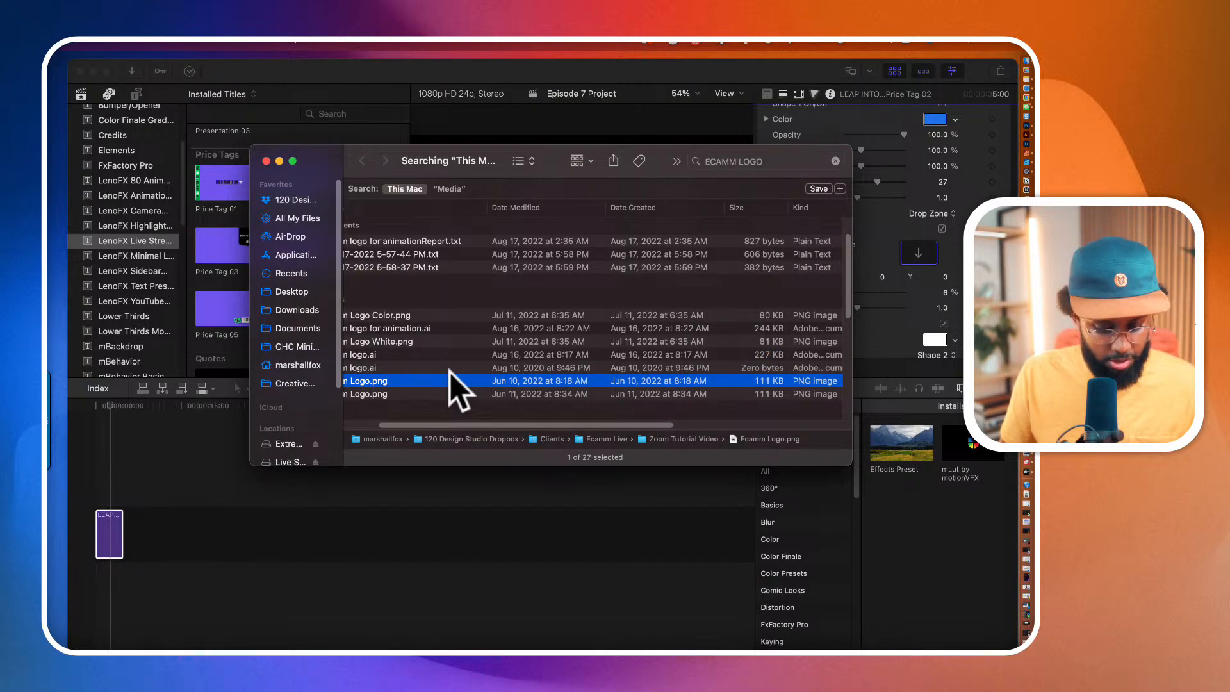
Step: Paste the copied logo file into the Media folder of Ecamm Animated Overlays Library on the Extreme SSD
scroll(294, 397, down, 2)
click(288, 405)
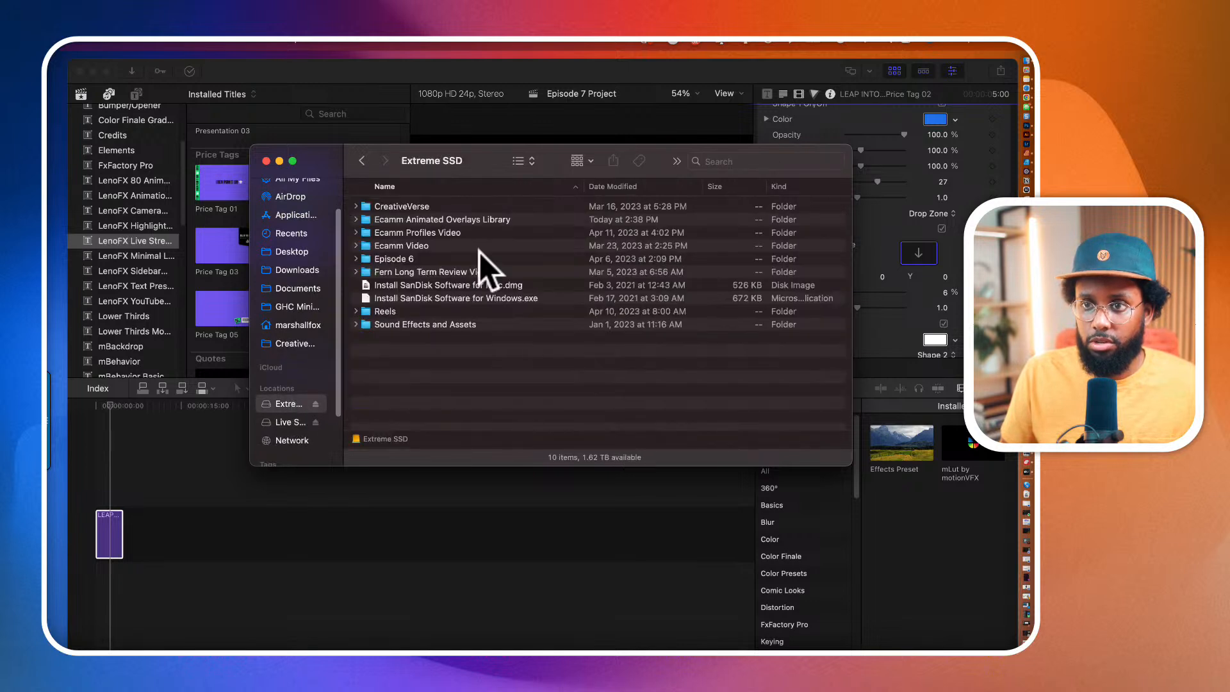
double_click(435, 218)
double_click(410, 219)
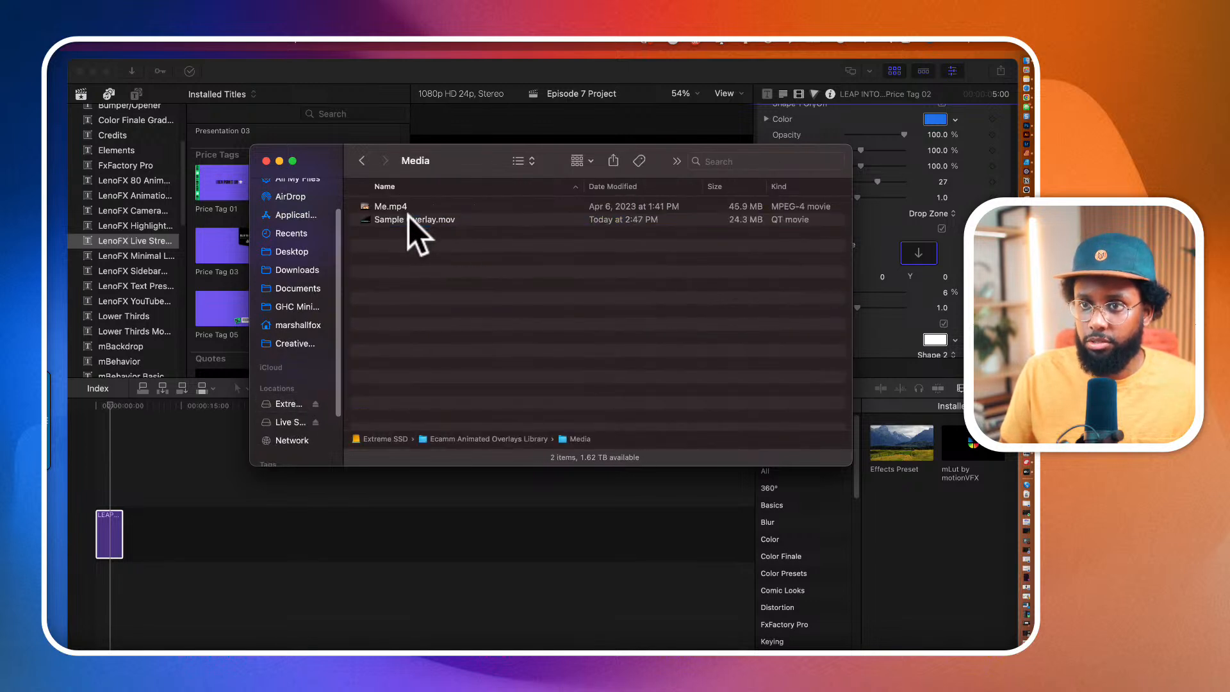
key(super+v)
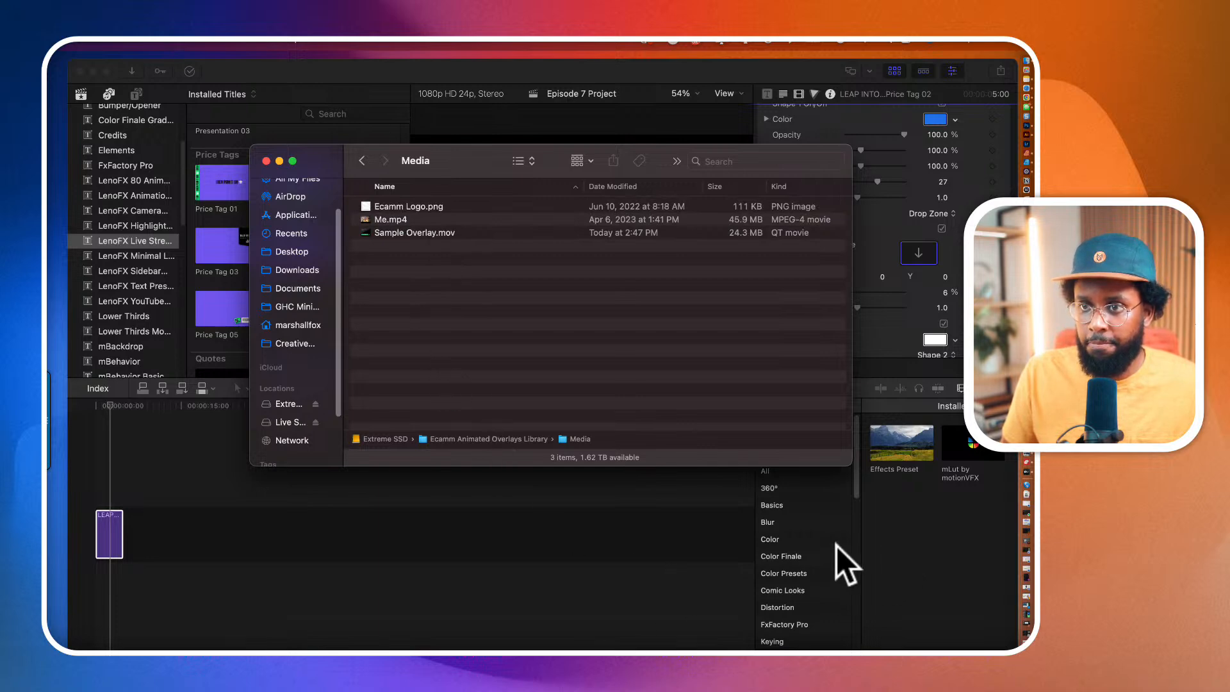
Step: Switch back to Final Cut Pro and import Ecamm Logo.png into the 4-13-23 event, leaving the file in place
key(super+Tab)
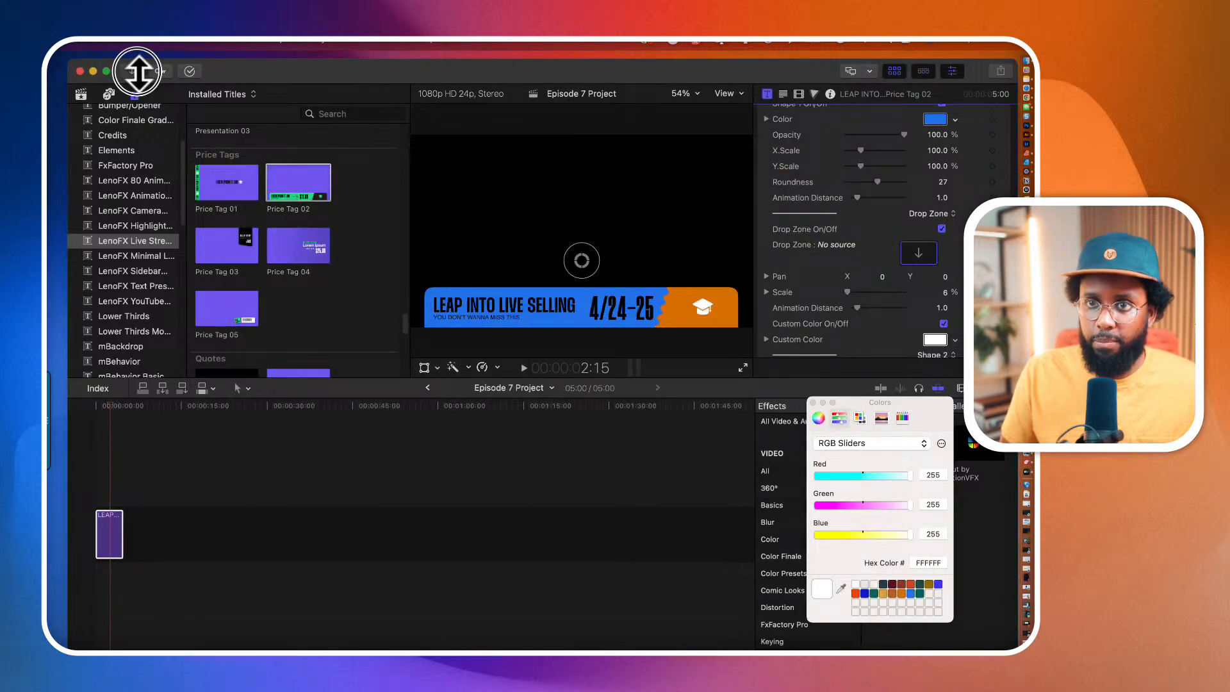
click(135, 68)
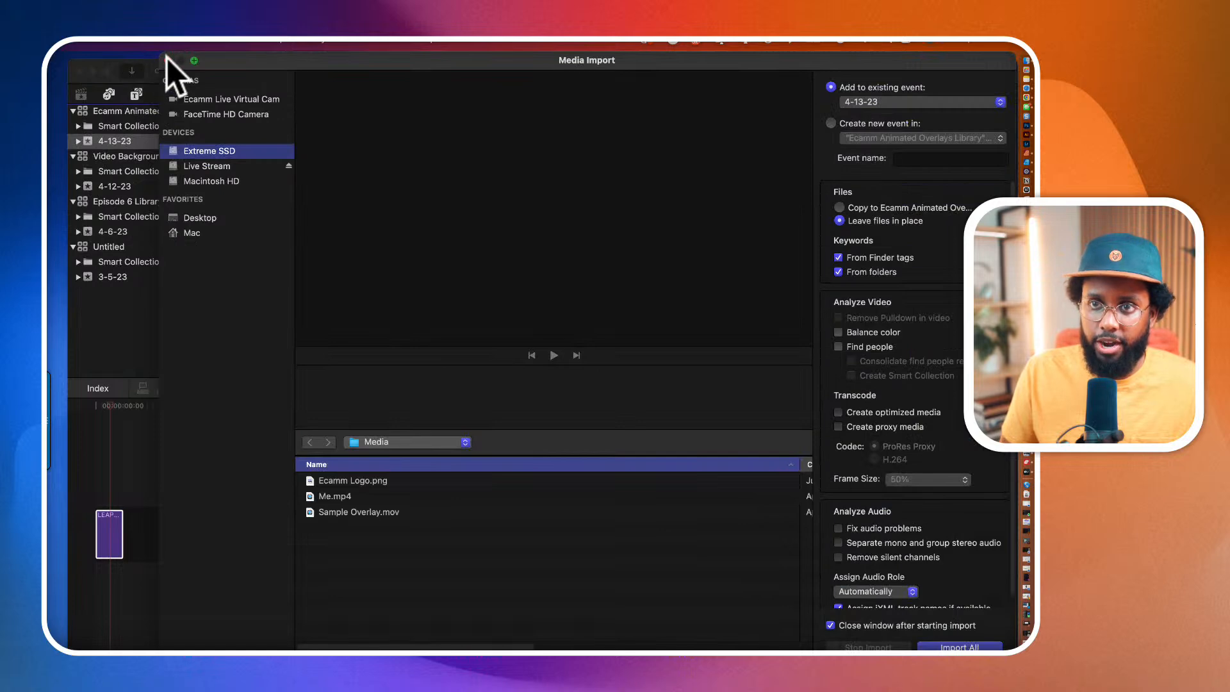
click(168, 58)
click(156, 44)
mouse_move(169, 138)
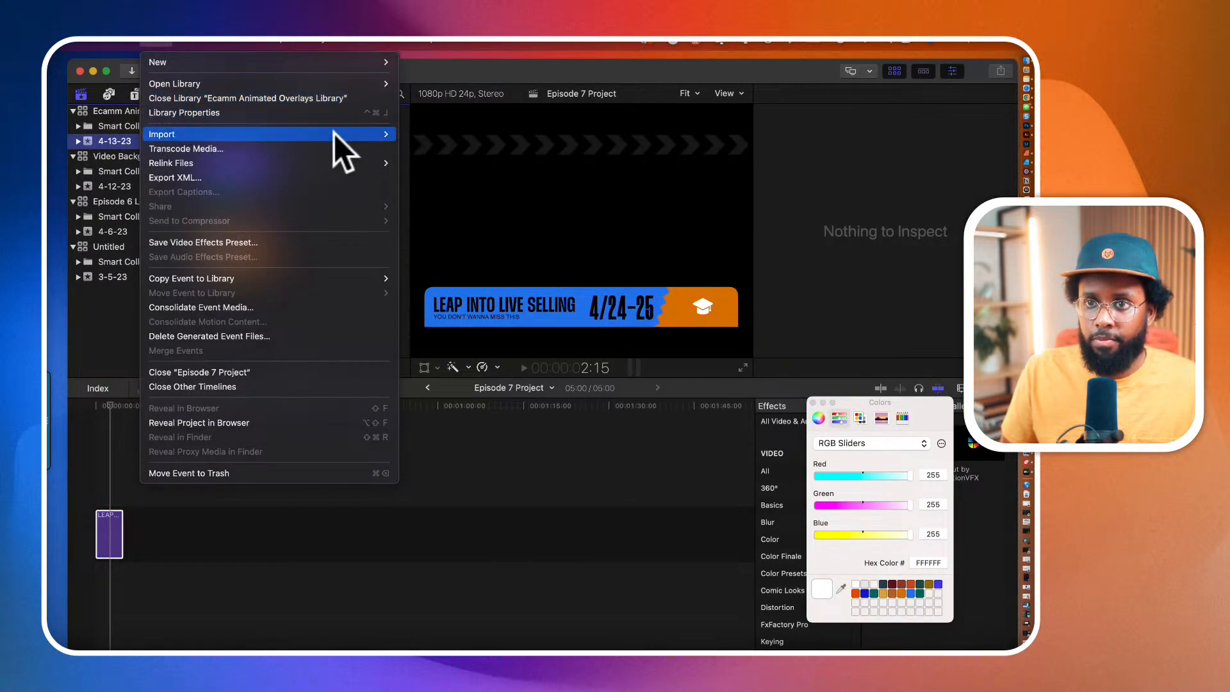
click(499, 136)
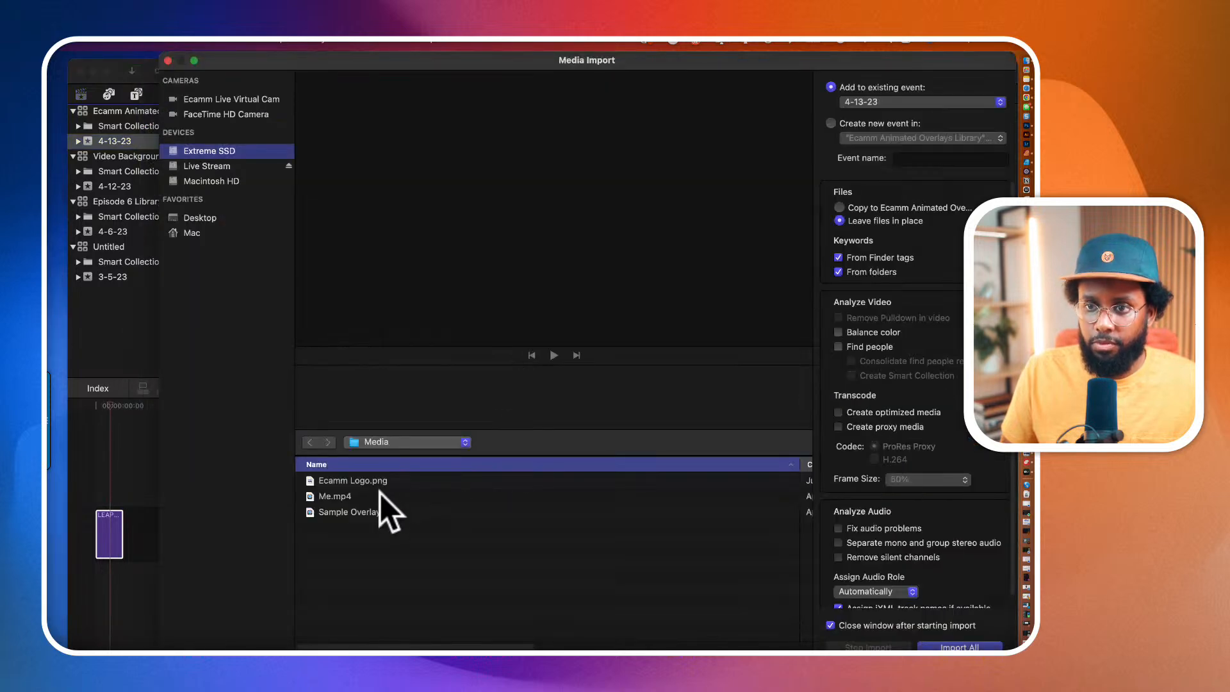
click(380, 486)
click(939, 644)
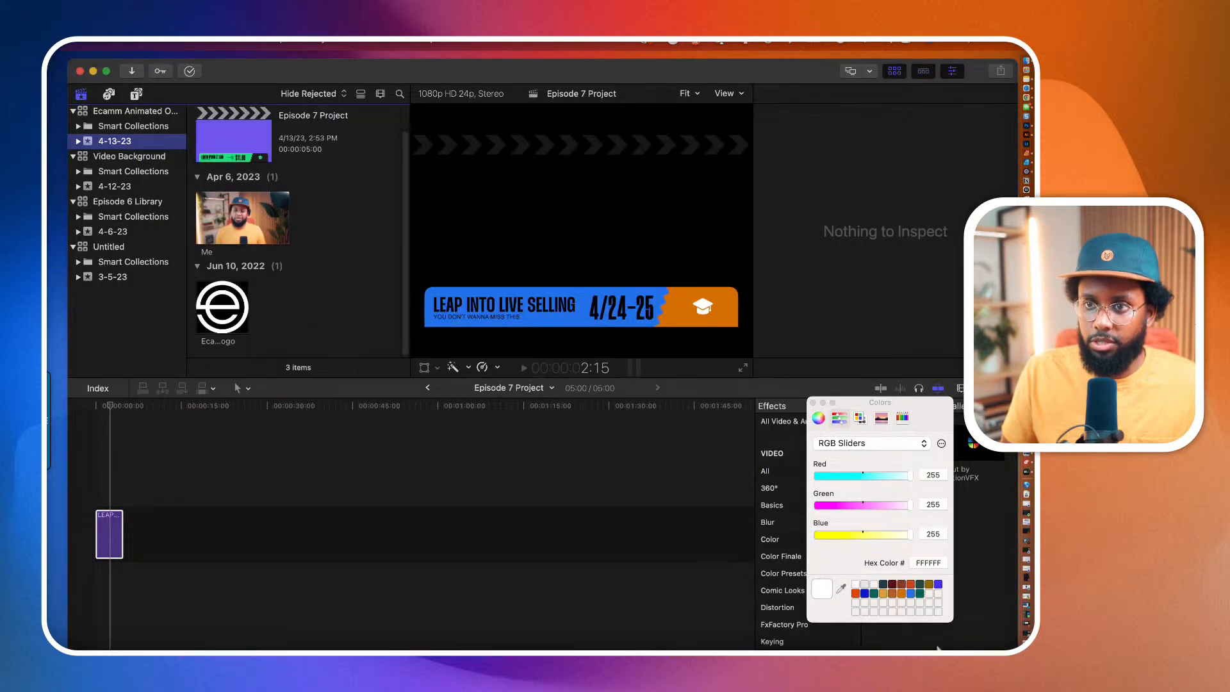
Step: Apply the imported Ecamm Logo clip as the source of the LEAP INTO LIVE SELLING title's drop zone
click(234, 314)
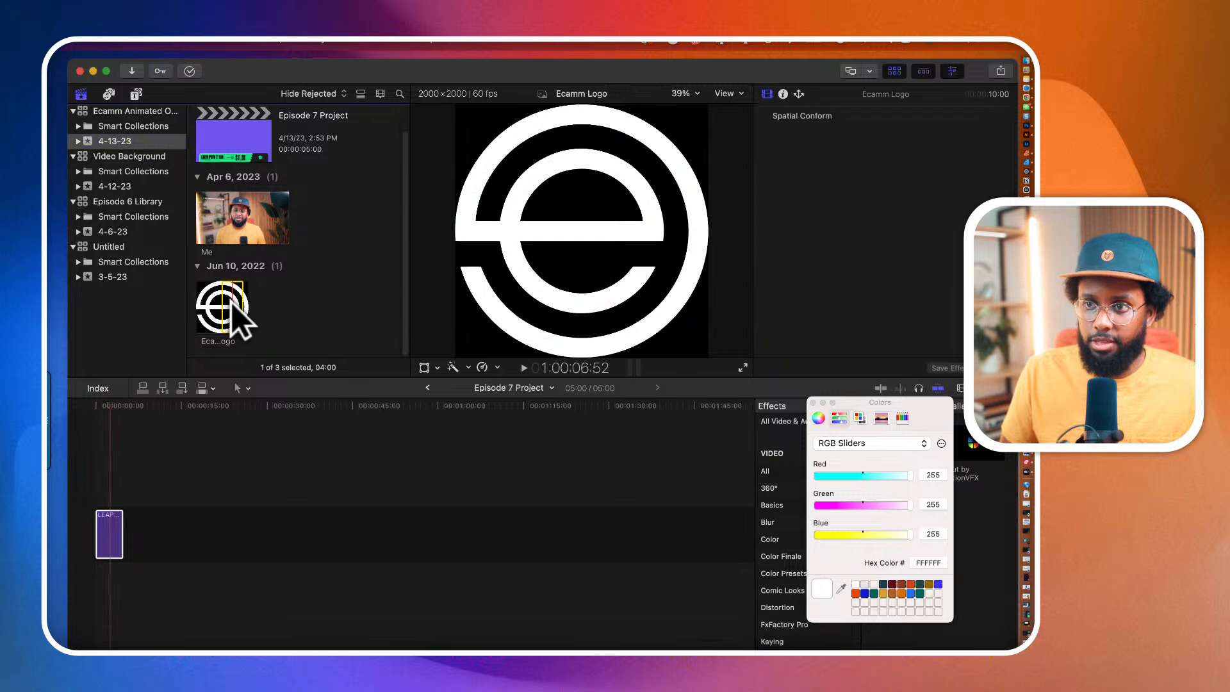
click(109, 535)
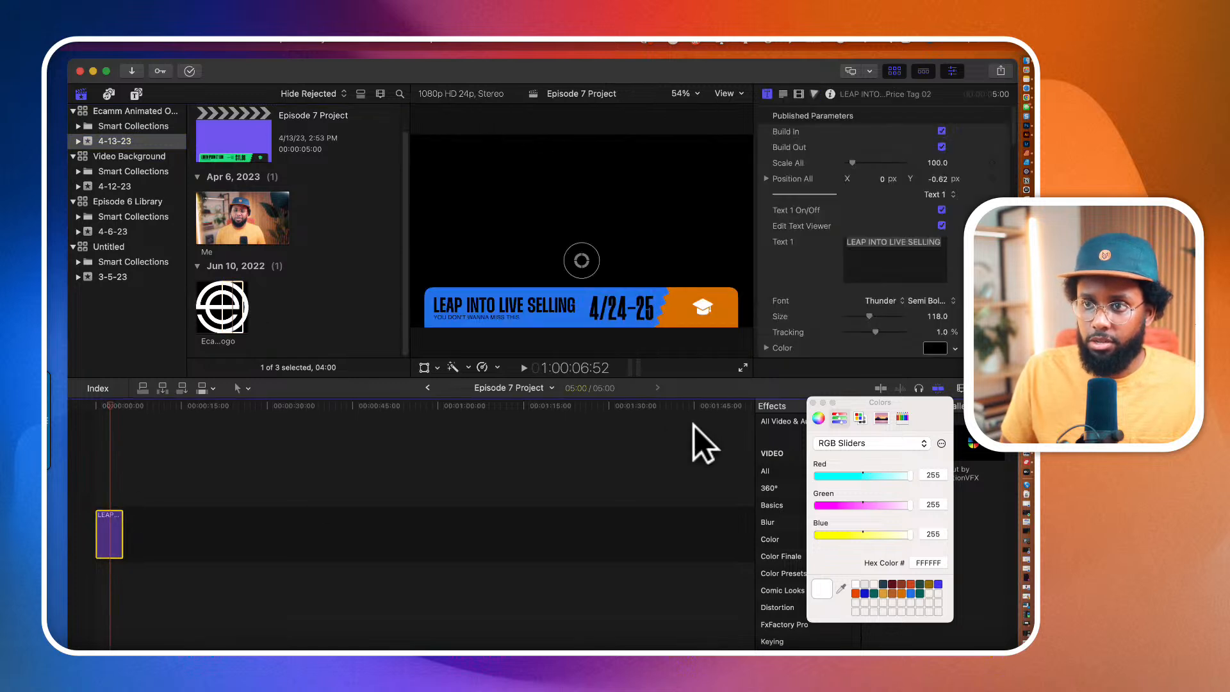
scroll(801, 307, down, 15)
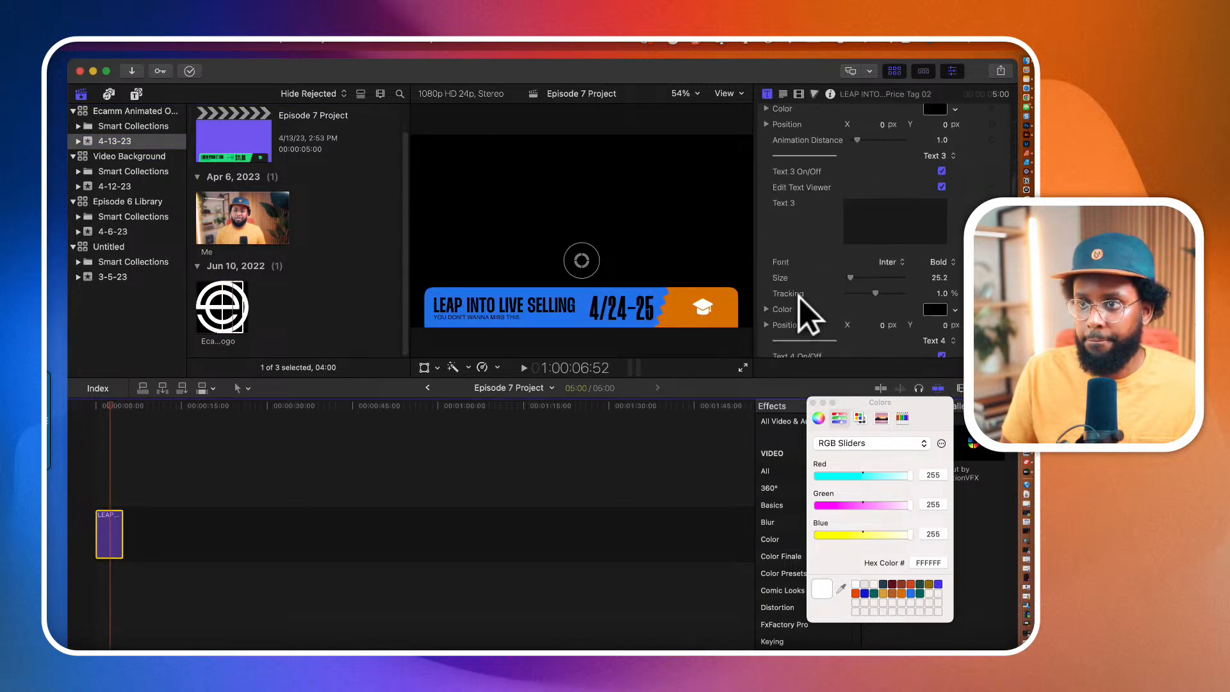
scroll(809, 310, down, 10)
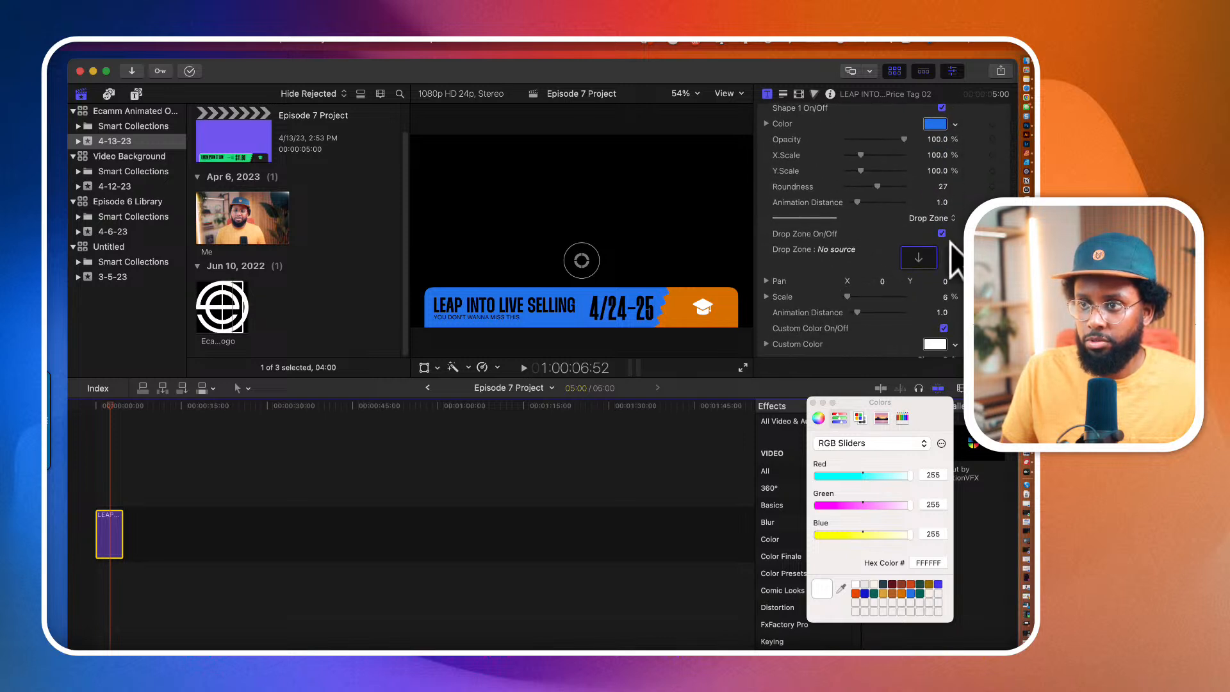
click(932, 255)
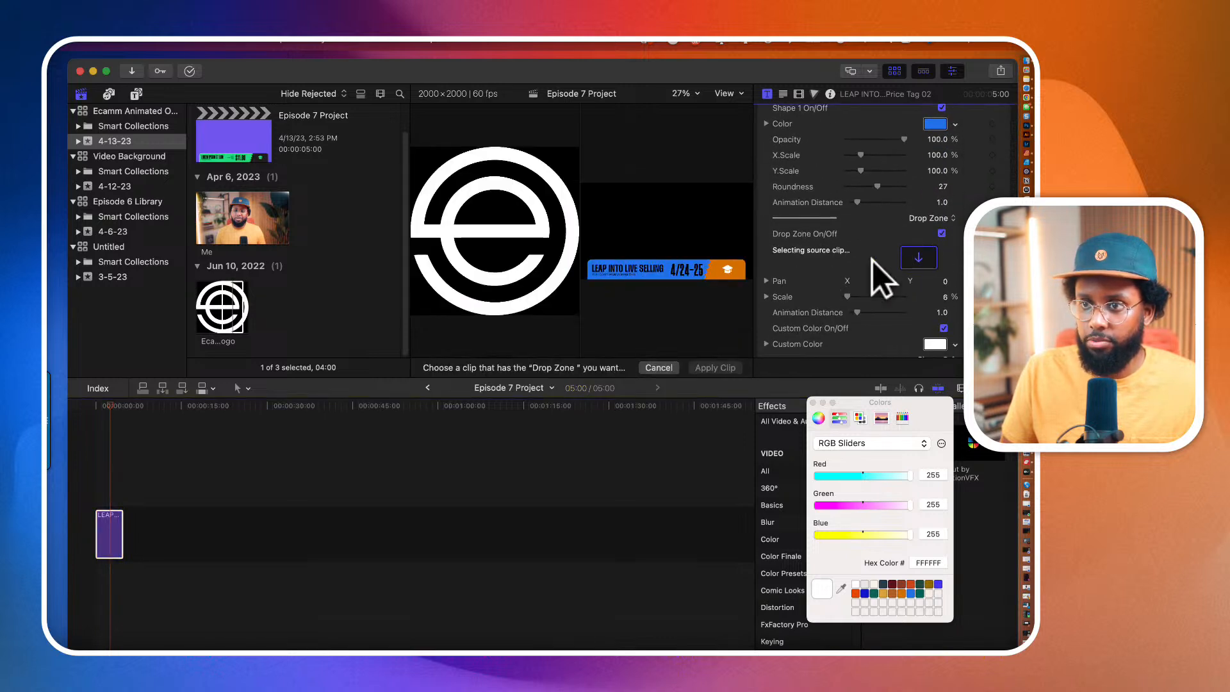
click(231, 310)
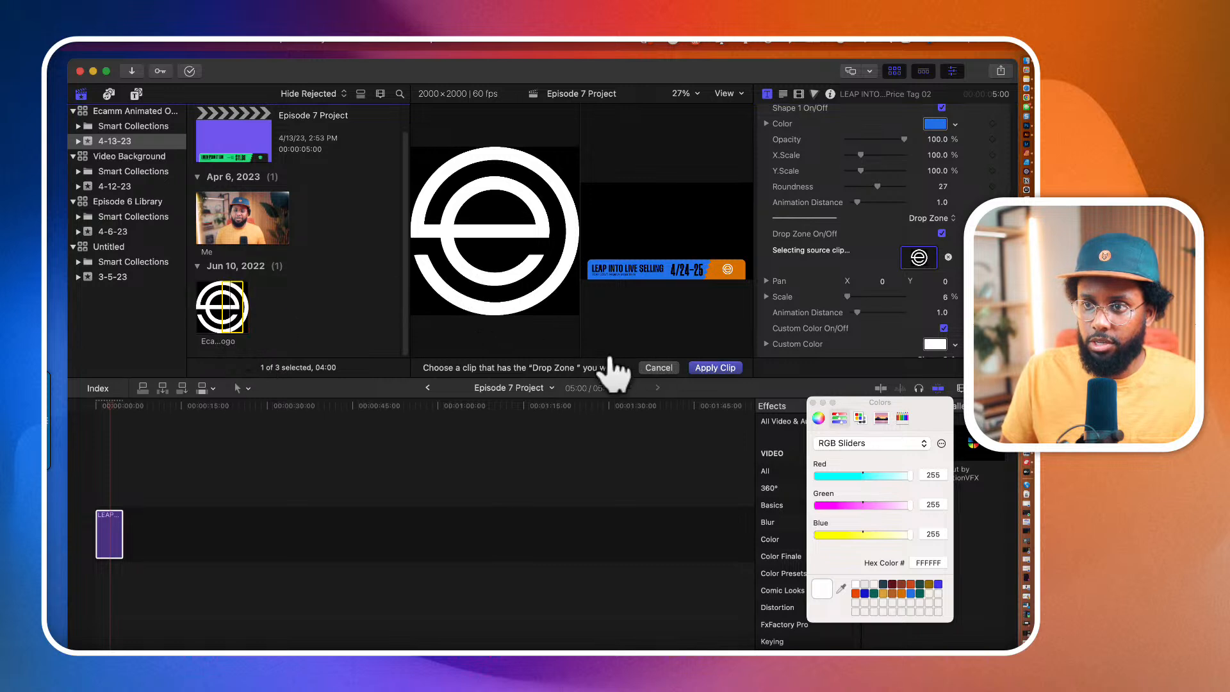
click(705, 366)
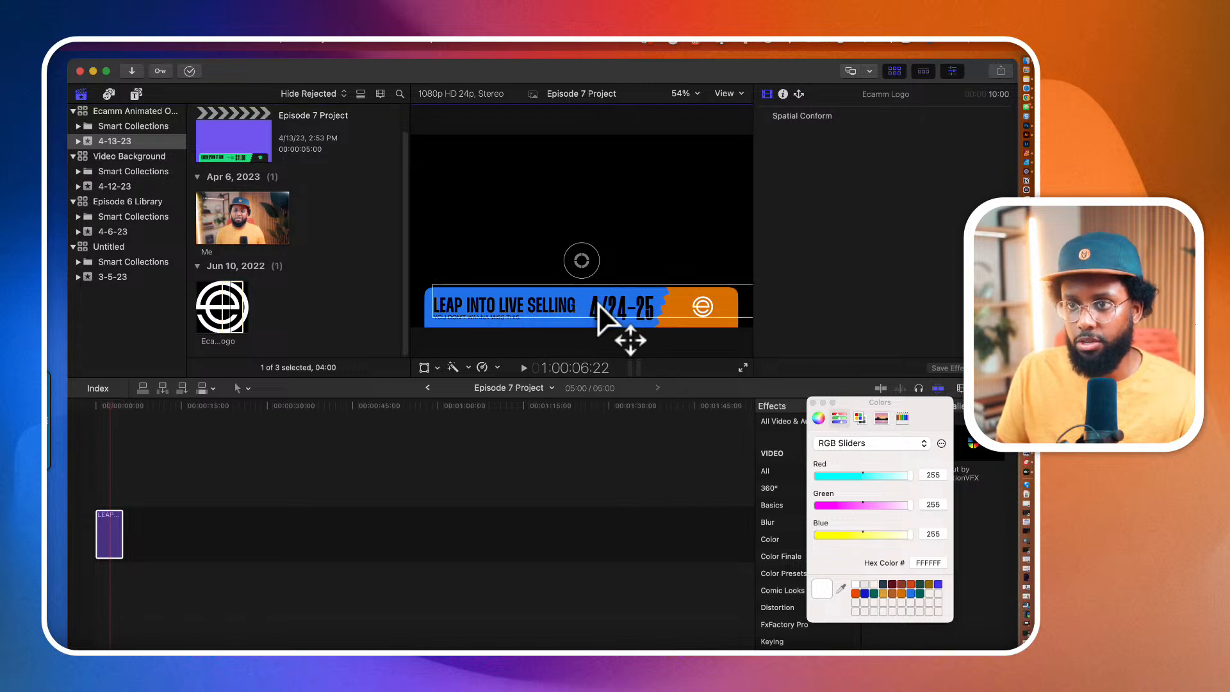
Step: Move the playhead to 2:07 on the title and set the Text 1 line, LEAP INTO LIVE SELLING, to white, FFFFFF
click(724, 305)
click(110, 406)
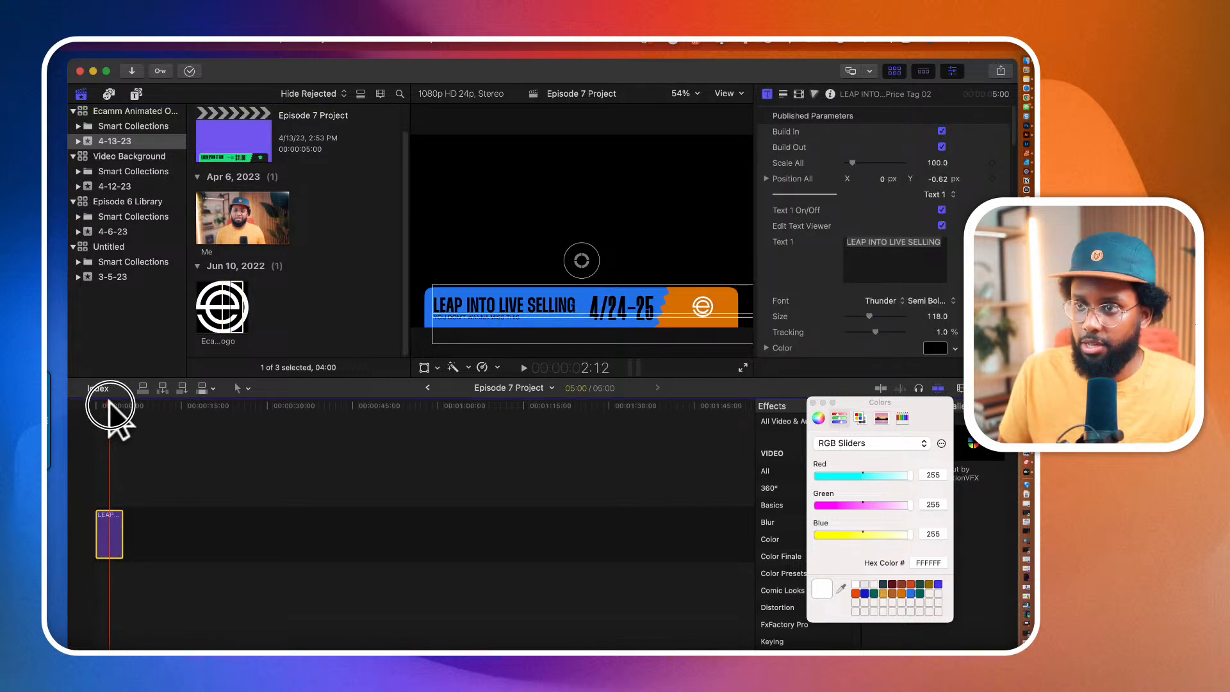
drag(111, 406, 107, 405)
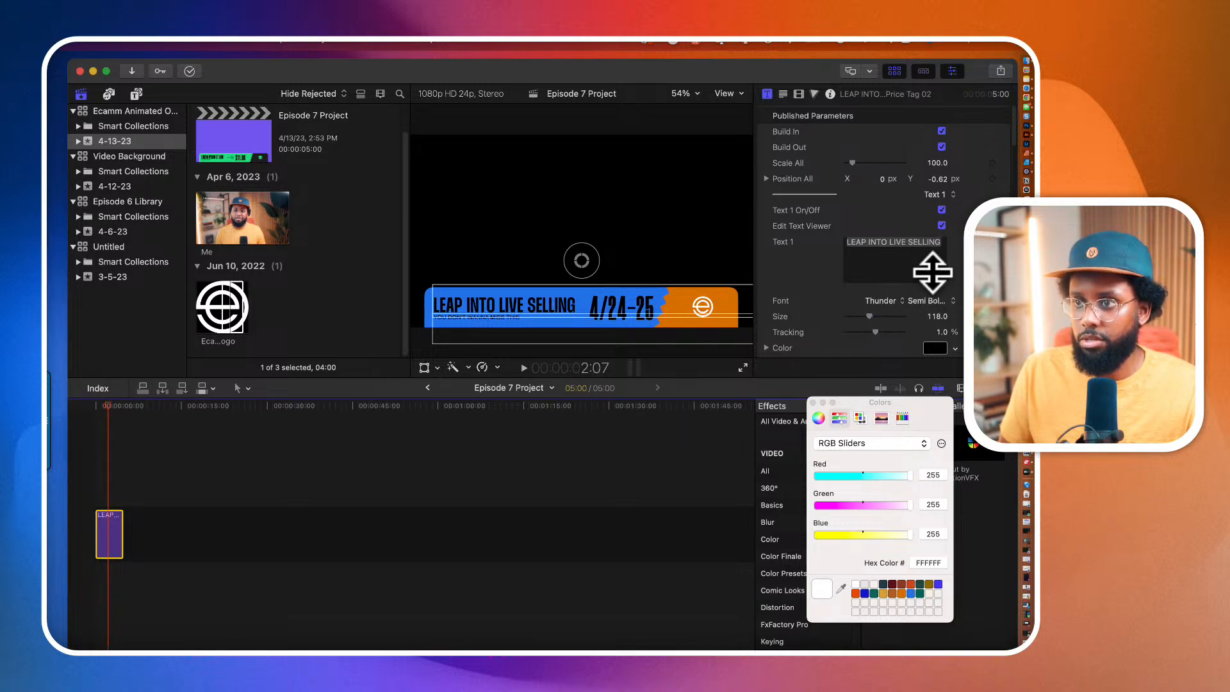
scroll(935, 273, down, 3)
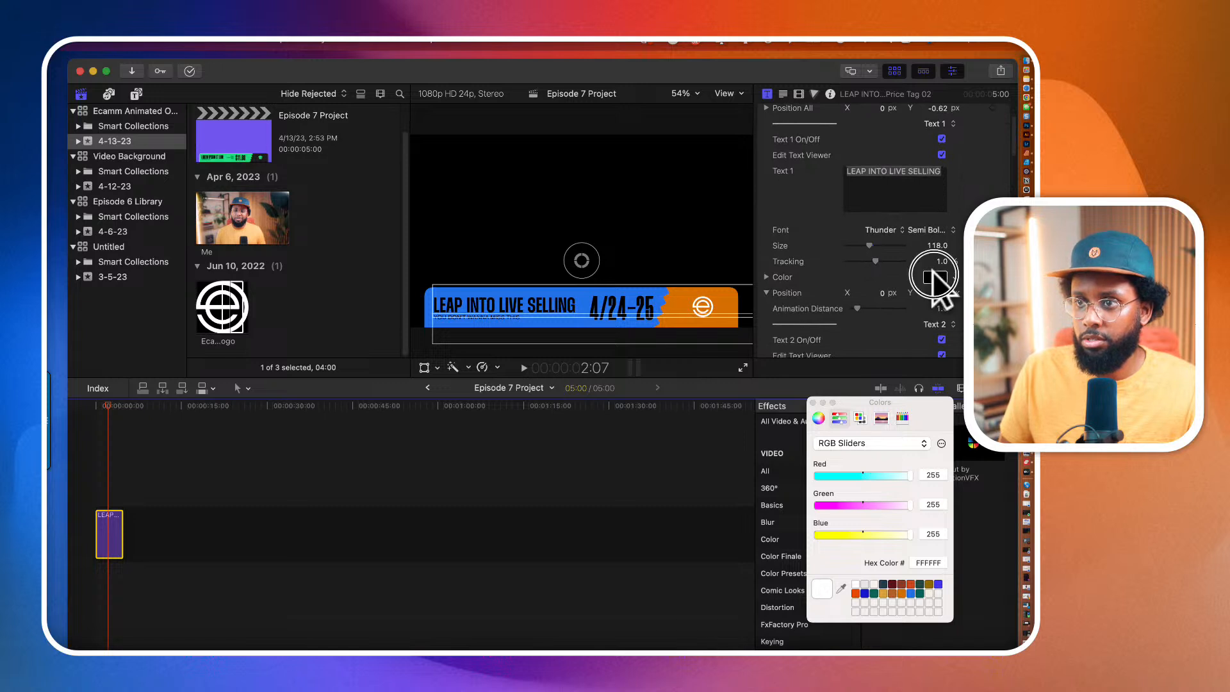
click(934, 276)
click(855, 584)
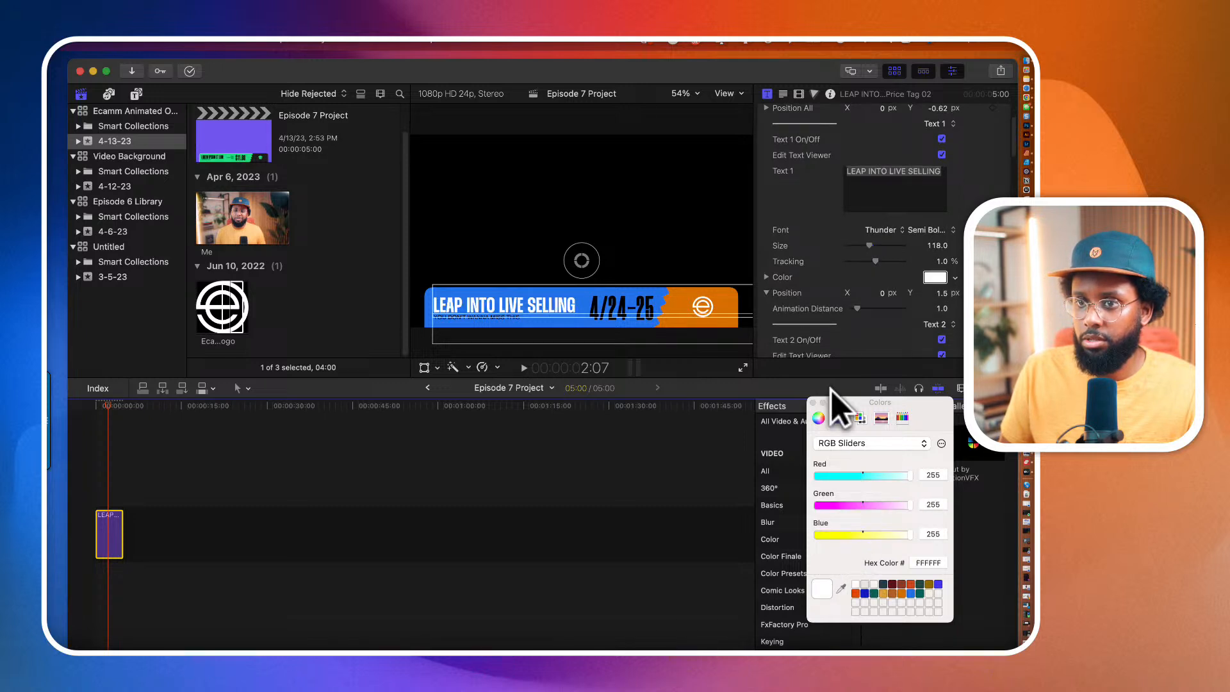
Step: Set the color of the Text 4 line, 4/24-25, to white, FFFFFF
scroll(830, 318, up, 3)
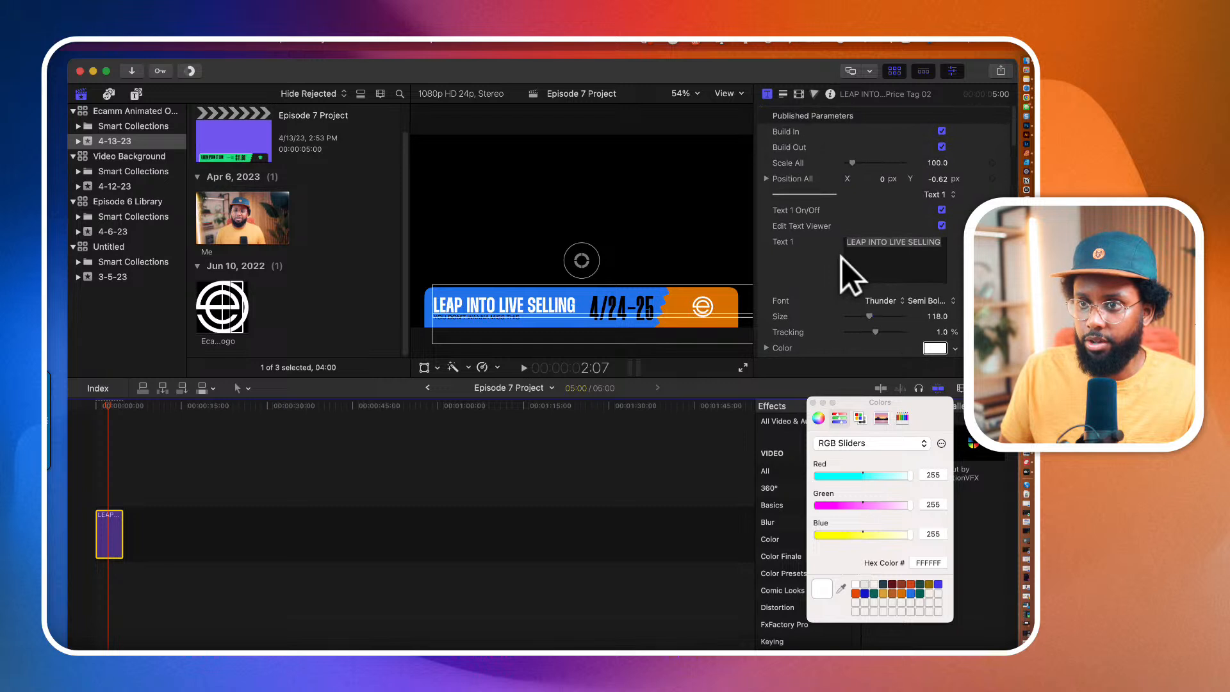
scroll(841, 244, down, 5)
scroll(852, 234, down, 6)
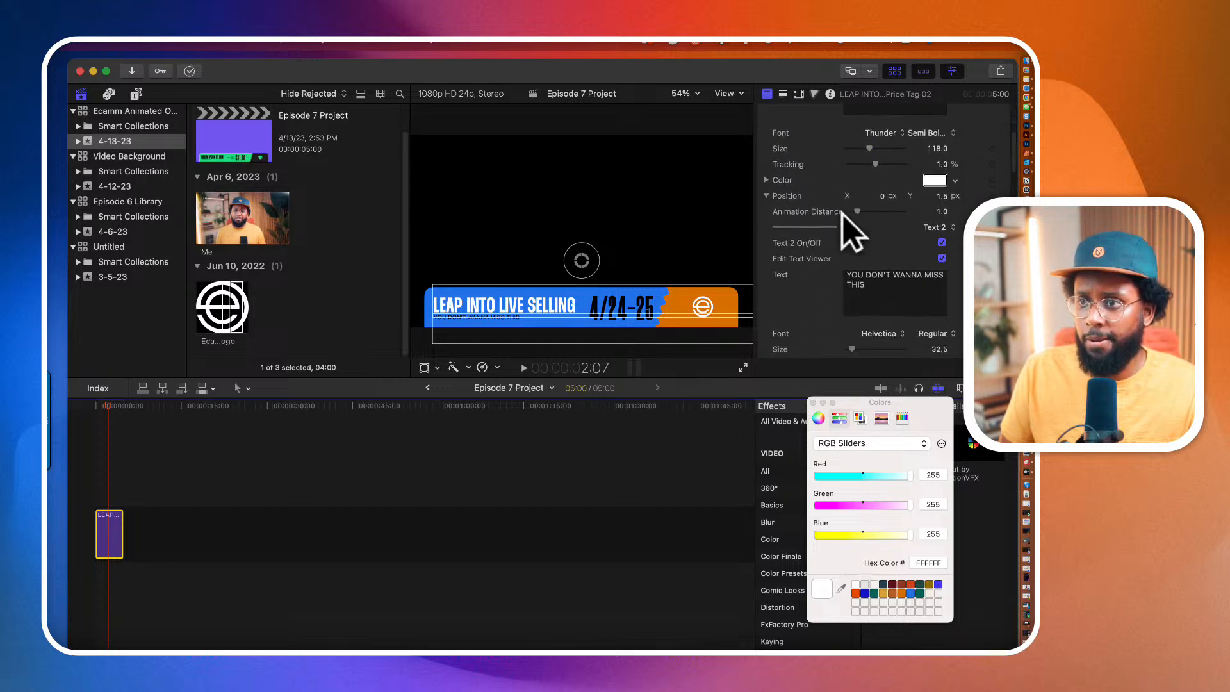
scroll(852, 234, down, 9)
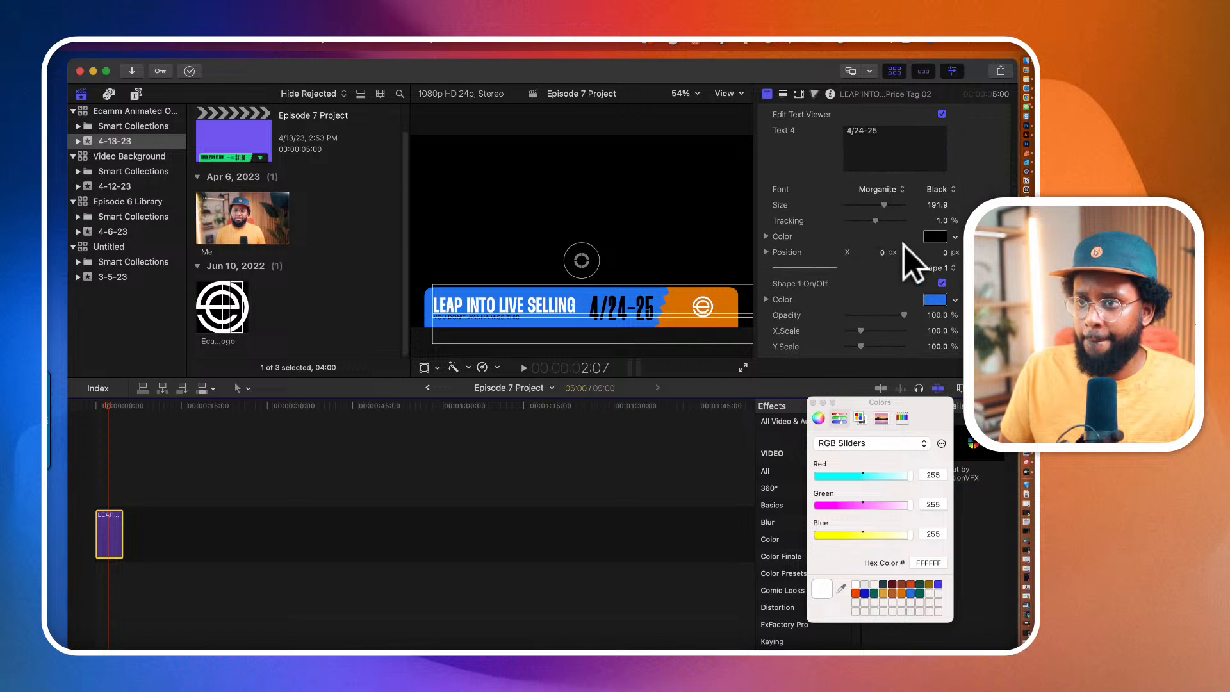
click(933, 238)
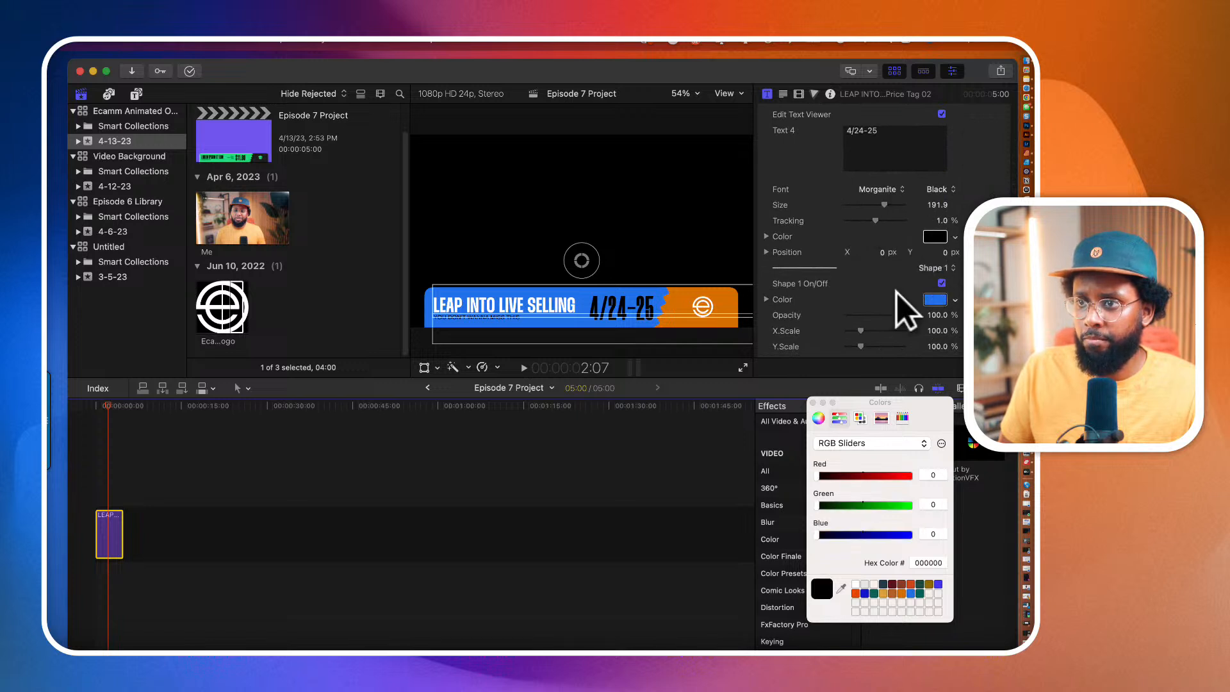
click(864, 584)
click(855, 584)
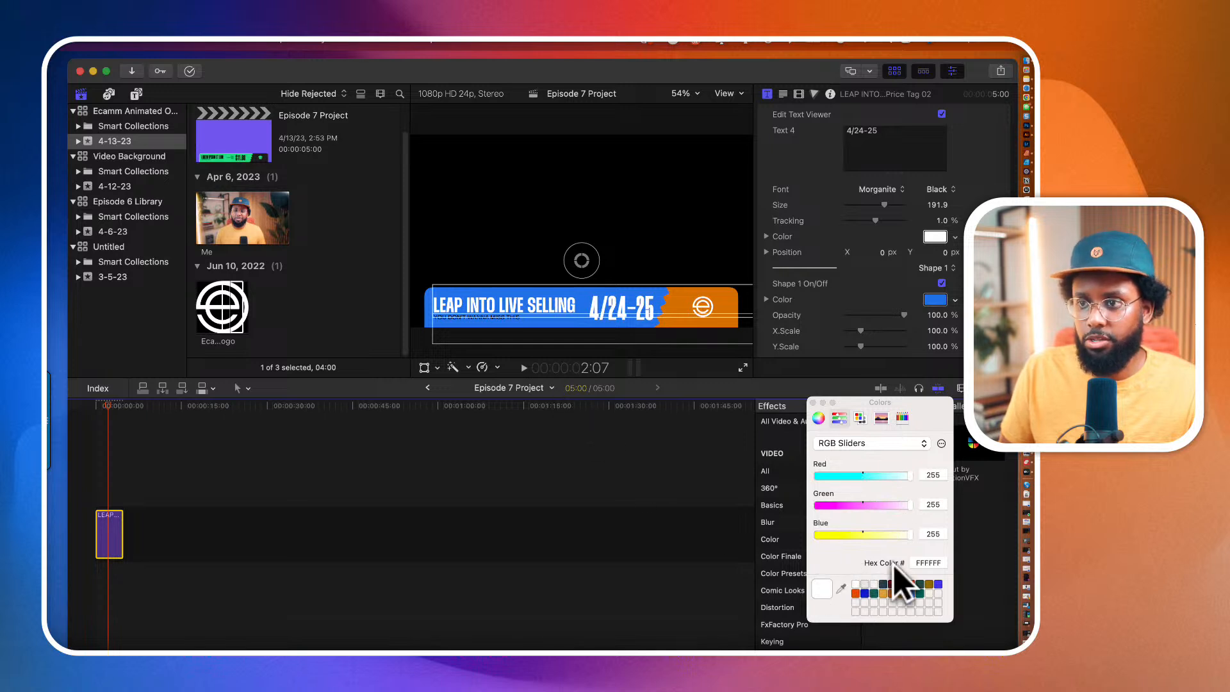
scroll(824, 274, down, 5)
scroll(824, 275, down, 3)
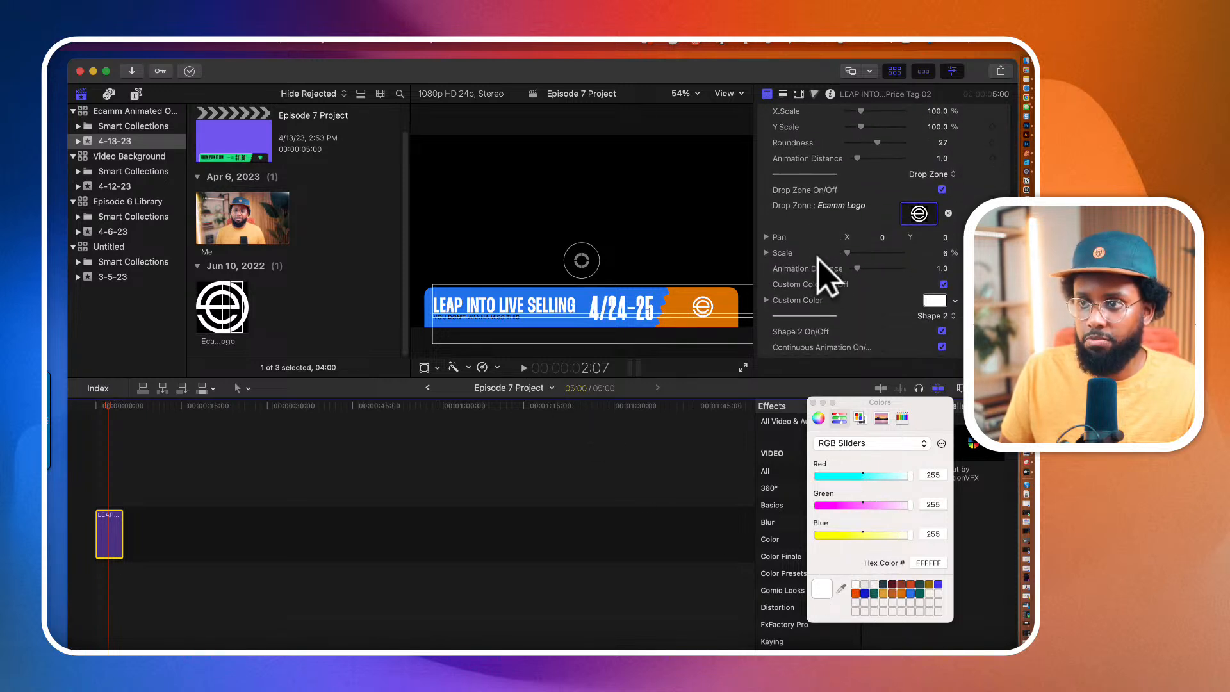
scroll(824, 274, up, 5)
scroll(818, 258, up, 2)
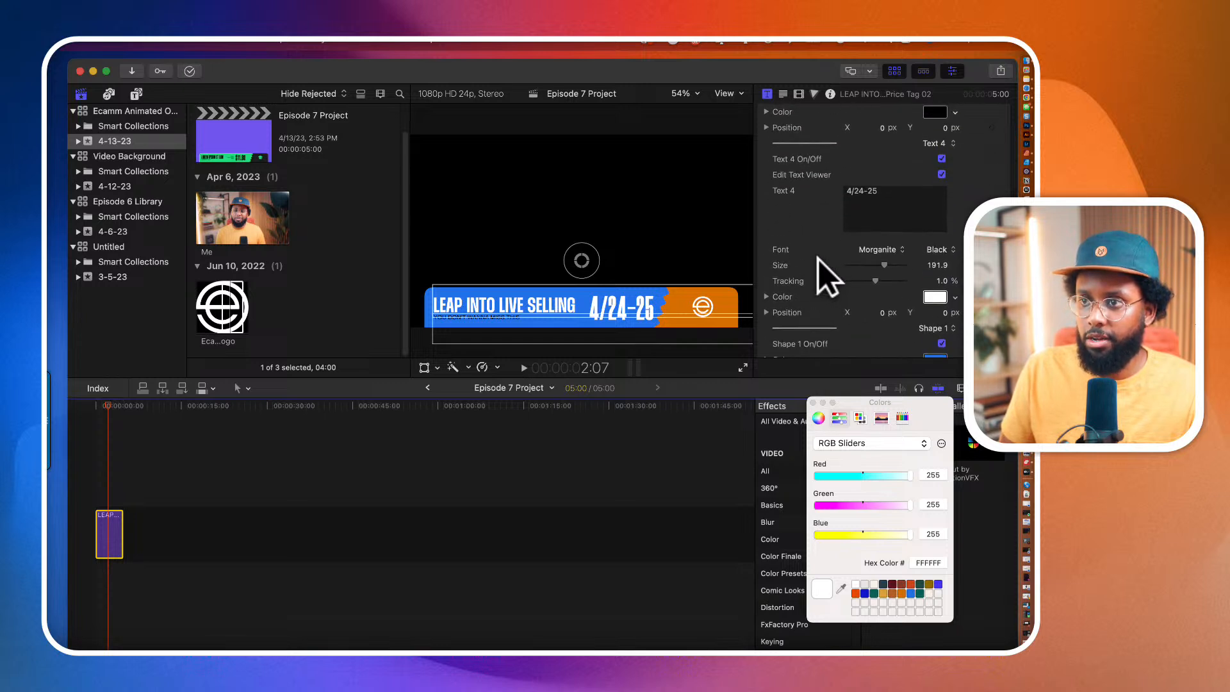
Step: Set the Shape 1 color of the LEAP INTO LIVE SELLING title to orange-red, BF522E, and play the title from its start
click(932, 288)
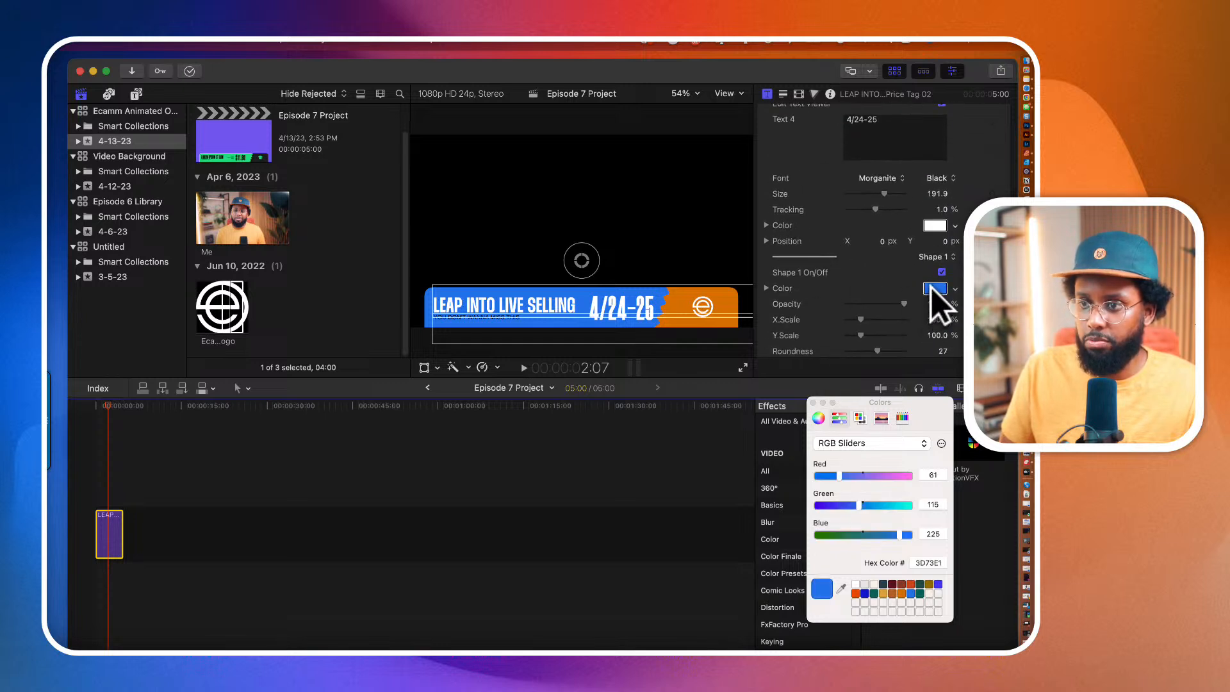
click(910, 584)
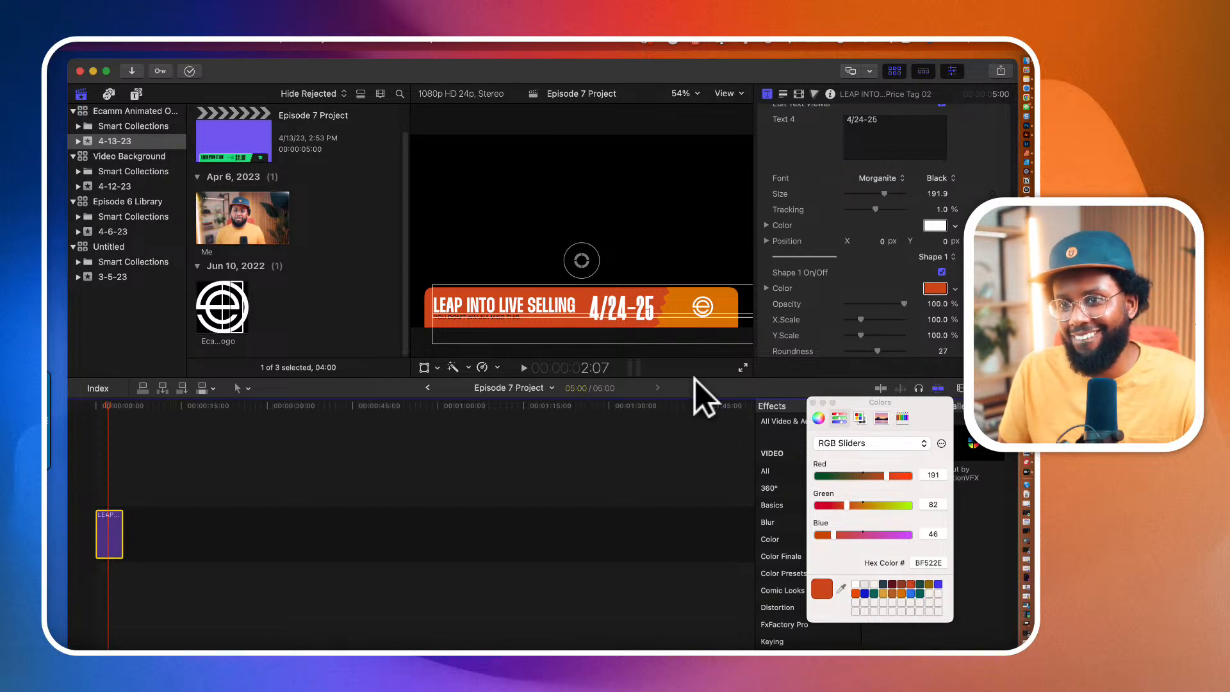
click(594, 423)
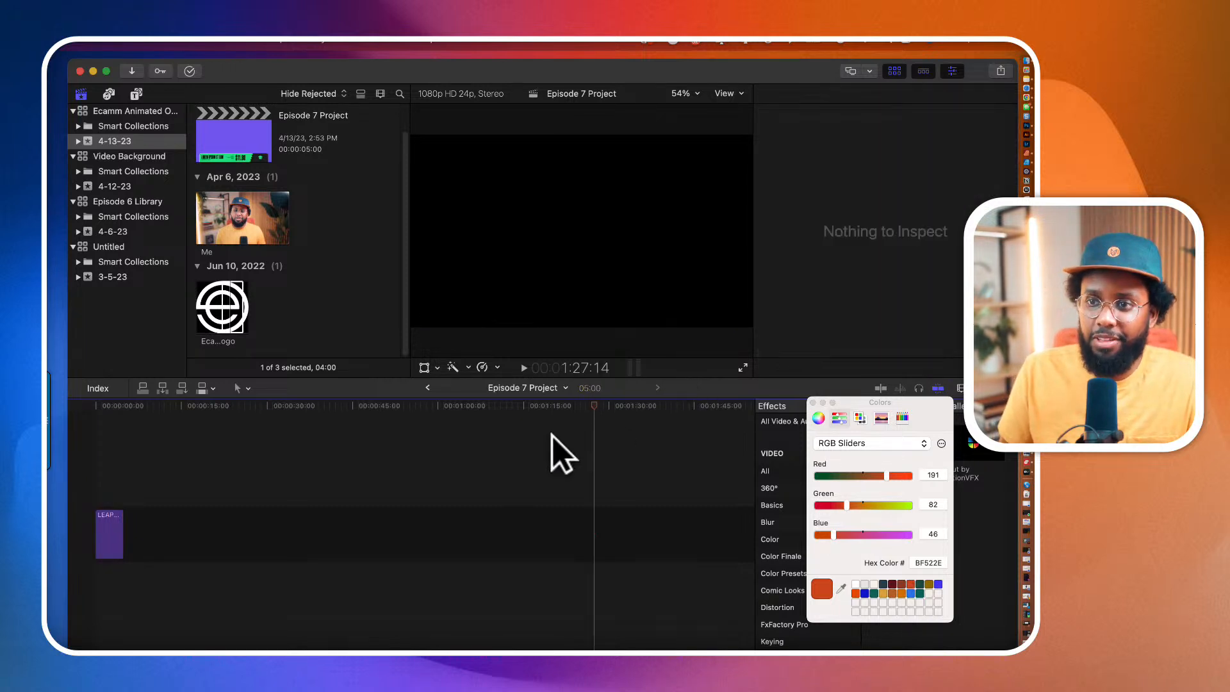
click(92, 459)
key(space)
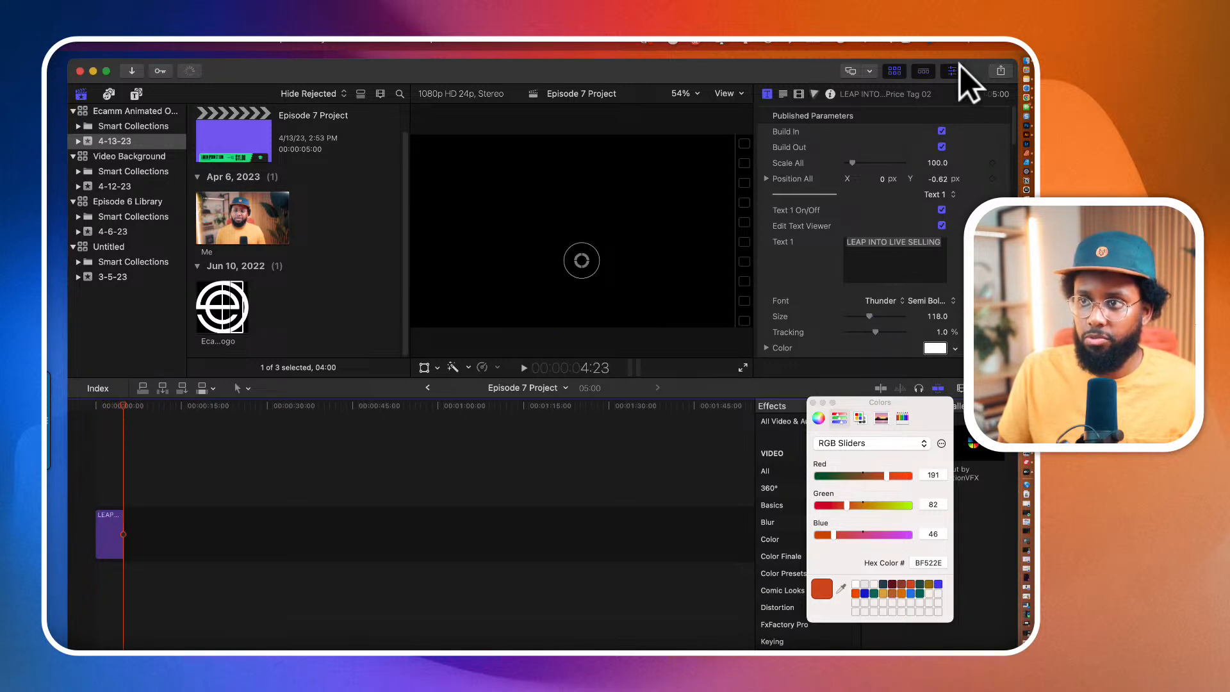
click(998, 71)
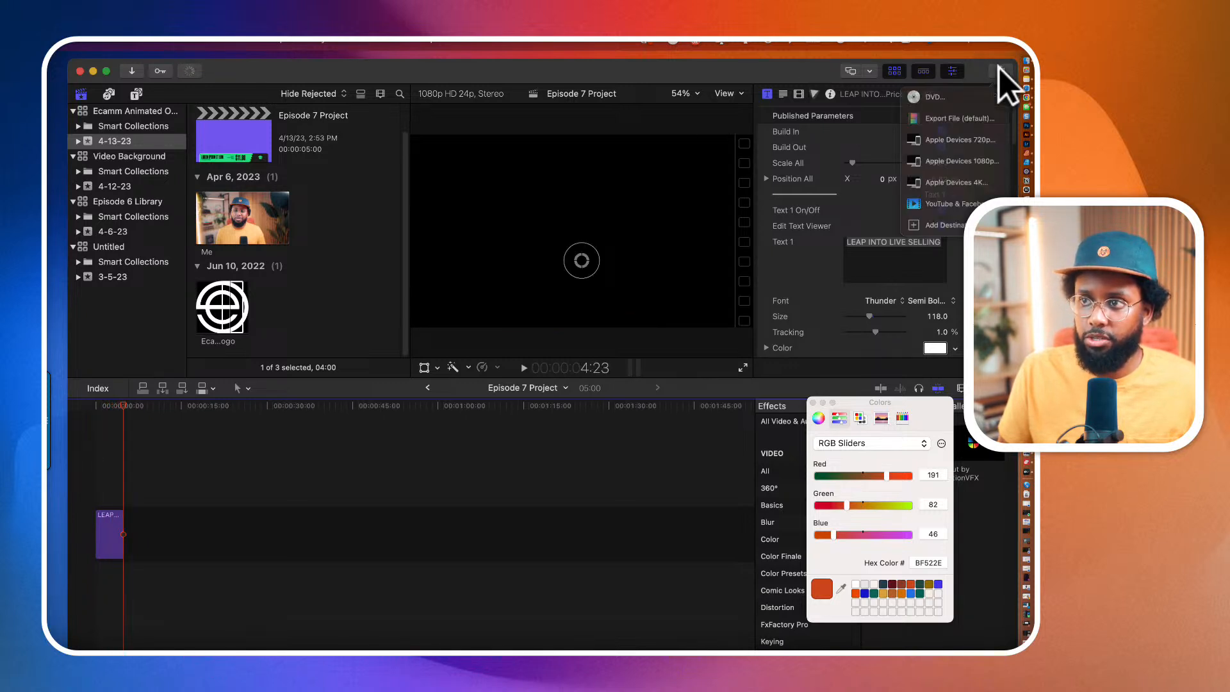
click(959, 128)
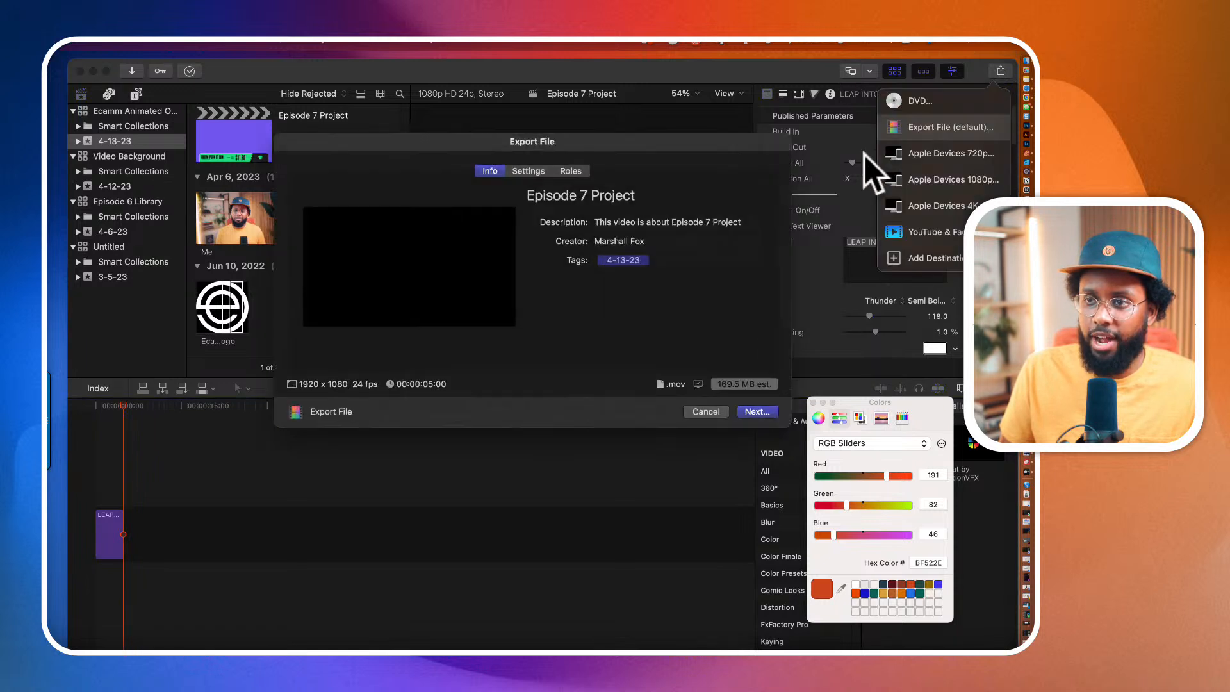
click(529, 172)
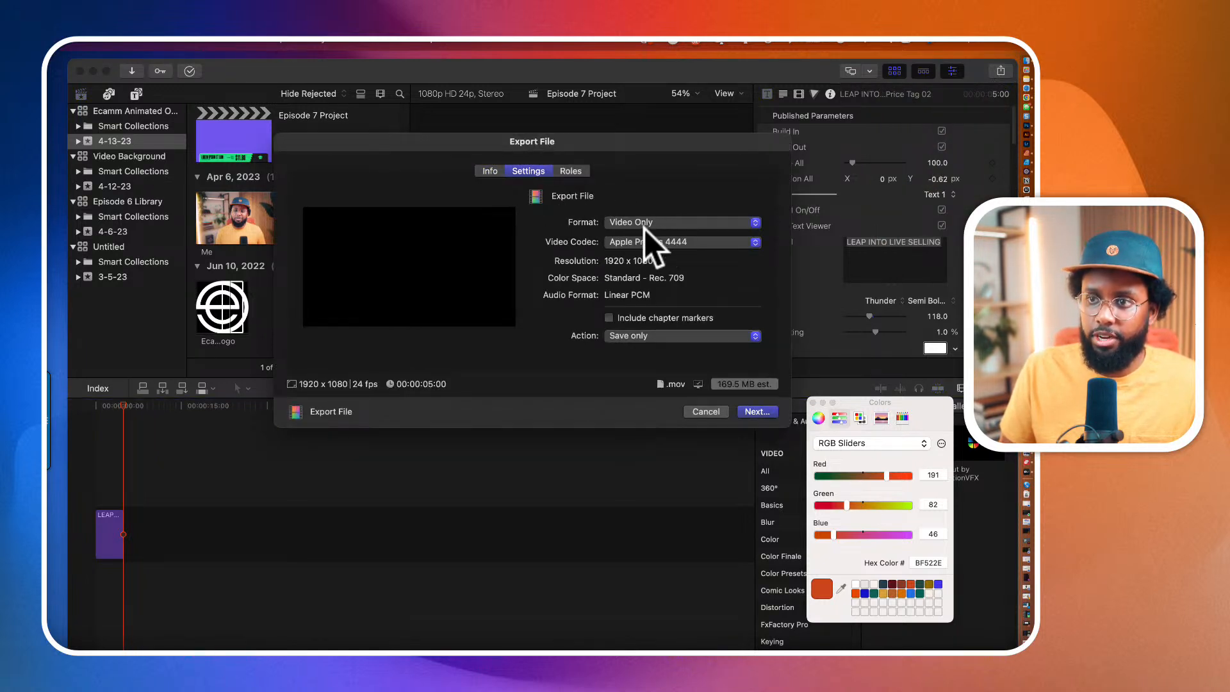
click(634, 244)
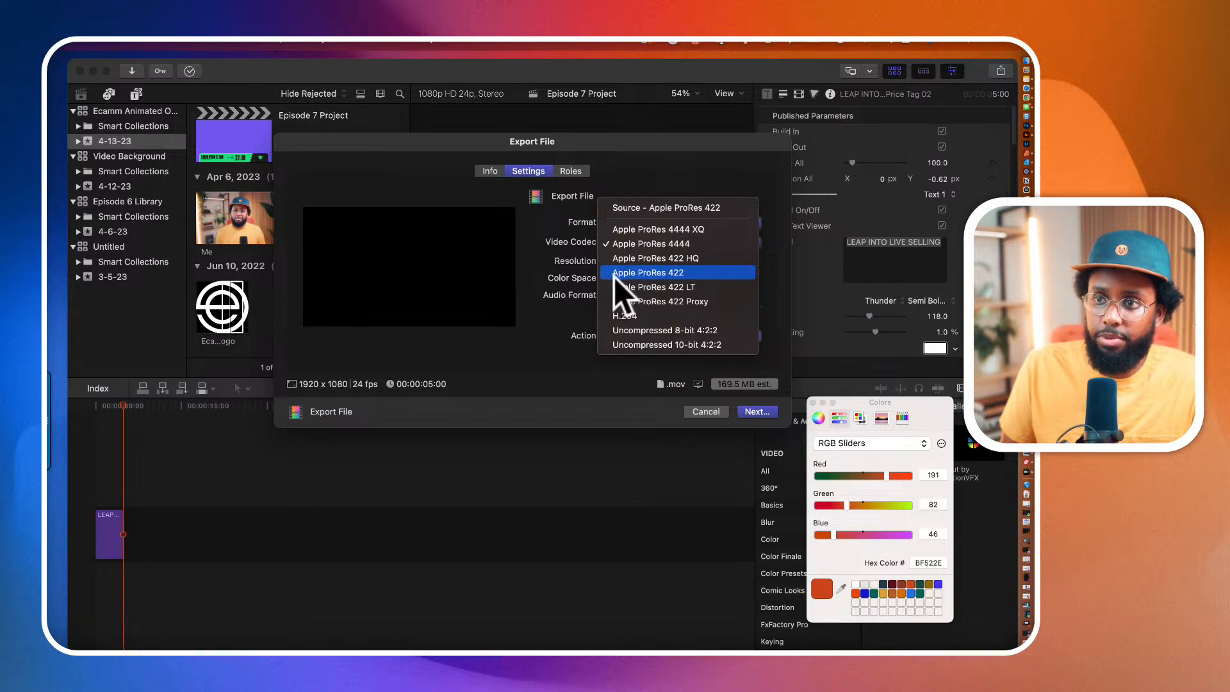
click(579, 277)
click(640, 224)
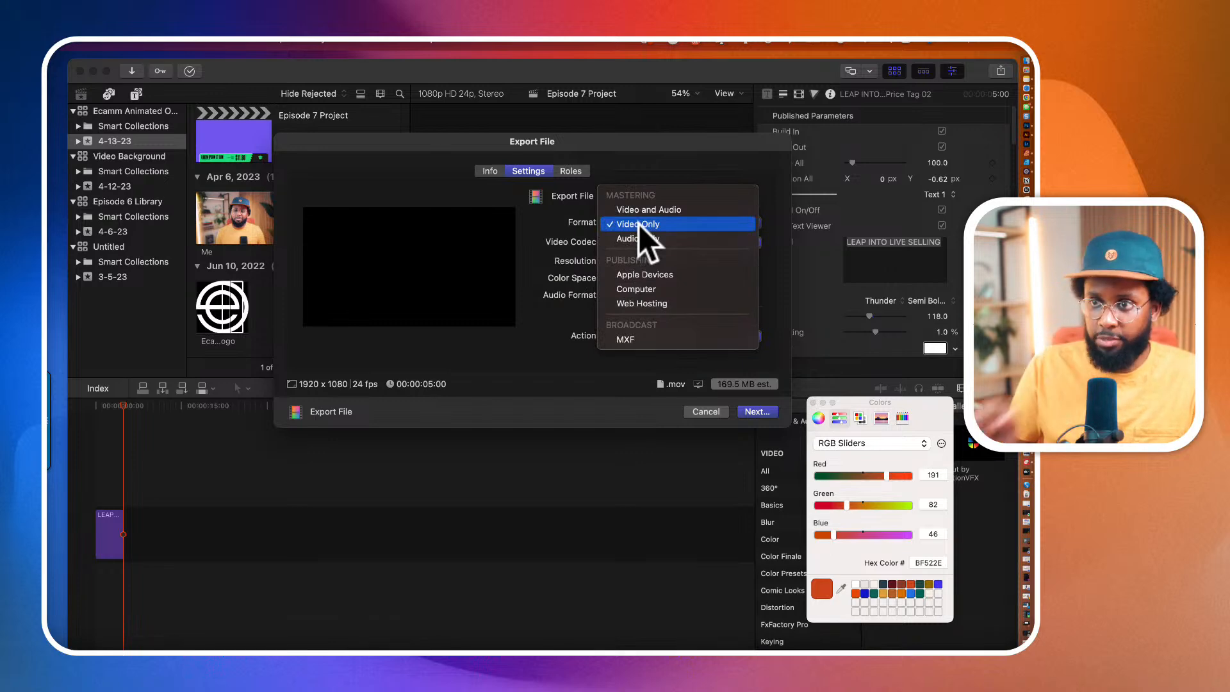
click(636, 224)
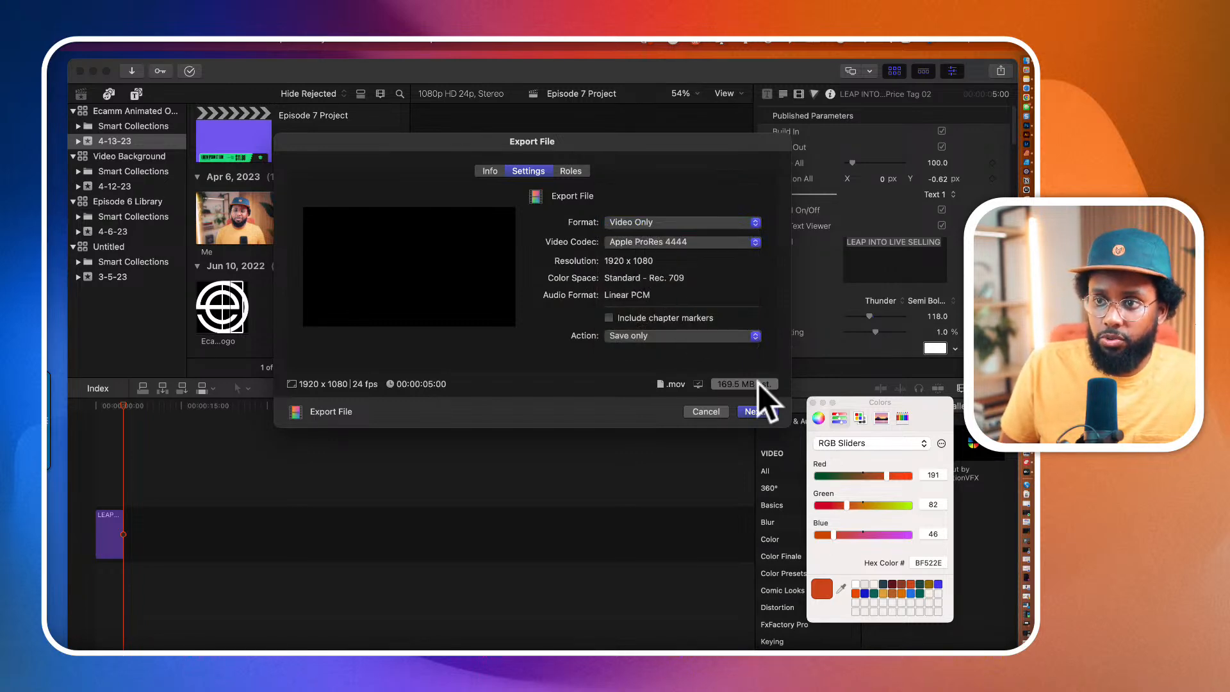
click(756, 412)
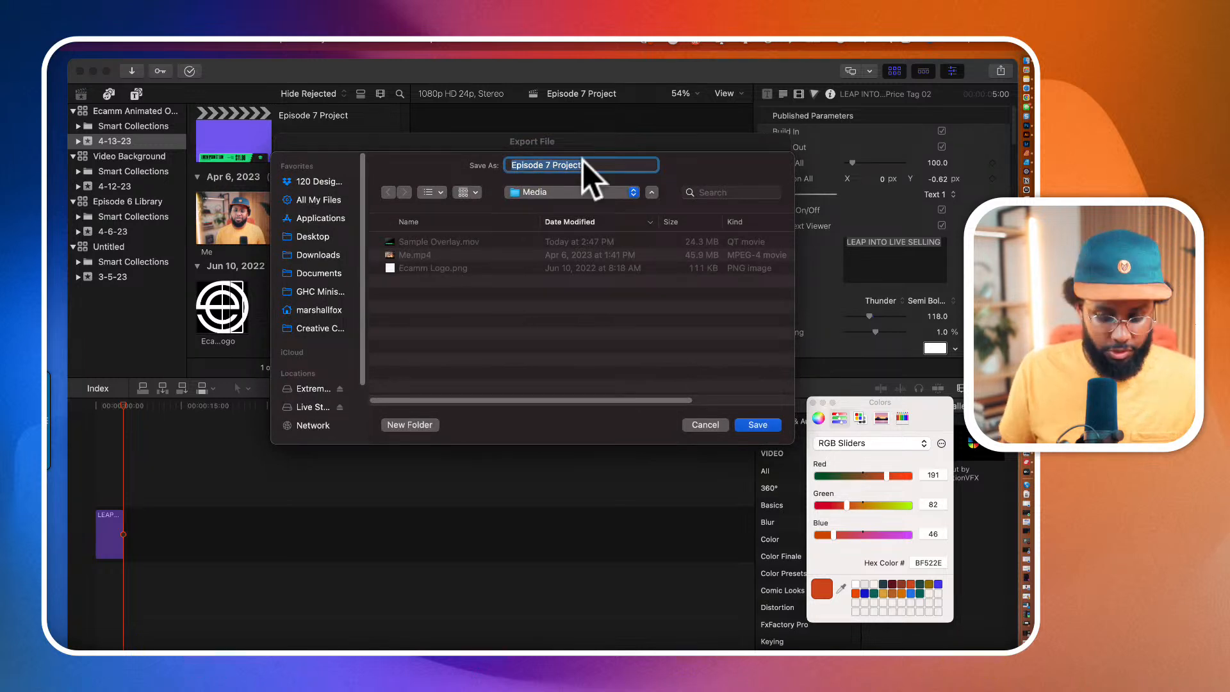
text(LEAP INTO)
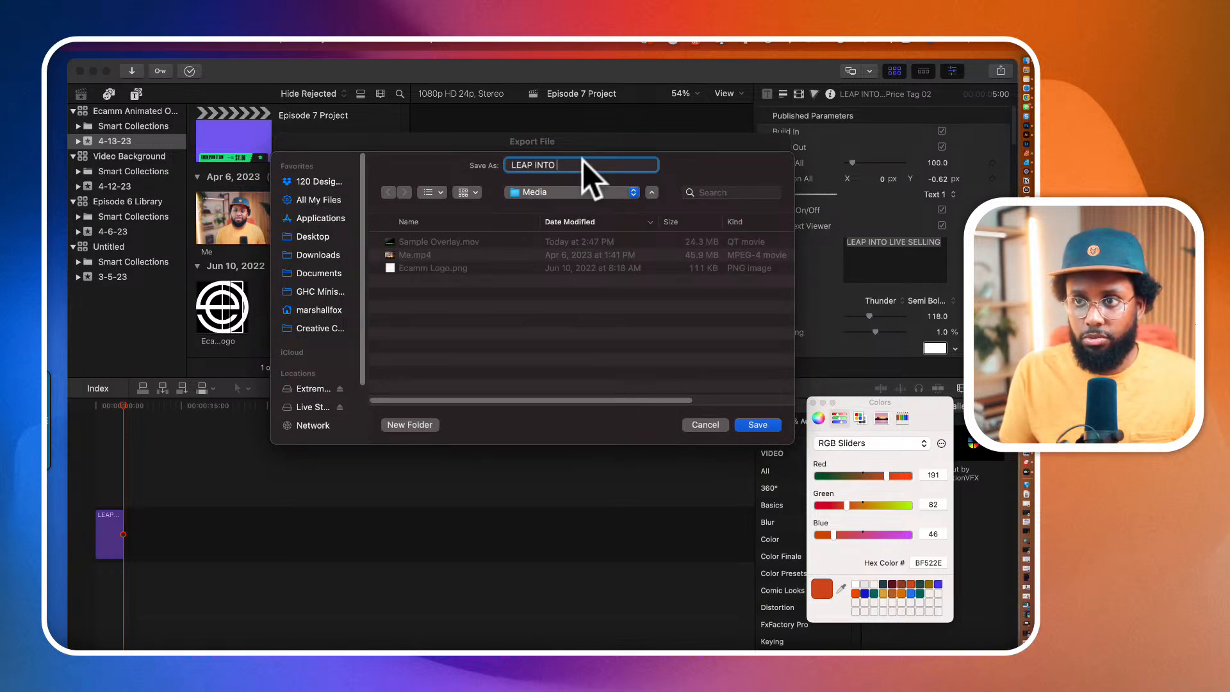
click(707, 425)
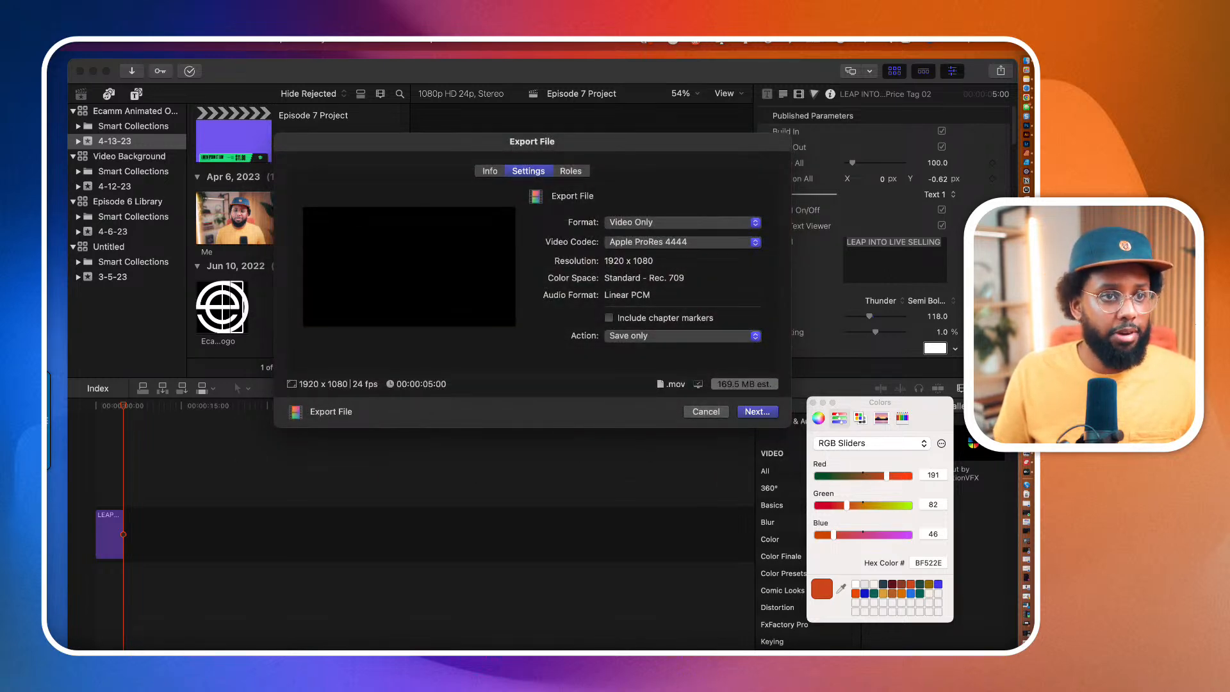
key(super+Tab)
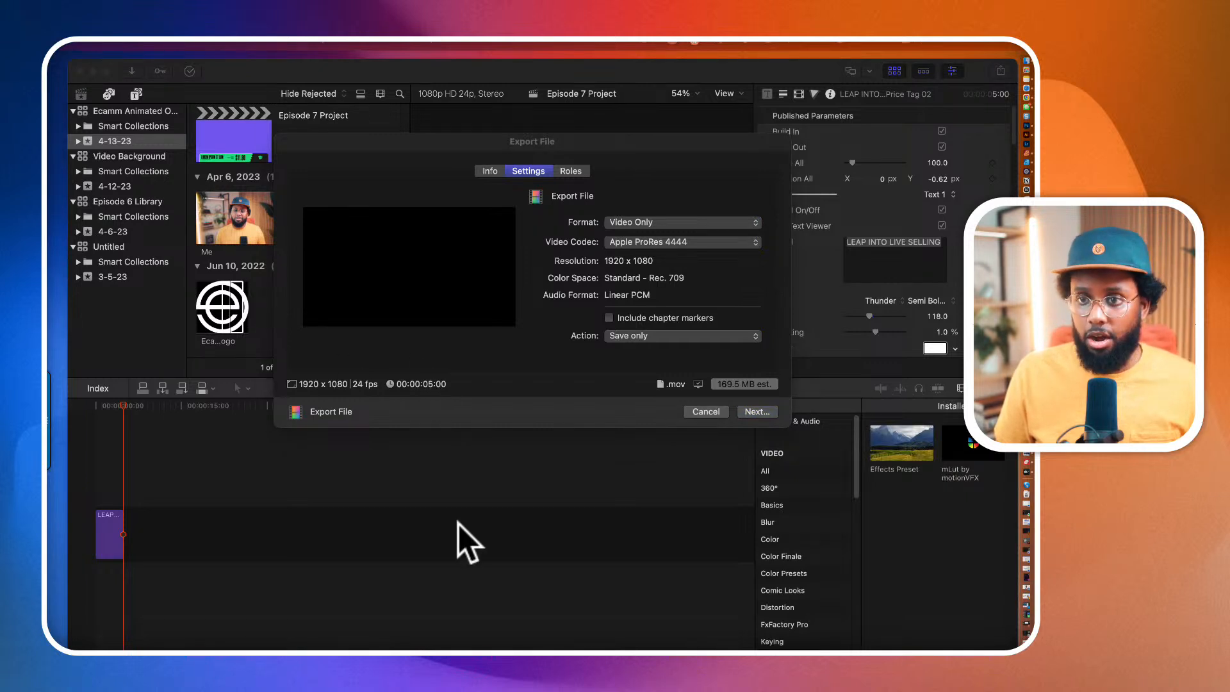
click(705, 411)
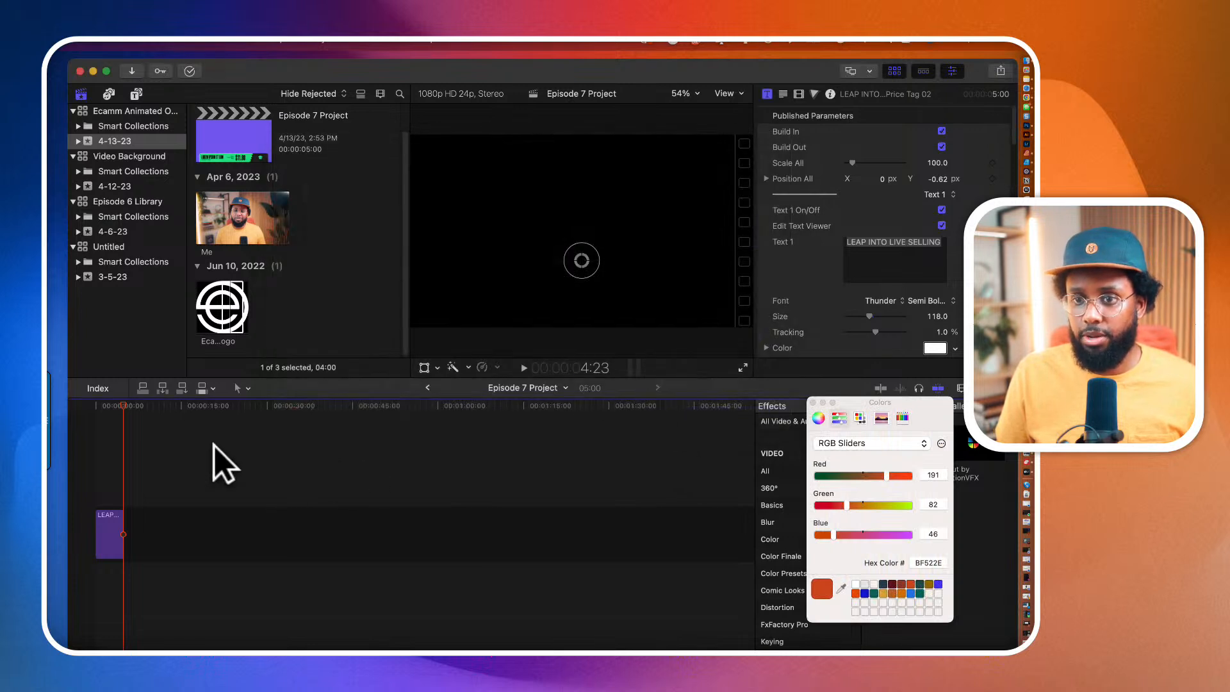
Step: Move the playhead to 1:22 and select the wording of the title's small YOU DON'T WANNA MISS THIS line for editing
drag(125, 405, 106, 416)
click(650, 325)
double_click(549, 325)
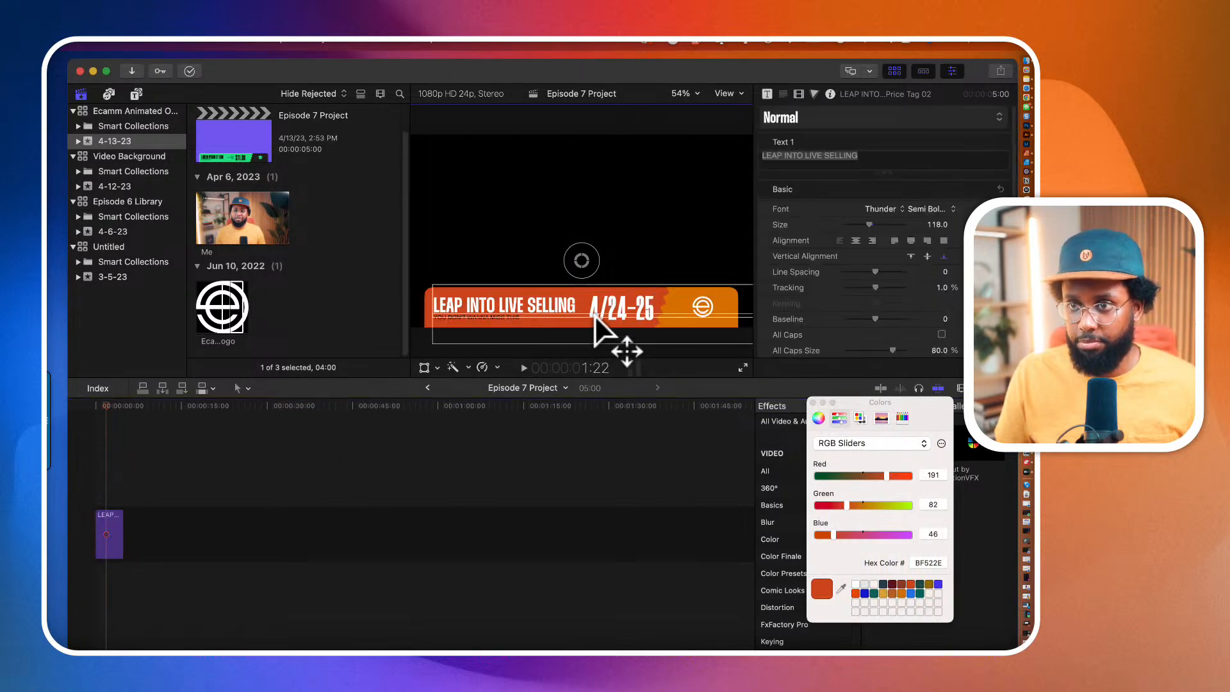
scroll(860, 330, down, 10)
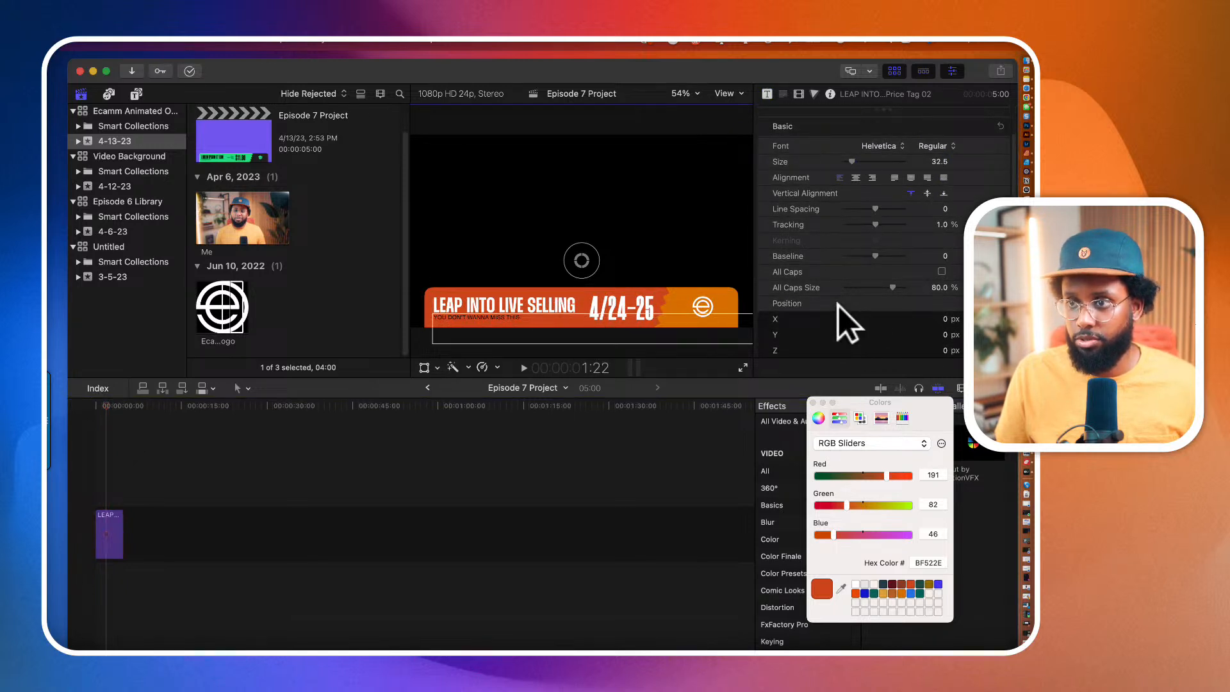
scroll(849, 324, down, 5)
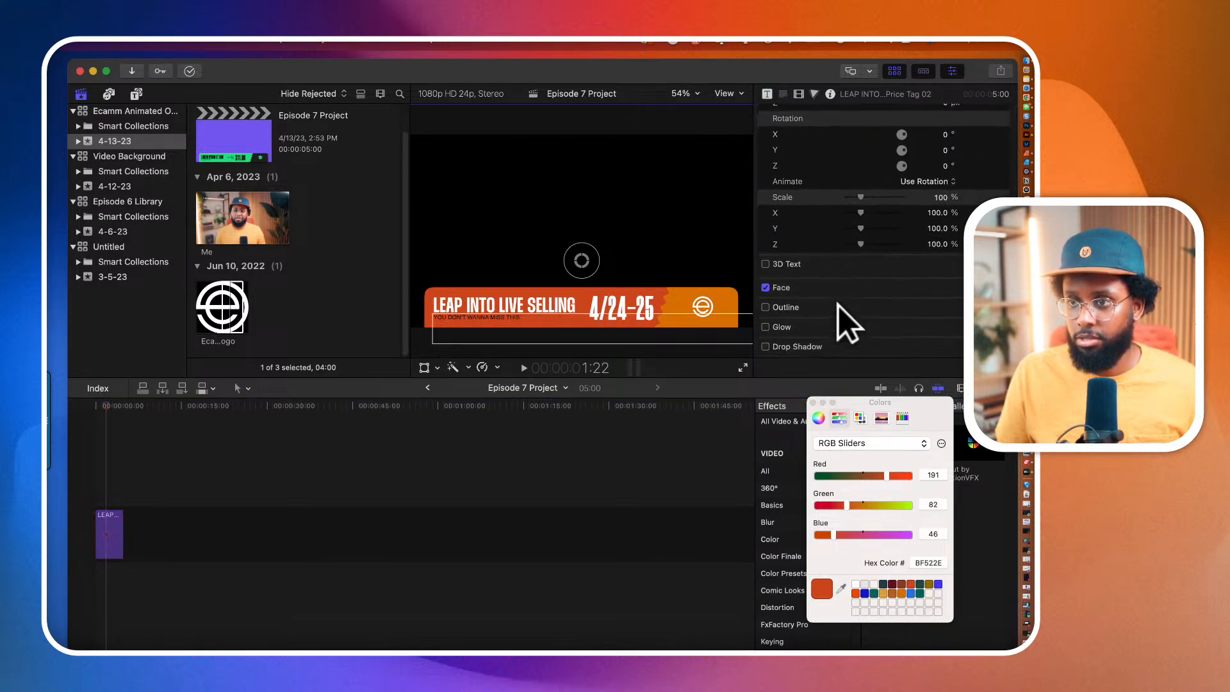
scroll(849, 323, up, 12)
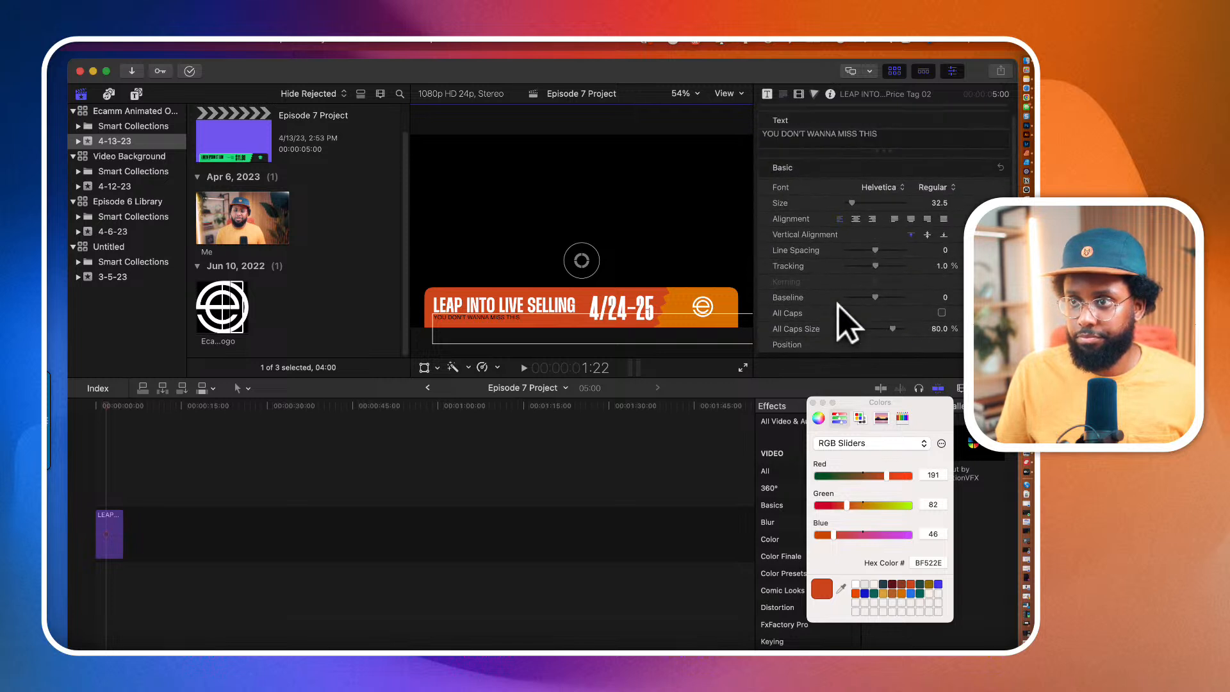
triple_click(872, 166)
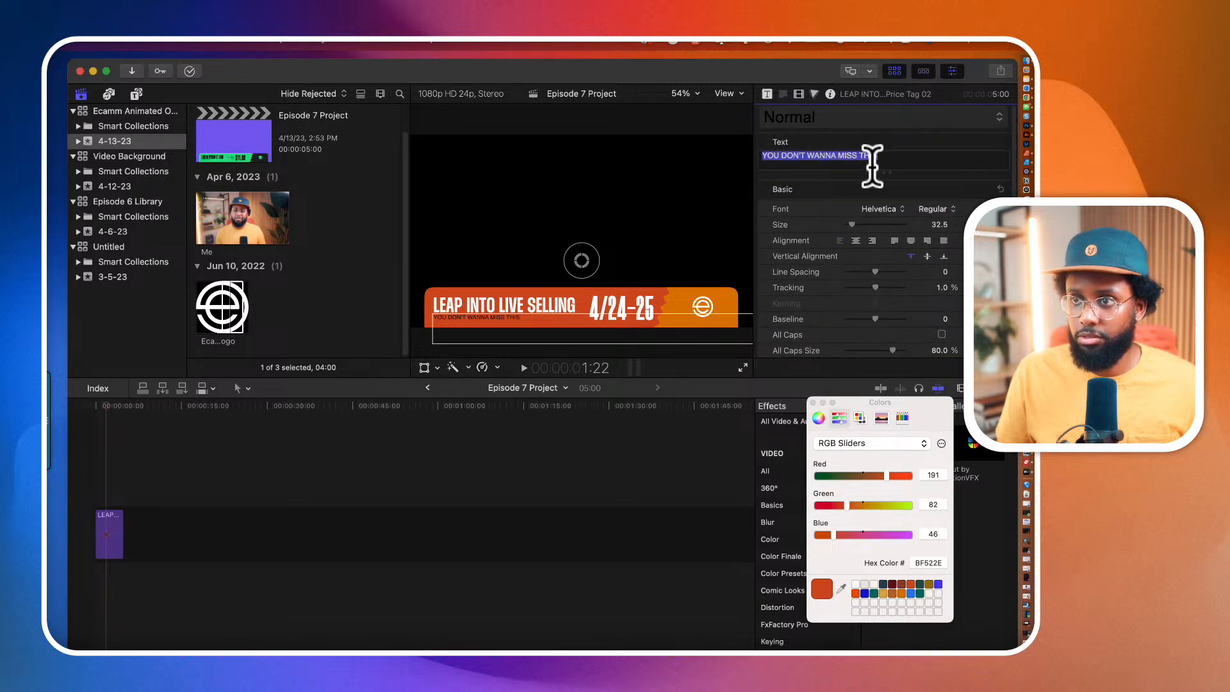
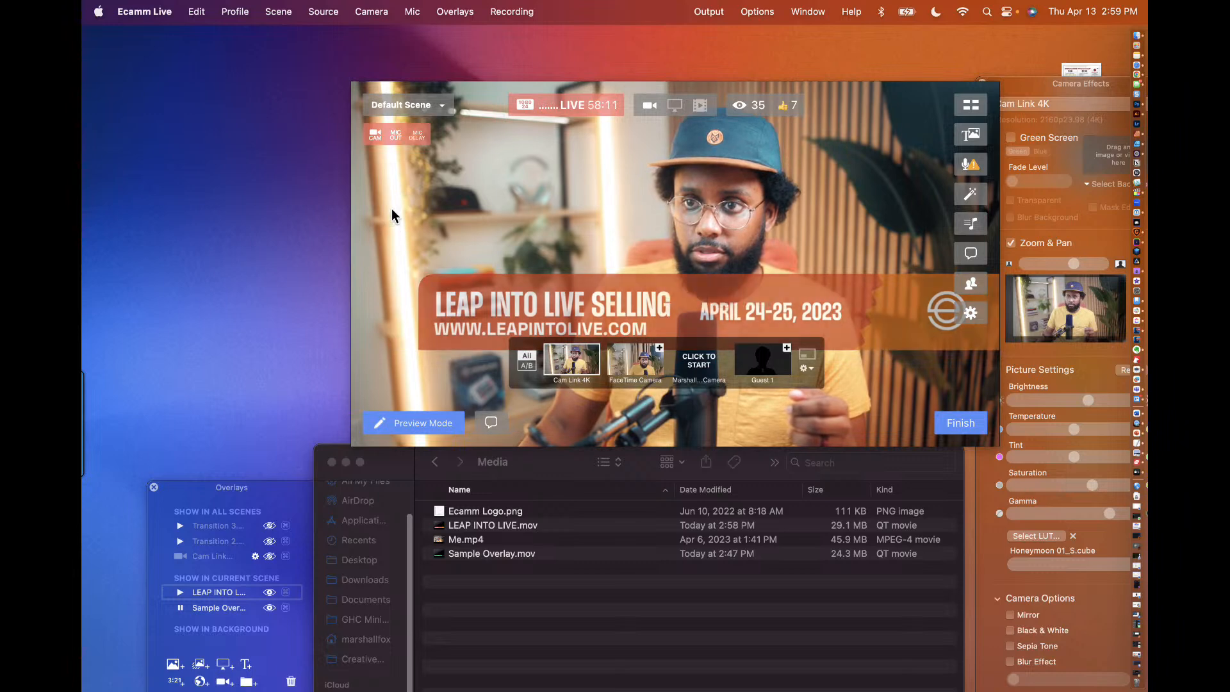
Step: In Ecamm Live, add LEAP INTO LIVE.mov from the Media folder as an overlay and set it to Loop when finished
drag(479, 522, 468, 348)
drag(259, 489, 268, 214)
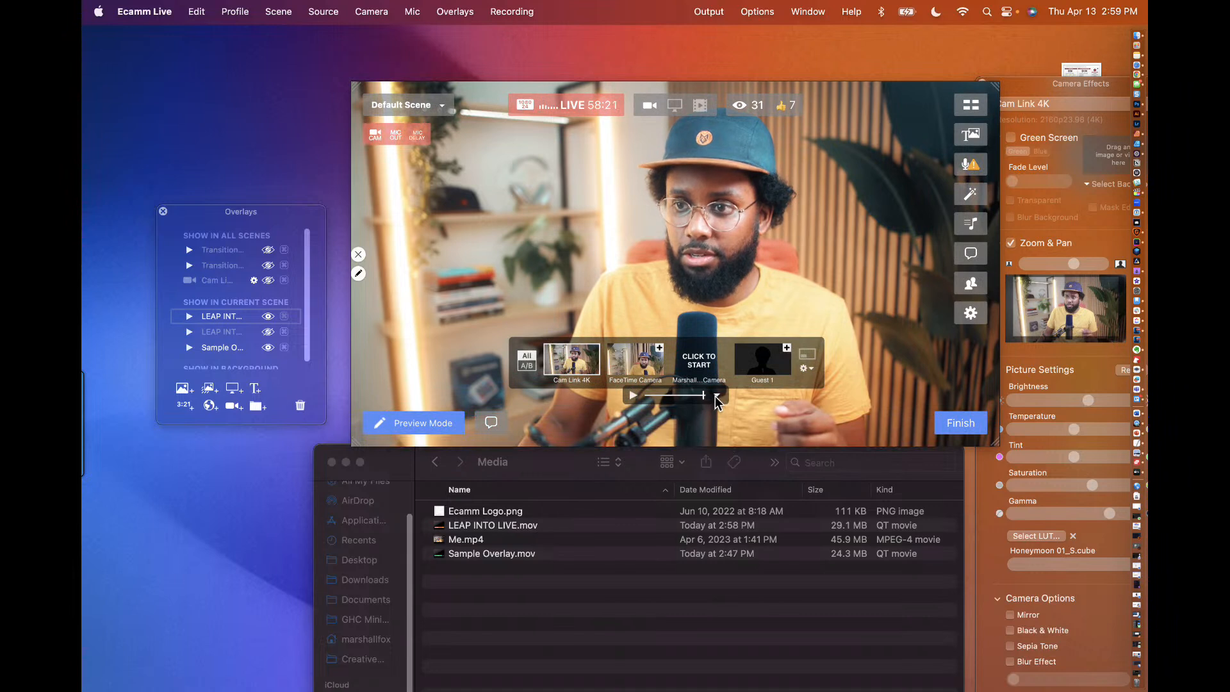
click(715, 395)
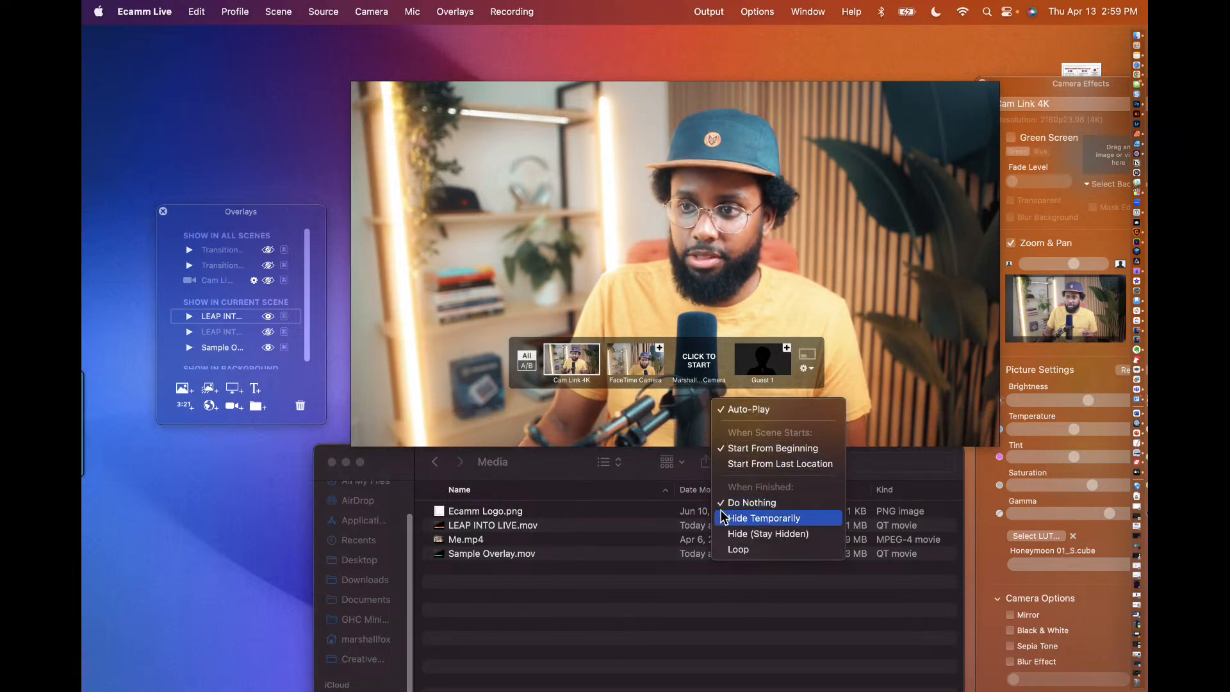
click(724, 551)
Step: Play the new LEAP INTO LIVE overlay and pause it while the full tag with date and logo is on screen
click(189, 315)
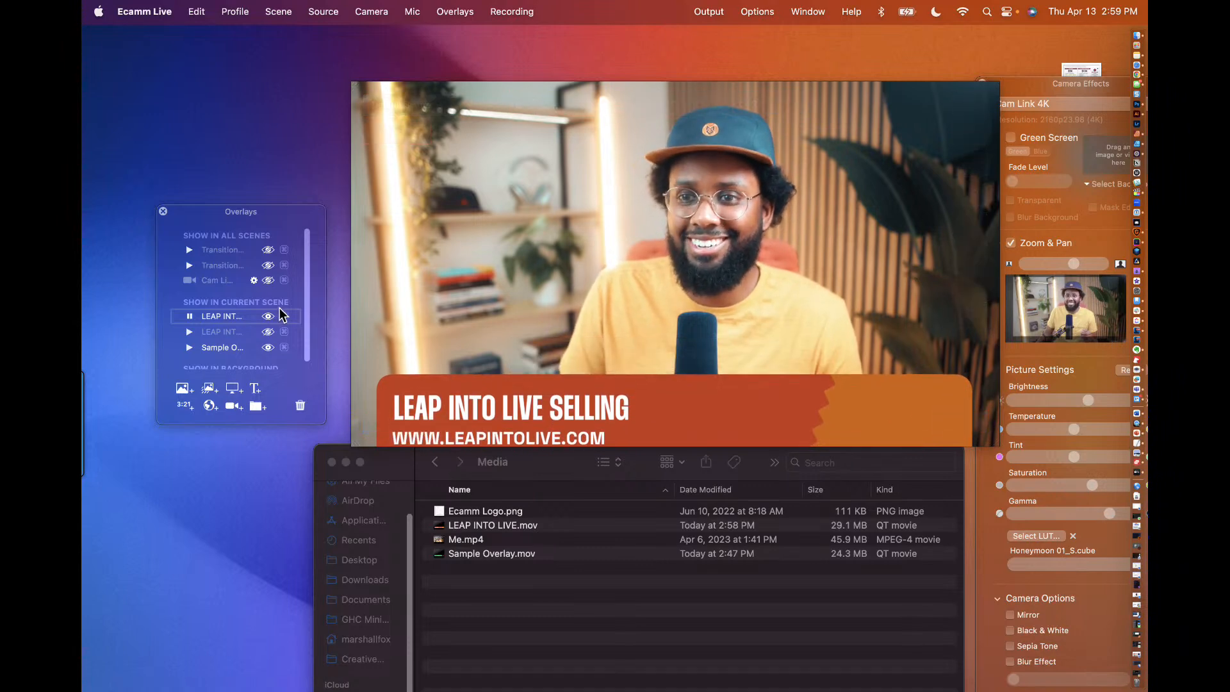
click(189, 316)
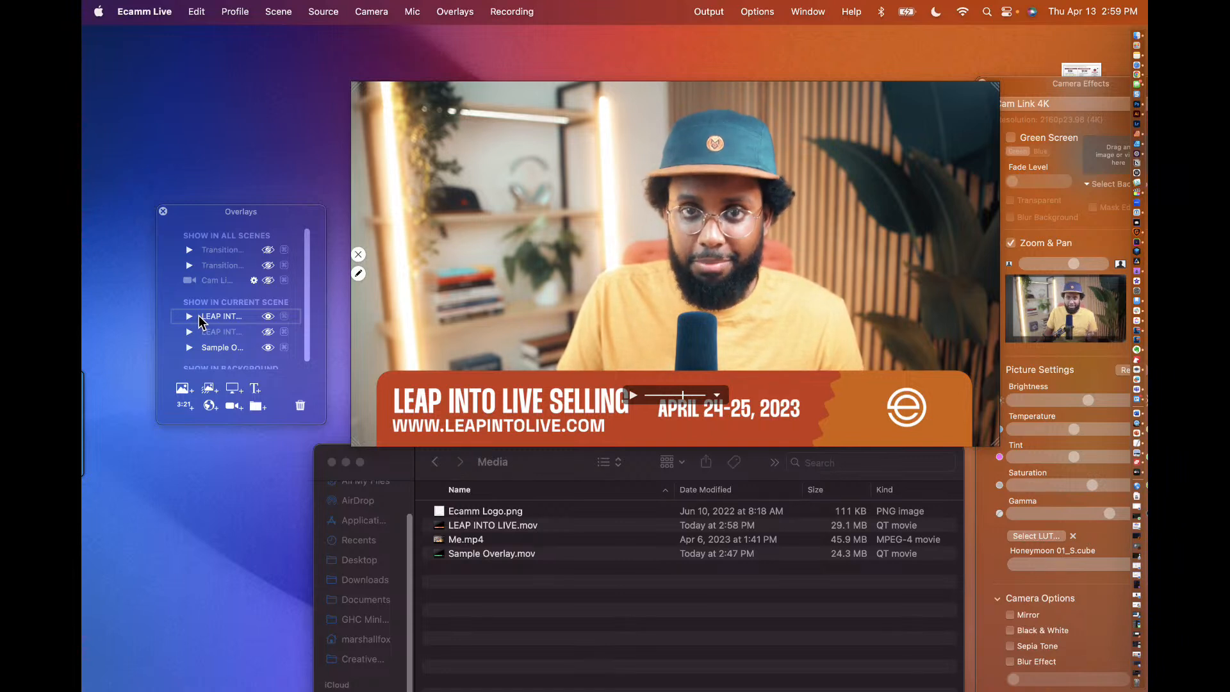
mouse_move(714, 177)
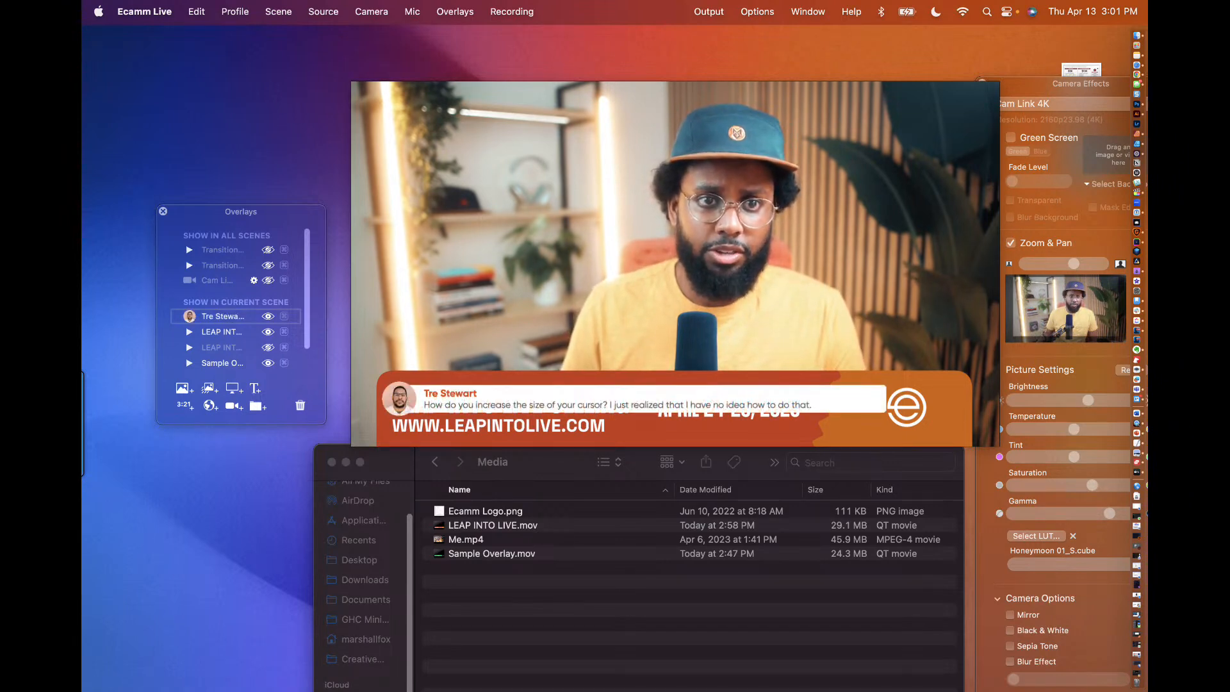
Step: Open the Ecamm Live preferences and look through the setting categories for the Mouse Cursor Size option under Screen Sharing
mouse_move(783, 211)
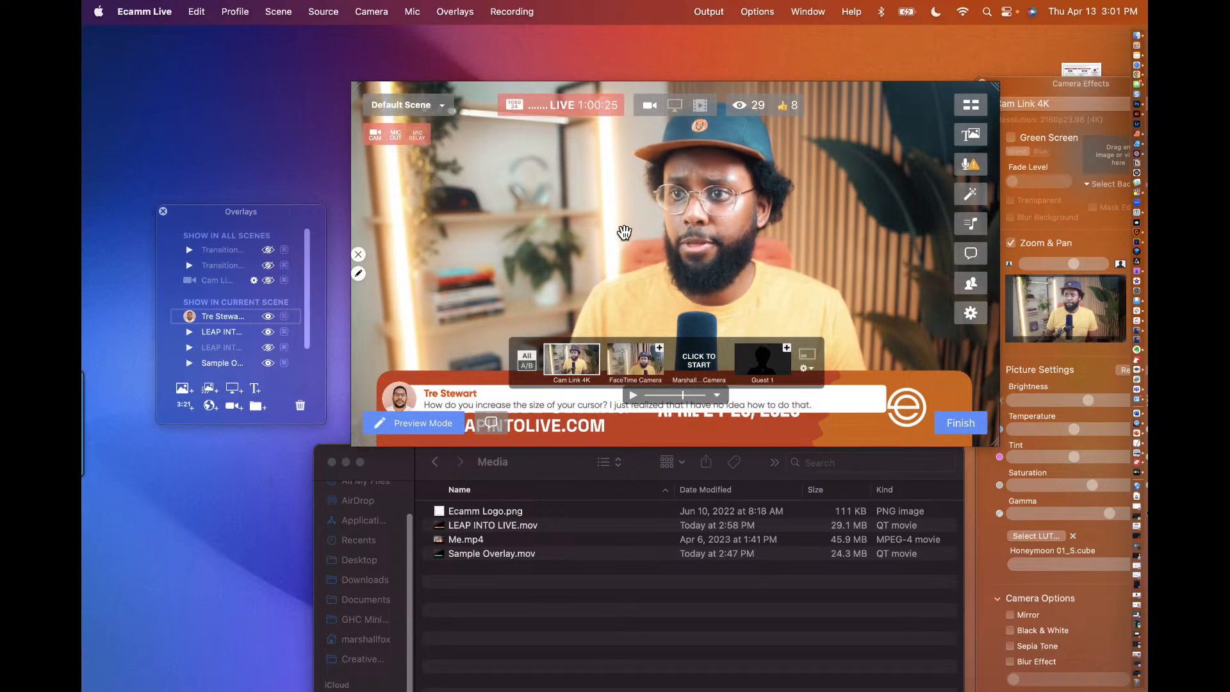
click(144, 12)
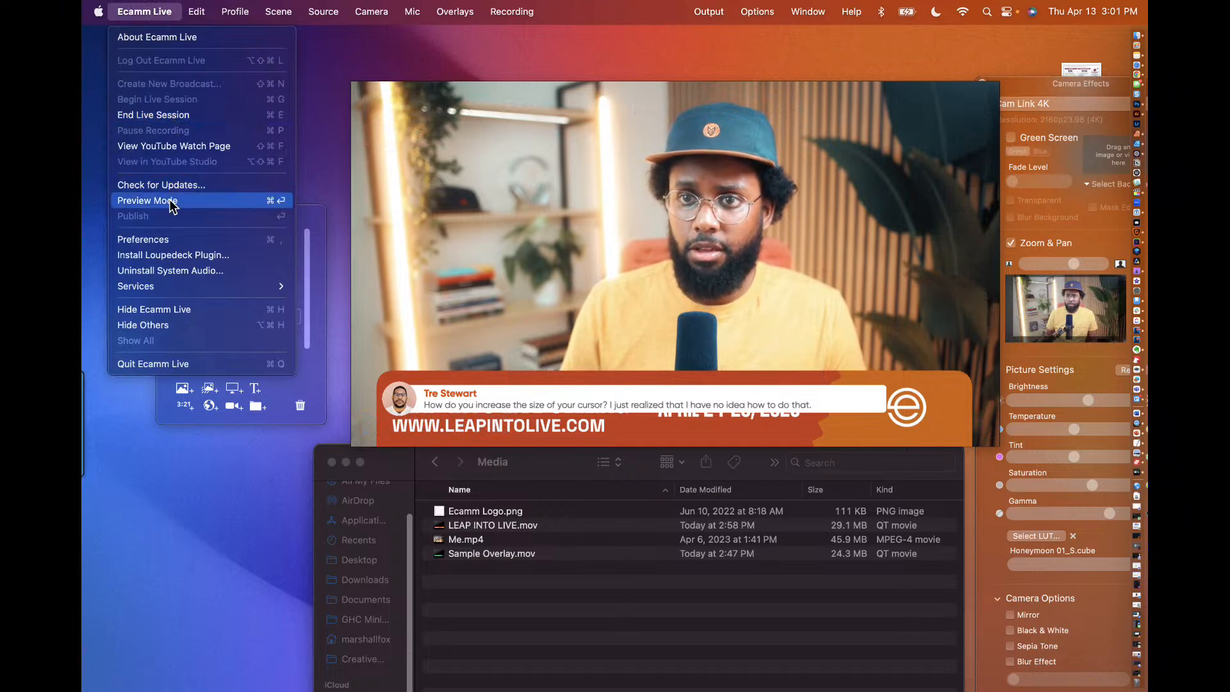
click(173, 239)
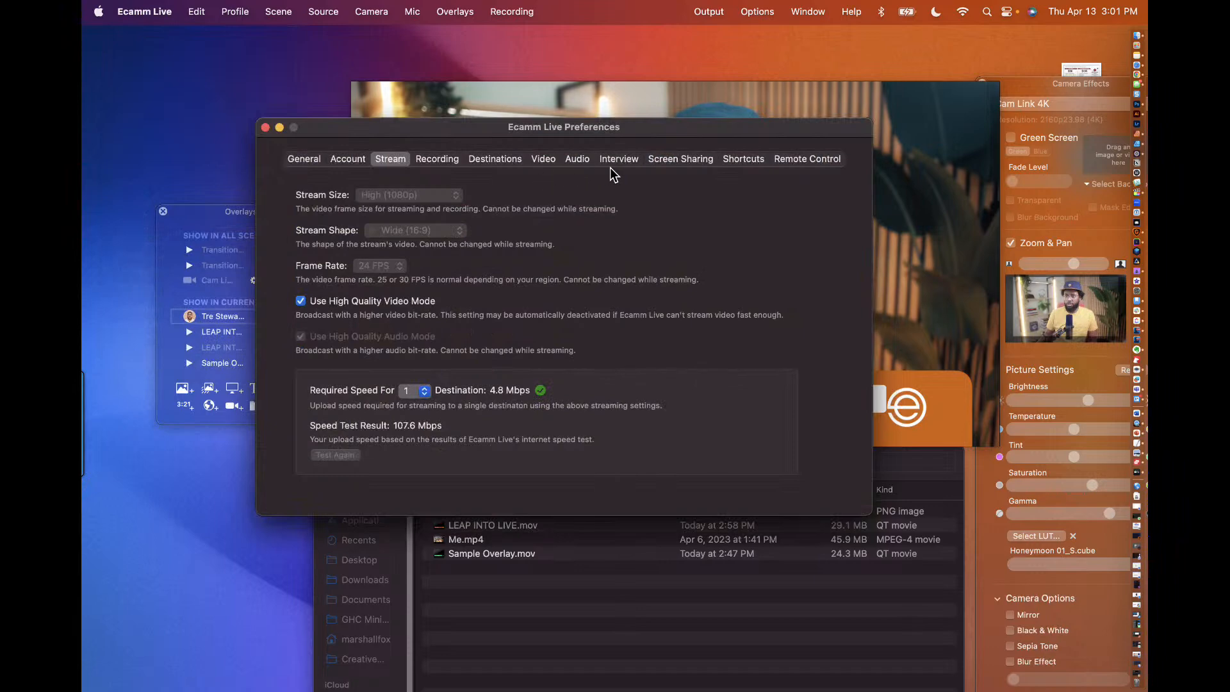
click(433, 159)
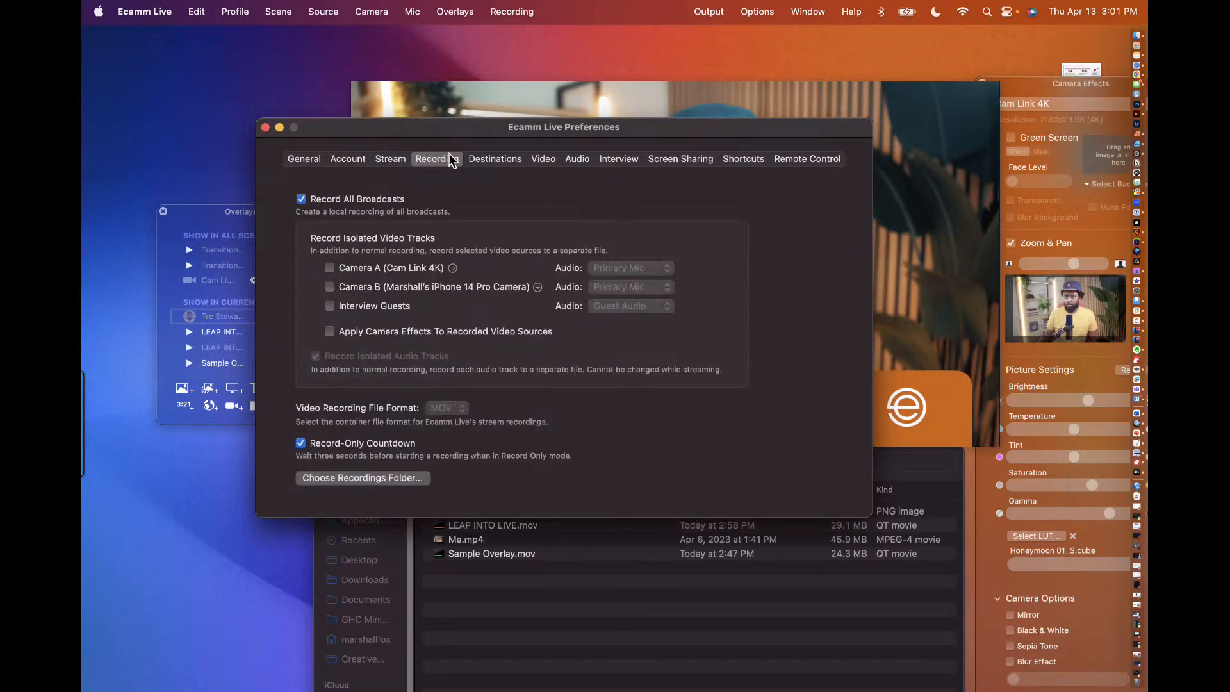
click(542, 158)
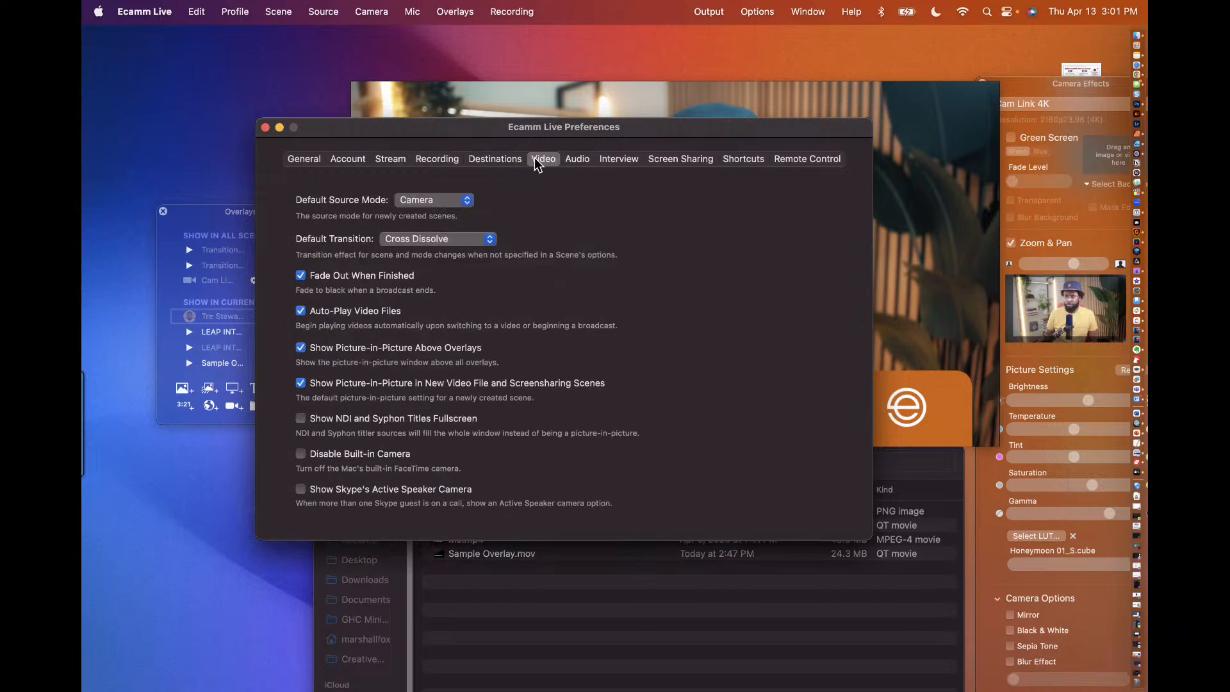
click(576, 158)
click(615, 158)
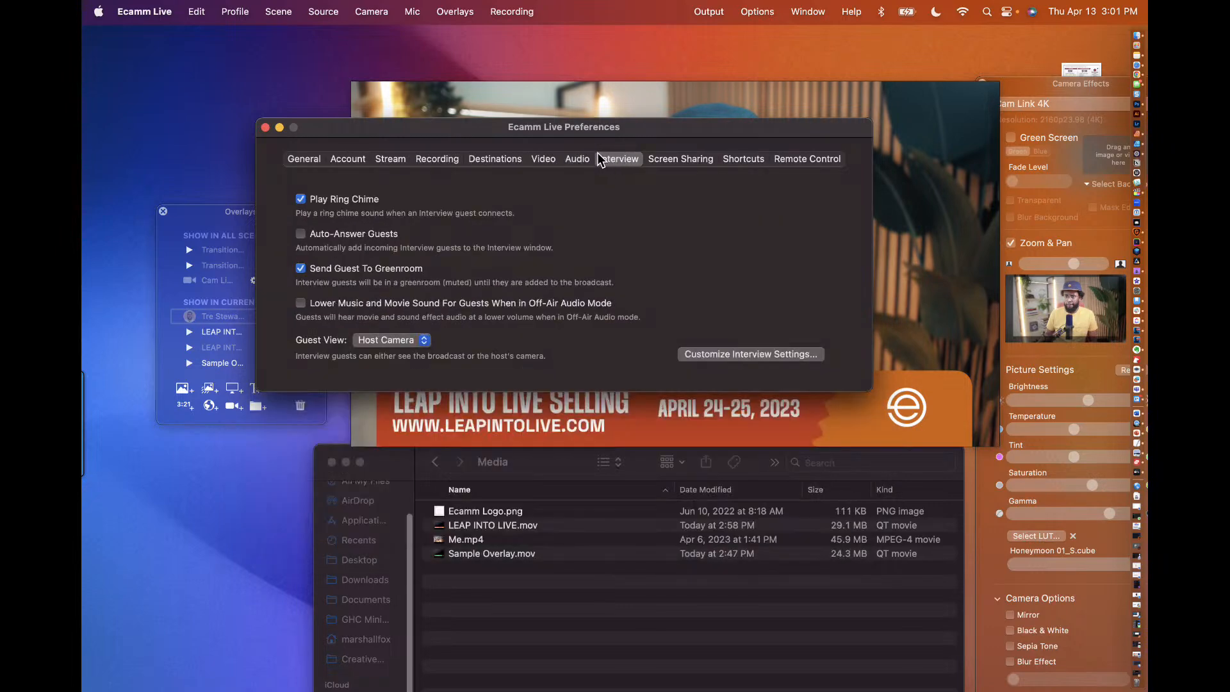
click(660, 158)
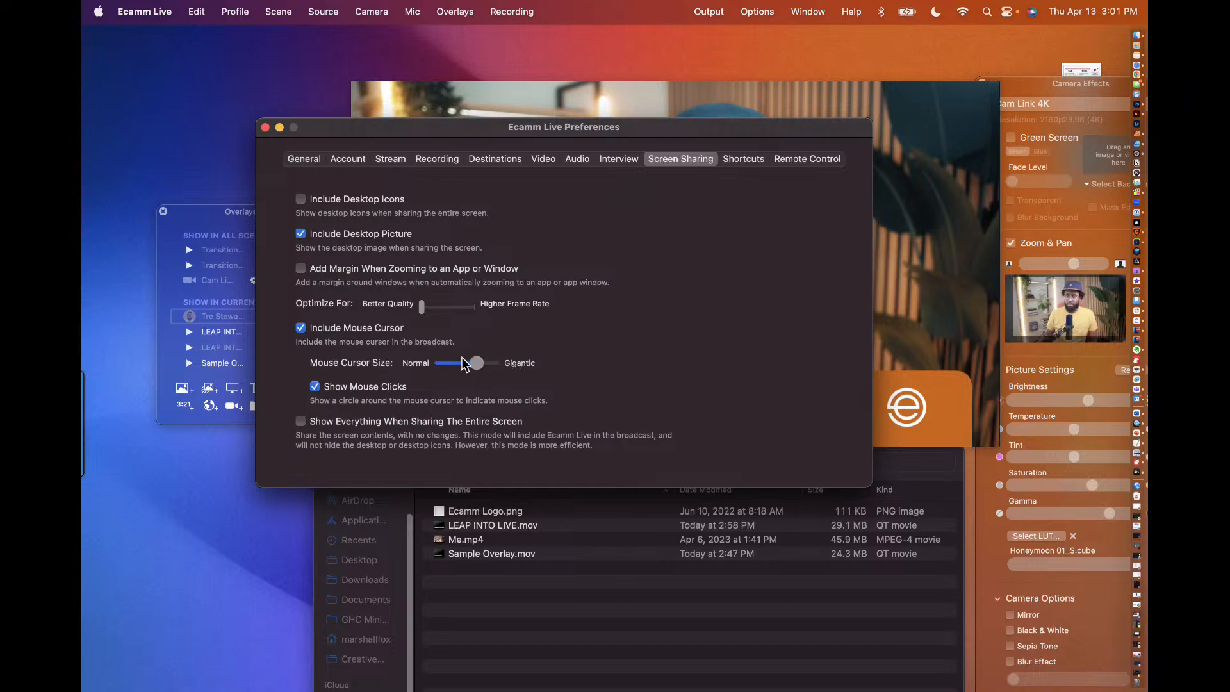
click(144, 12)
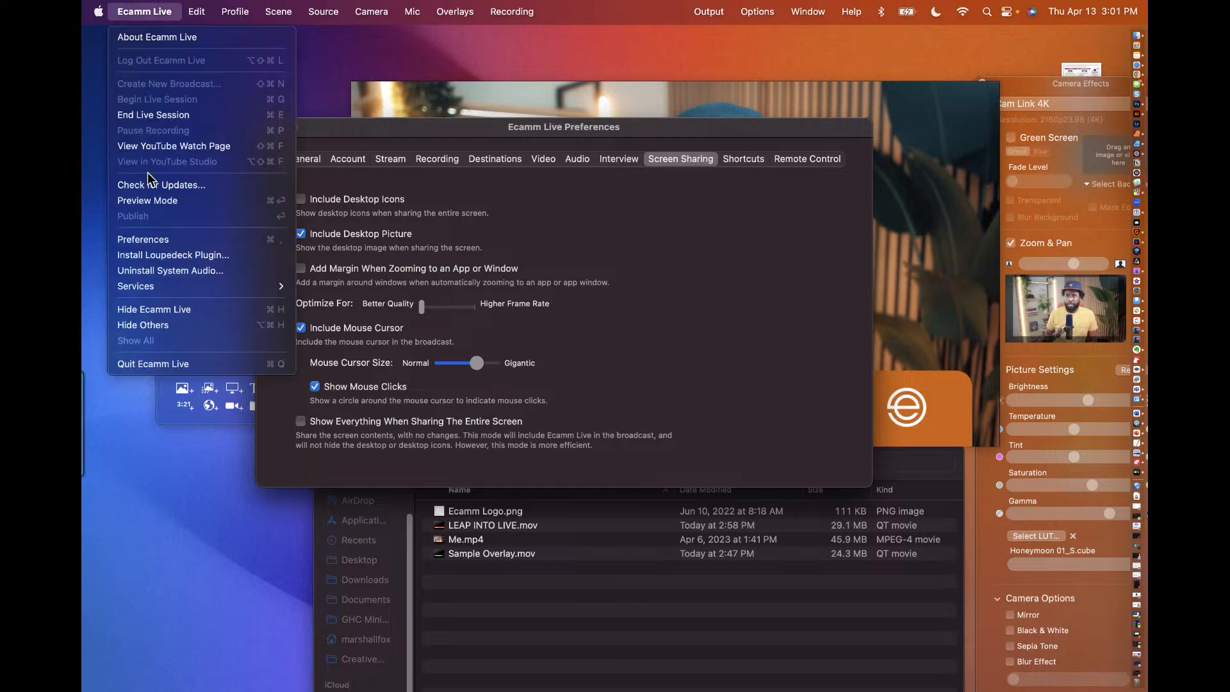
click(593, 338)
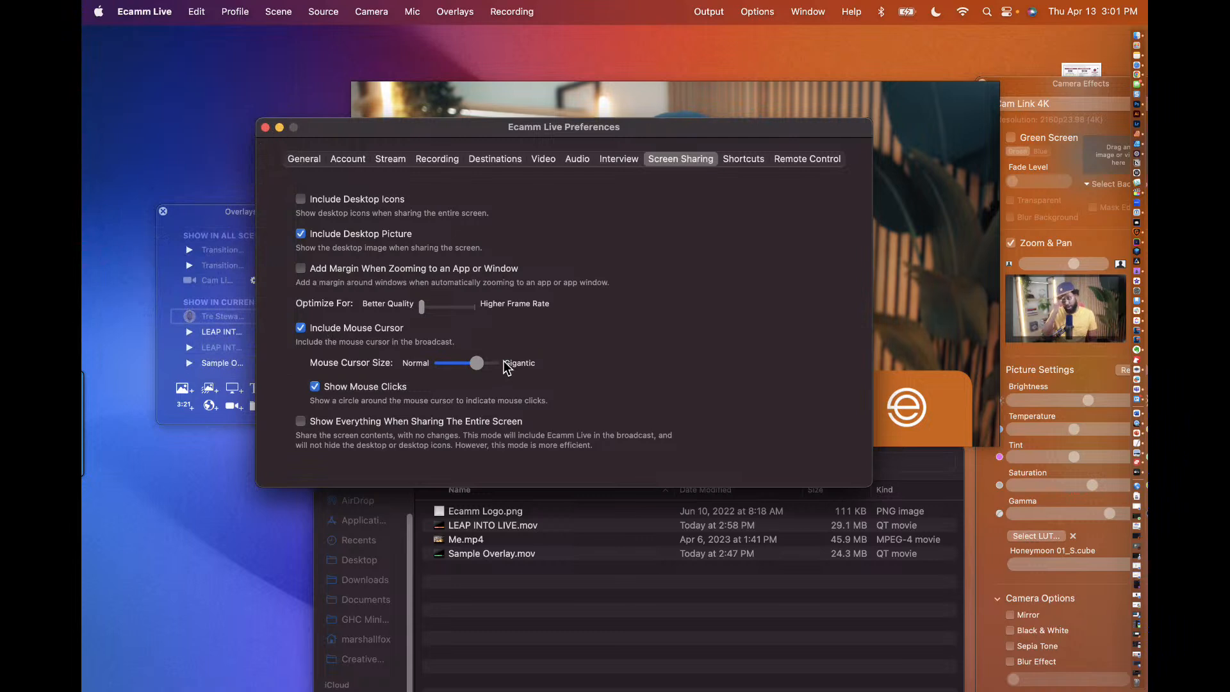
Step: In System Settings, find the pointer size option with the search CURSOR SIZE and enlarge the pointer to about two-thirds of the range
click(99, 11)
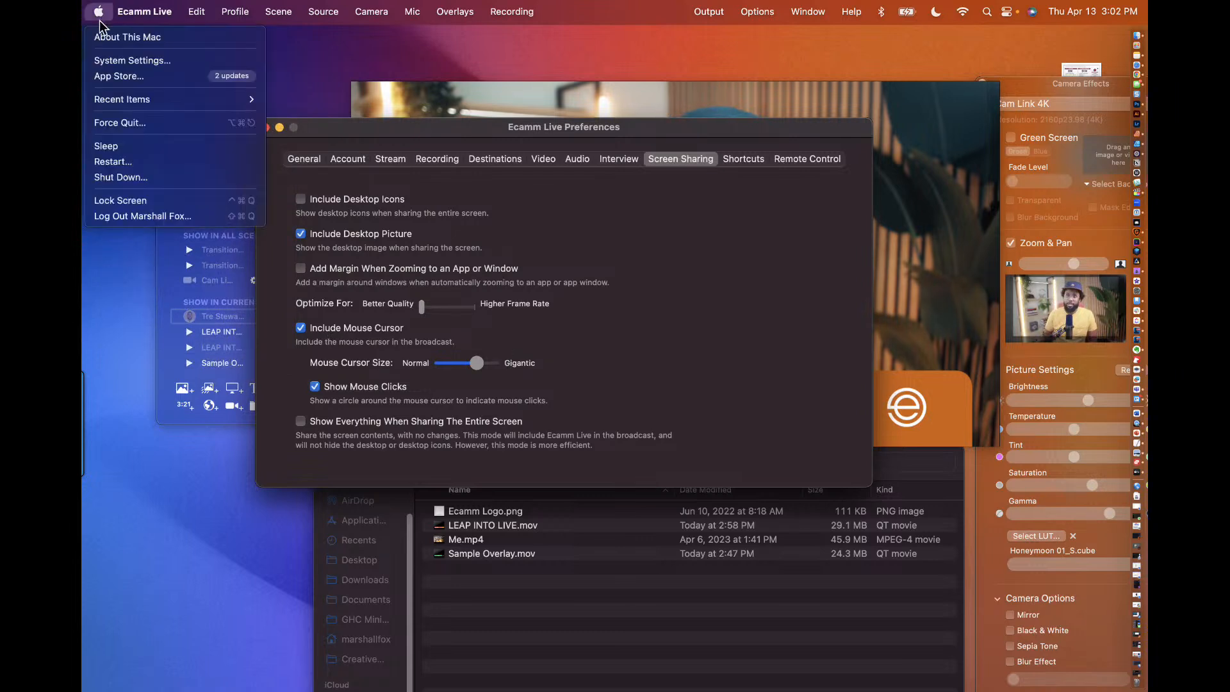
click(123, 60)
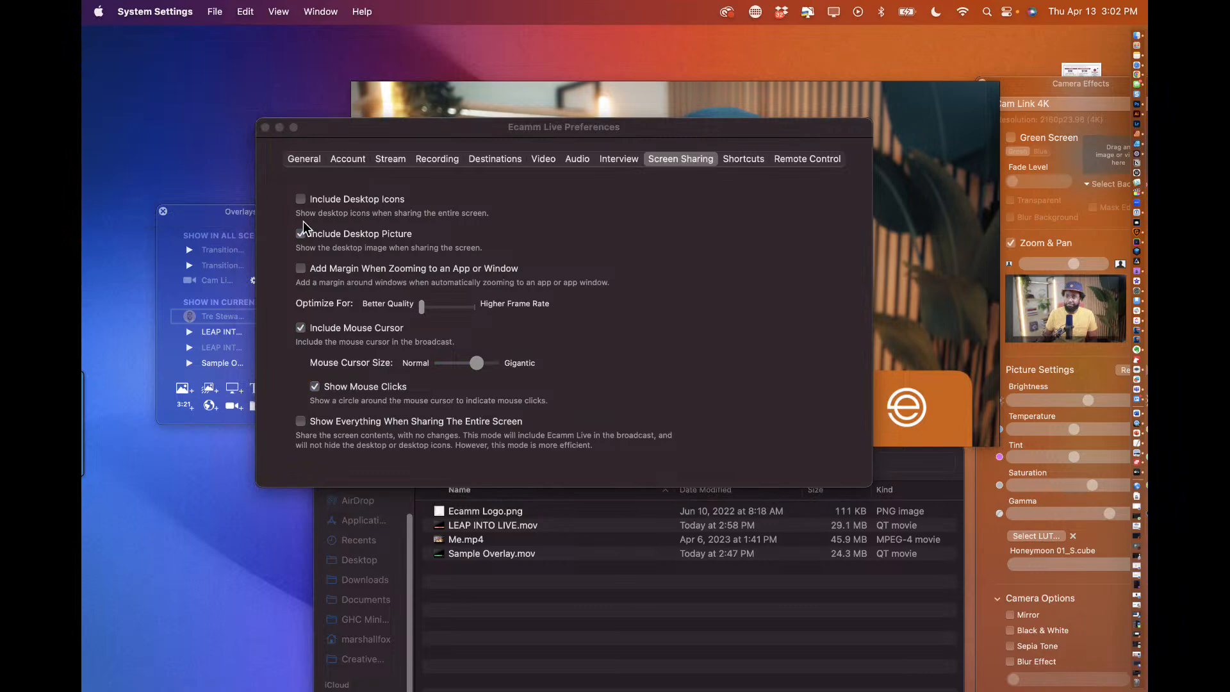
click(212, 186)
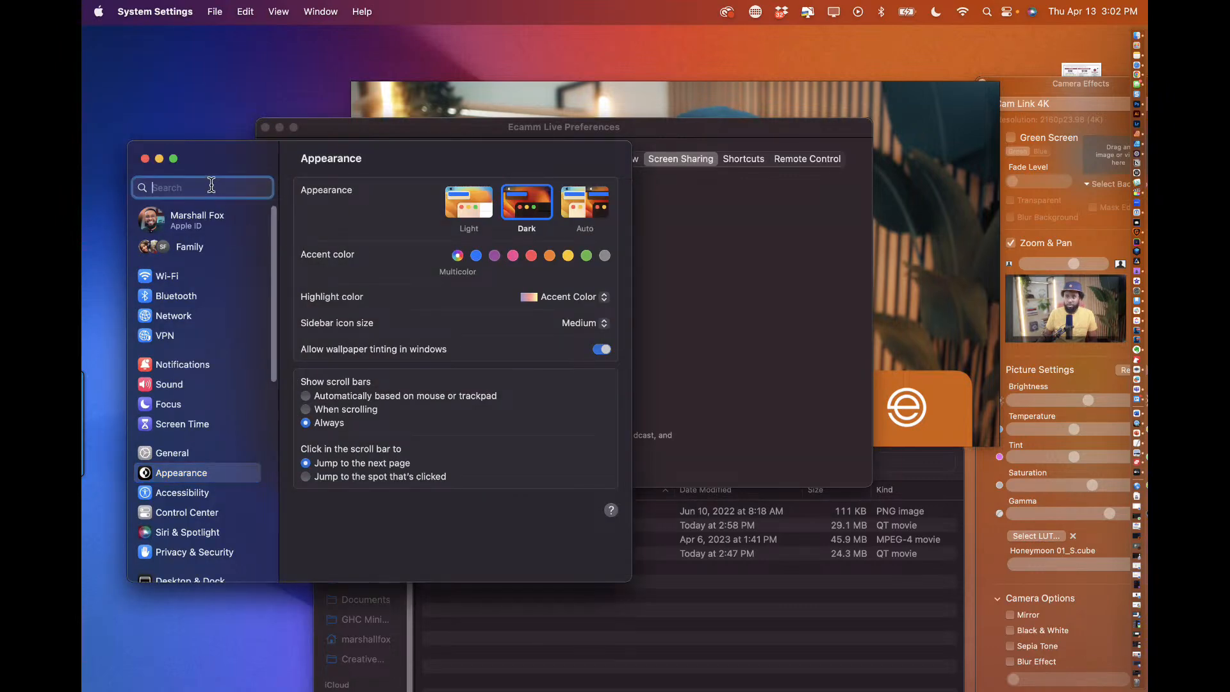
text(s)
key(BackSpace)
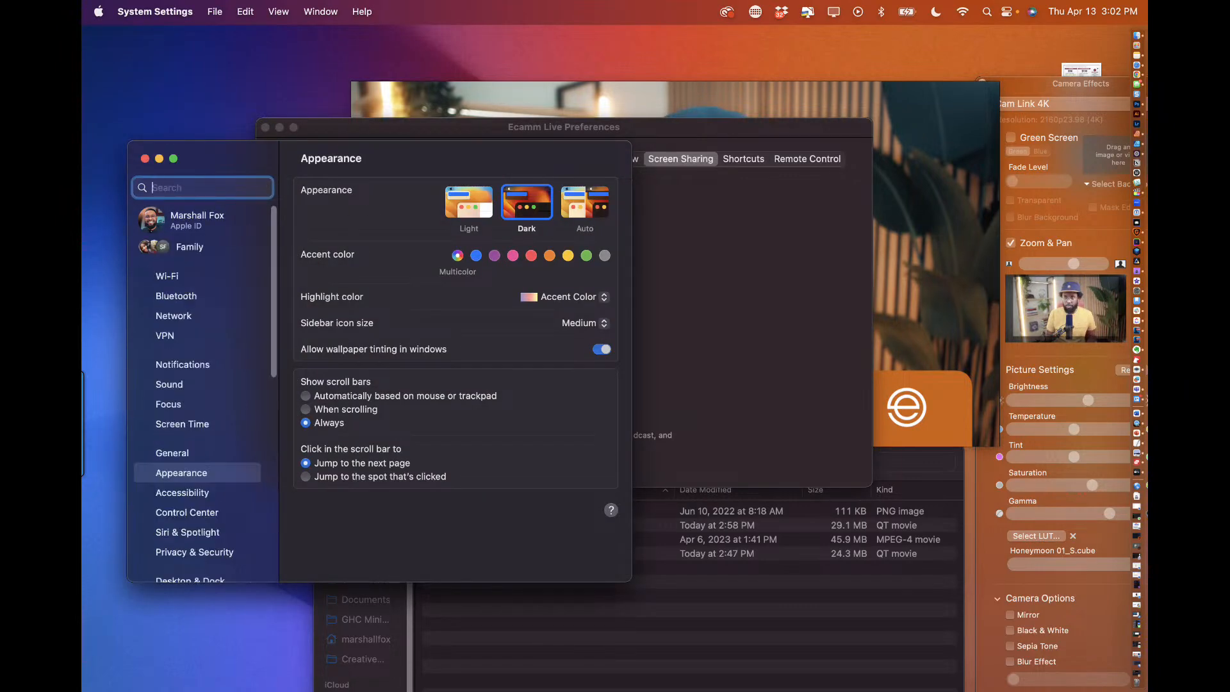
text(CURSOR SIZE)
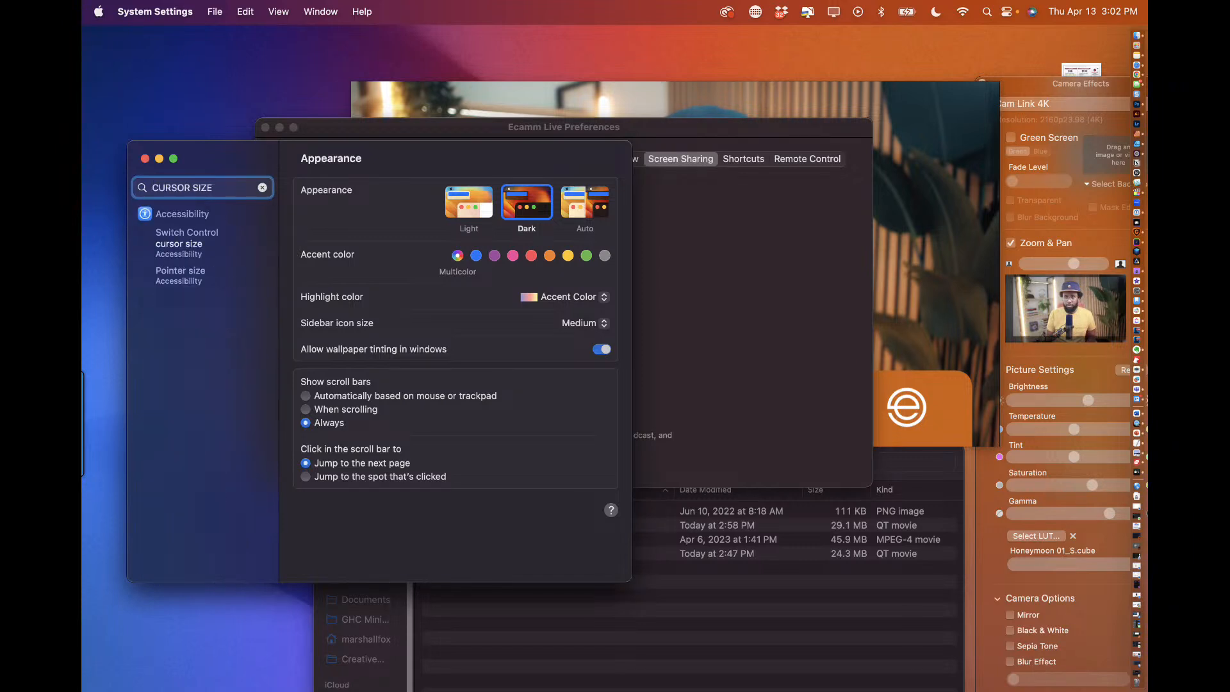
click(196, 273)
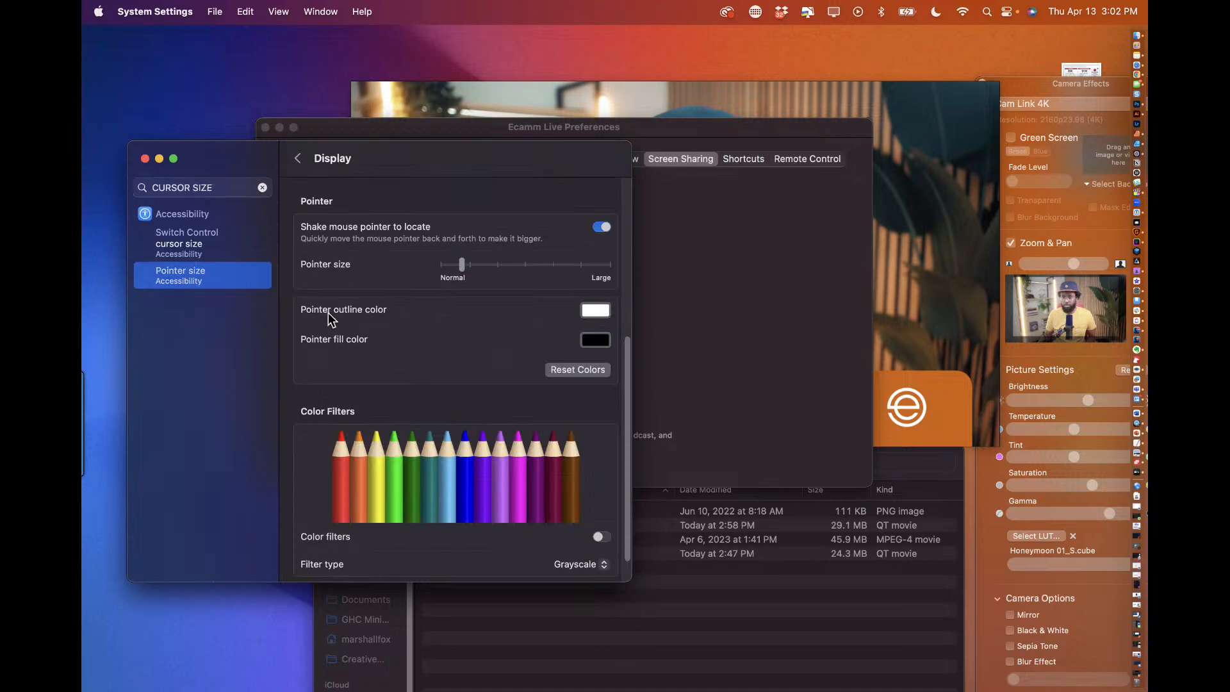
drag(480, 267, 510, 273)
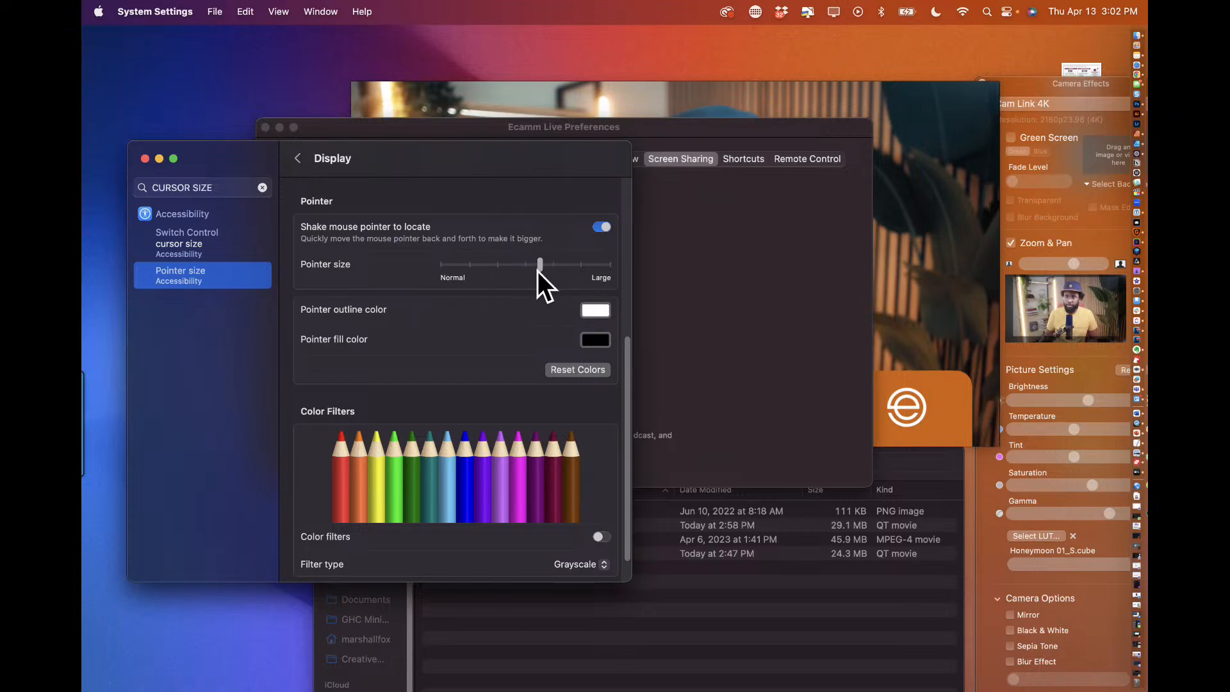
drag(530, 273, 544, 271)
Step: Find and launch Presentation Assistant, and enable its Mouse Pointer highlight with the Ring type
click(984, 12)
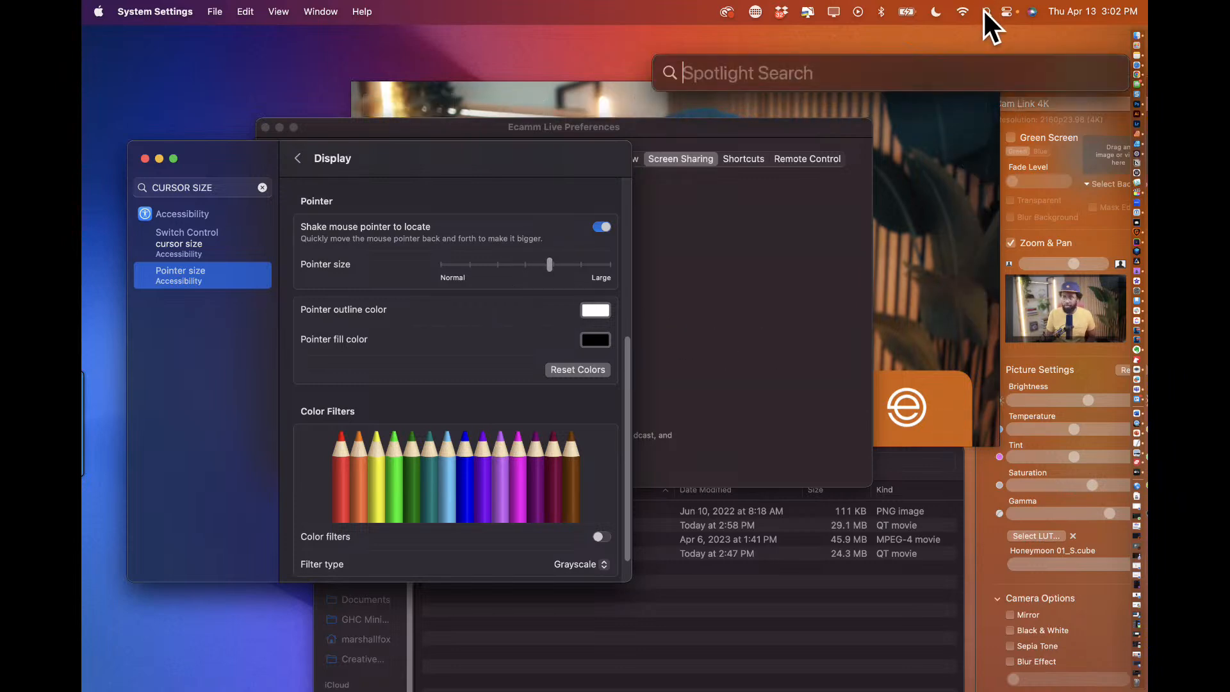
text(PRESENtation Assistant)
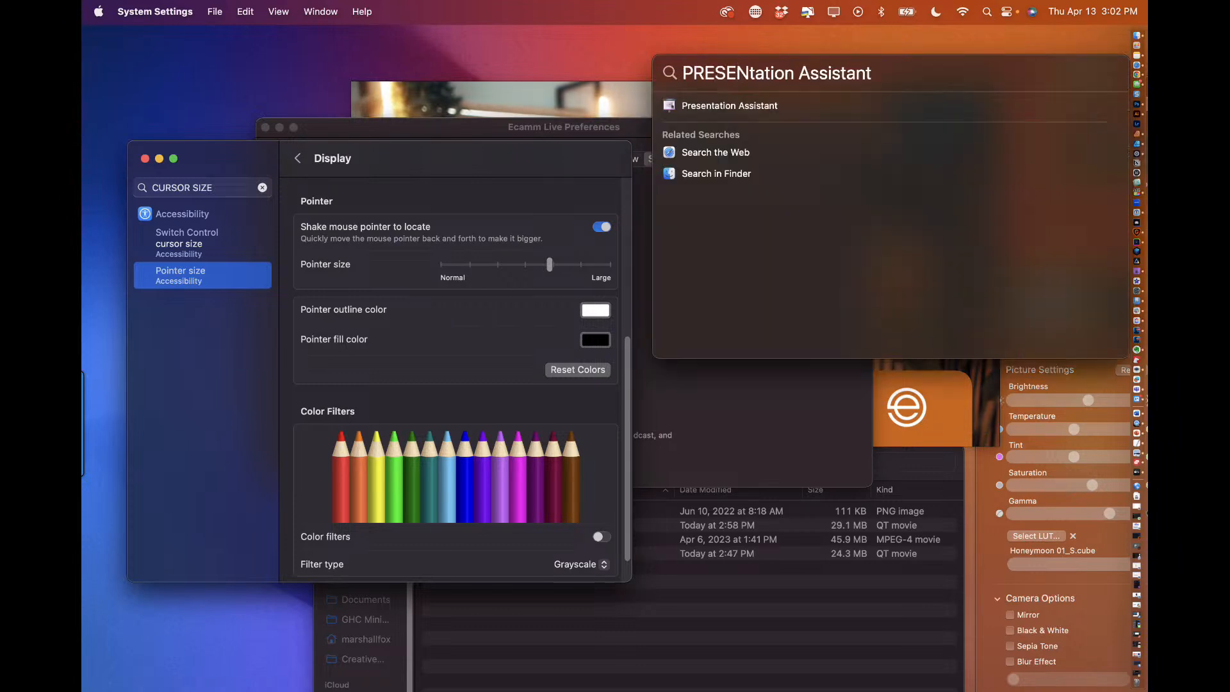
click(771, 105)
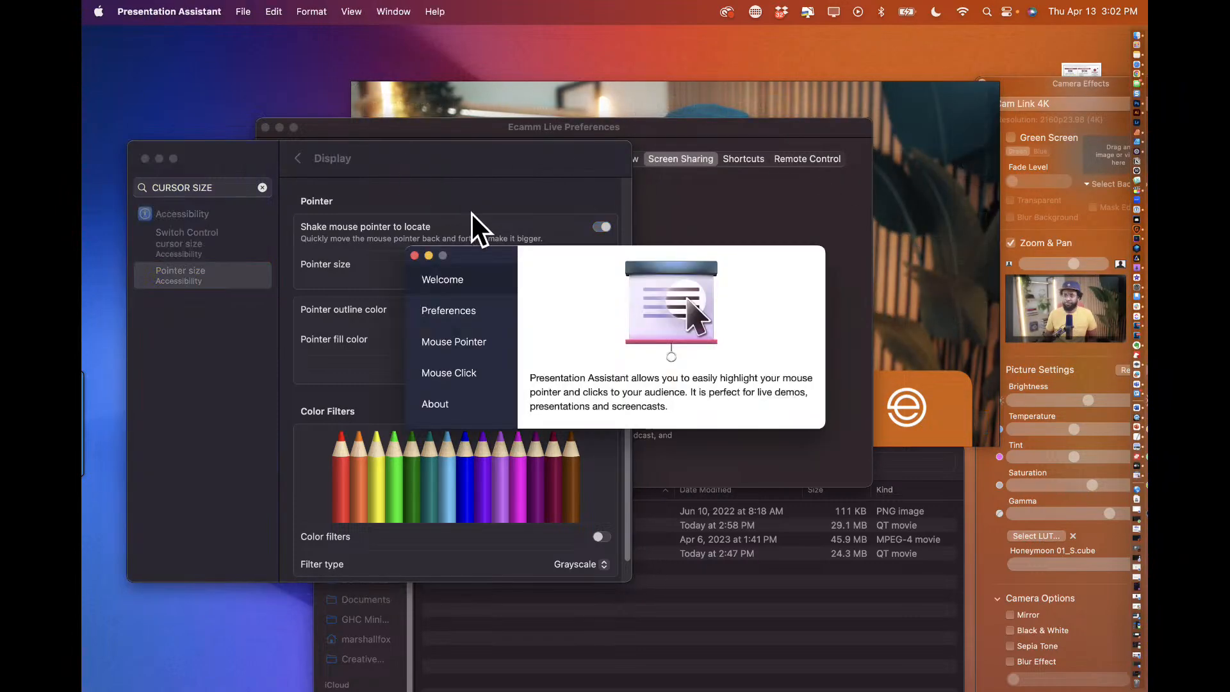
click(444, 310)
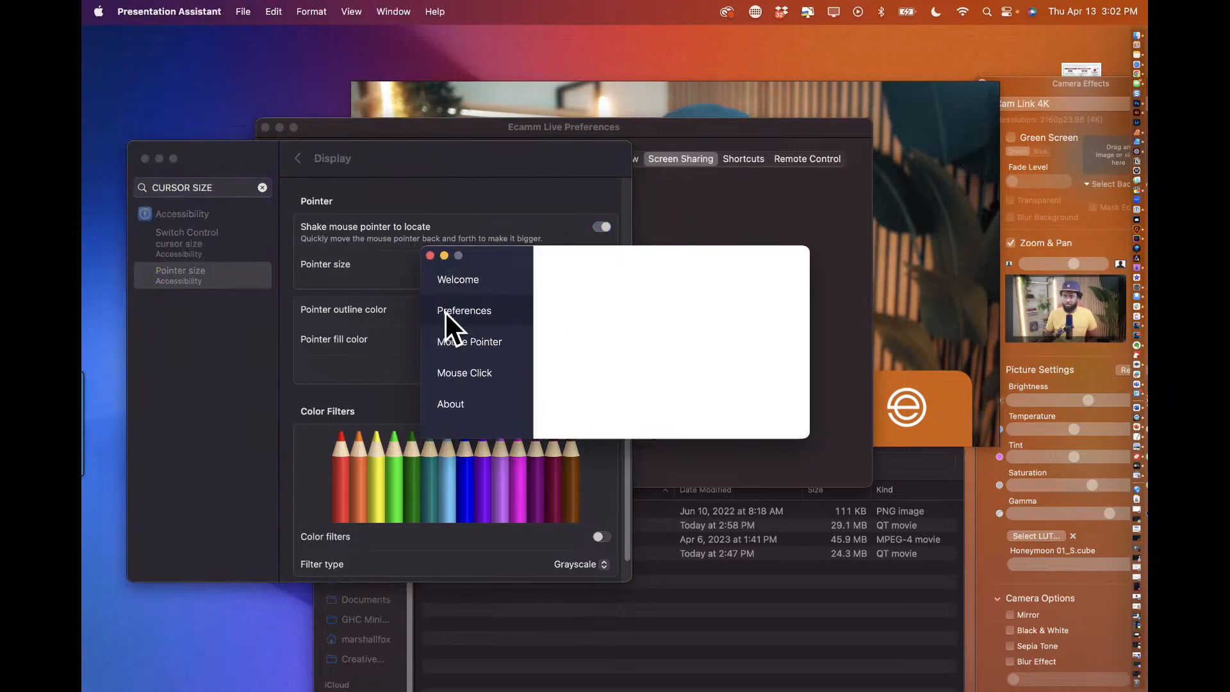
click(460, 337)
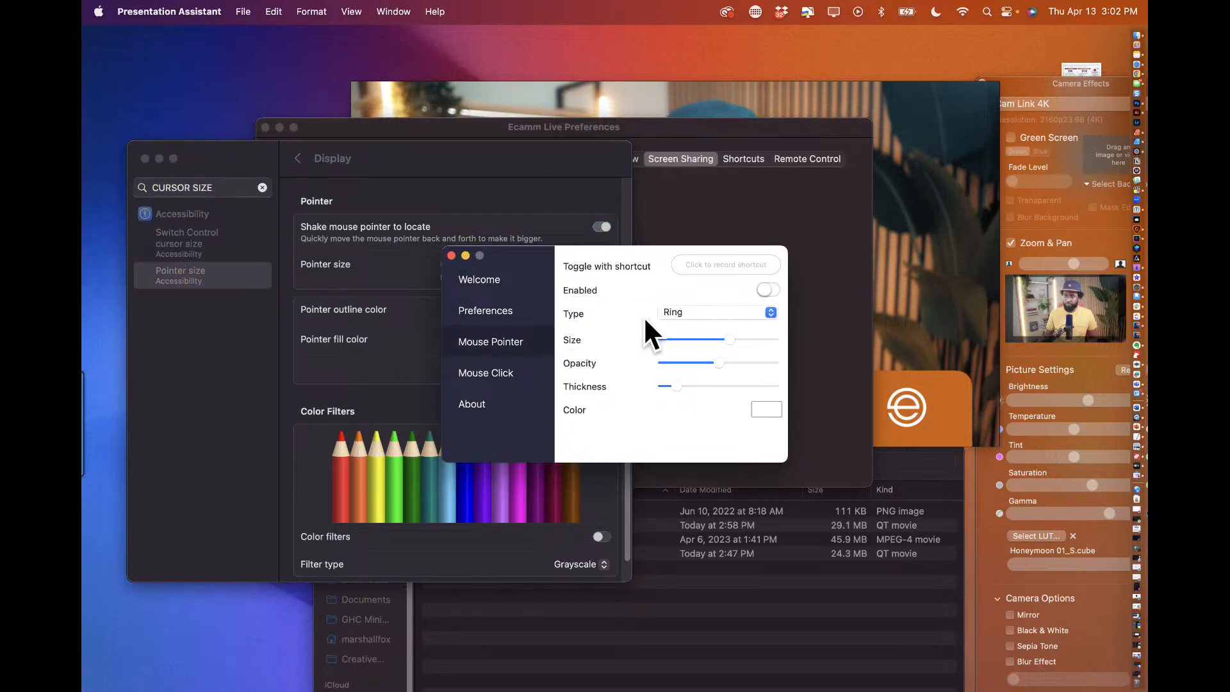
click(767, 288)
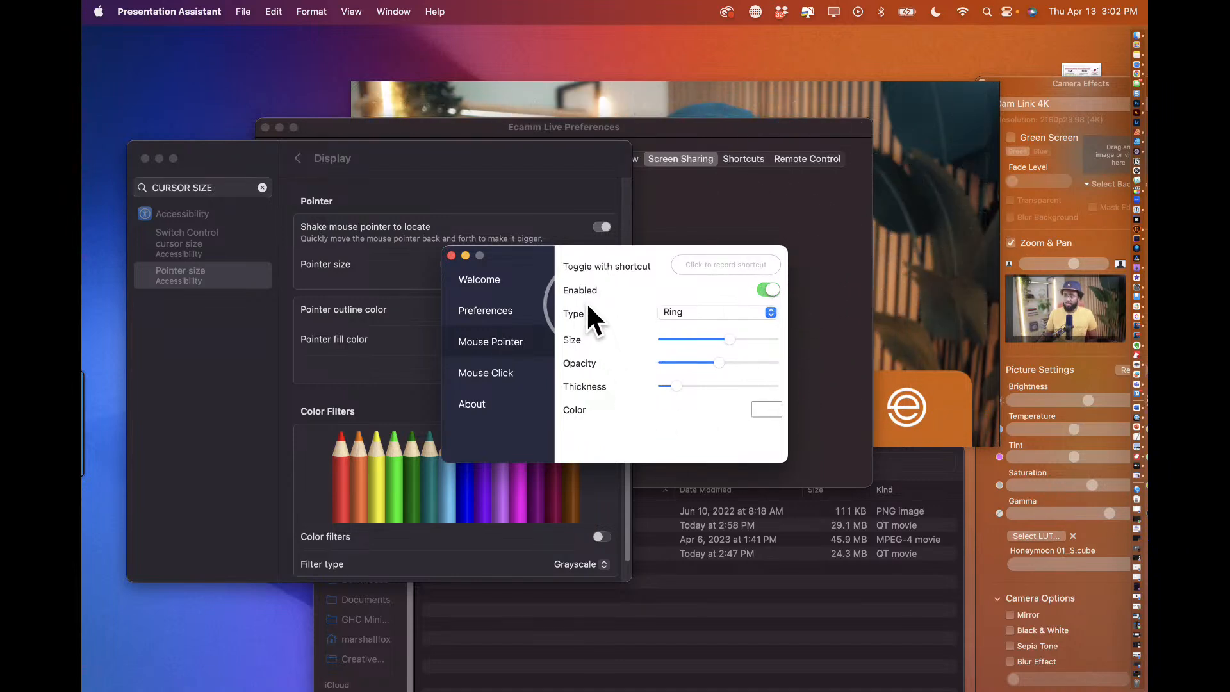
Step: Enable the Mouse Click highlight in Presentation Assistant and return to the Ecamm Live main window
click(500, 374)
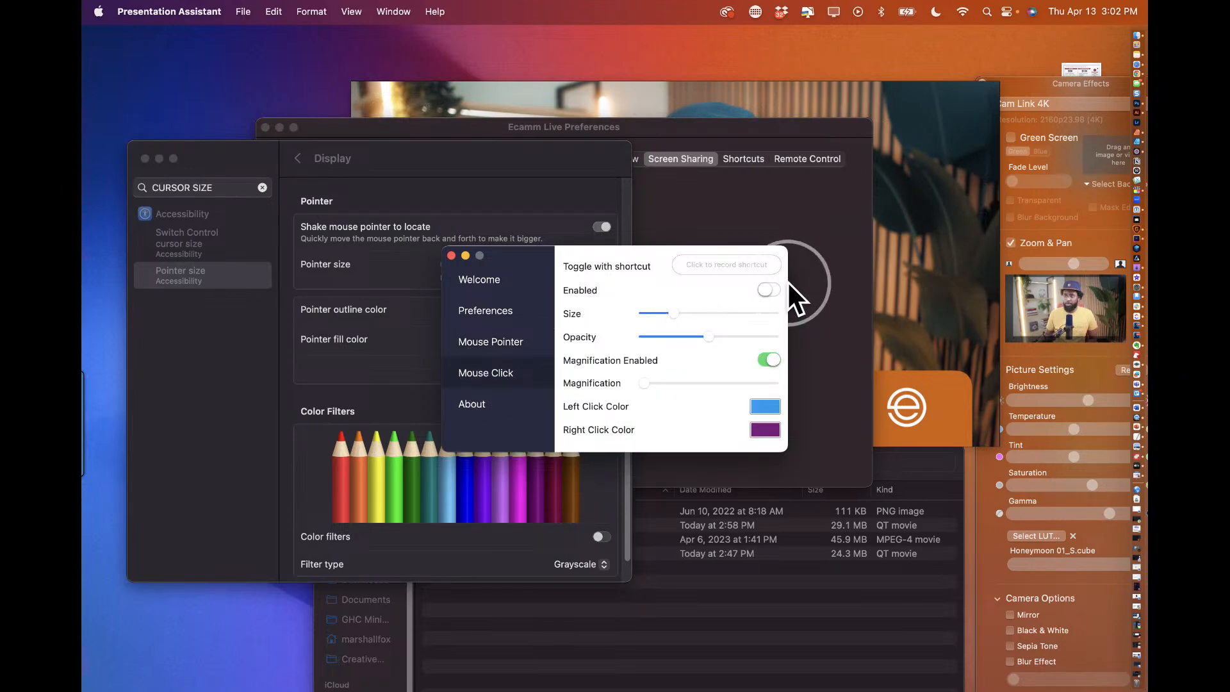
click(768, 289)
click(901, 247)
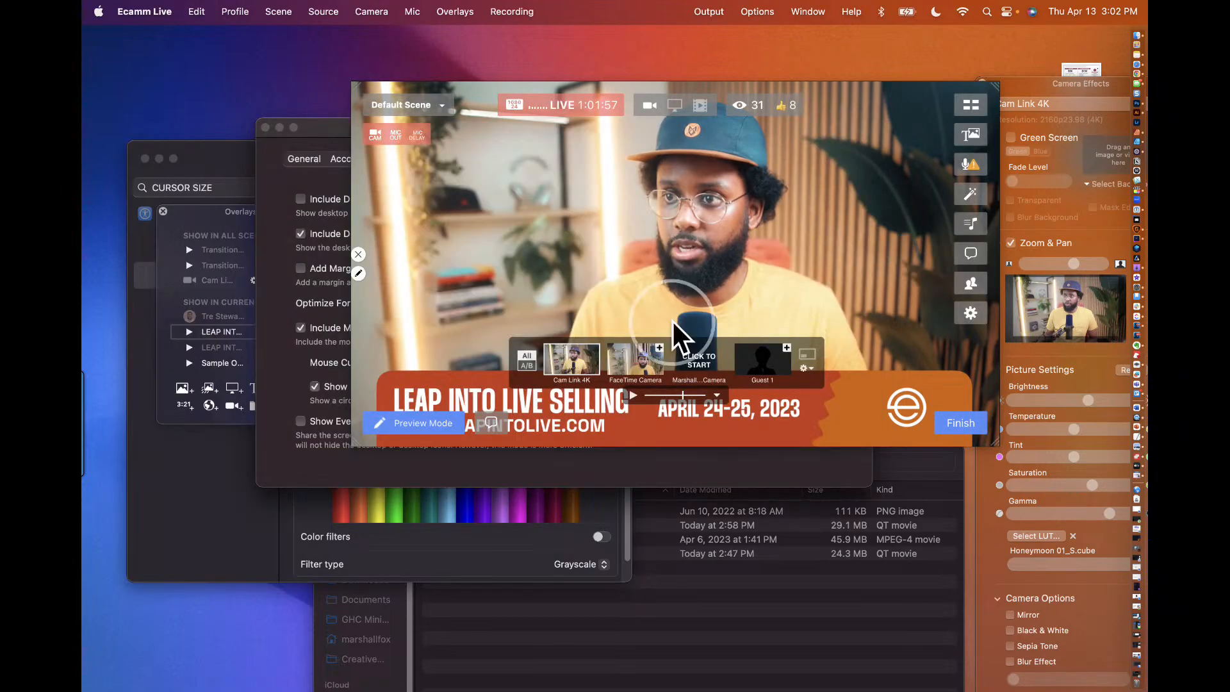
Step: Try the click highlight on the System Settings window, clear its cursor size search and close it
click(498, 570)
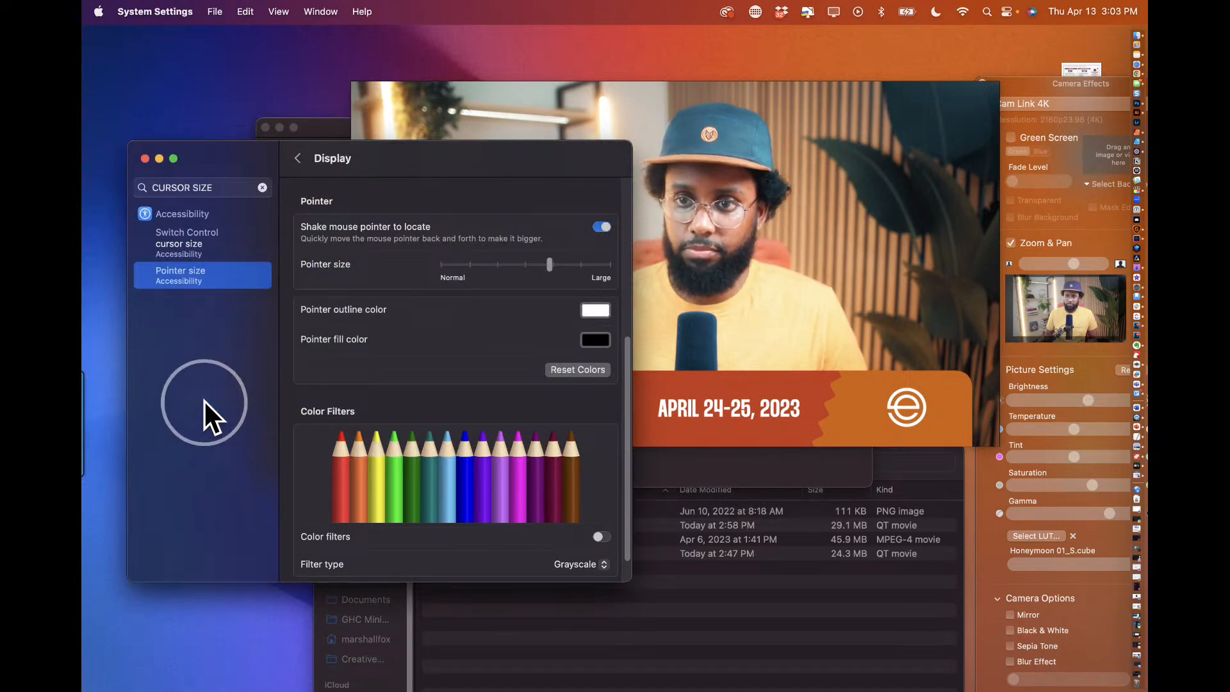
click(198, 452)
click(205, 432)
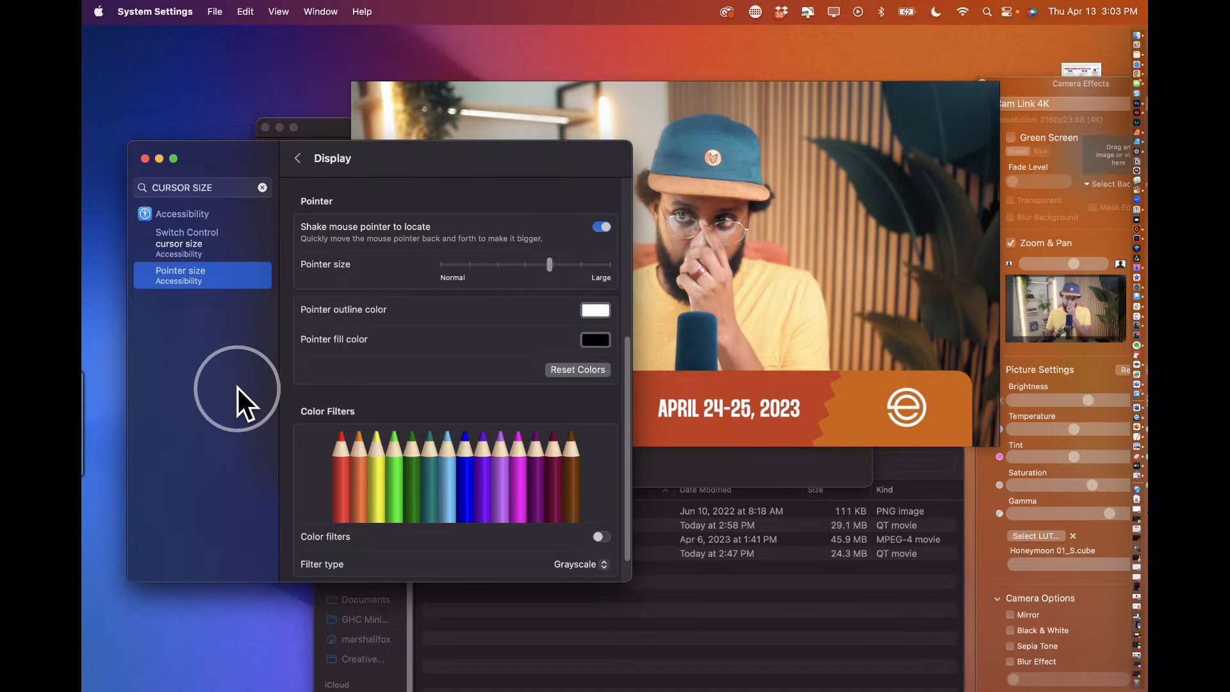
mouse_move(832, 253)
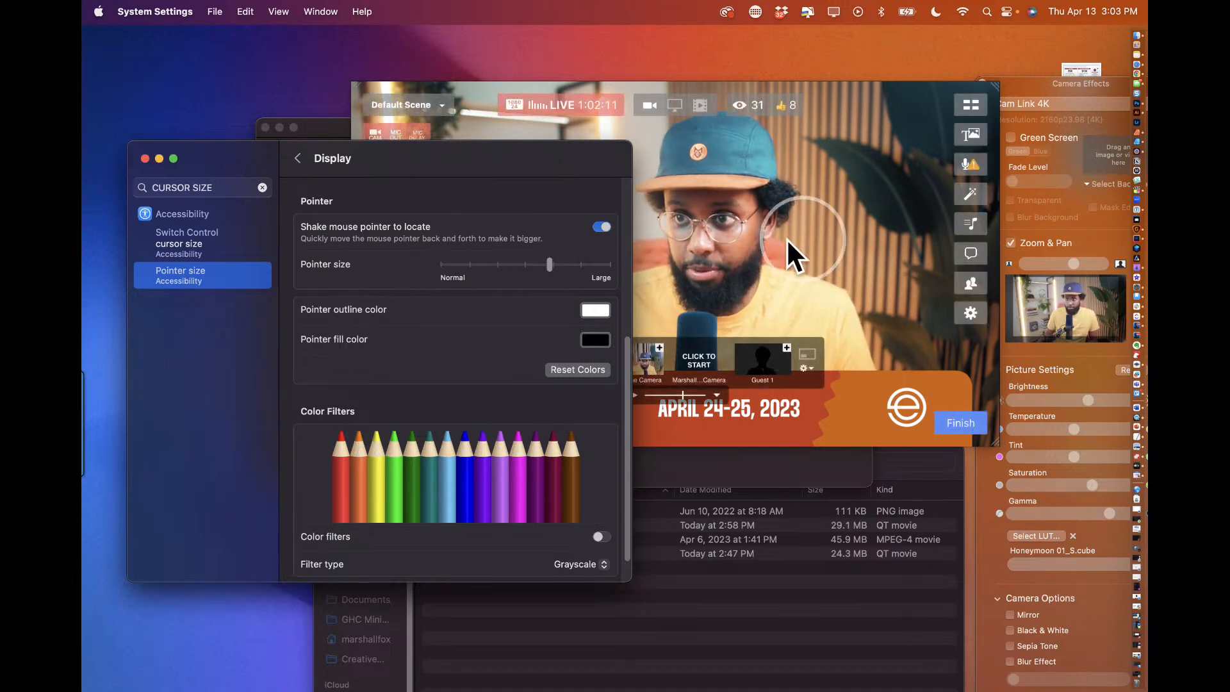
click(263, 187)
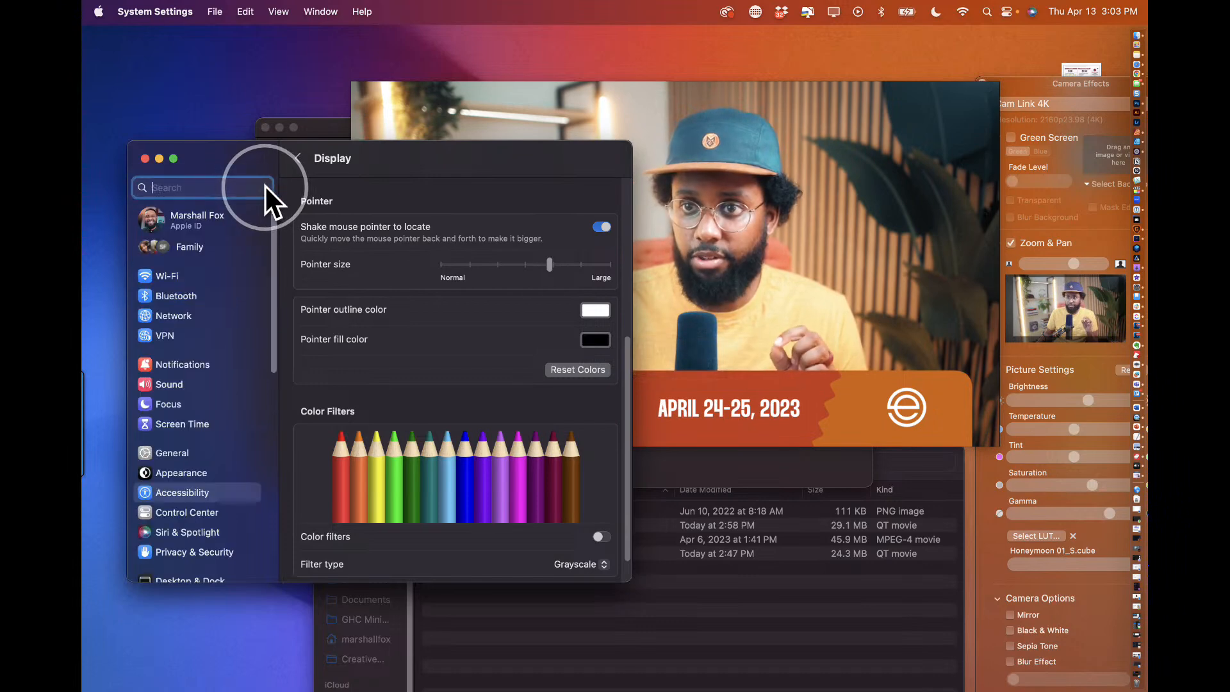
click(145, 159)
mouse_move(921, 382)
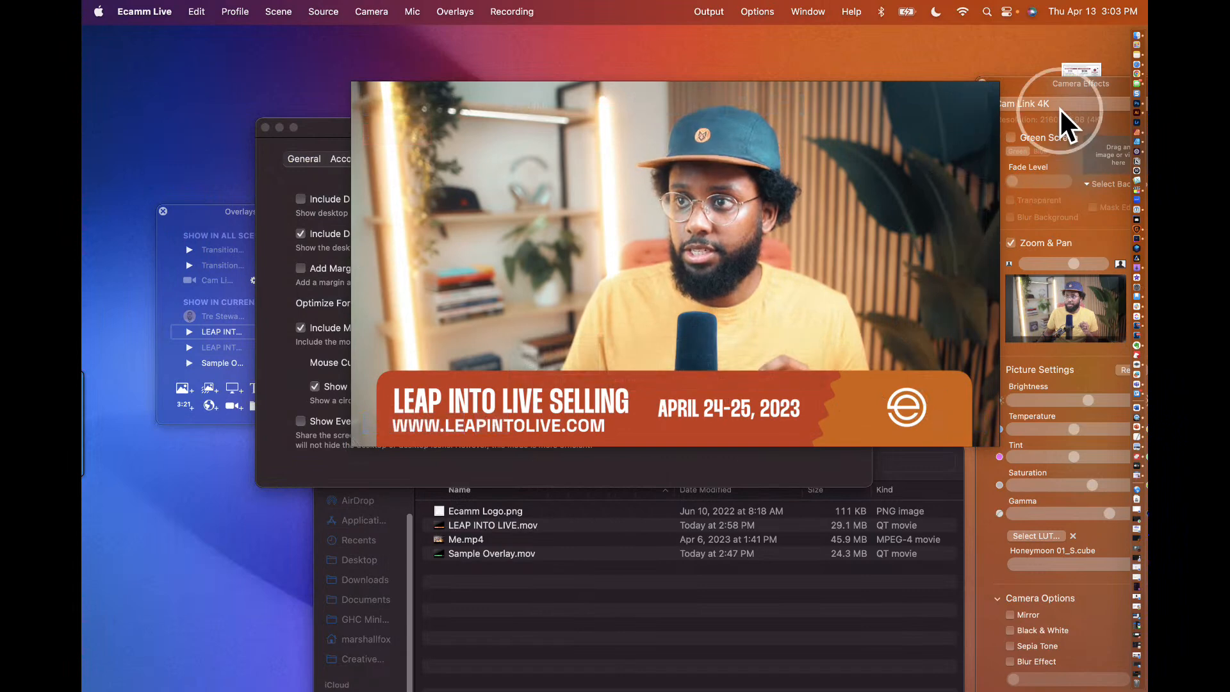
mouse_move(859, 98)
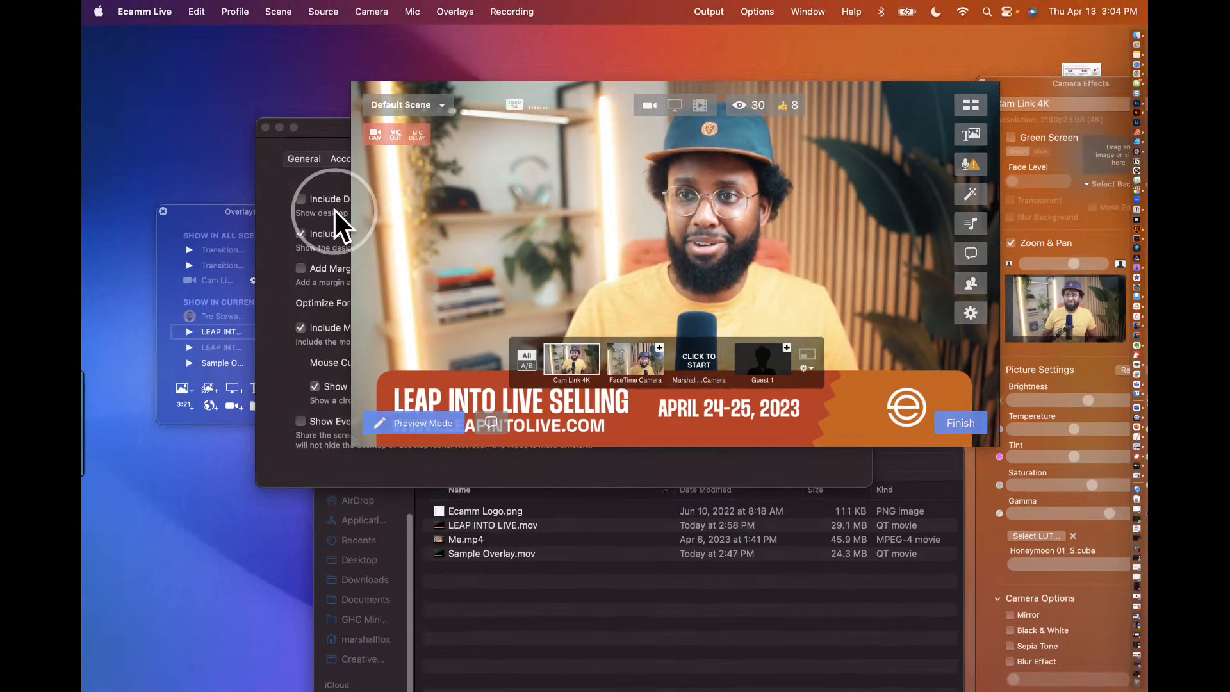
click(140, 11)
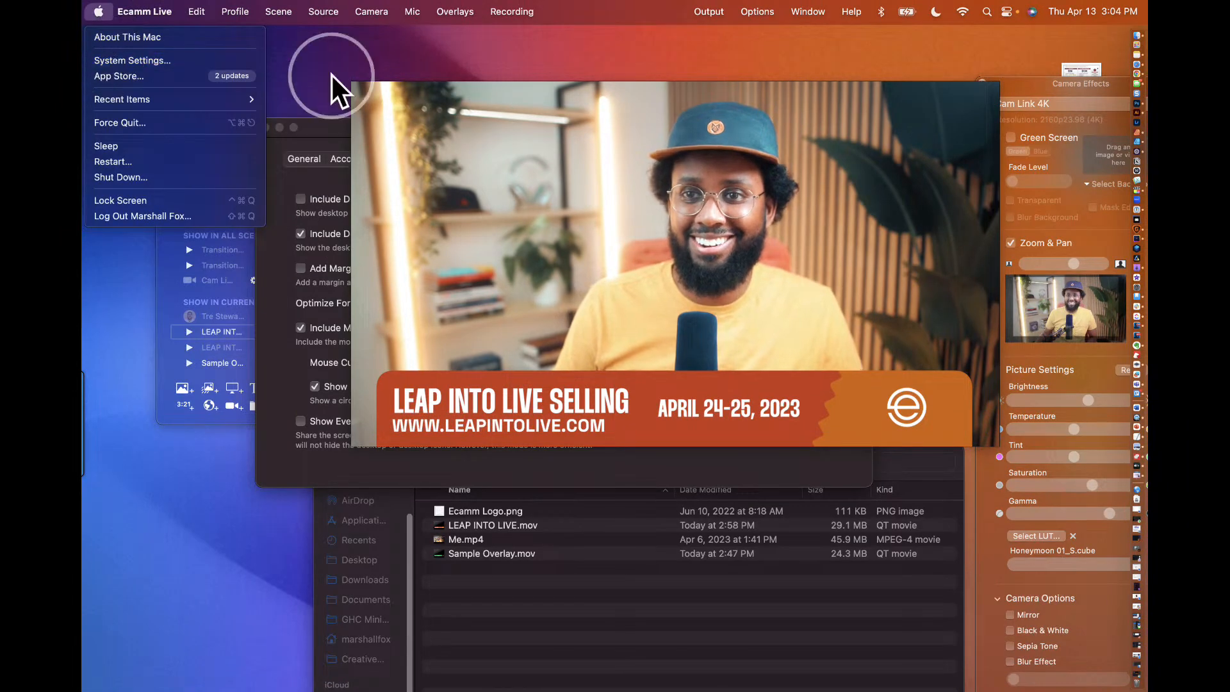
click(676, 274)
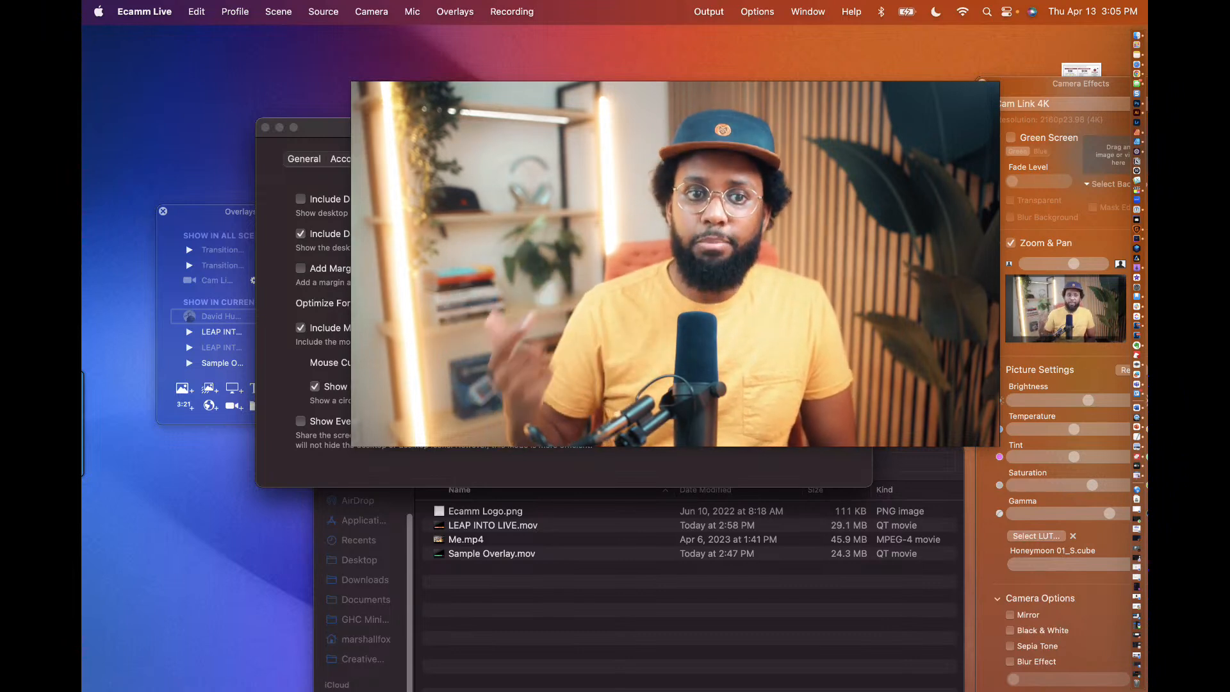
Step: Turn off Live Demo Mode in the Ecamm Live options
mouse_move(886, 197)
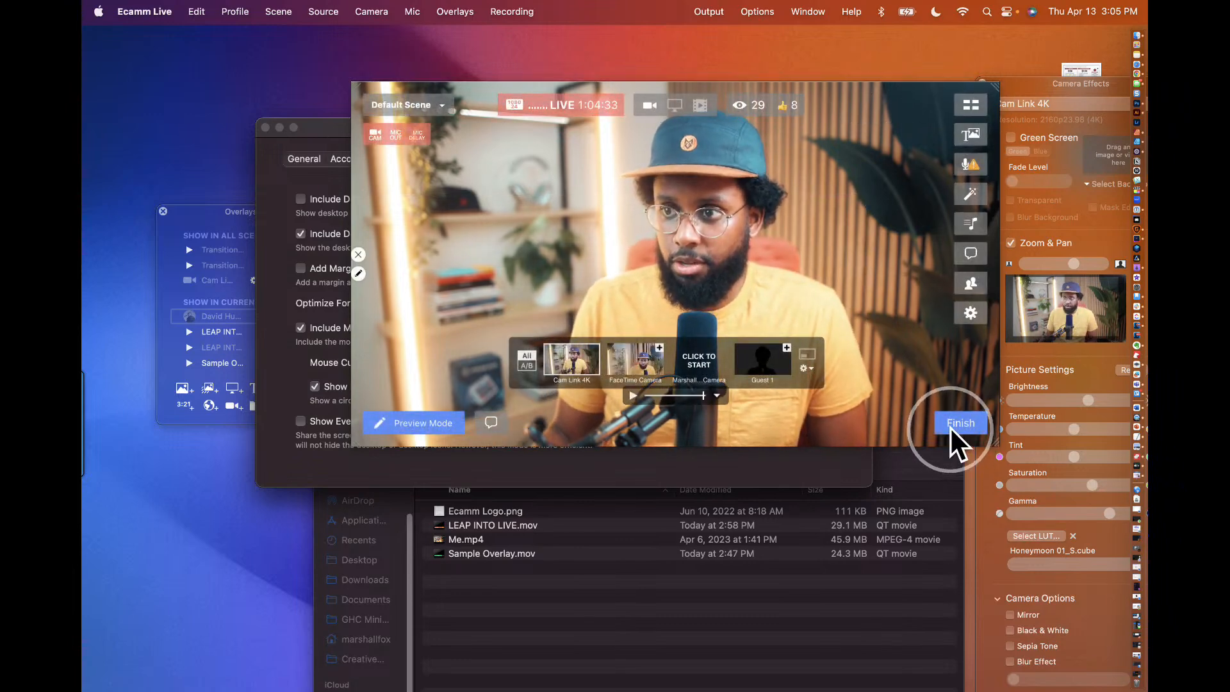
click(805, 5)
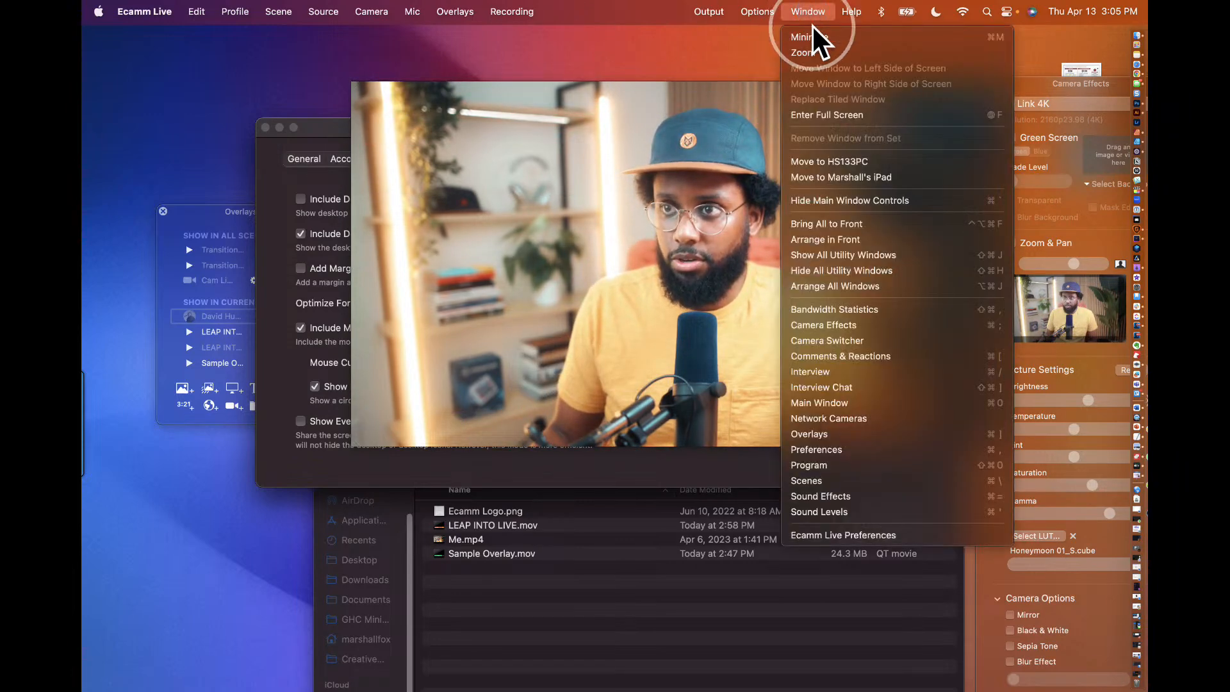
click(752, 7)
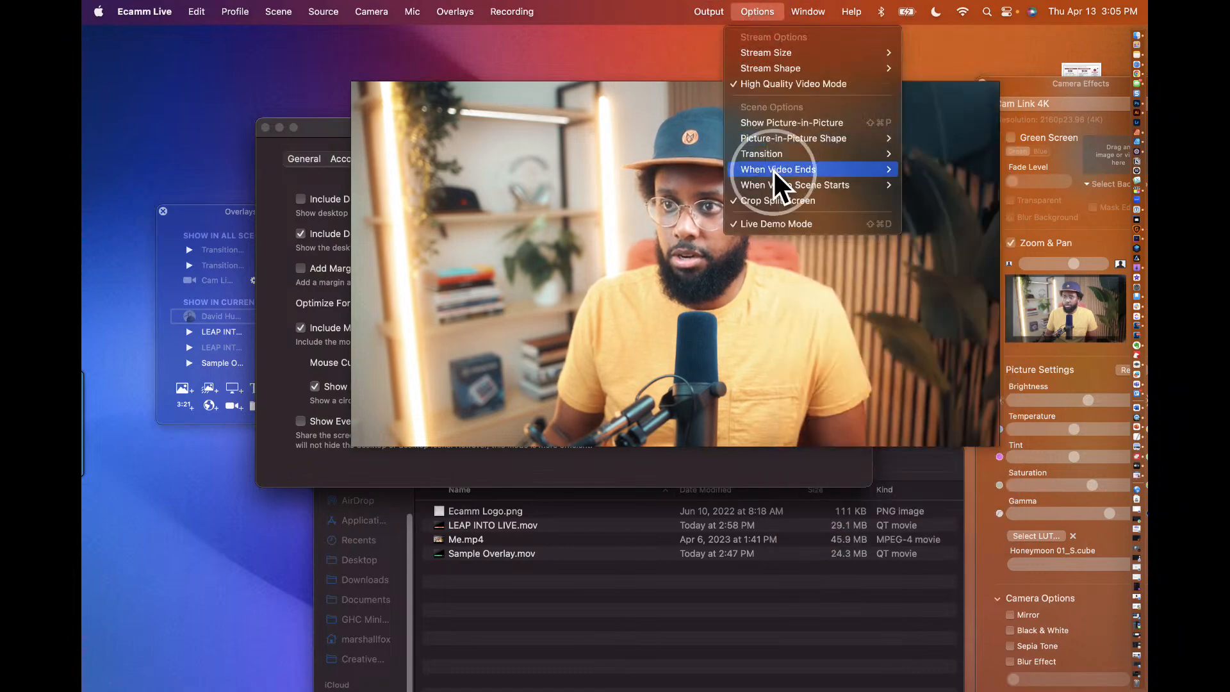
click(769, 221)
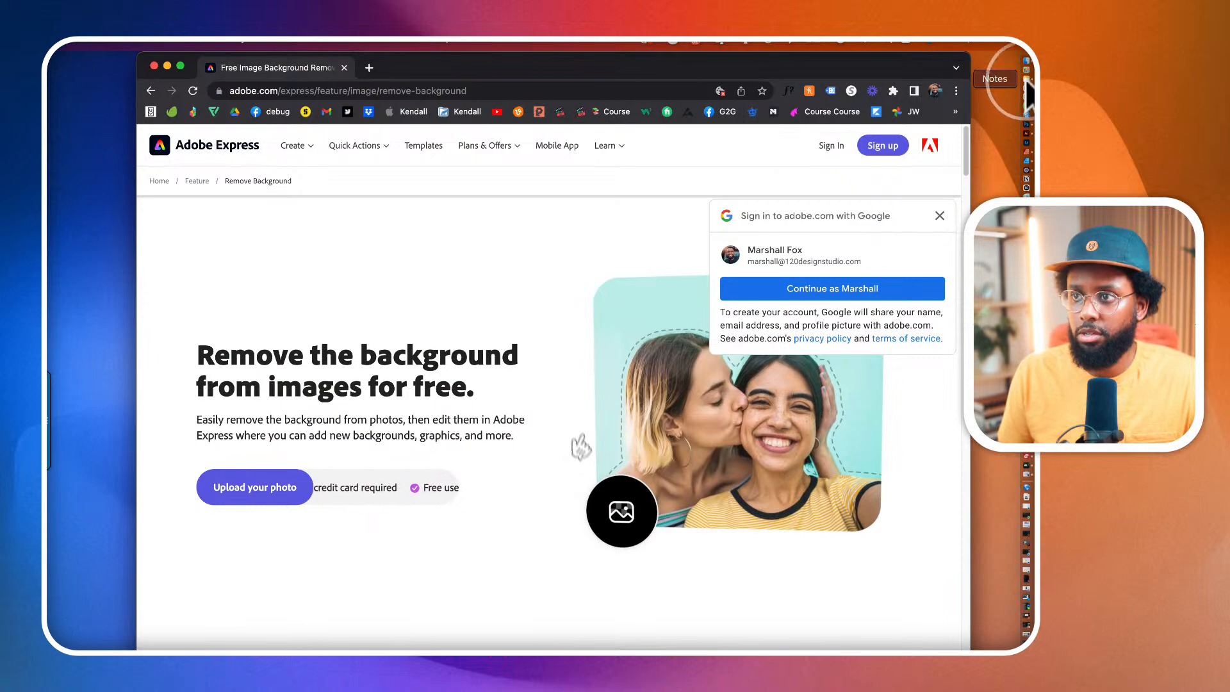
Step: Switch to the Safari window showing YouTube, load Wix in its place and open the Growing Painz site in the Wix editor
drag(1217, 44, 785, 99)
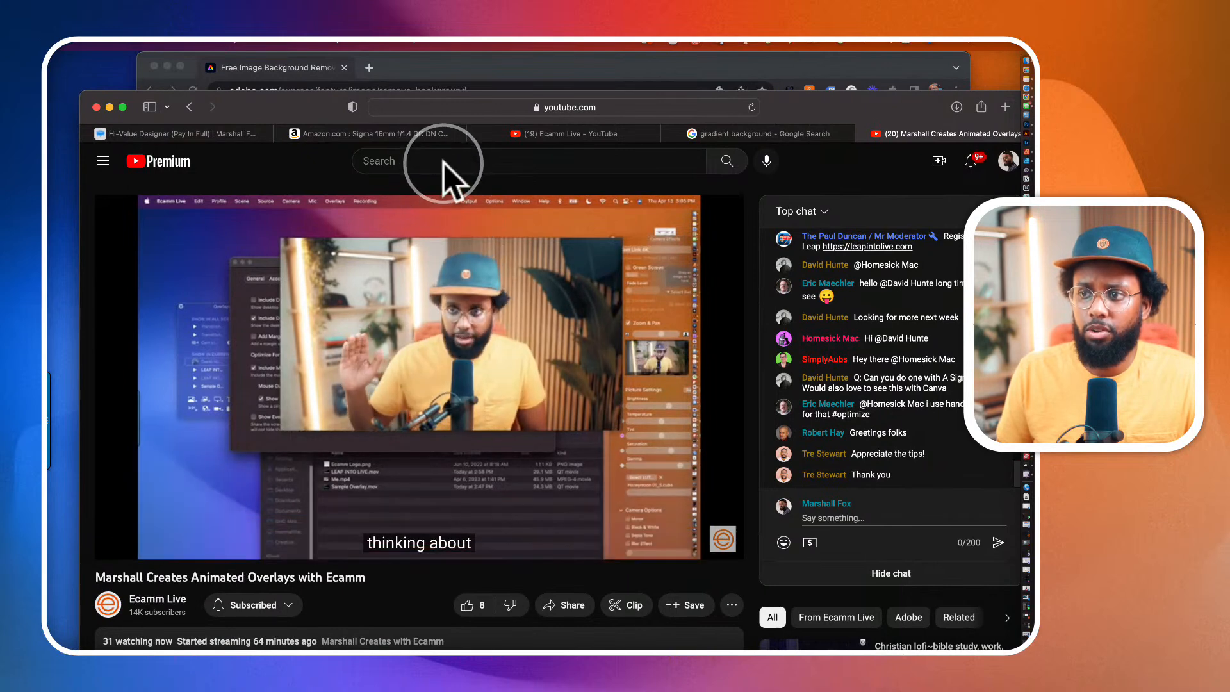
click(521, 163)
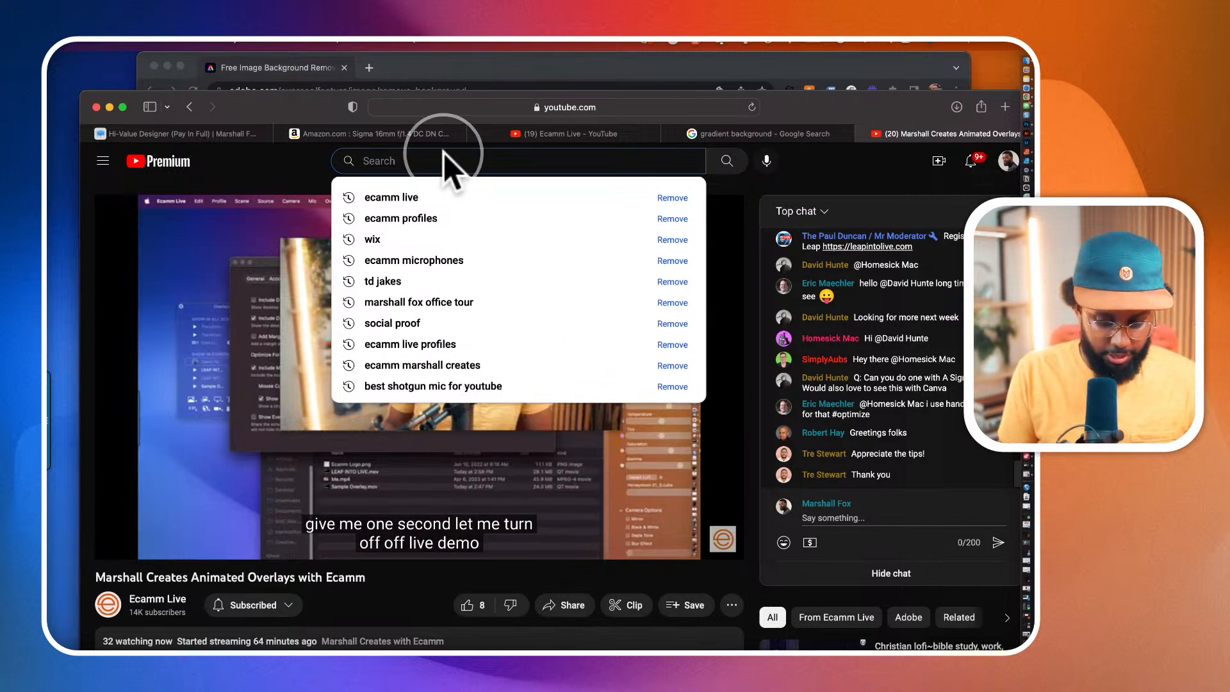
click(466, 94)
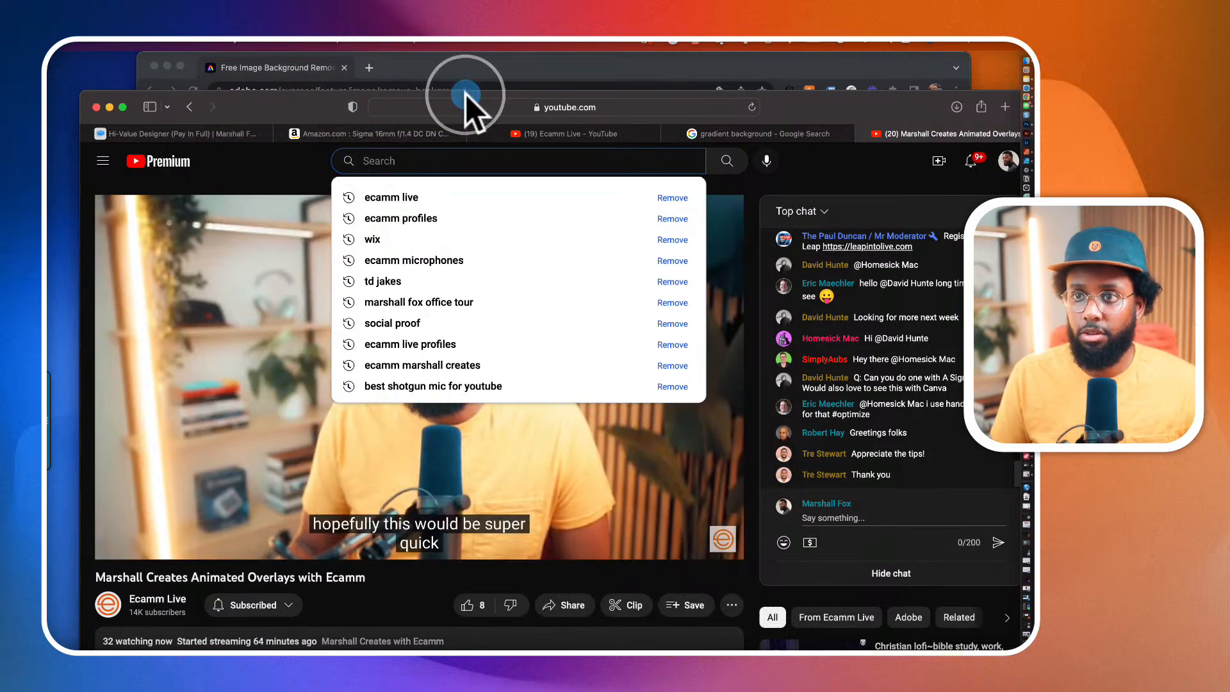
text(wix)
key(Return)
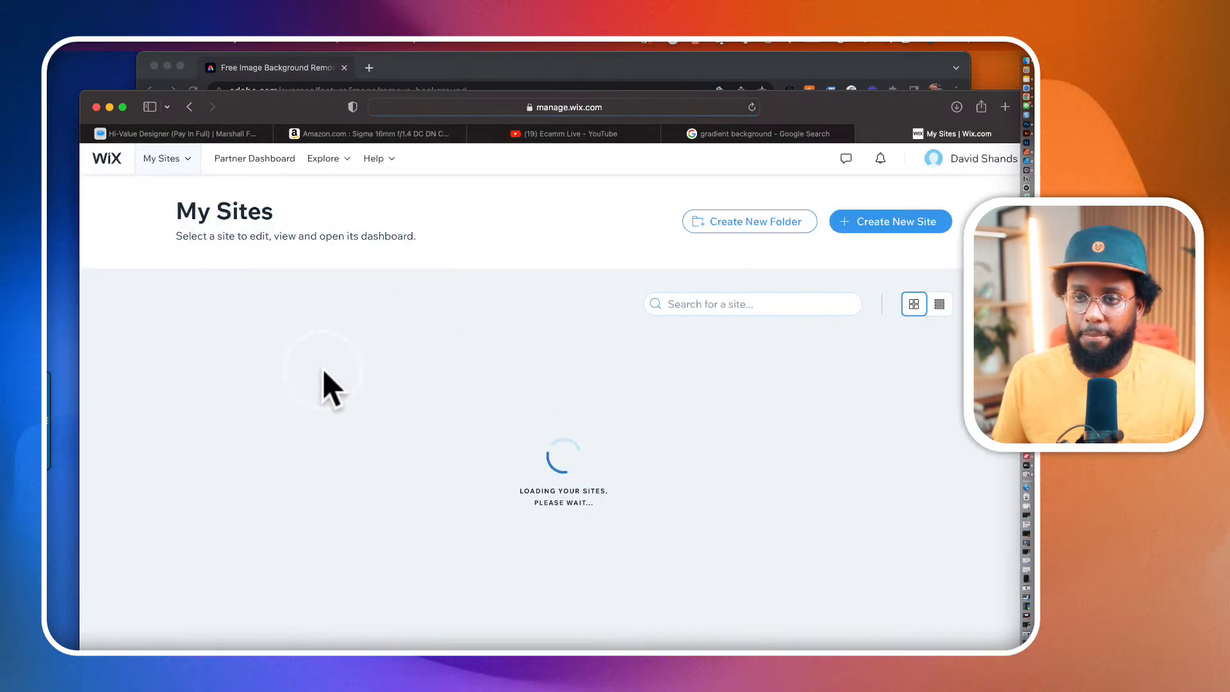
mouse_move(321, 374)
click(346, 412)
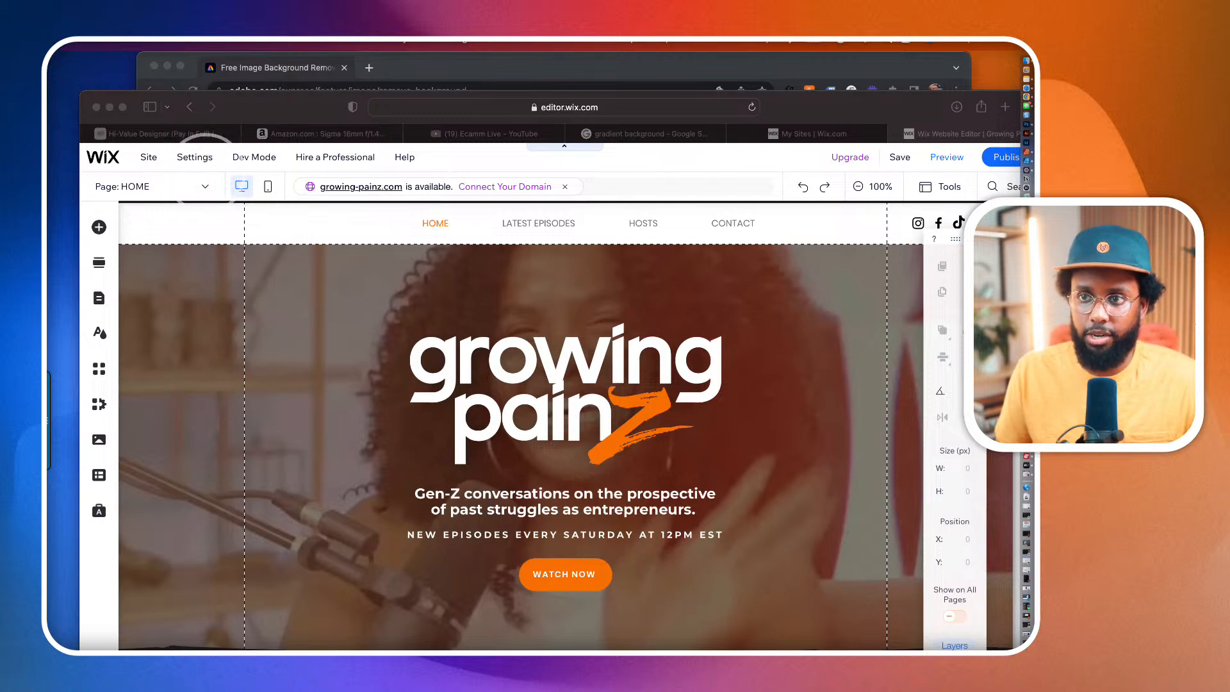
Step: Look down the Growing Painz home page and select its Contact section near the end of the page
click(205, 192)
scroll(376, 392, down, 10)
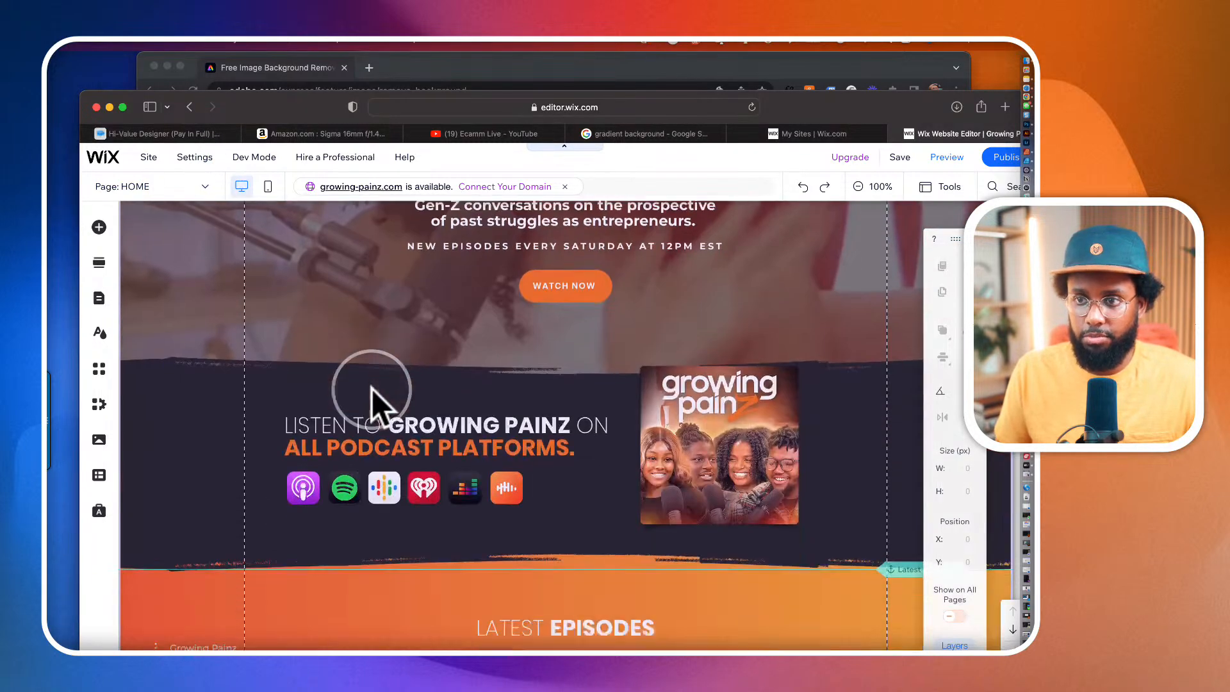
scroll(372, 389, down, 15)
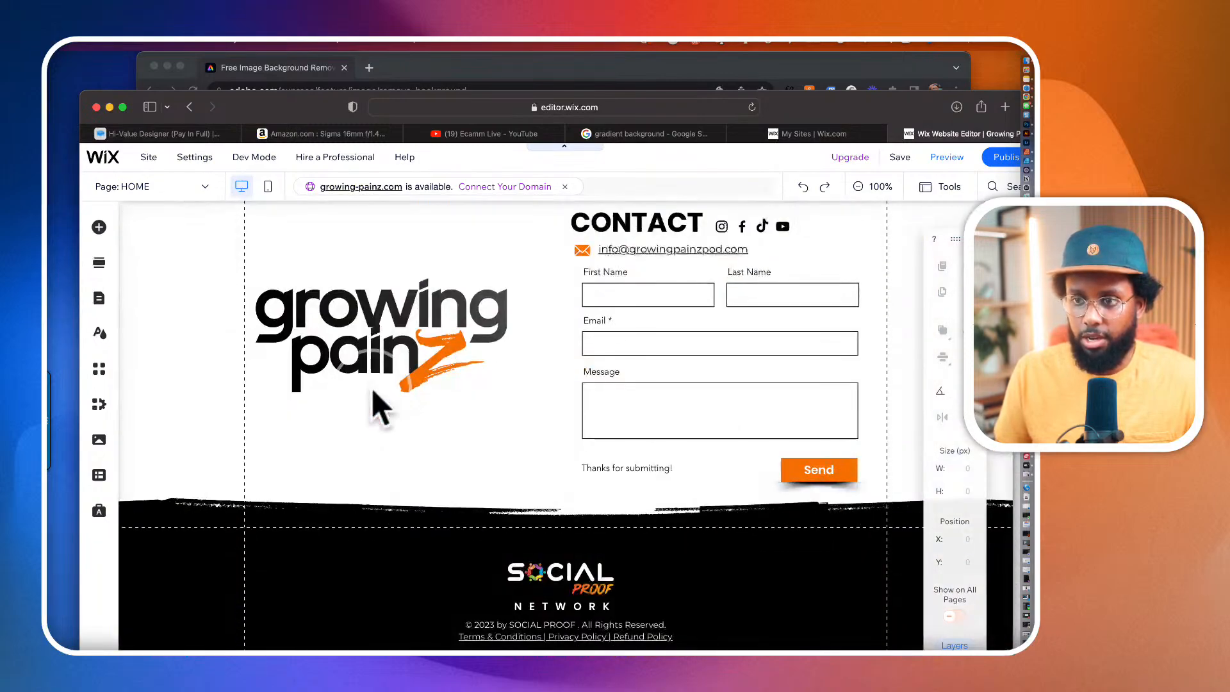
scroll(373, 391, up, 3)
click(378, 407)
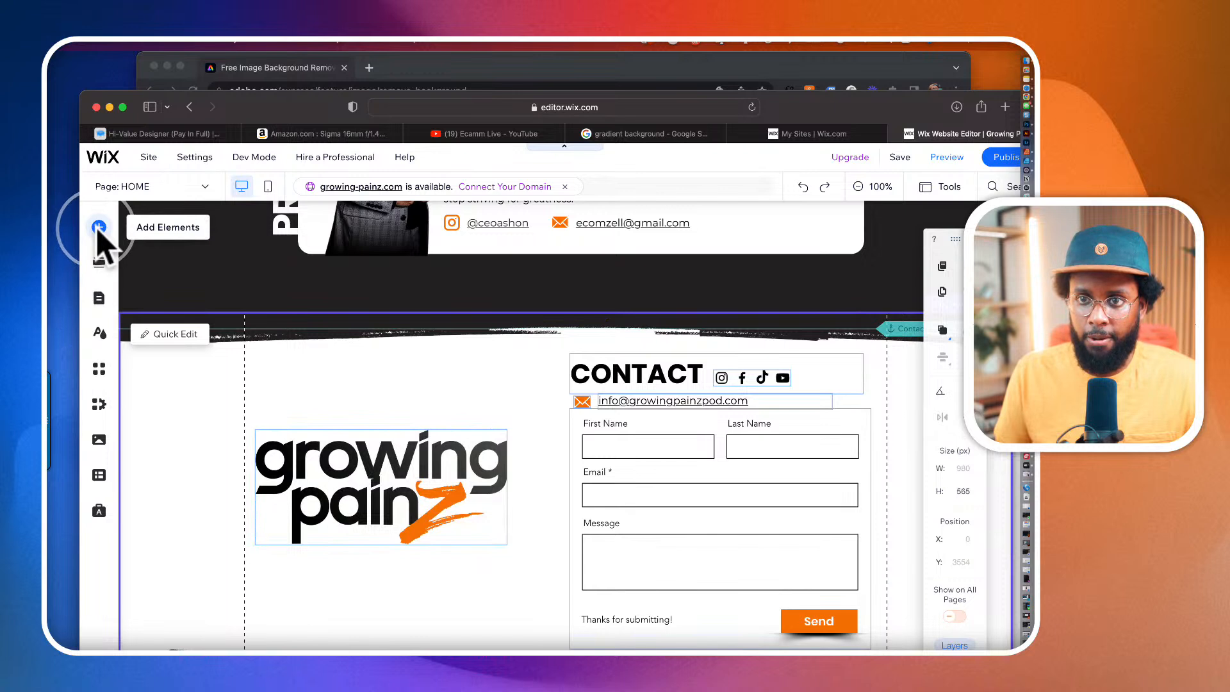
Step: Start a media upload from the computer and search the Mac for the signature PNG file
click(100, 438)
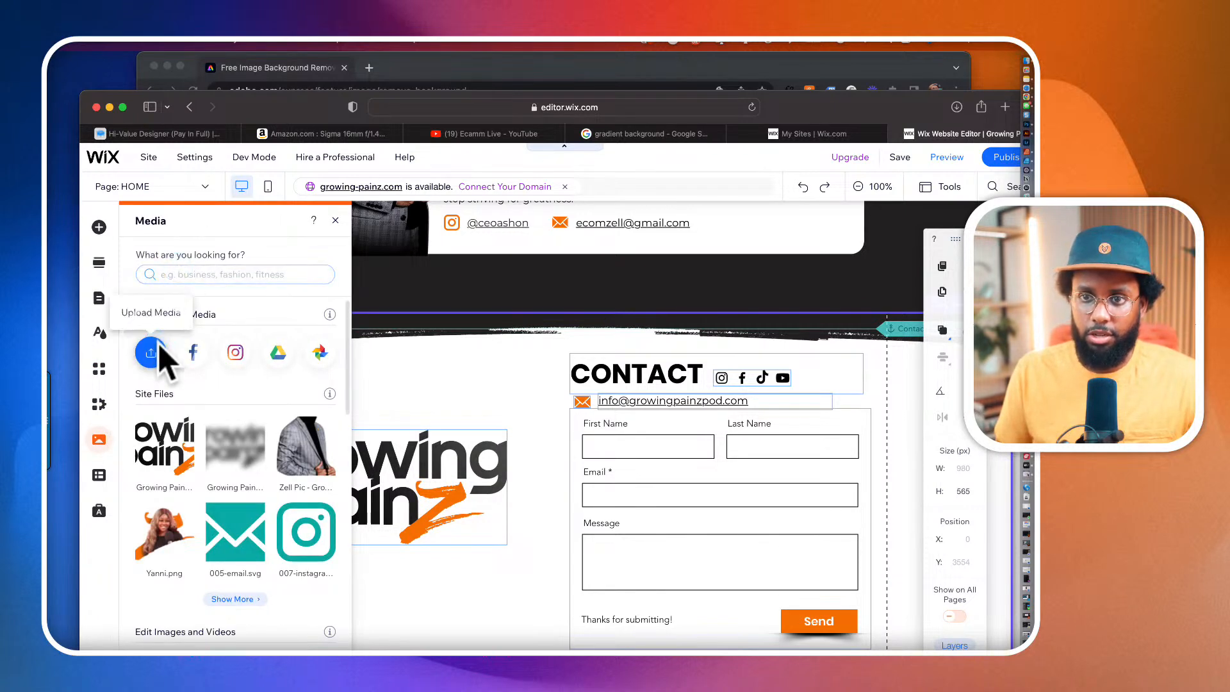
click(152, 352)
click(612, 451)
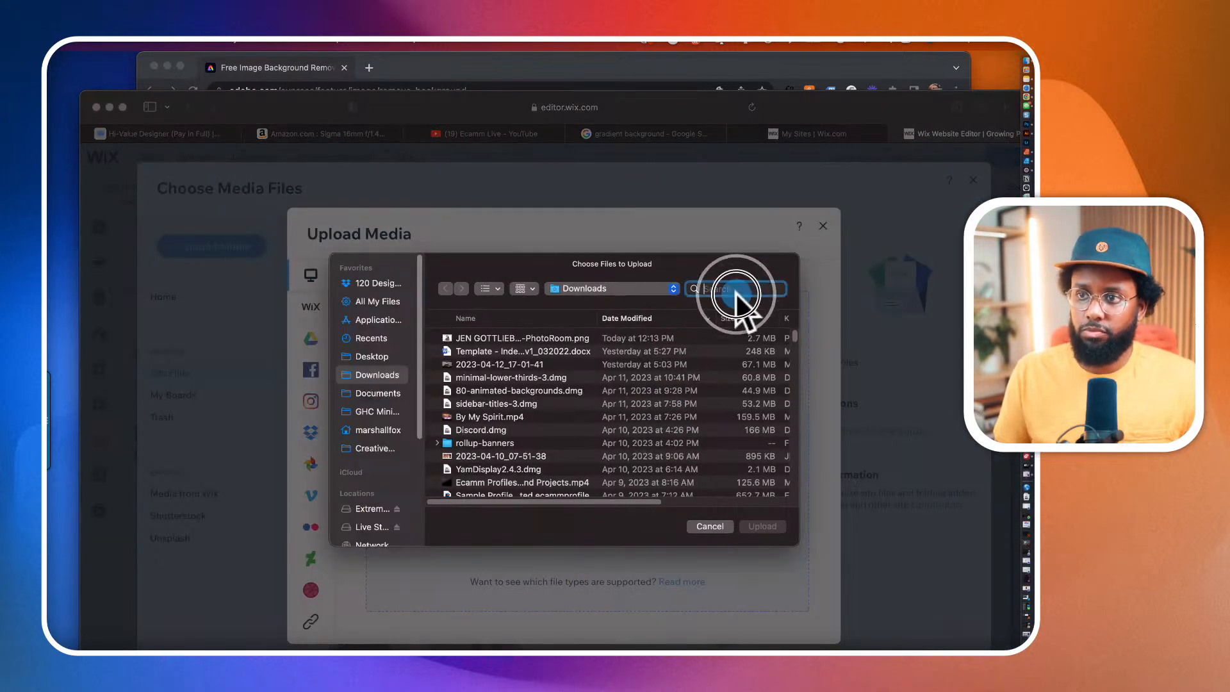
text(marshall sig)
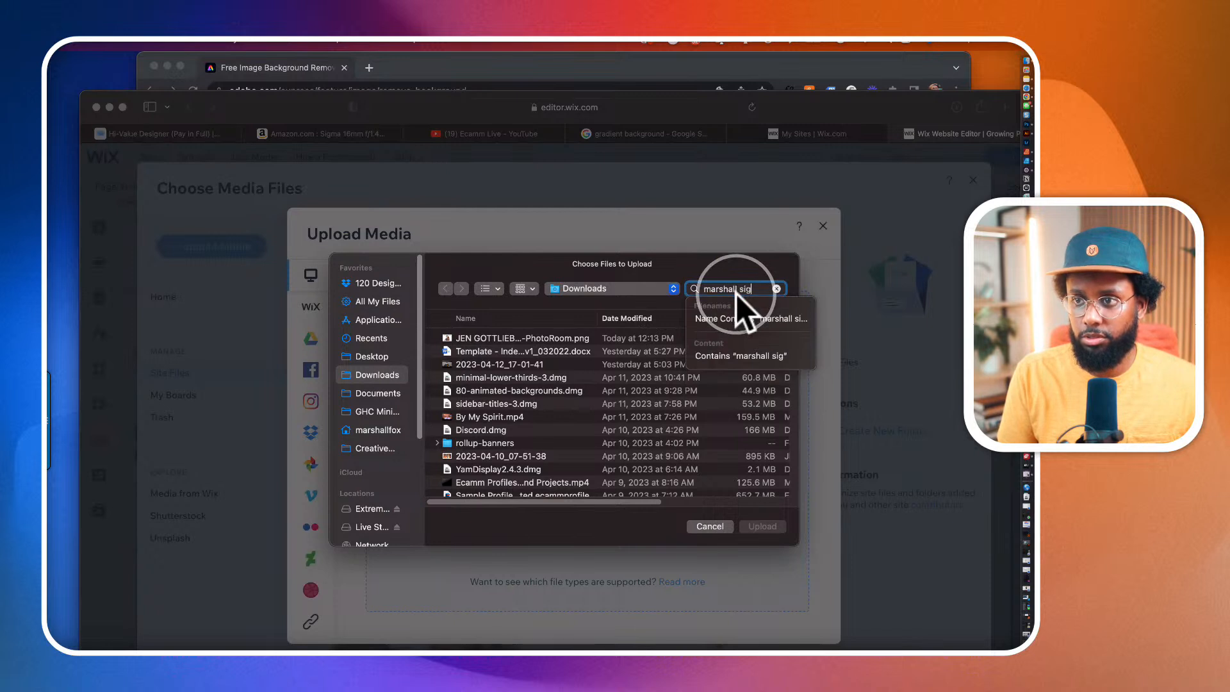
text(nature)
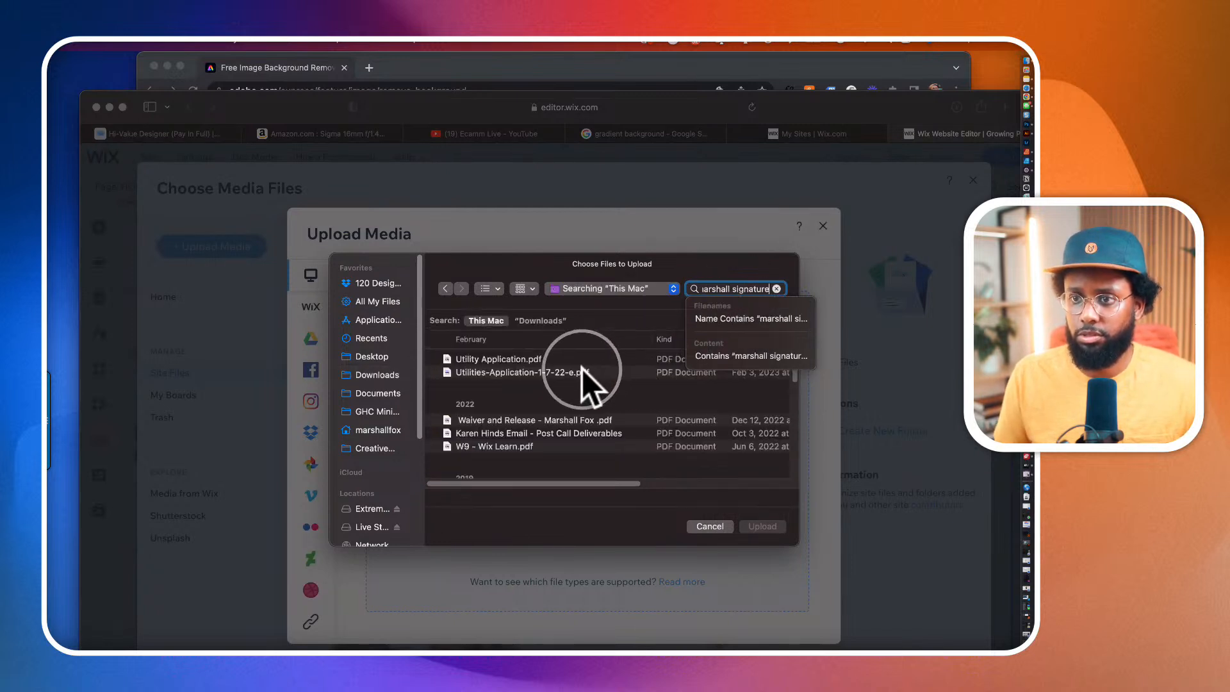
scroll(592, 392, down, 10)
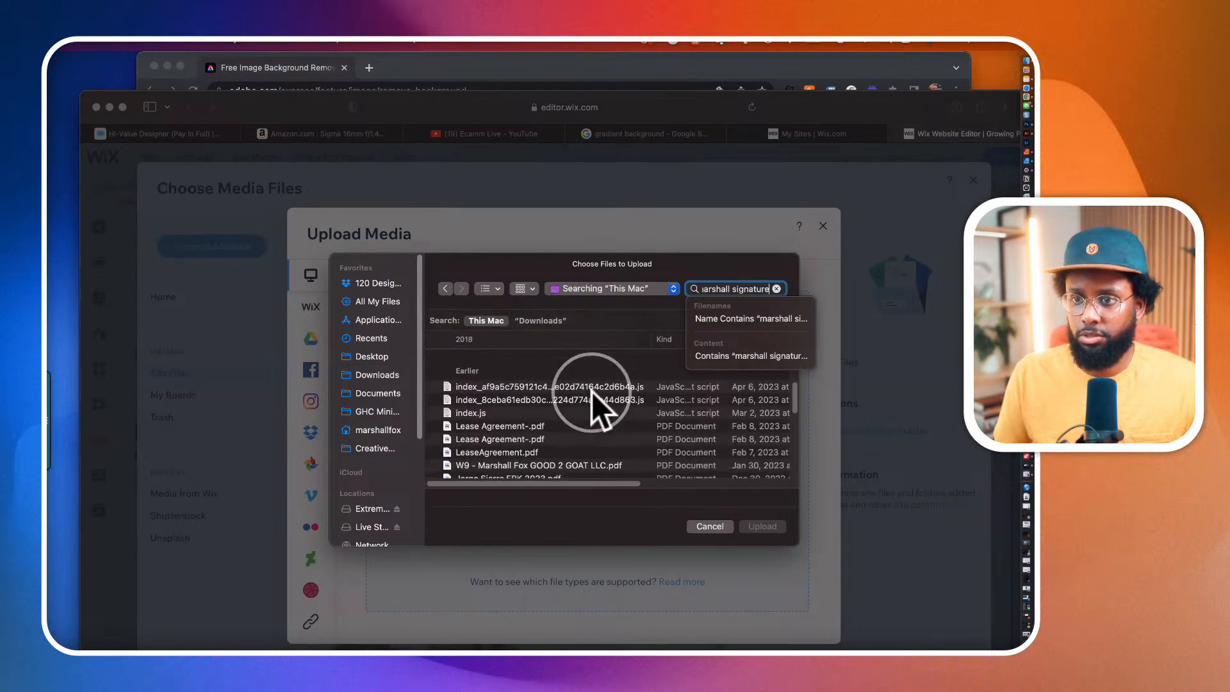
scroll(592, 392, down, 5)
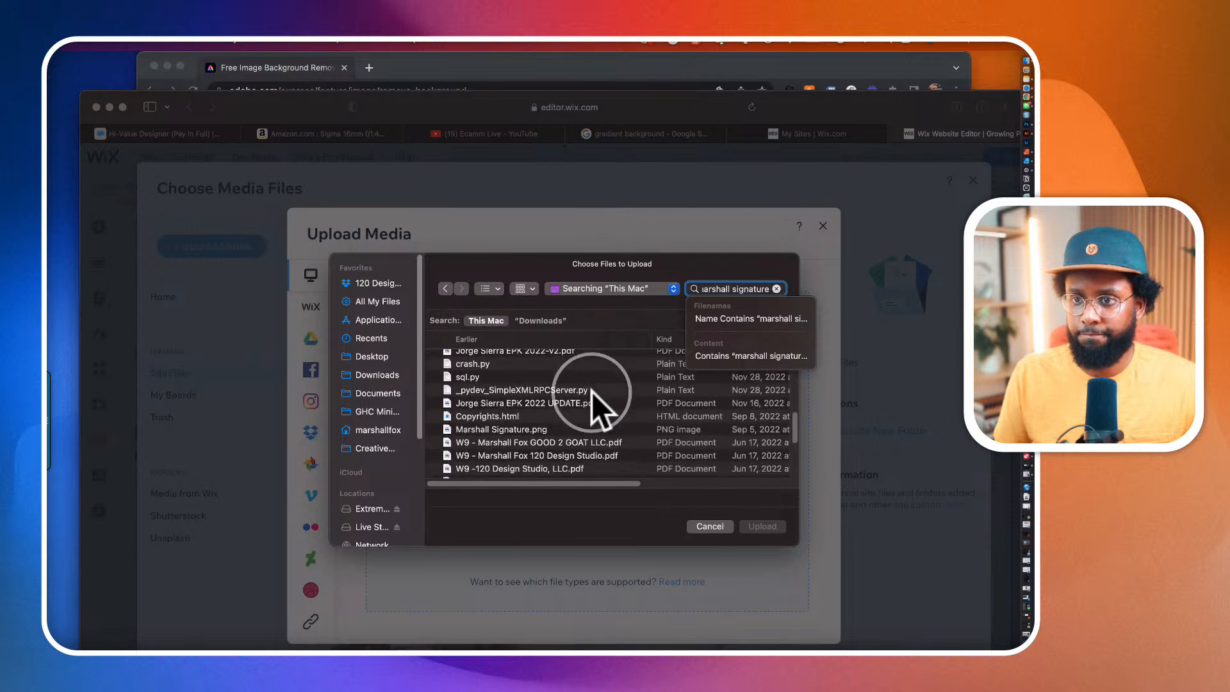
Step: Upload the signature PNG found in the file search to the Growing Painz site files
click(567, 429)
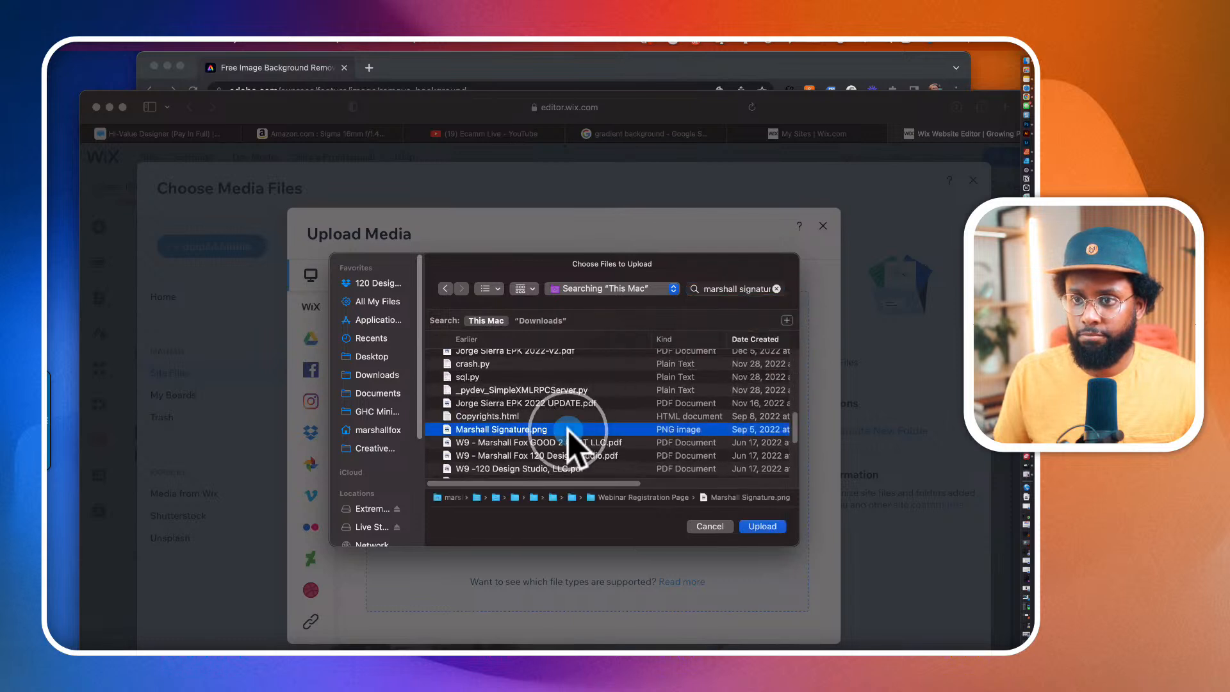
scroll(666, 442, right, 5)
right_click(668, 431)
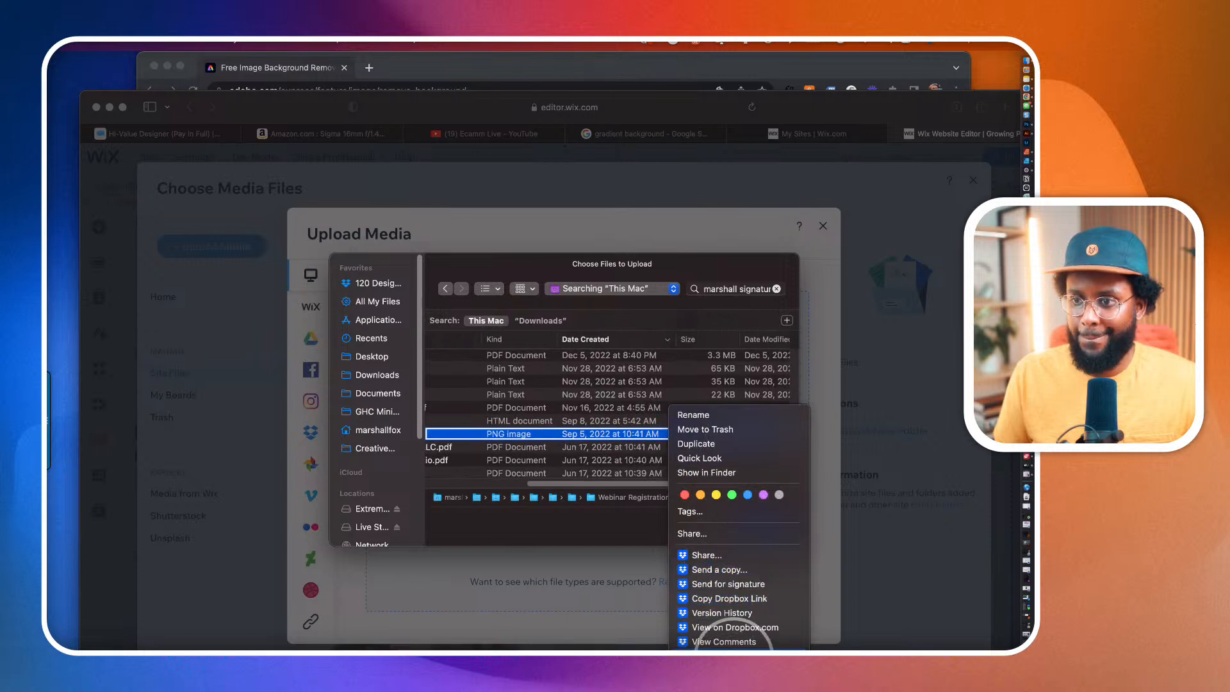
click(734, 655)
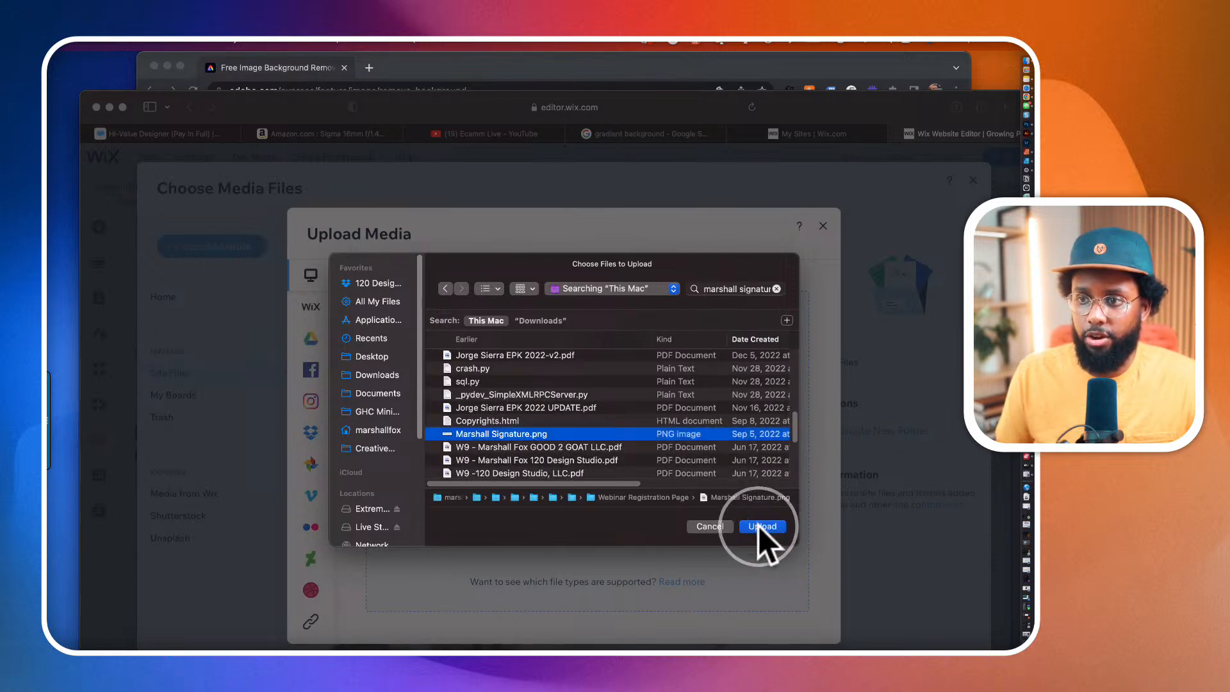
click(760, 517)
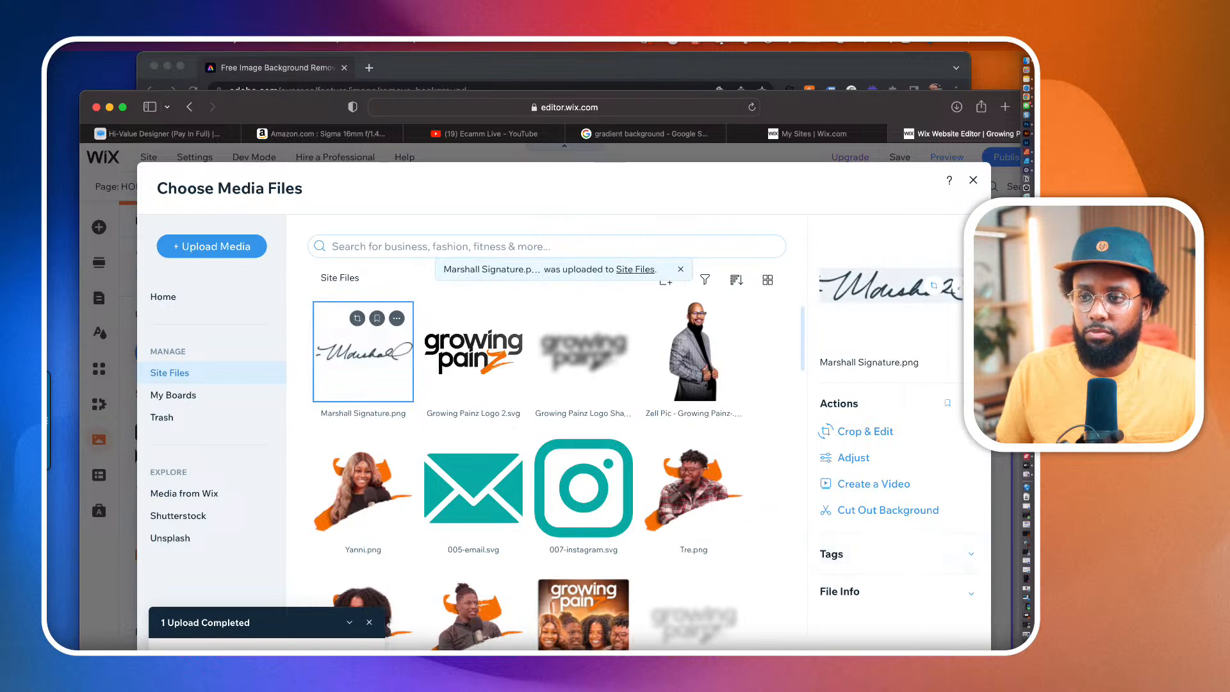
Step: Add the uploaded signature image to the home page at 399 × 79 px, directly above the growing painz logo in the Contact section
click(936, 673)
drag(559, 492, 383, 413)
mouse_move(582, 459)
mouse_down()
mouse_move(446, 433)
mouse_move(443, 408)
mouse_up()
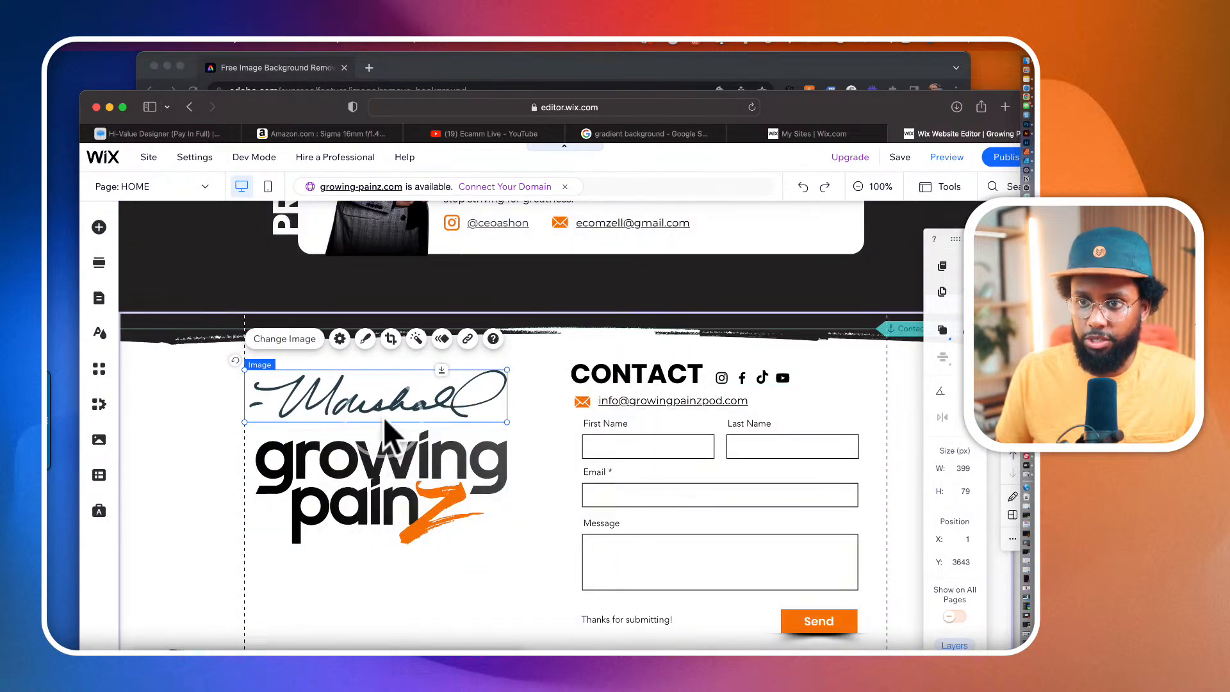
Step: Apply the Reveal entrance animation to the signature image
click(442, 339)
scroll(599, 463, down, 2)
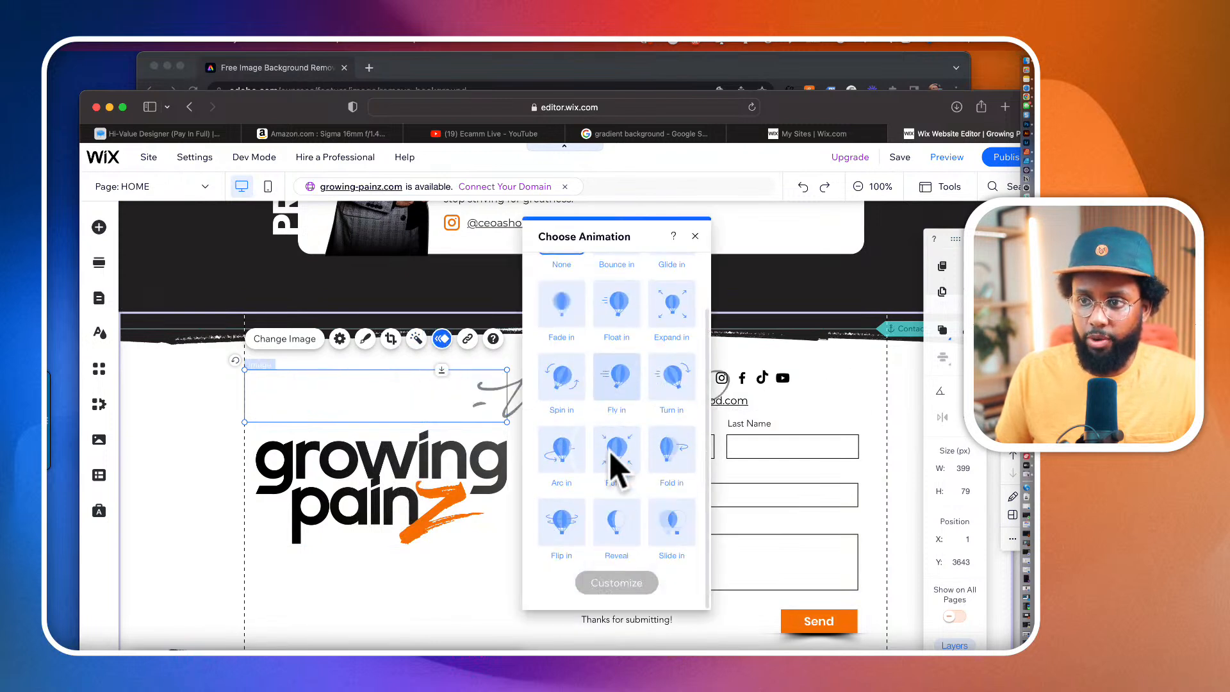
click(617, 526)
click(453, 609)
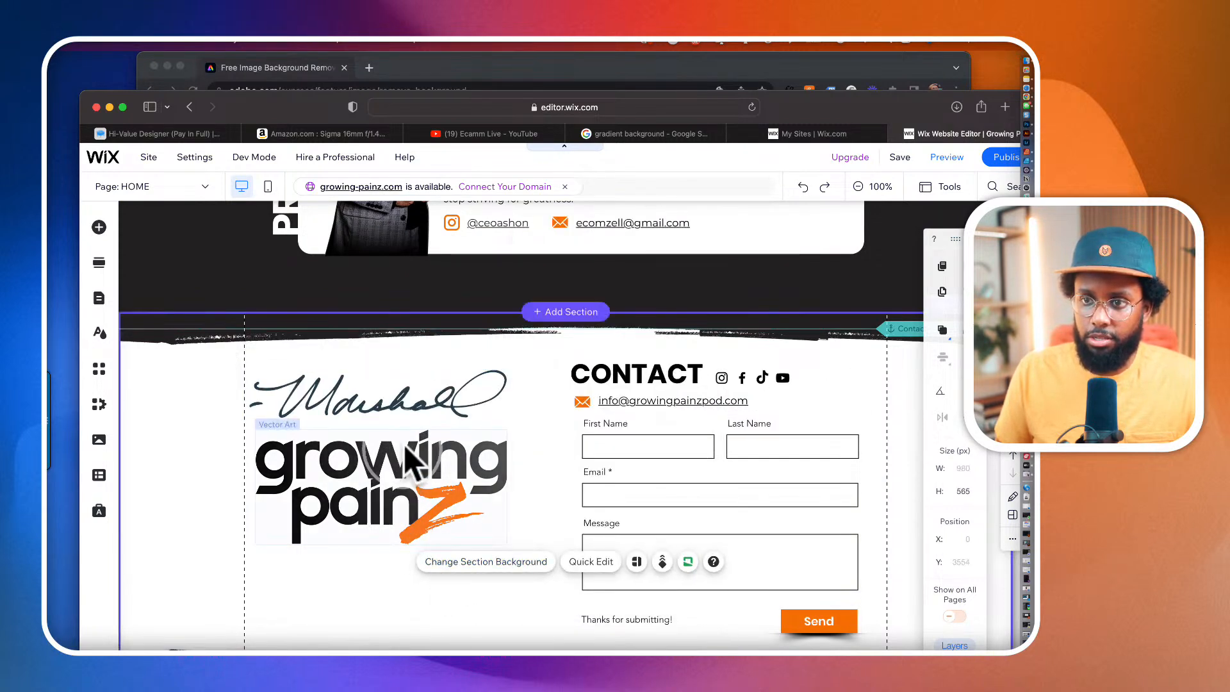
Step: Review the entrance animation options for the signature image and delete the image from the Contact section
click(419, 411)
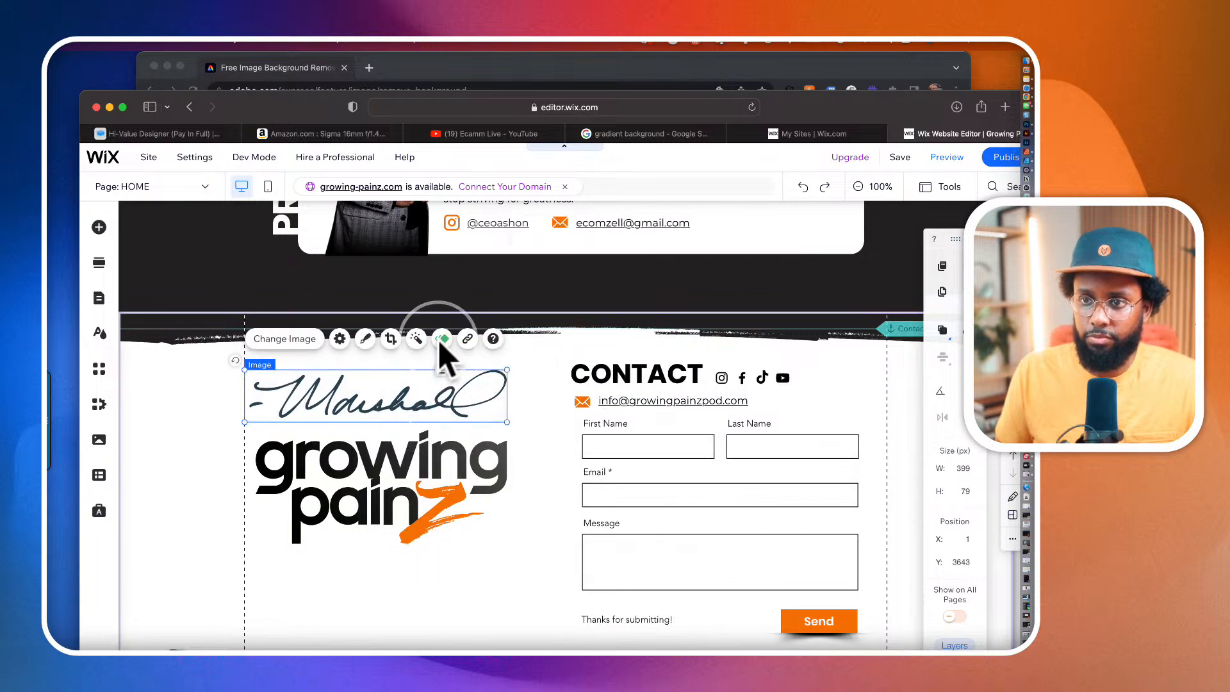
click(442, 340)
scroll(617, 513, down, 2)
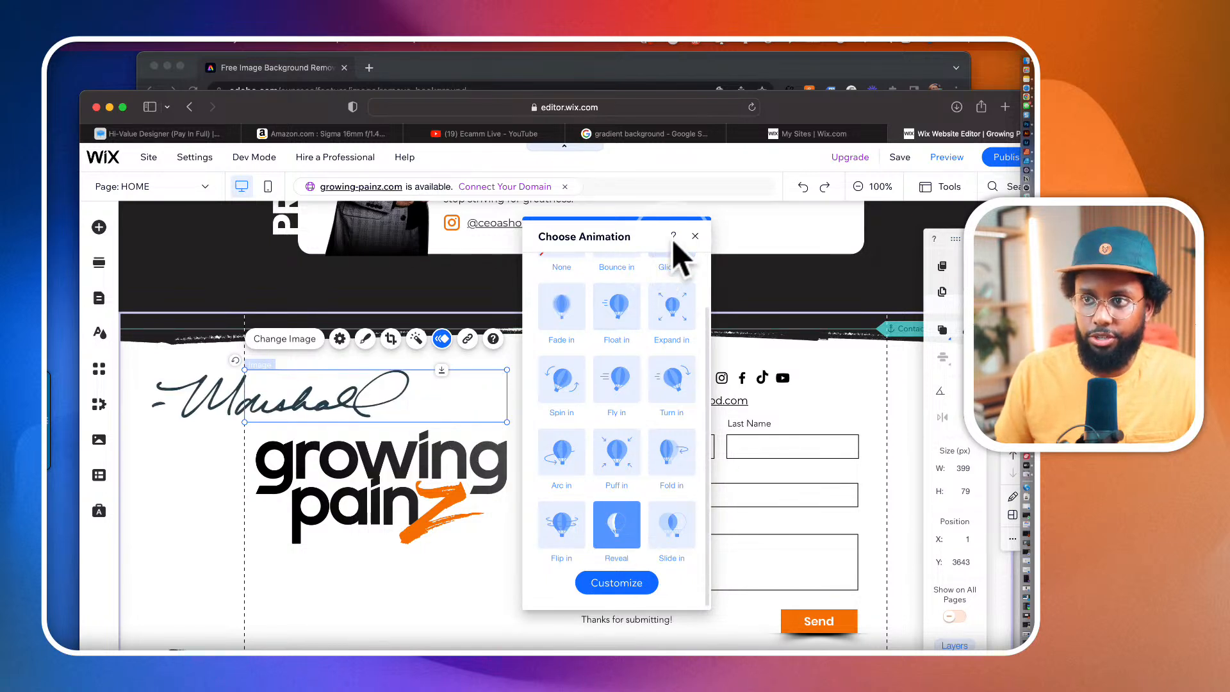
click(693, 236)
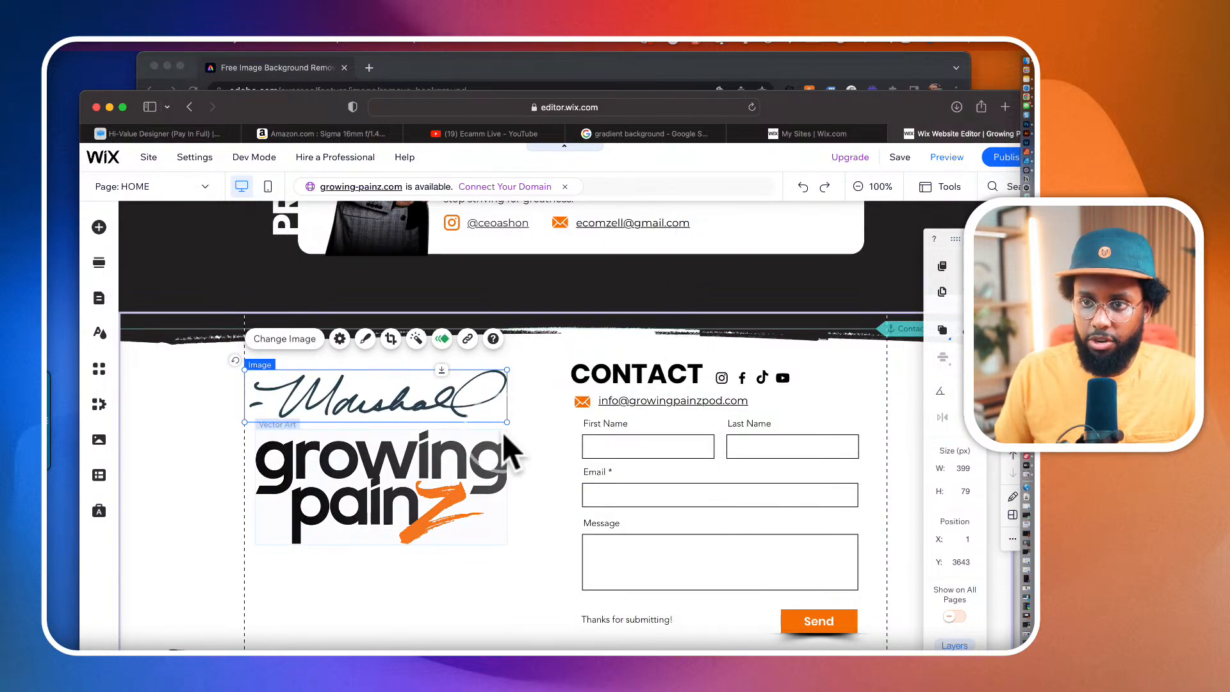
click(506, 449)
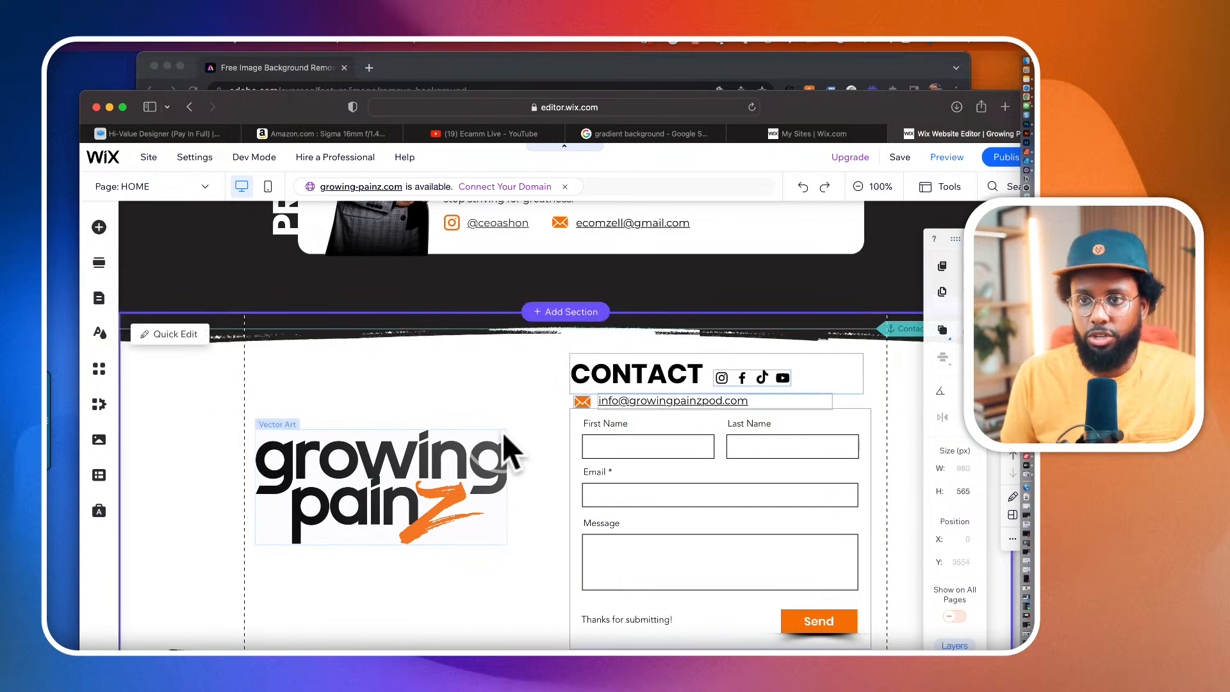
Step: Close the Wix editor tab and minimize the Safari window
mouse_move(1005, 154)
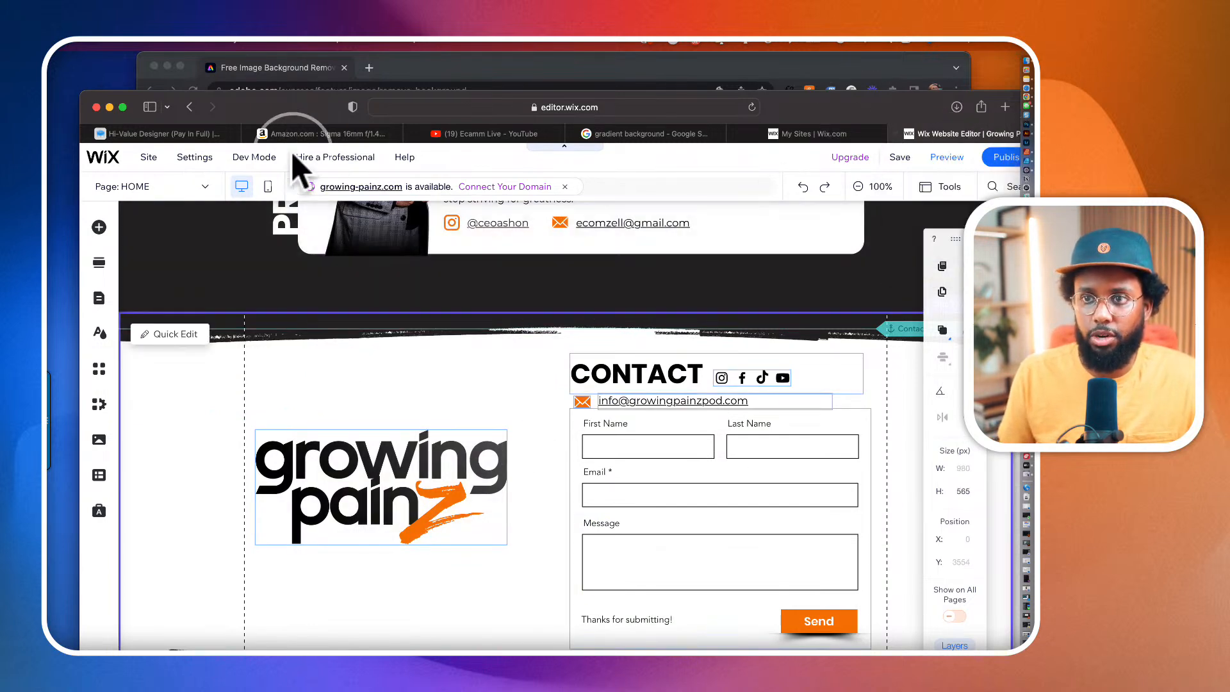
click(898, 133)
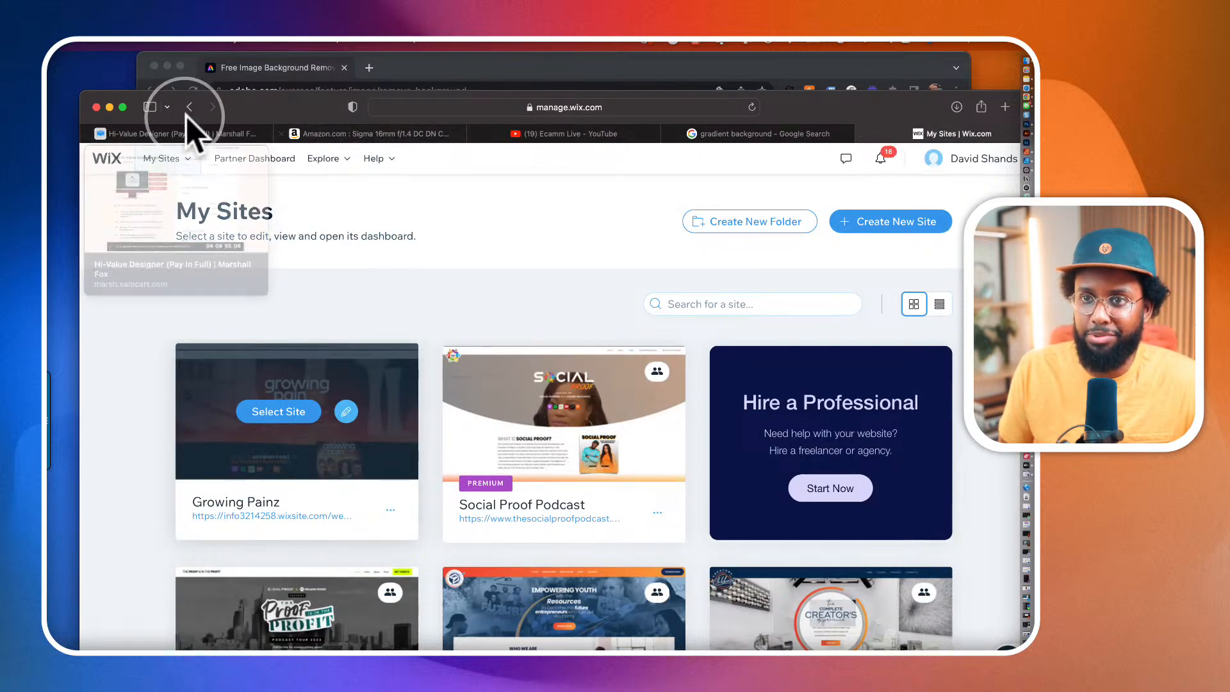
click(109, 107)
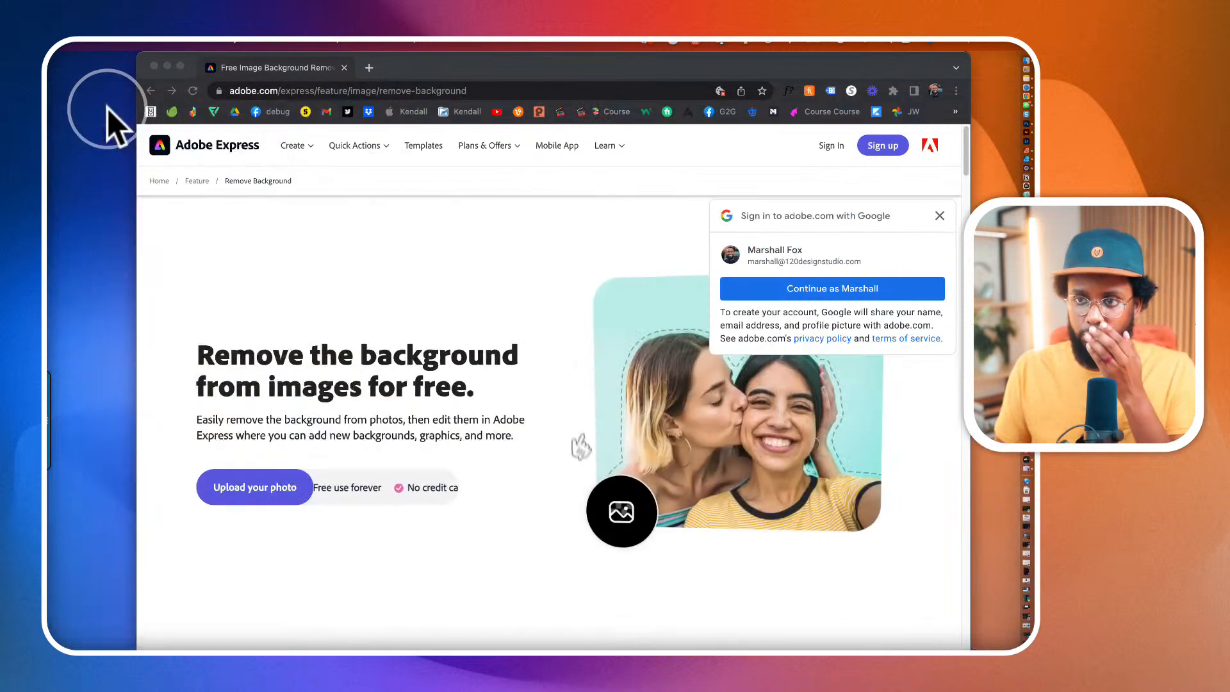